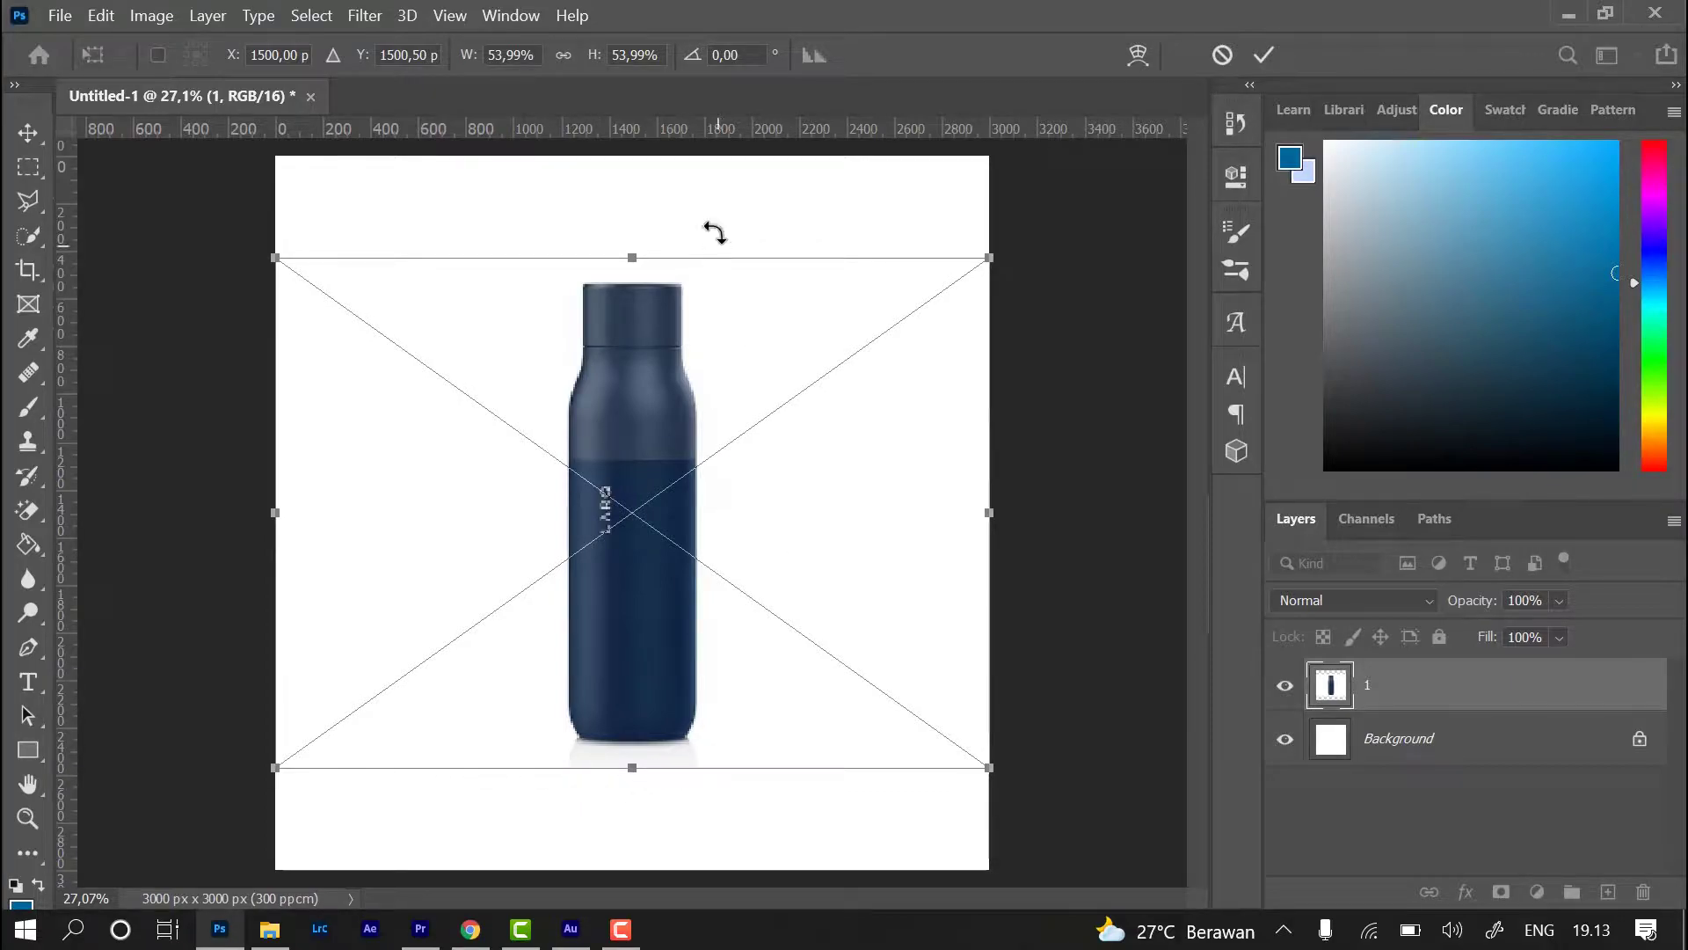
# - Confirm the placement of the bottle image and rasterize its layer
pyautogui.click(1265, 53)
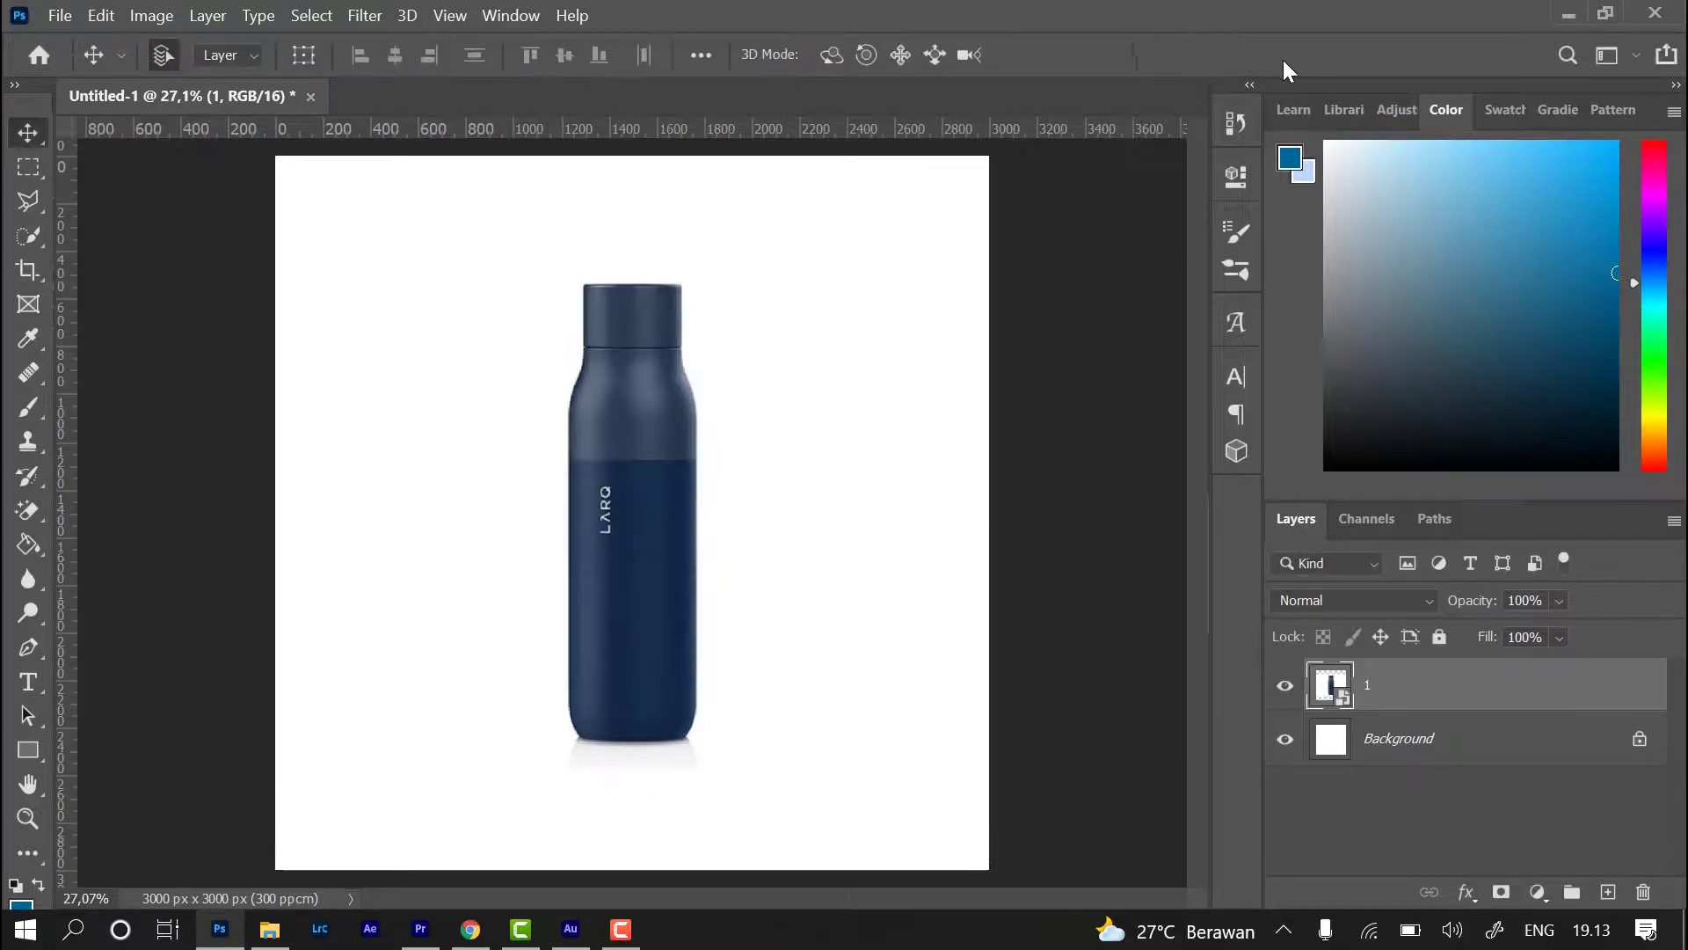
pyautogui.rightClick(1392, 693)
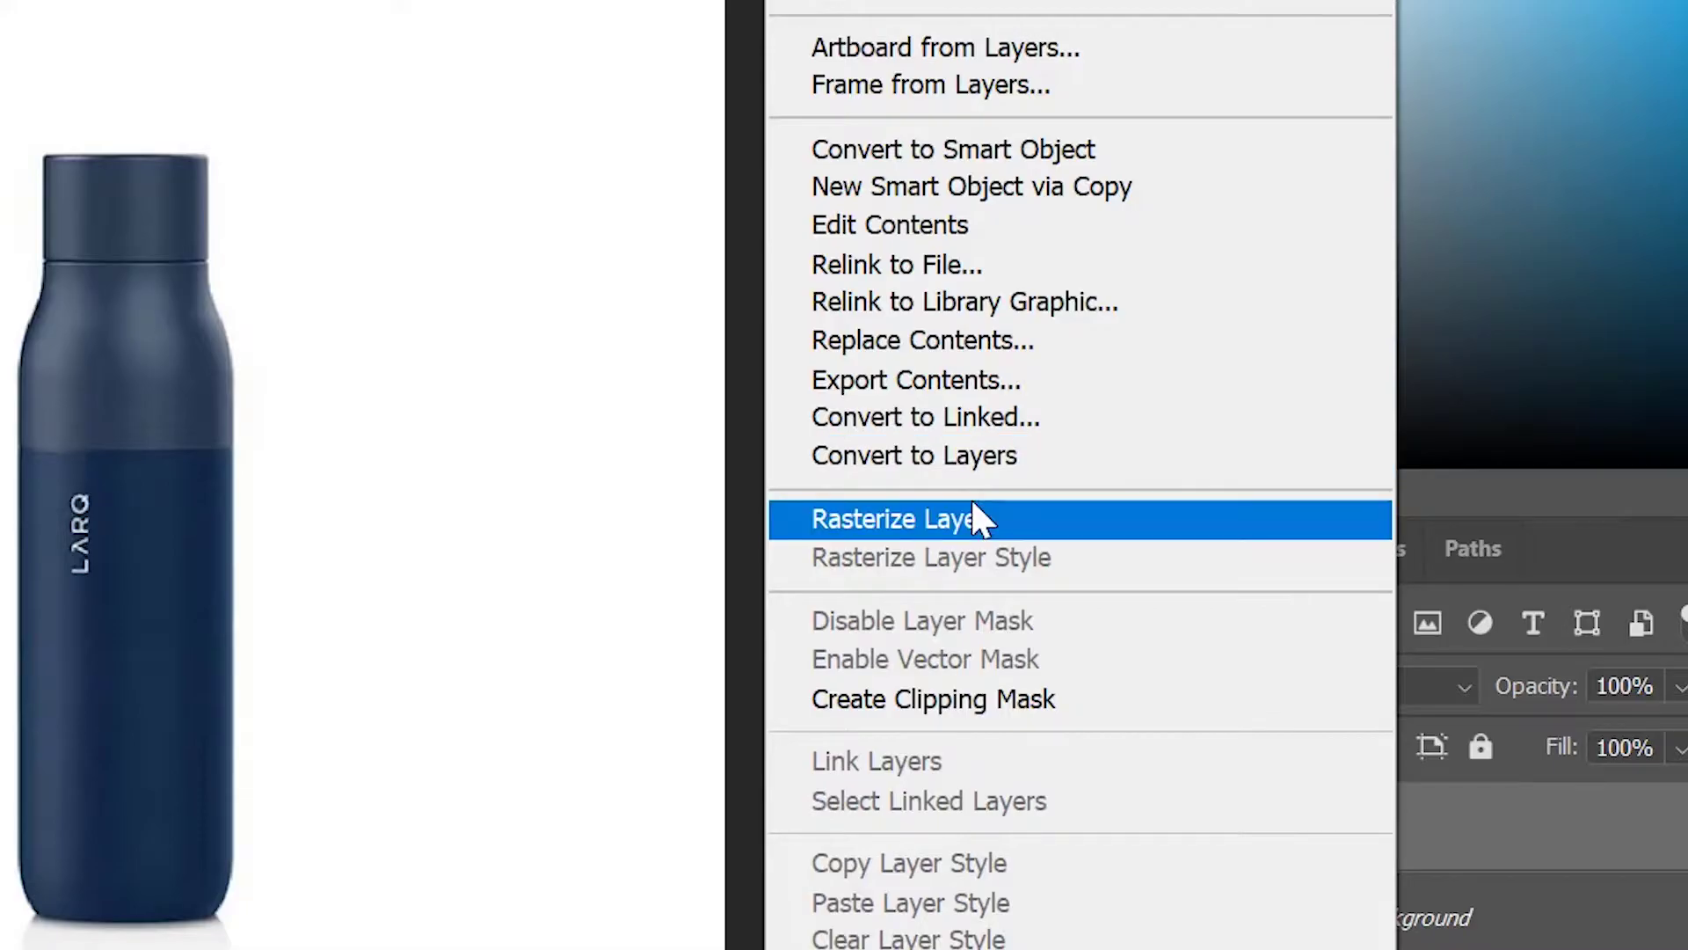
pyautogui.click(980, 521)
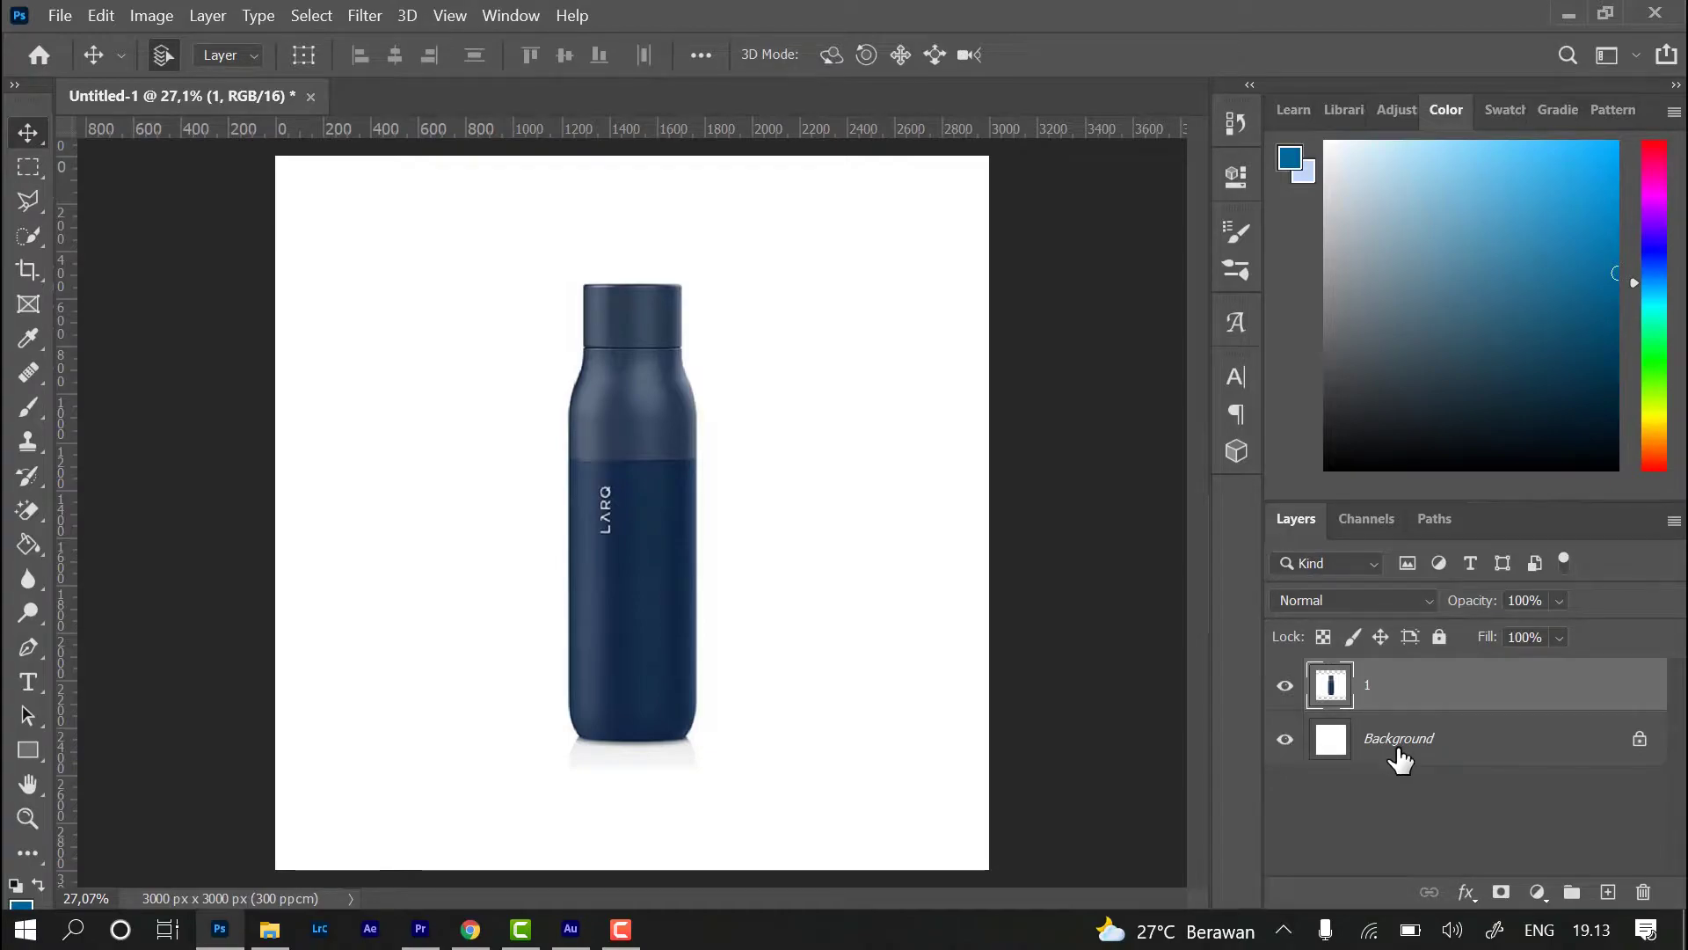
# - Hide the white Background layer and make layer 1 with the bottle the active layer
pyautogui.click(1286, 740)
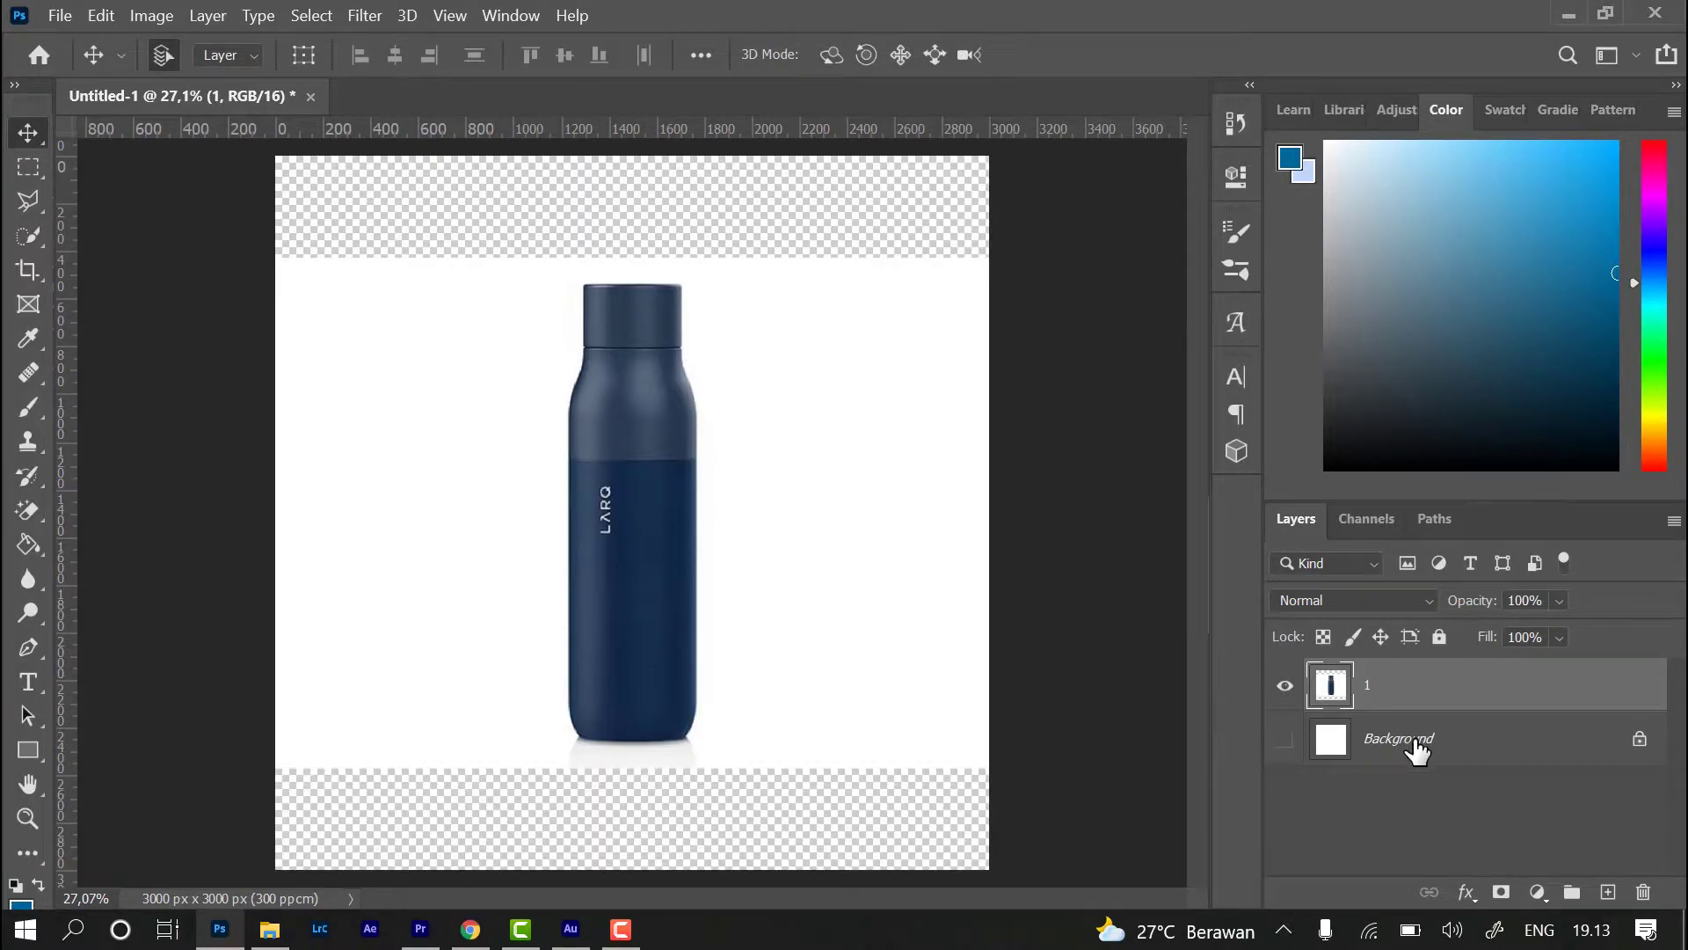
pyautogui.click(1418, 750)
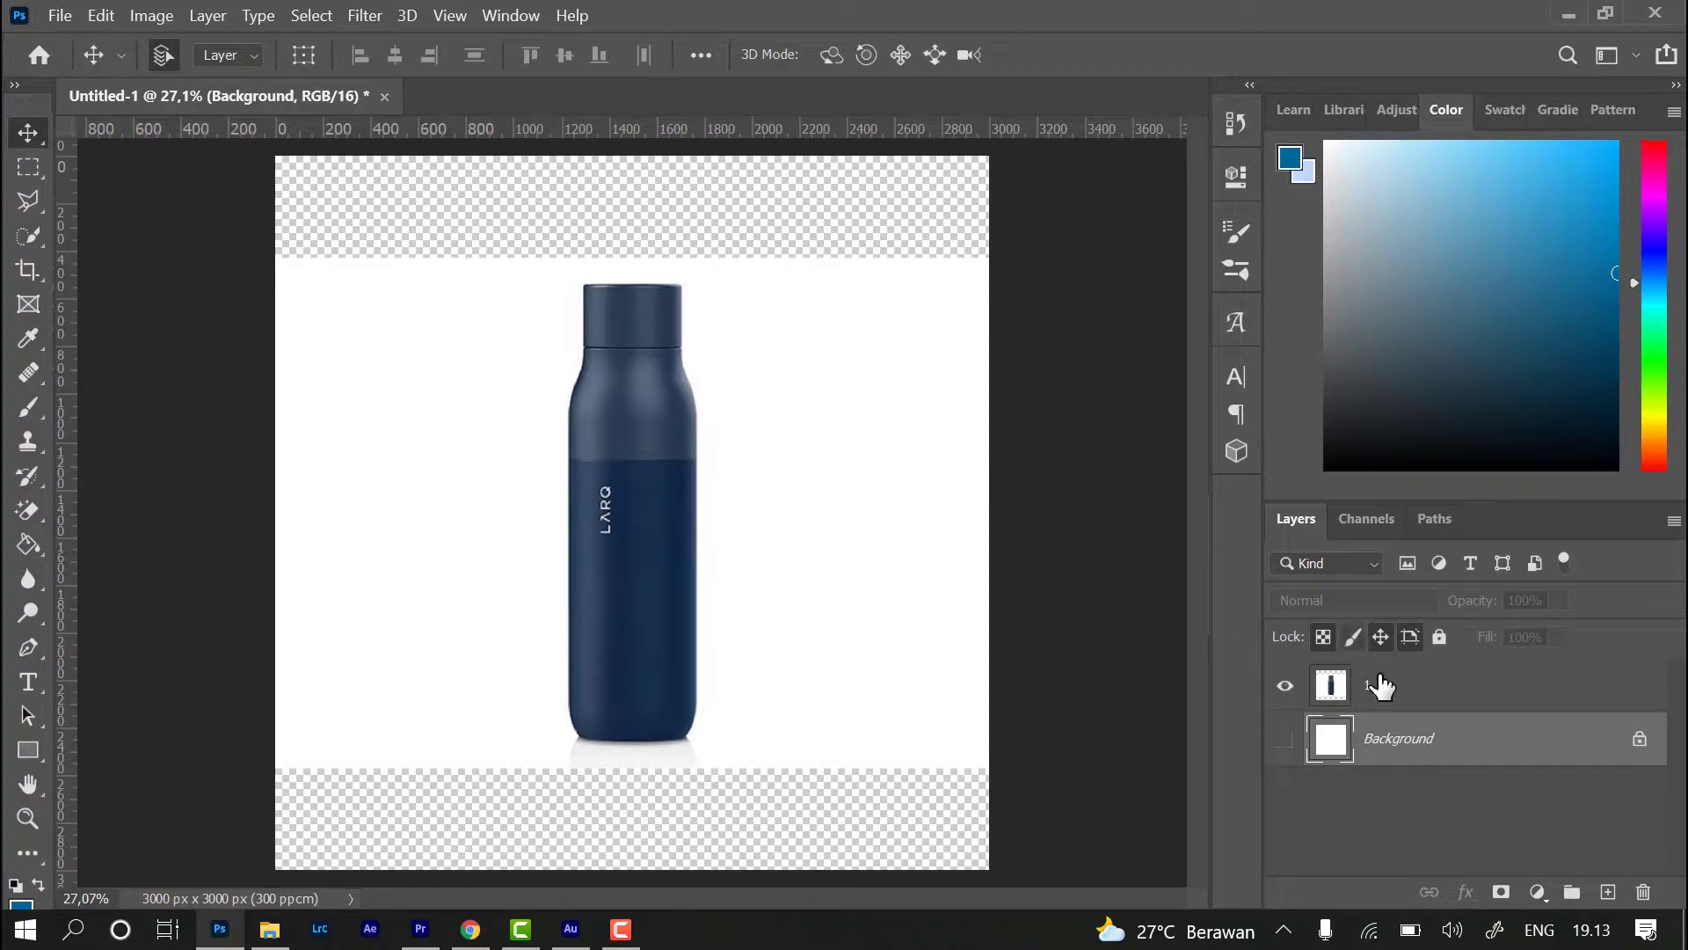
pyautogui.click(1381, 687)
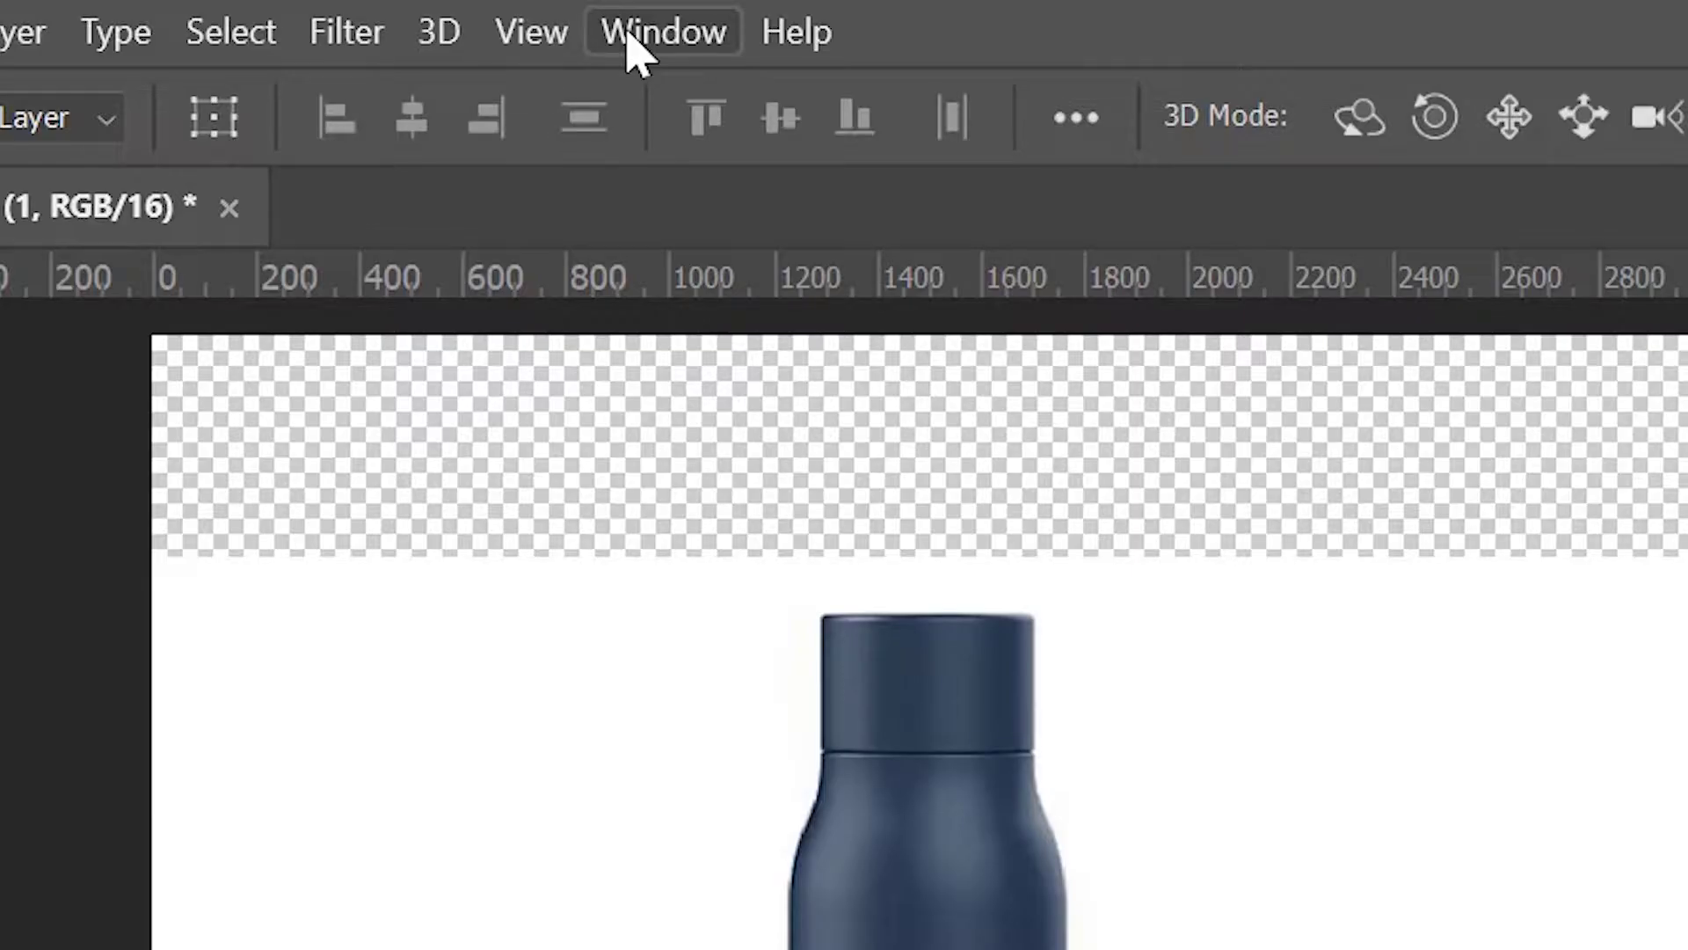
# - Cut out the bottle with the Remove Background quick action and make the white Background layer visible again
pyautogui.click(630, 37)
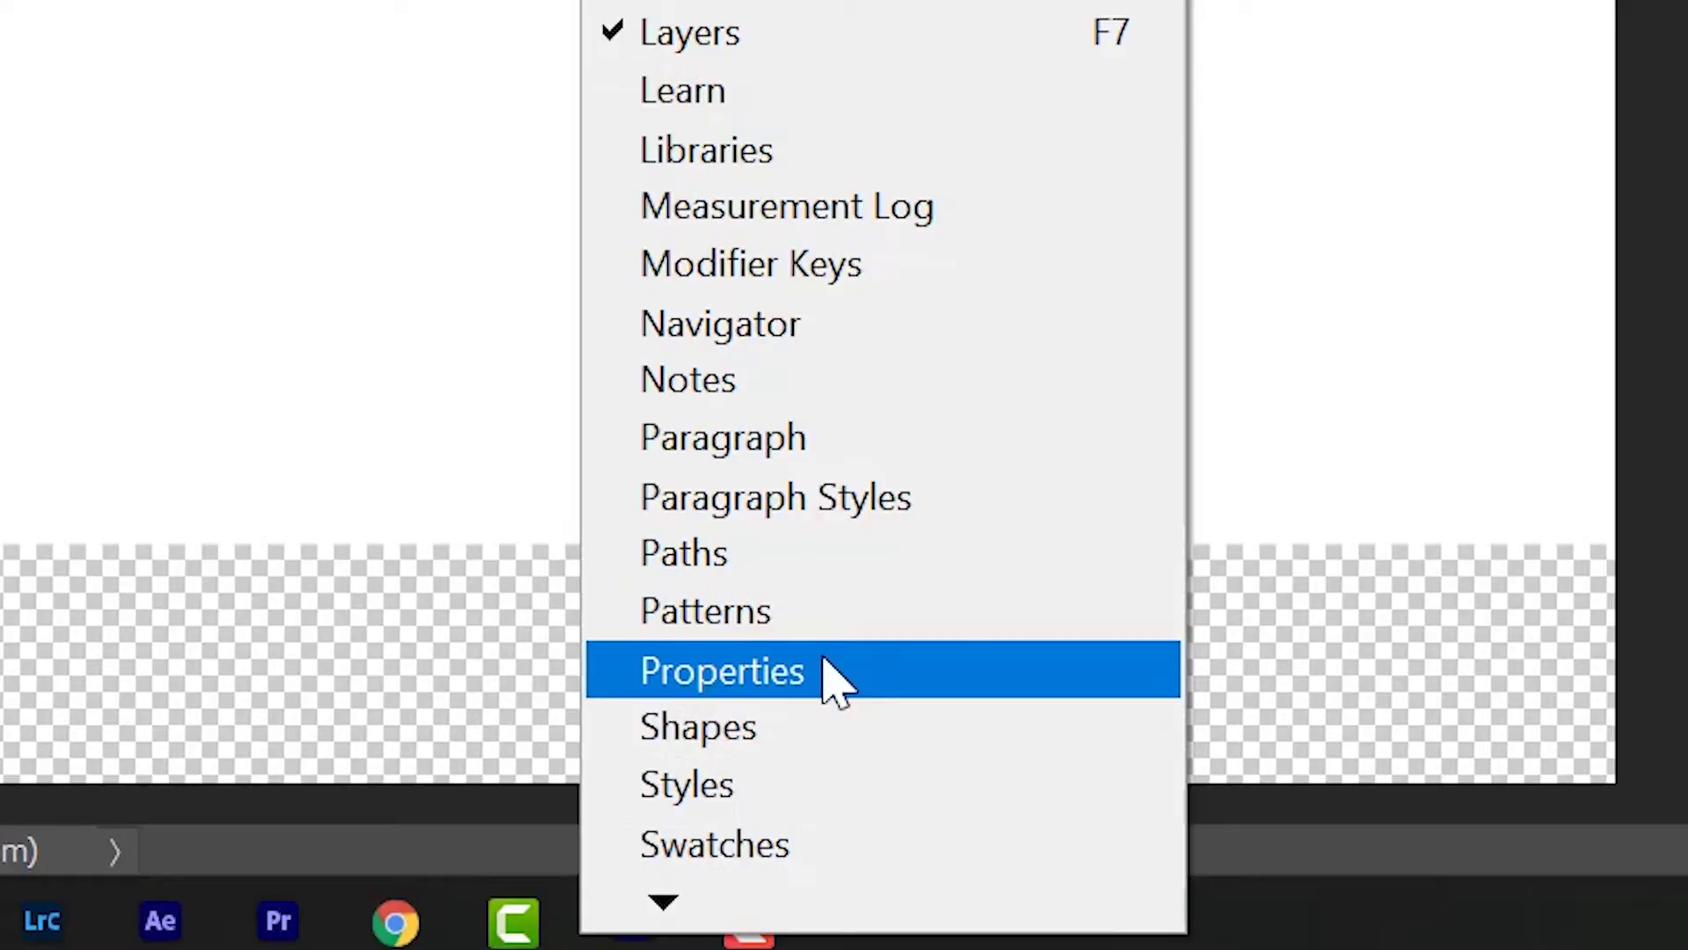
pyautogui.click(653, 821)
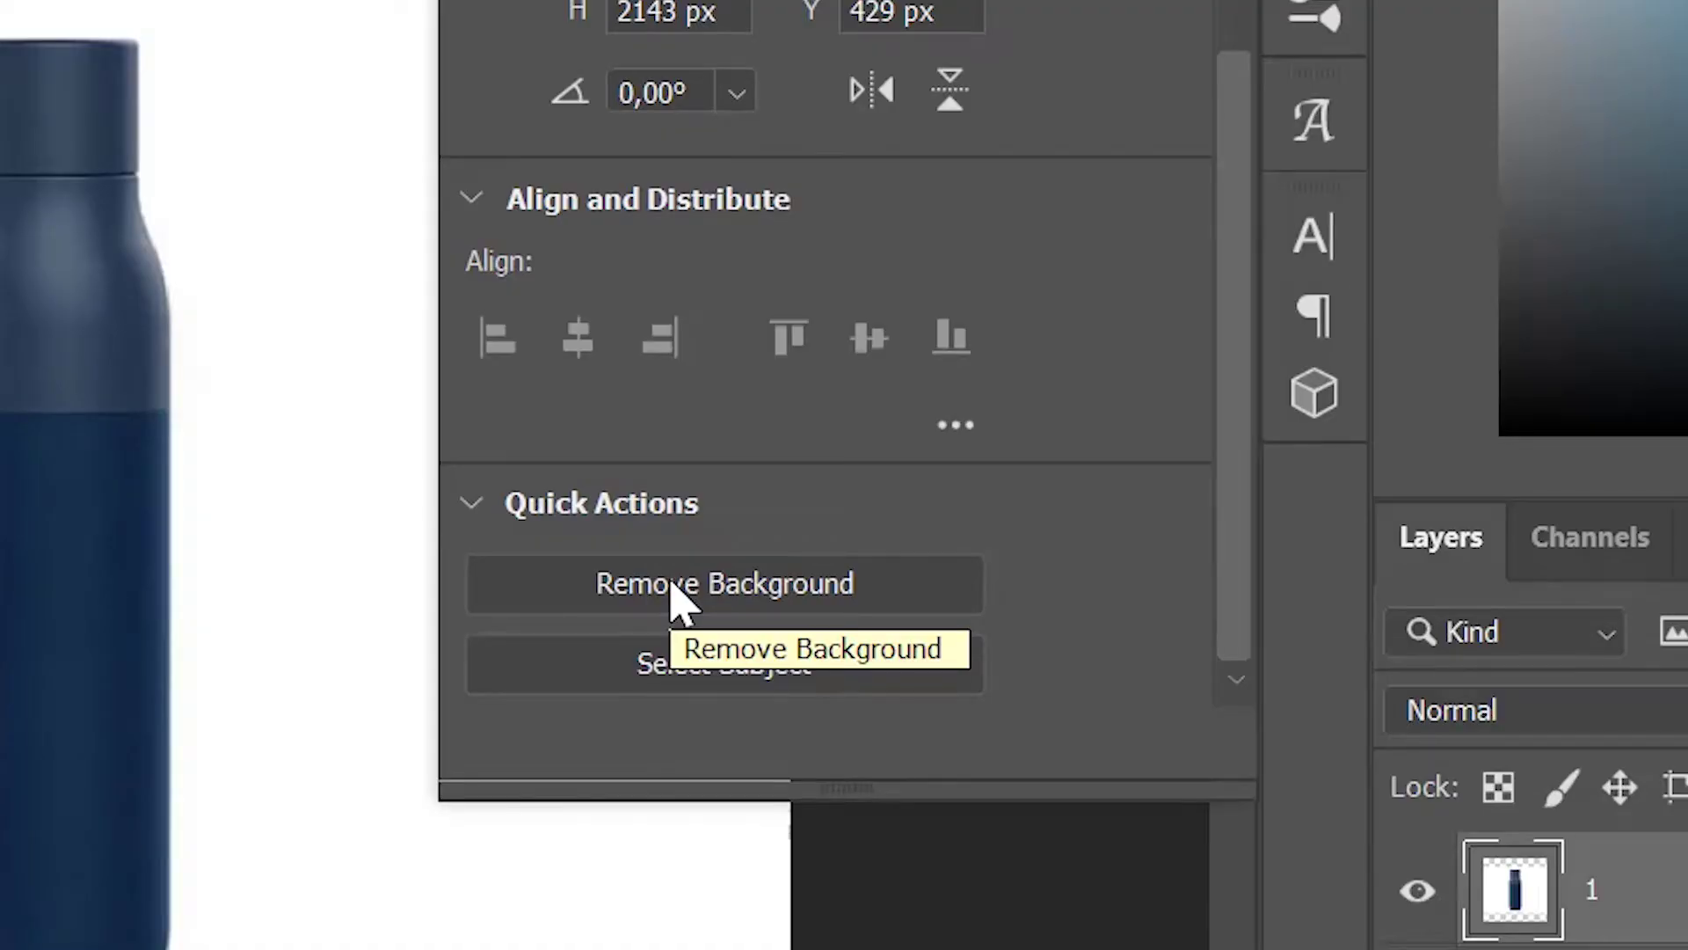
pyautogui.click(674, 589)
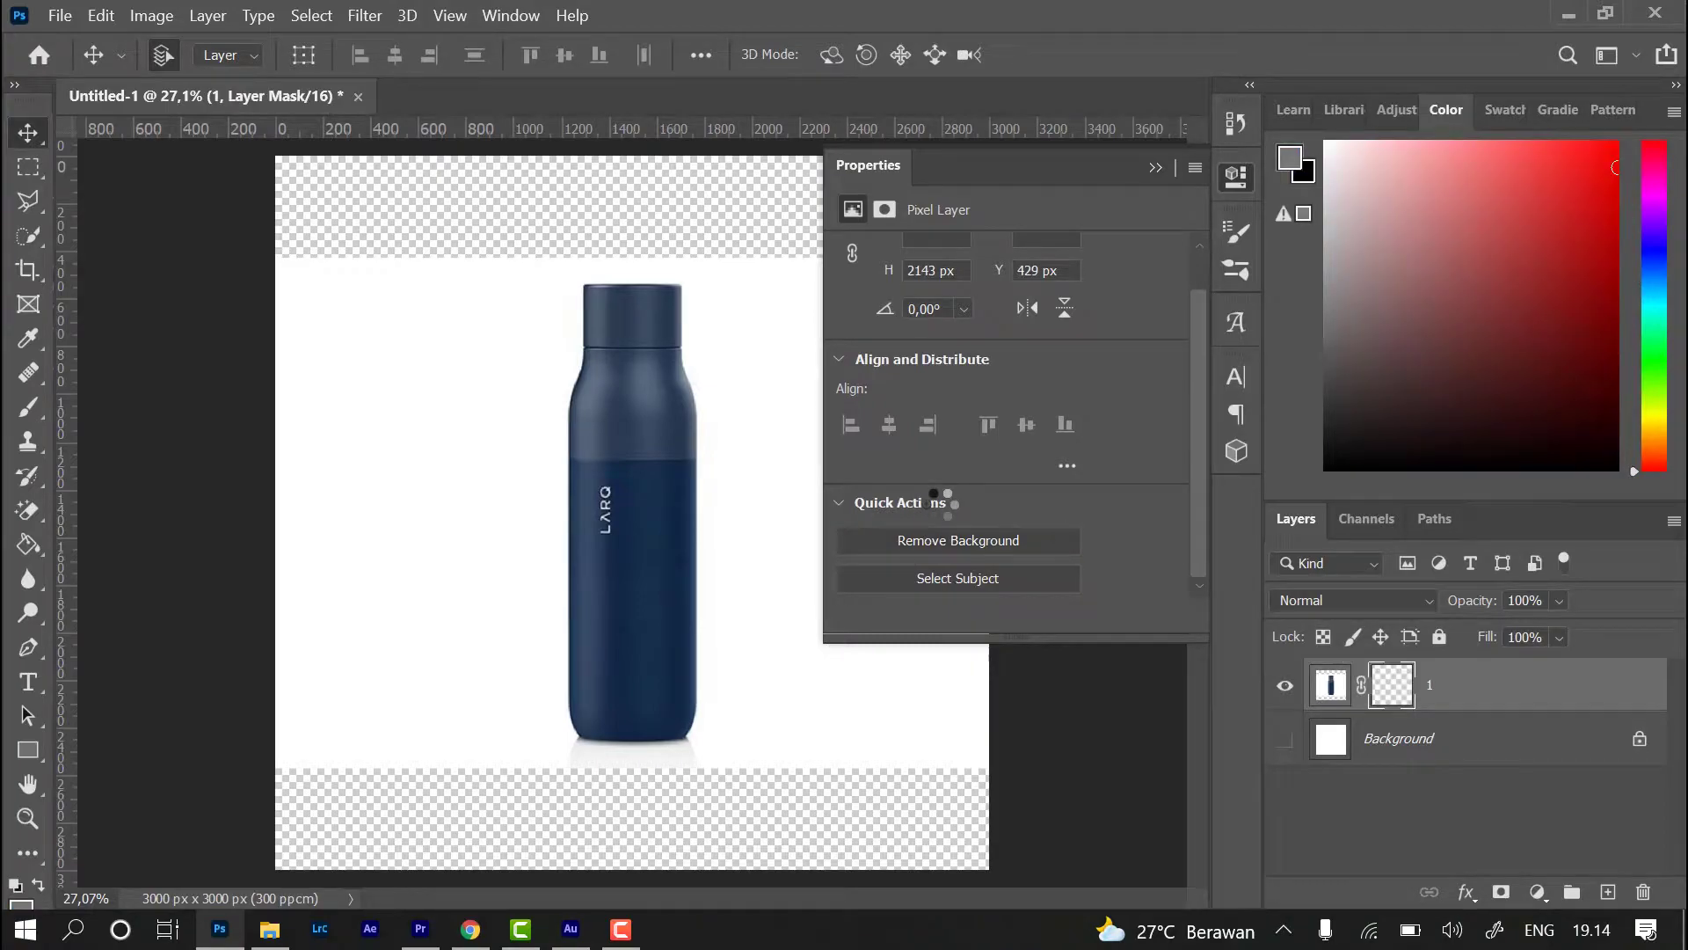
pyautogui.click(1163, 167)
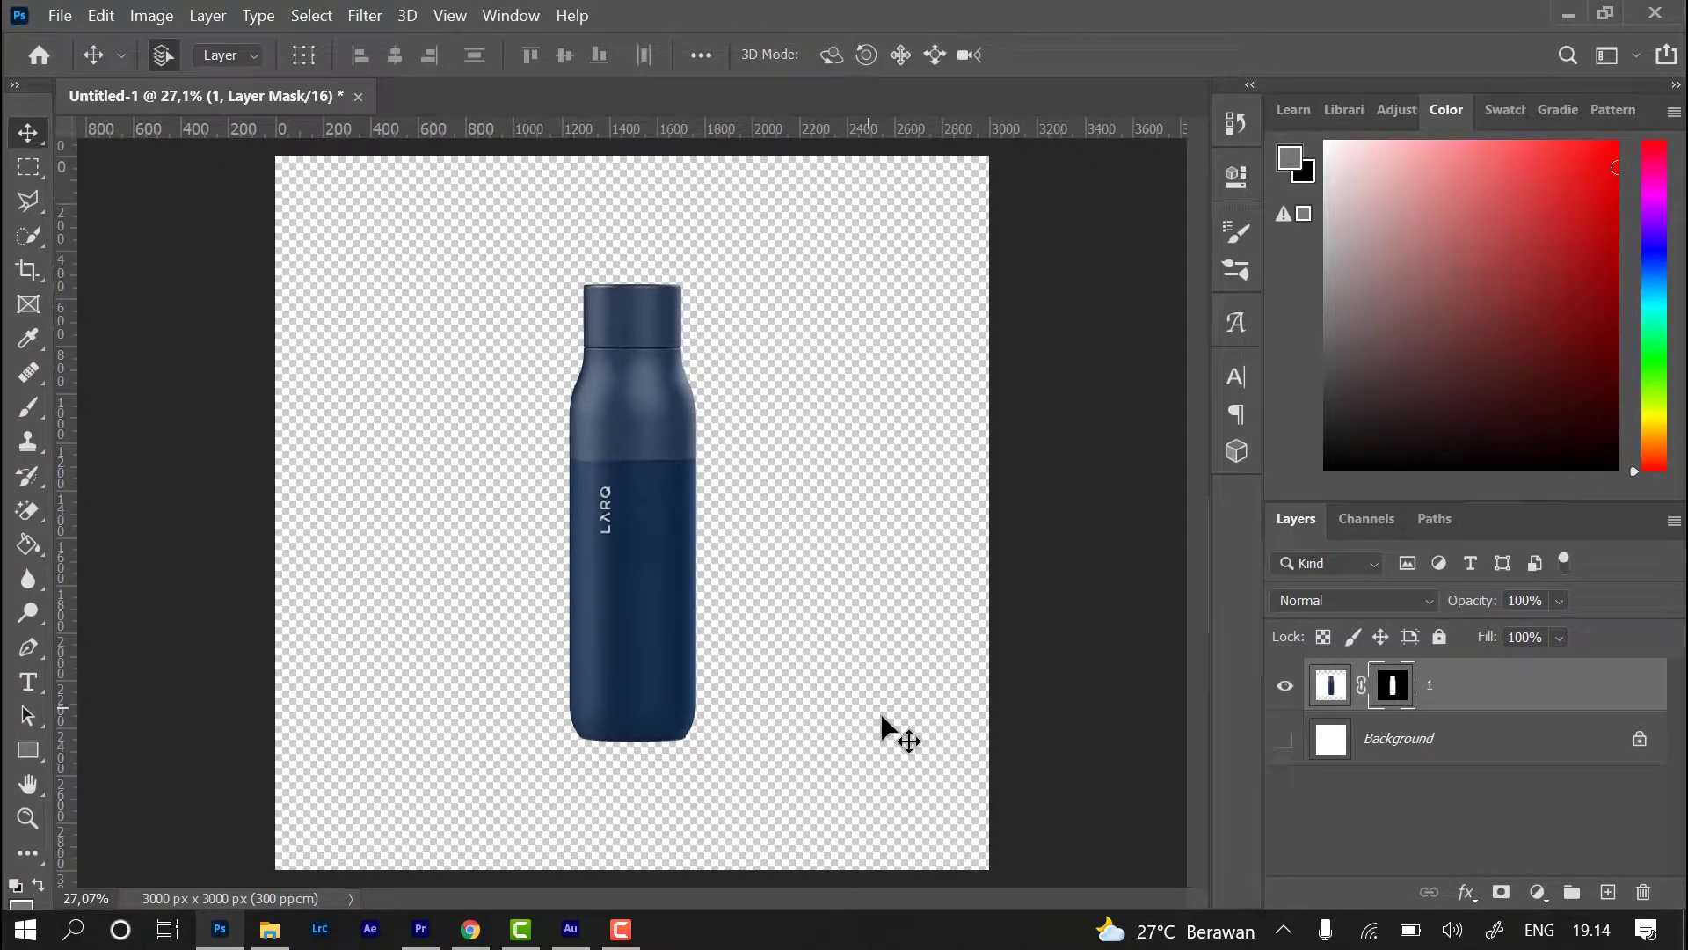
pyautogui.click(1286, 743)
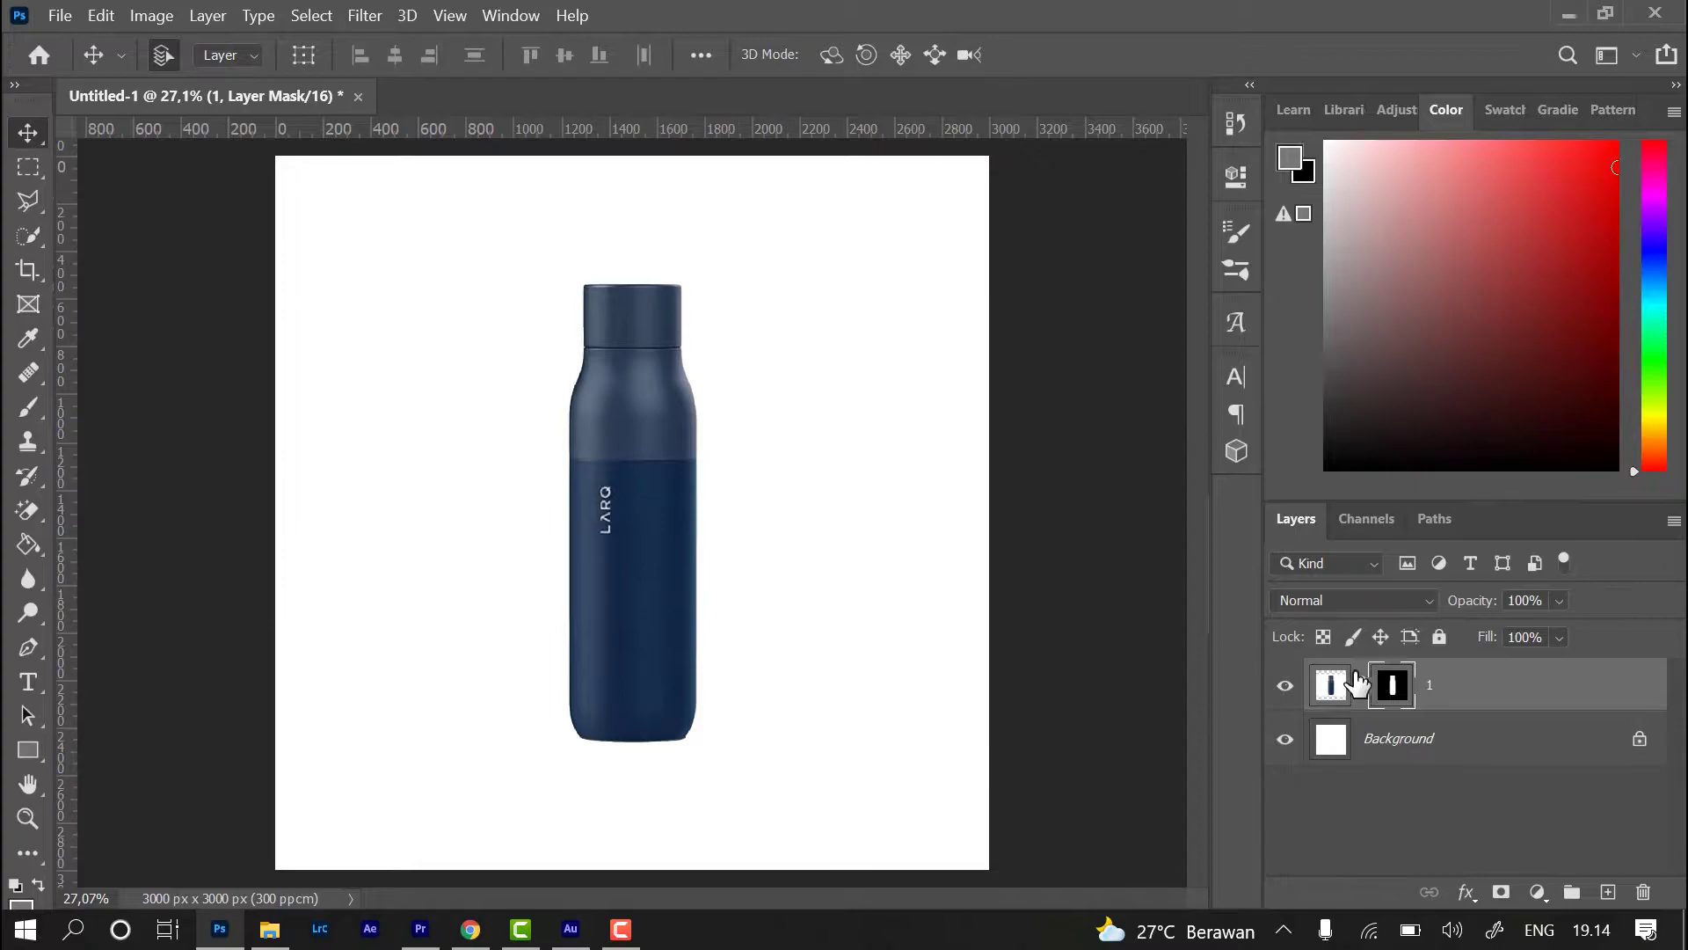
# - On the bottle layer's image, start a Pen tool path with a straight vertical segment along the bottle's left side, ending near its base
pyautogui.click(1328, 685)
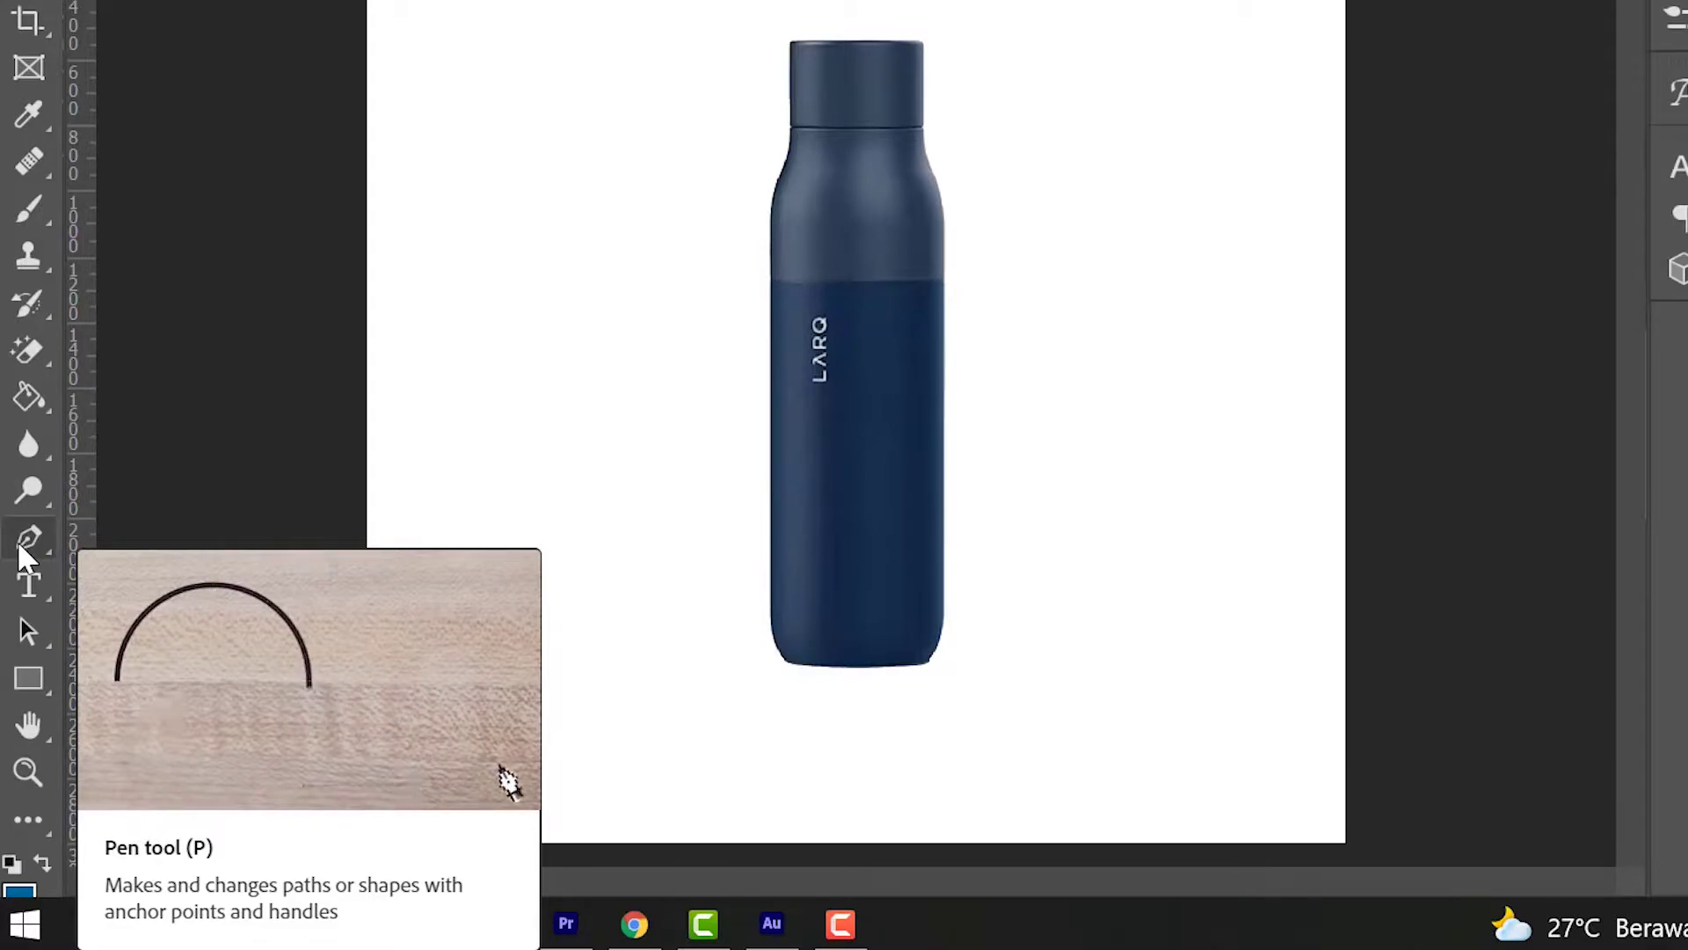
pyautogui.click(19, 543)
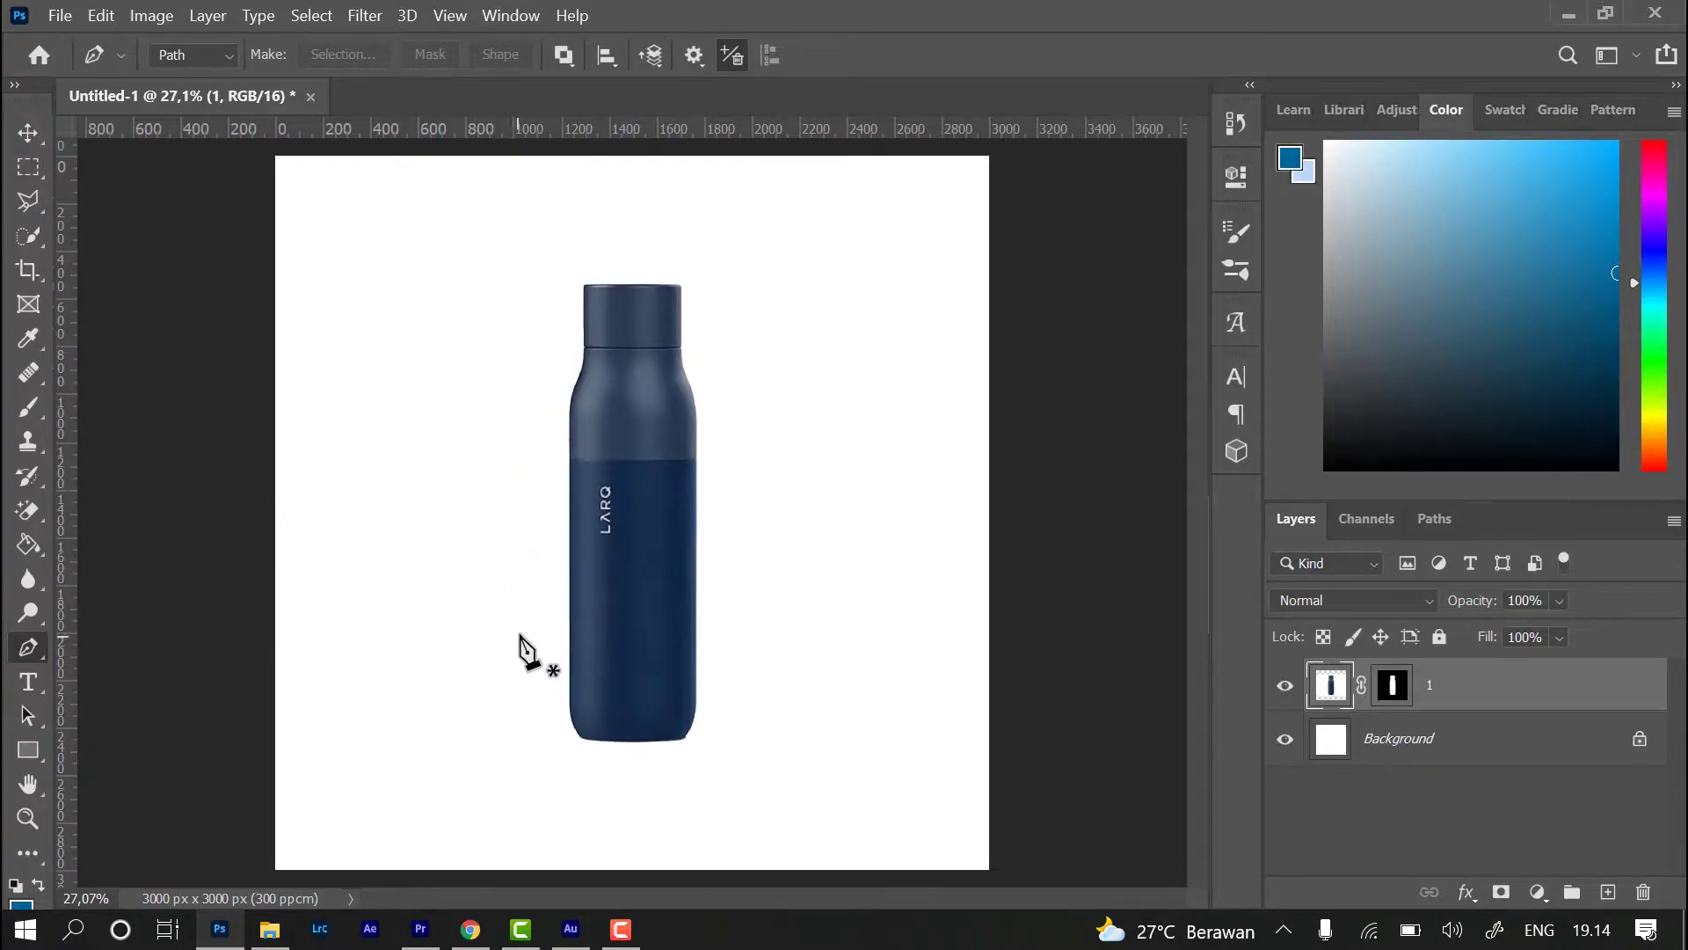
pyautogui.scroll(1, 526, 628)
pyautogui.scroll(3, 526, 629)
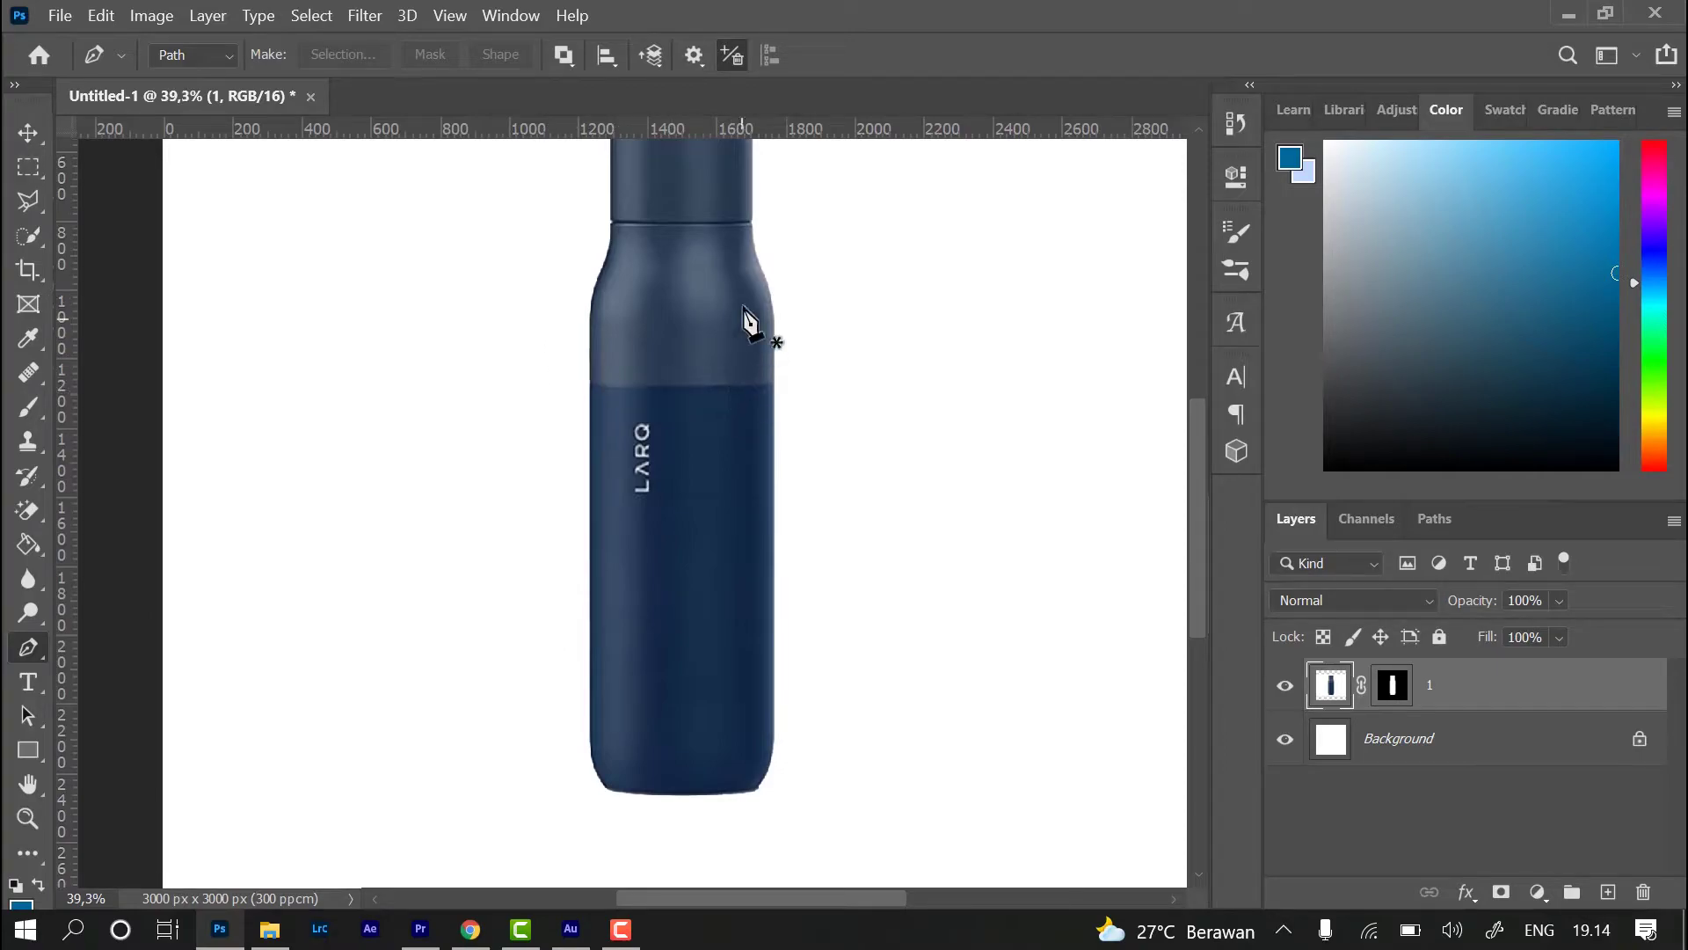
pyautogui.moveTo(758, 333); pyautogui.dragTo(672, 444)
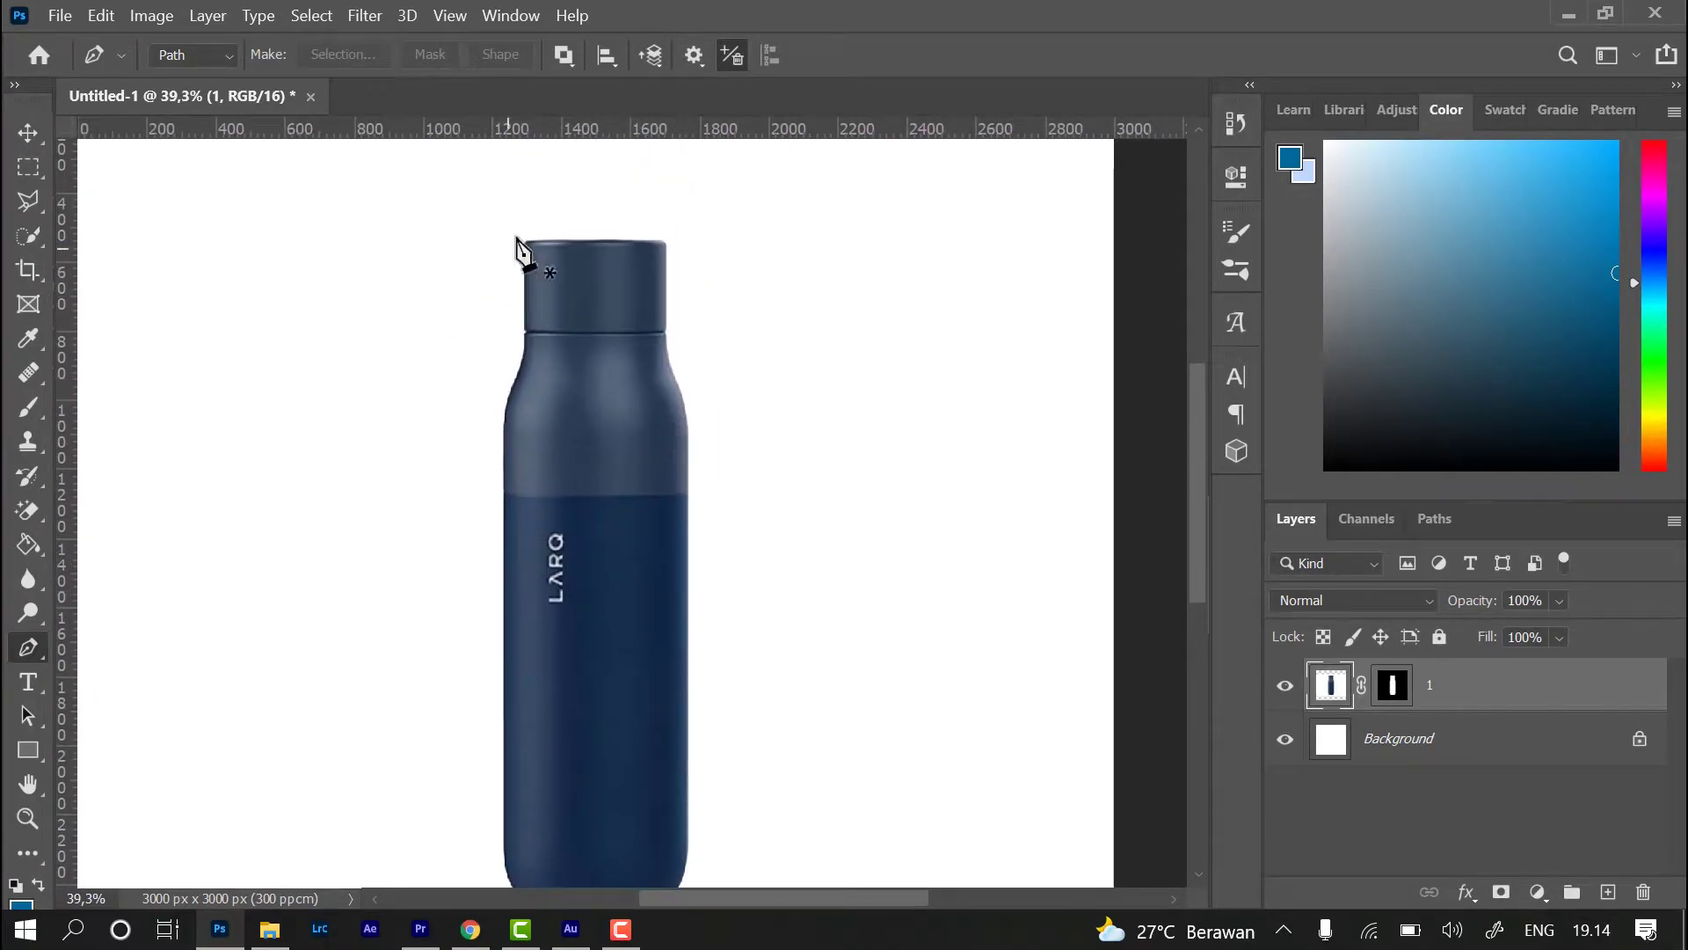
pyautogui.moveTo(641, 584); pyautogui.dragTo(678, 490)
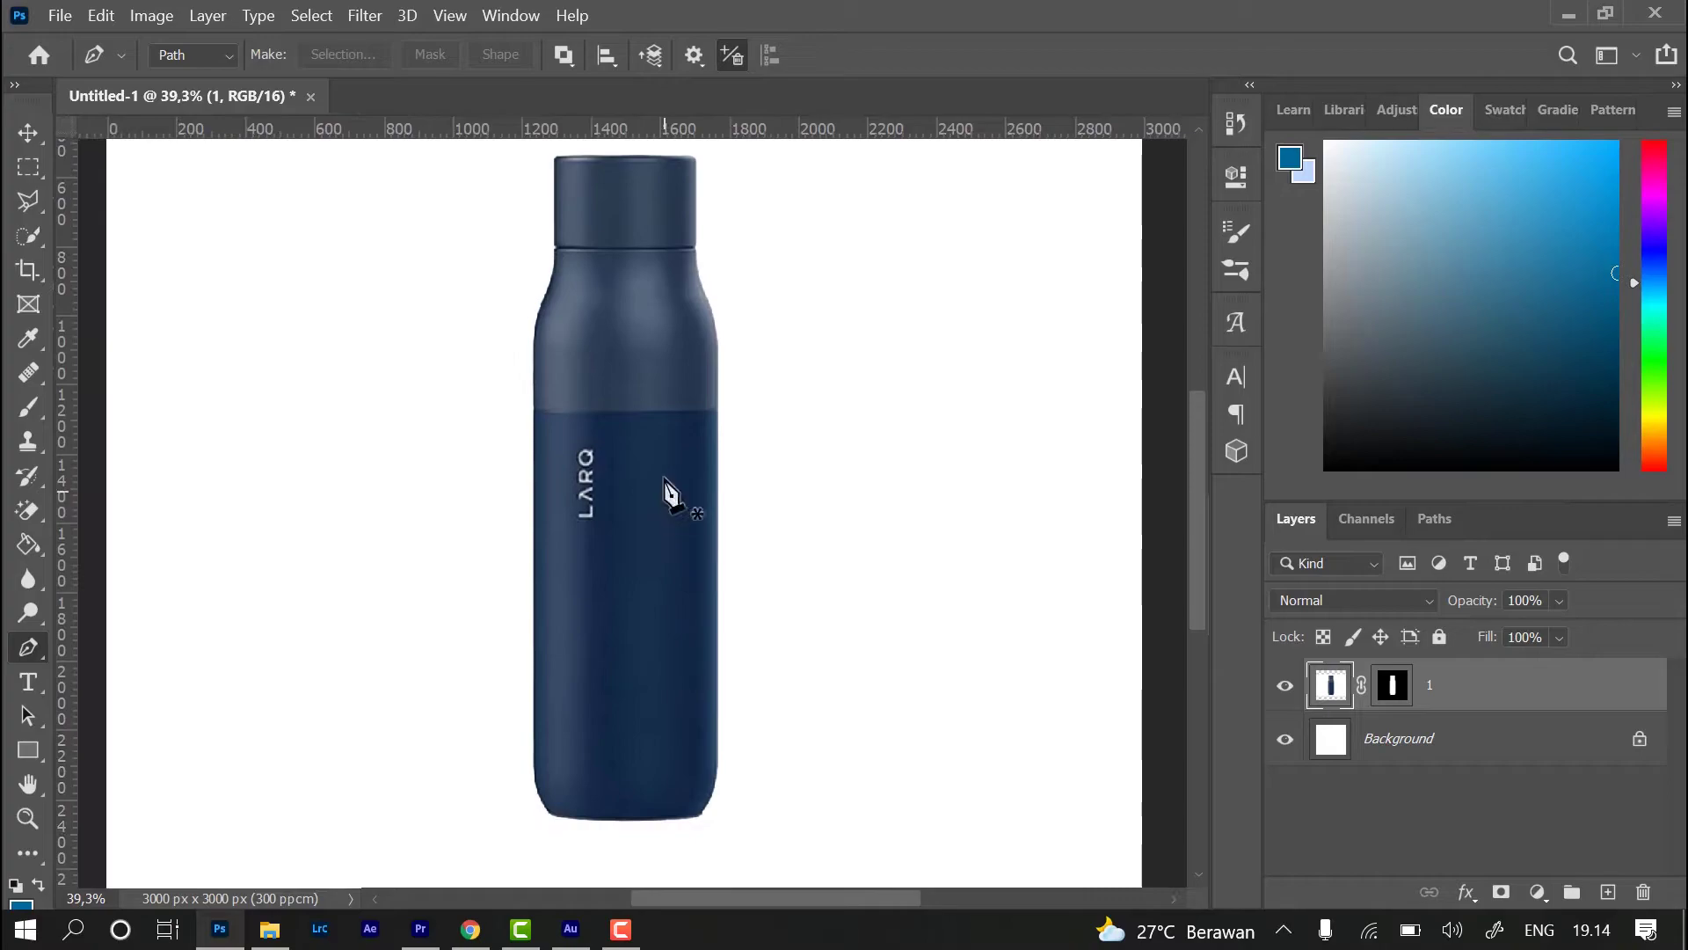
pyautogui.scroll(-1, 583, 387)
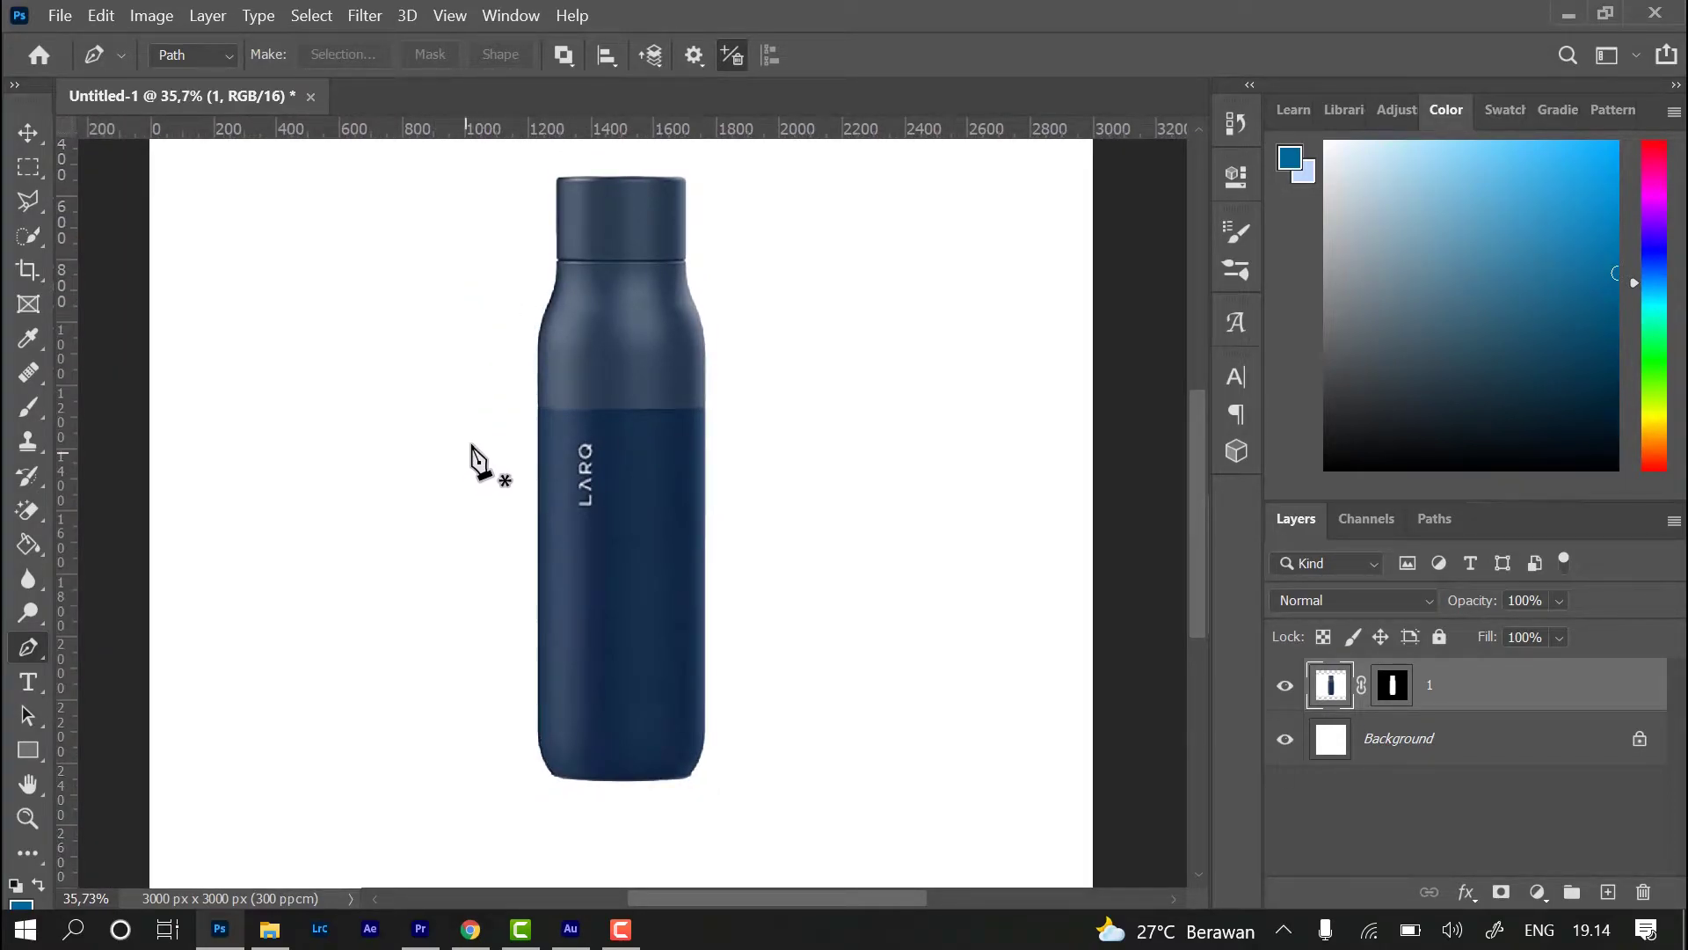
pyautogui.click(483, 332)
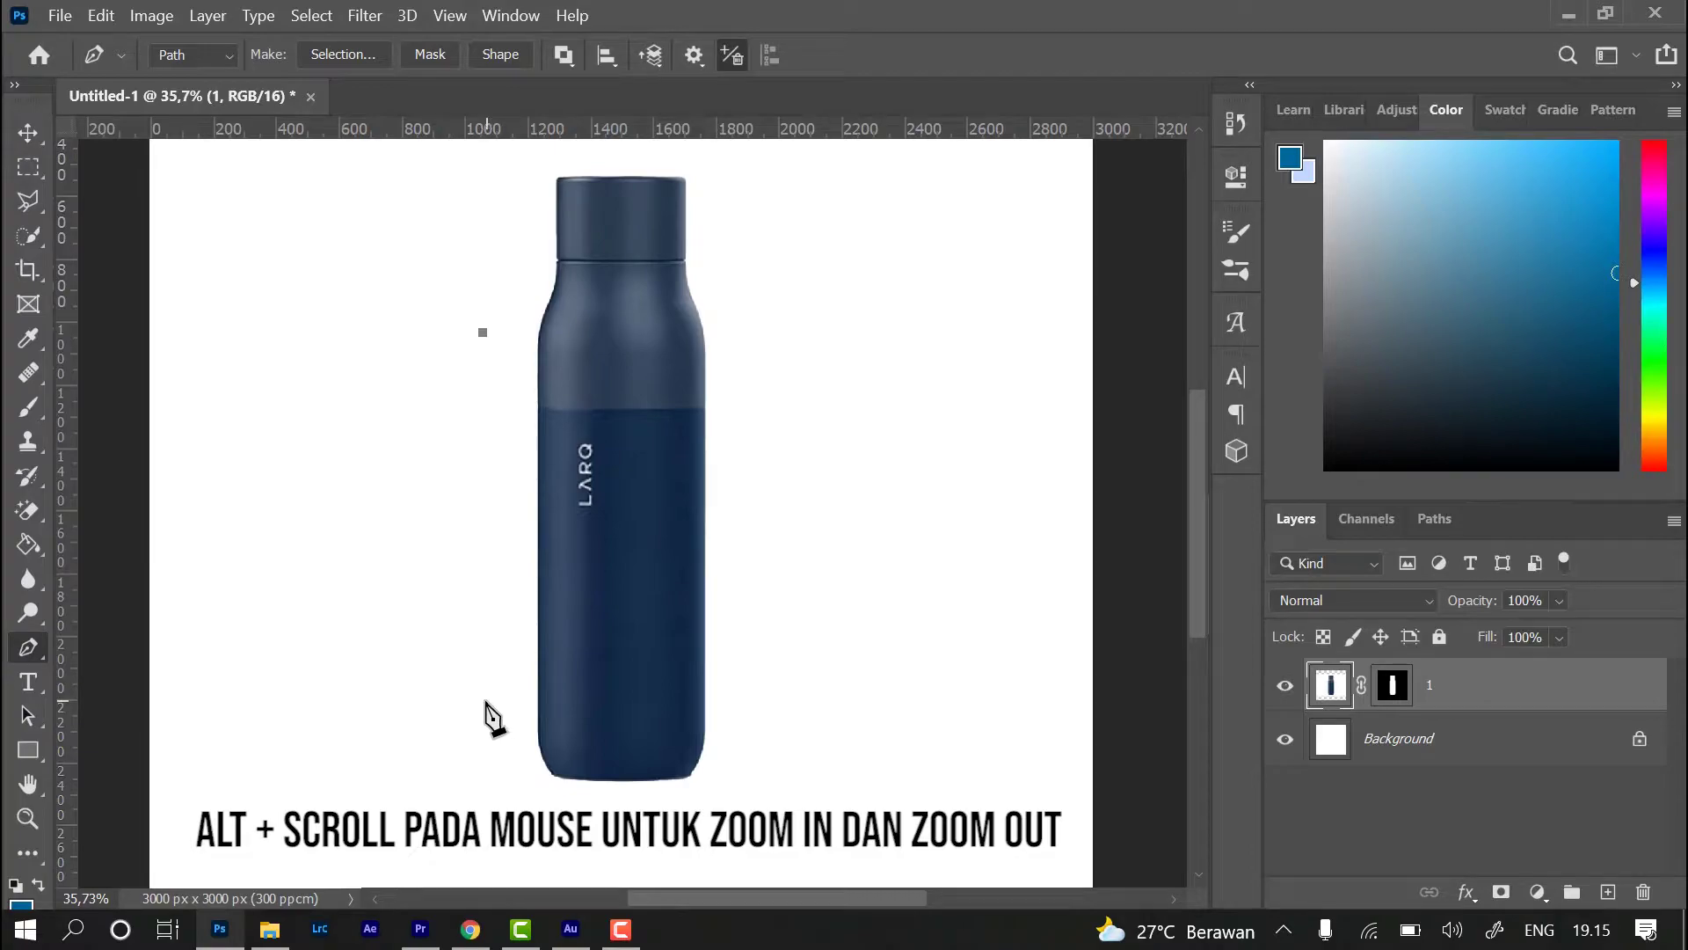
pyautogui.scroll(1, 475, 714)
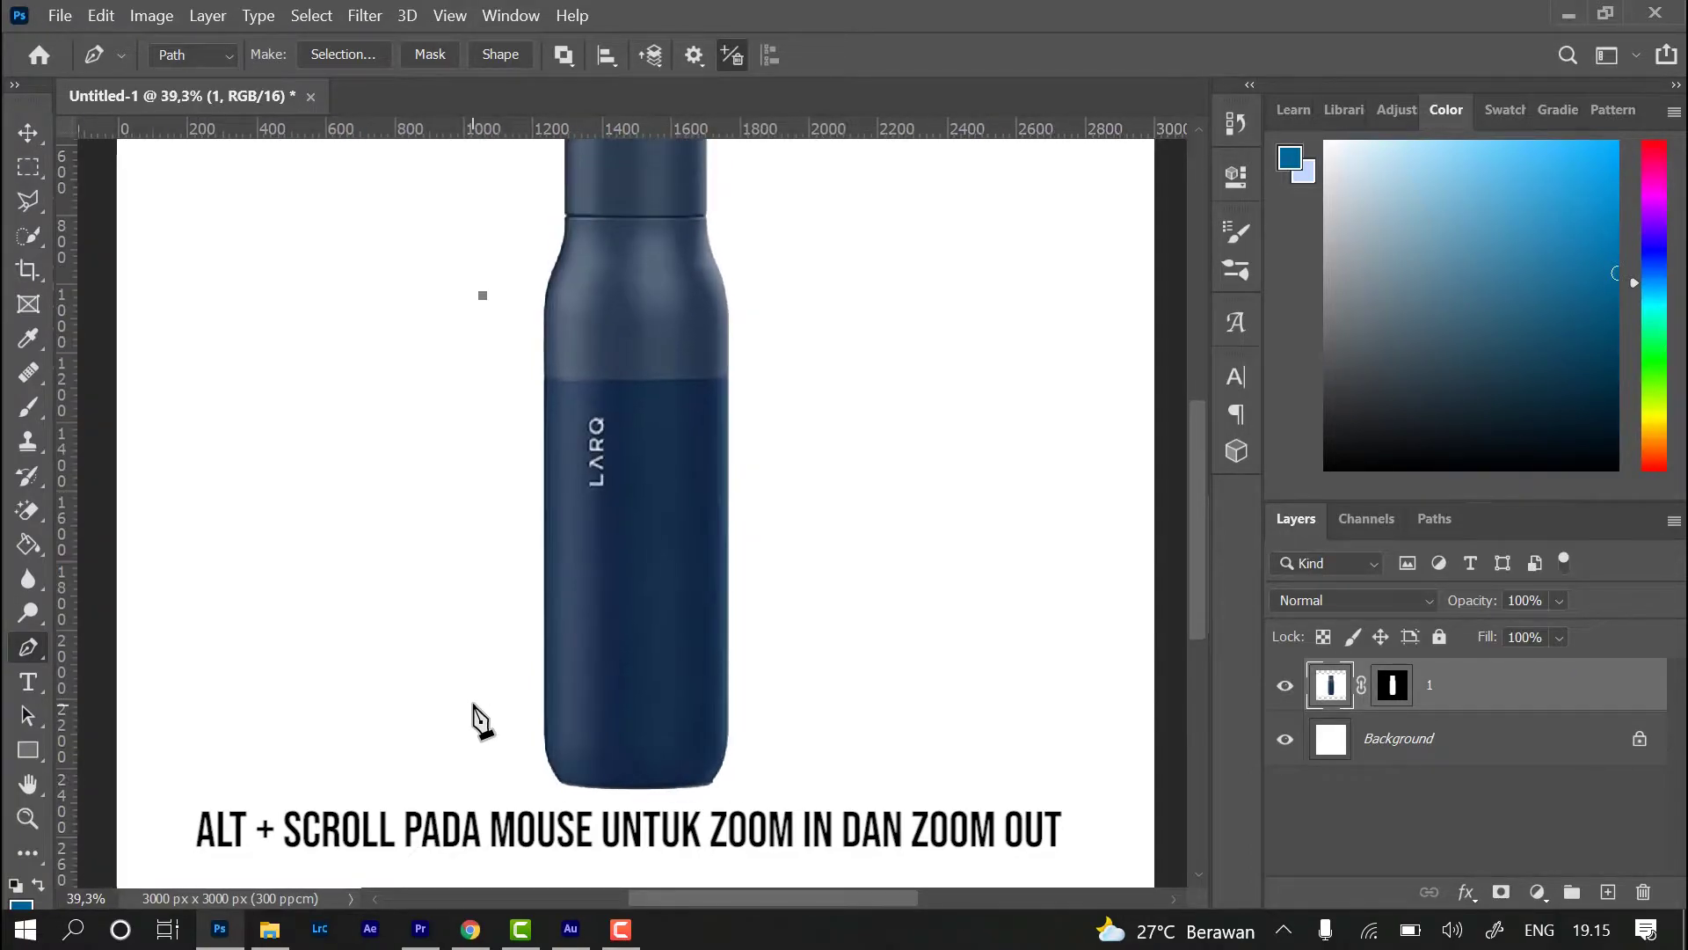
pyautogui.click(477, 744)
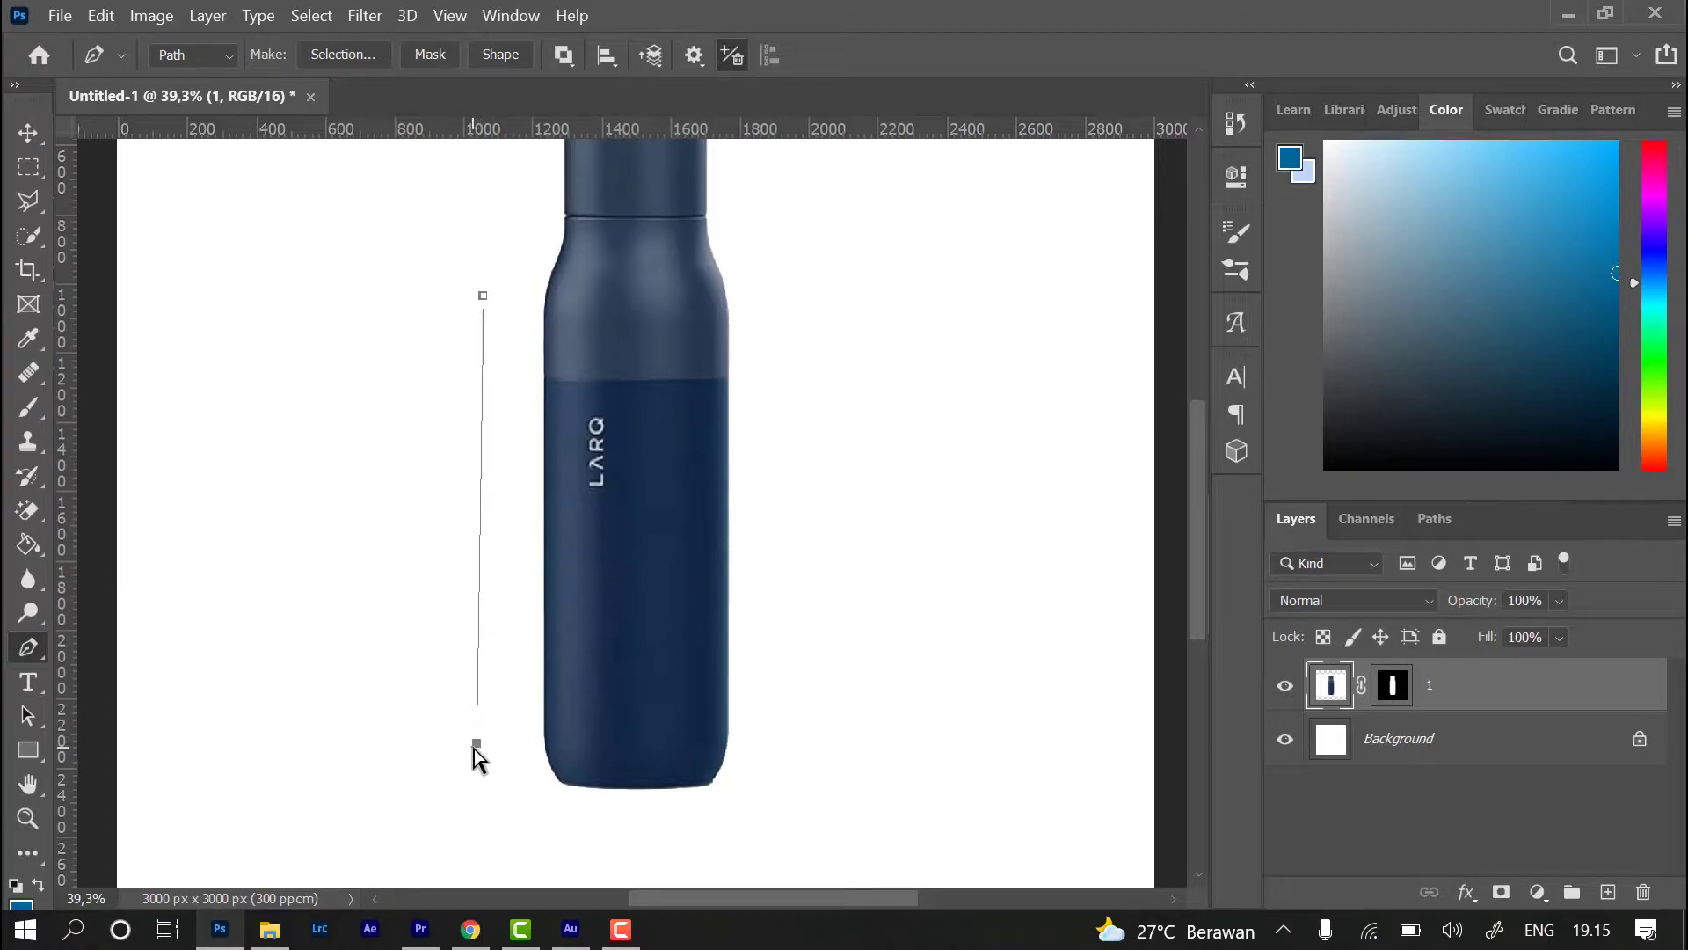
pyautogui.moveTo(476, 746); pyautogui.dragTo(480, 745)
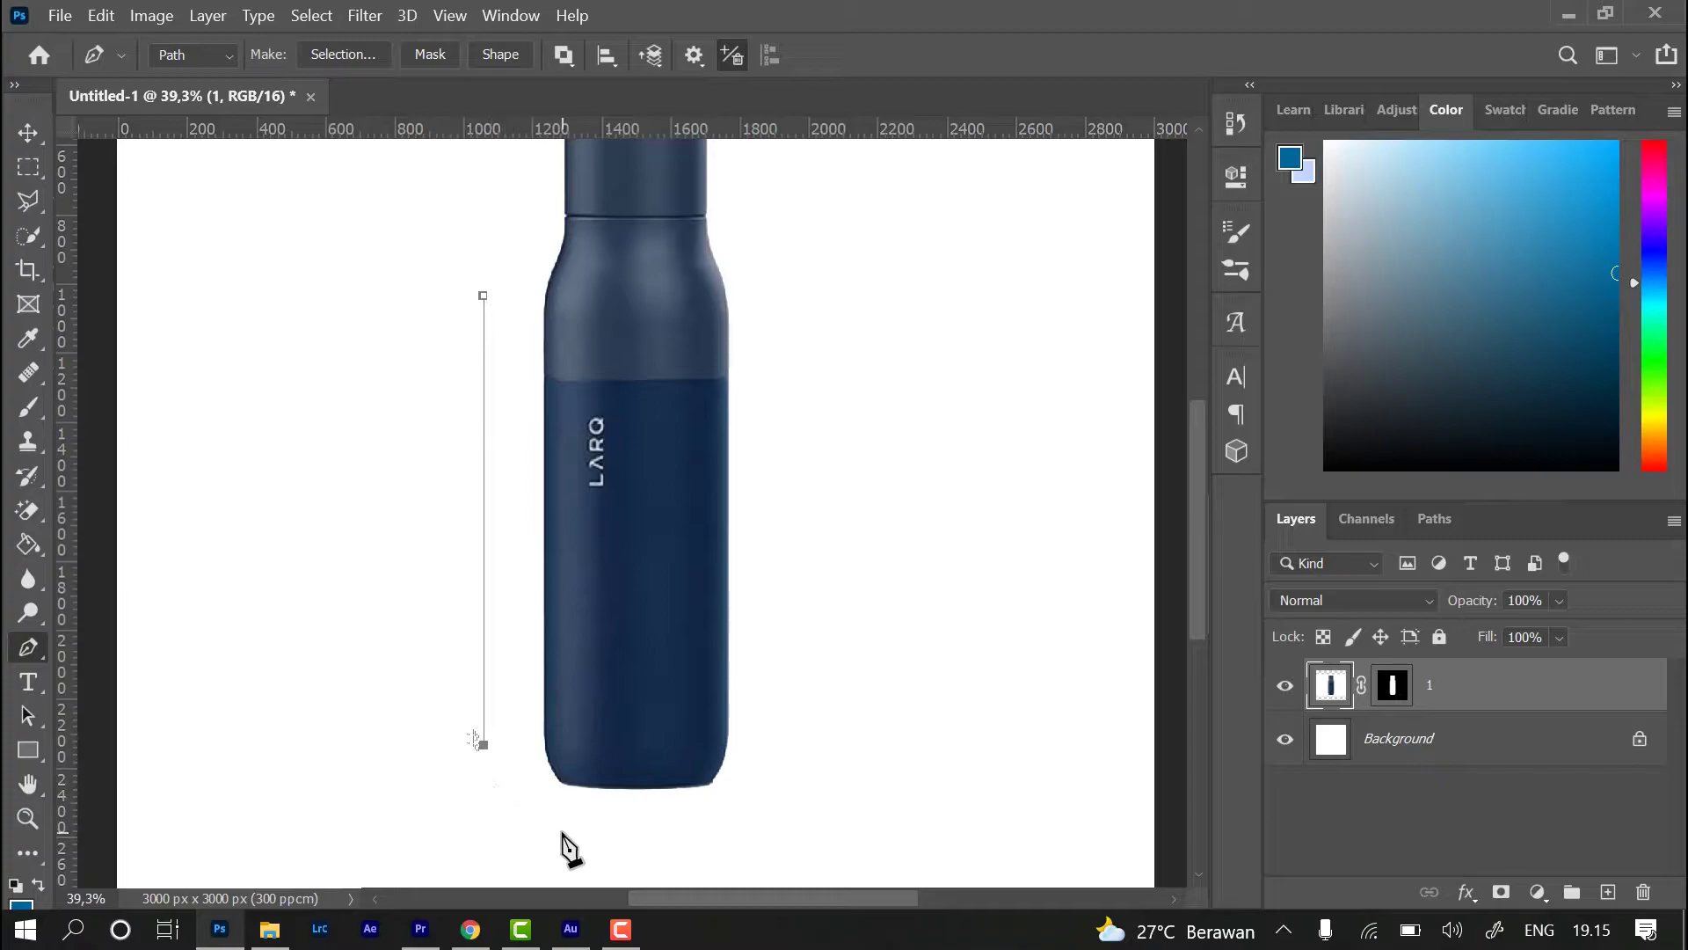
# - Continue the path with rounded corners beneath the bottle's base and a straight segment up its right side to the shoulder
pyautogui.moveTo(630, 835); pyautogui.dragTo(676, 839)
pyautogui.click(709, 836)
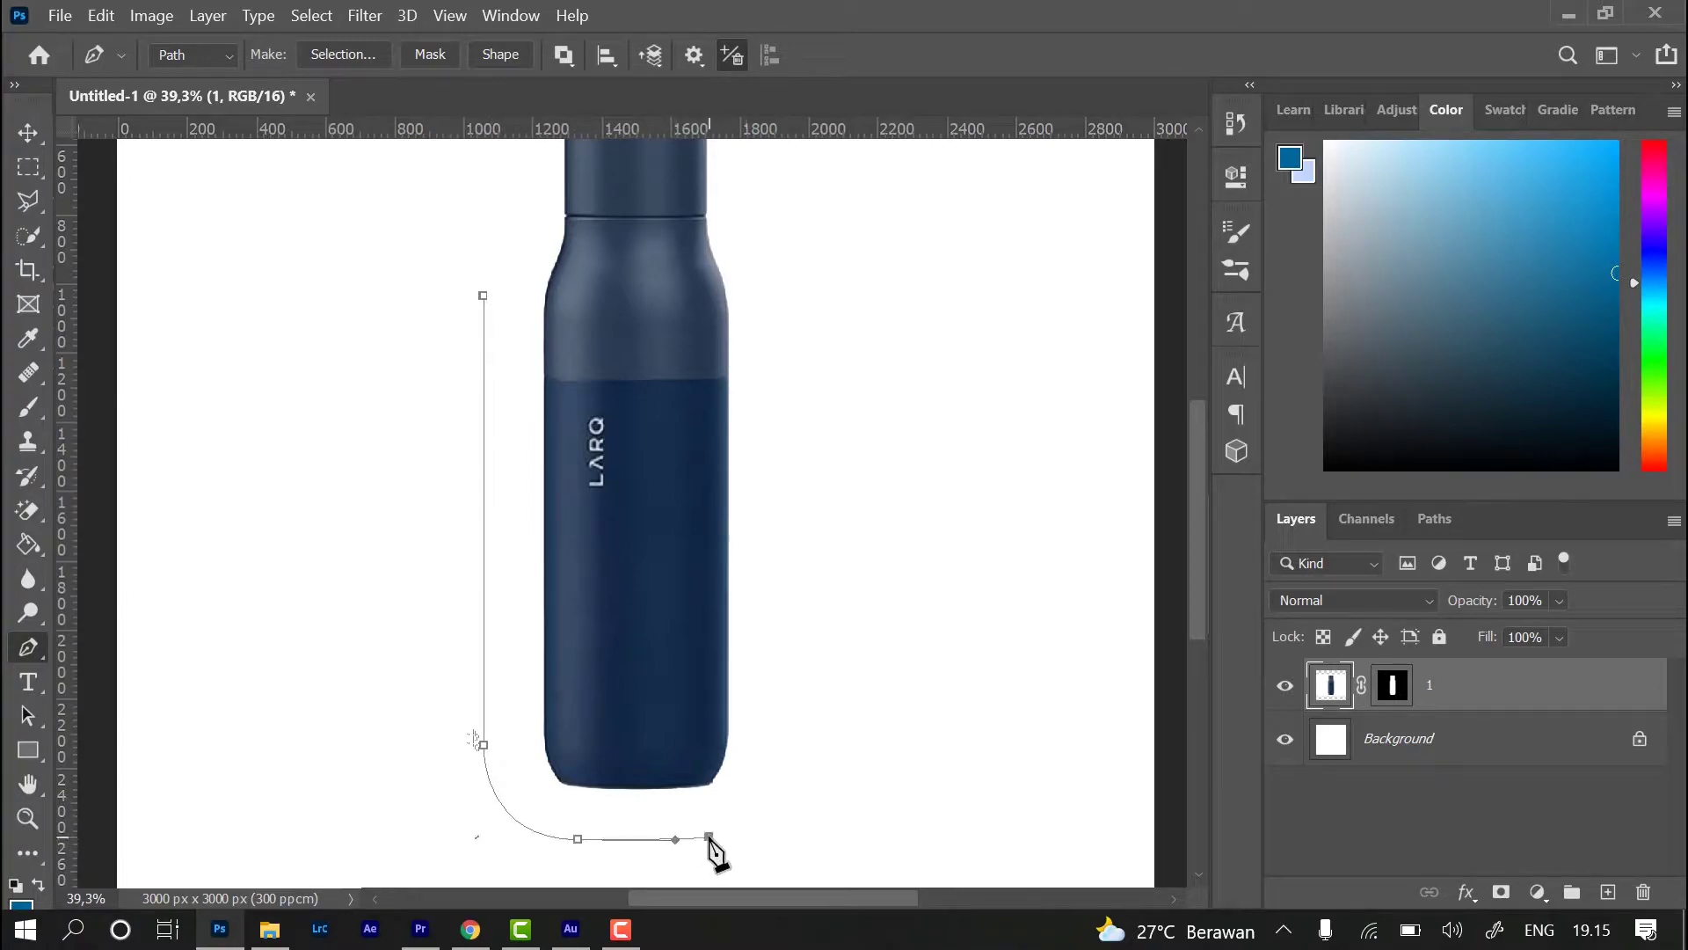
pyautogui.moveTo(805, 750); pyautogui.dragTo(807, 663)
pyautogui.keyDown('alt'); pyautogui.click(802, 747); pyautogui.keyUp('alt')
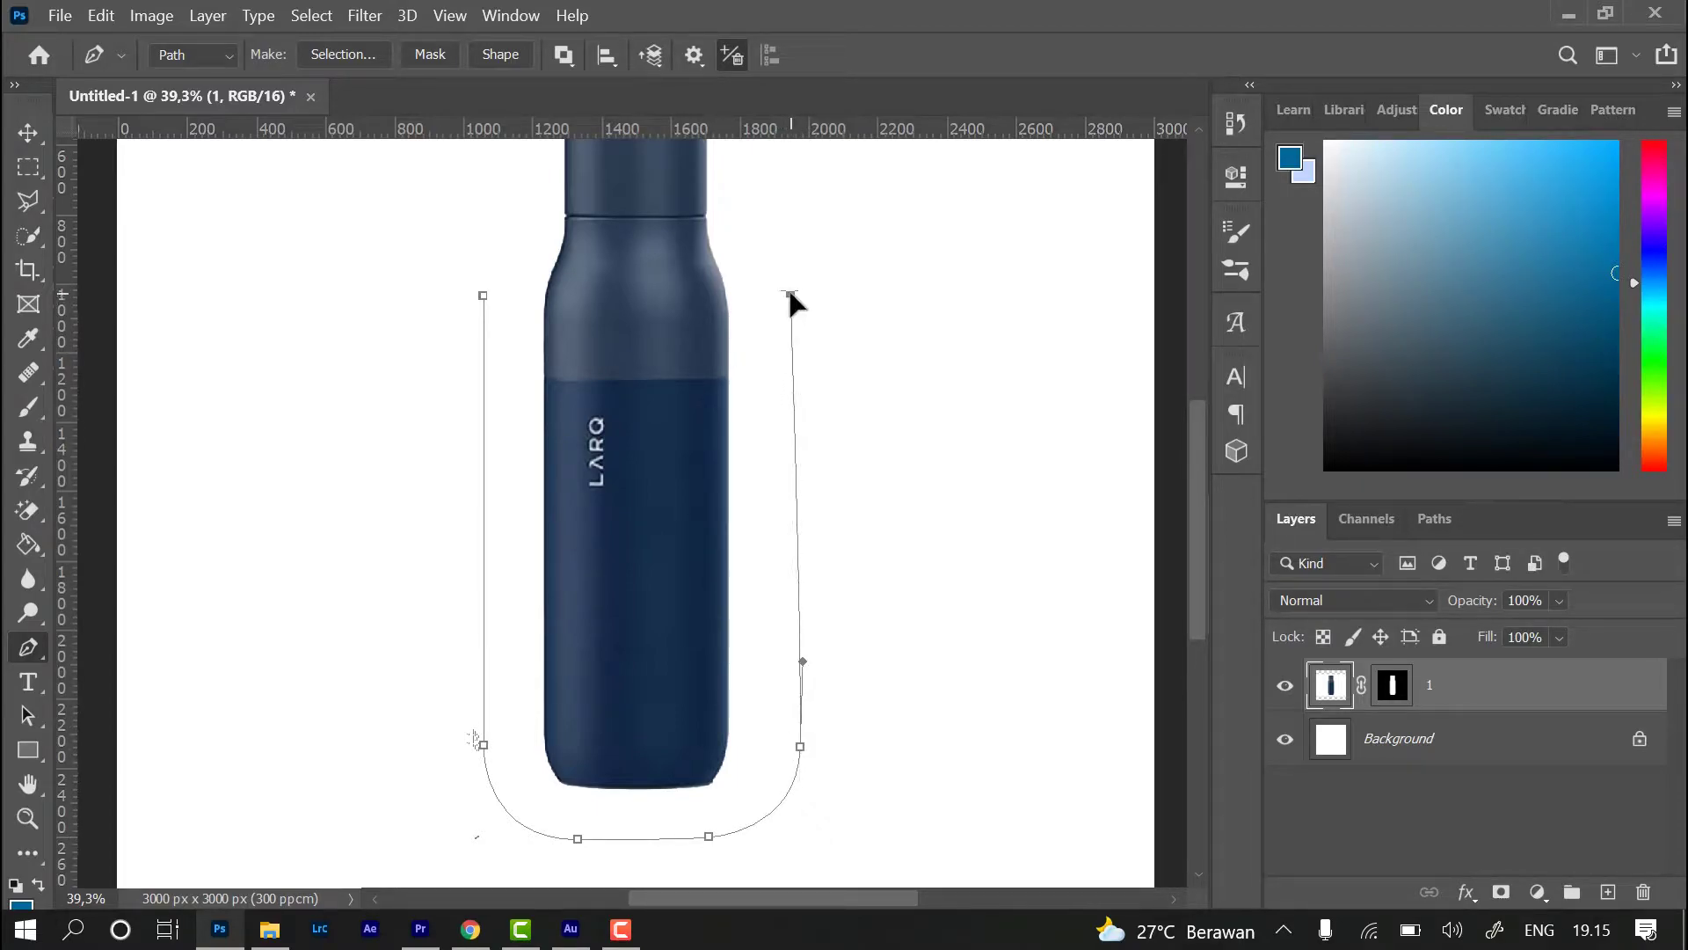
# - Continue the path past the right shoulder and around the cap with rounded corners, and close it at the starting anchor
pyautogui.scroll(2, 790, 299)
pyautogui.moveTo(755, 233); pyautogui.dragTo(571, 212)
pyautogui.scroll(2, 686, 181)
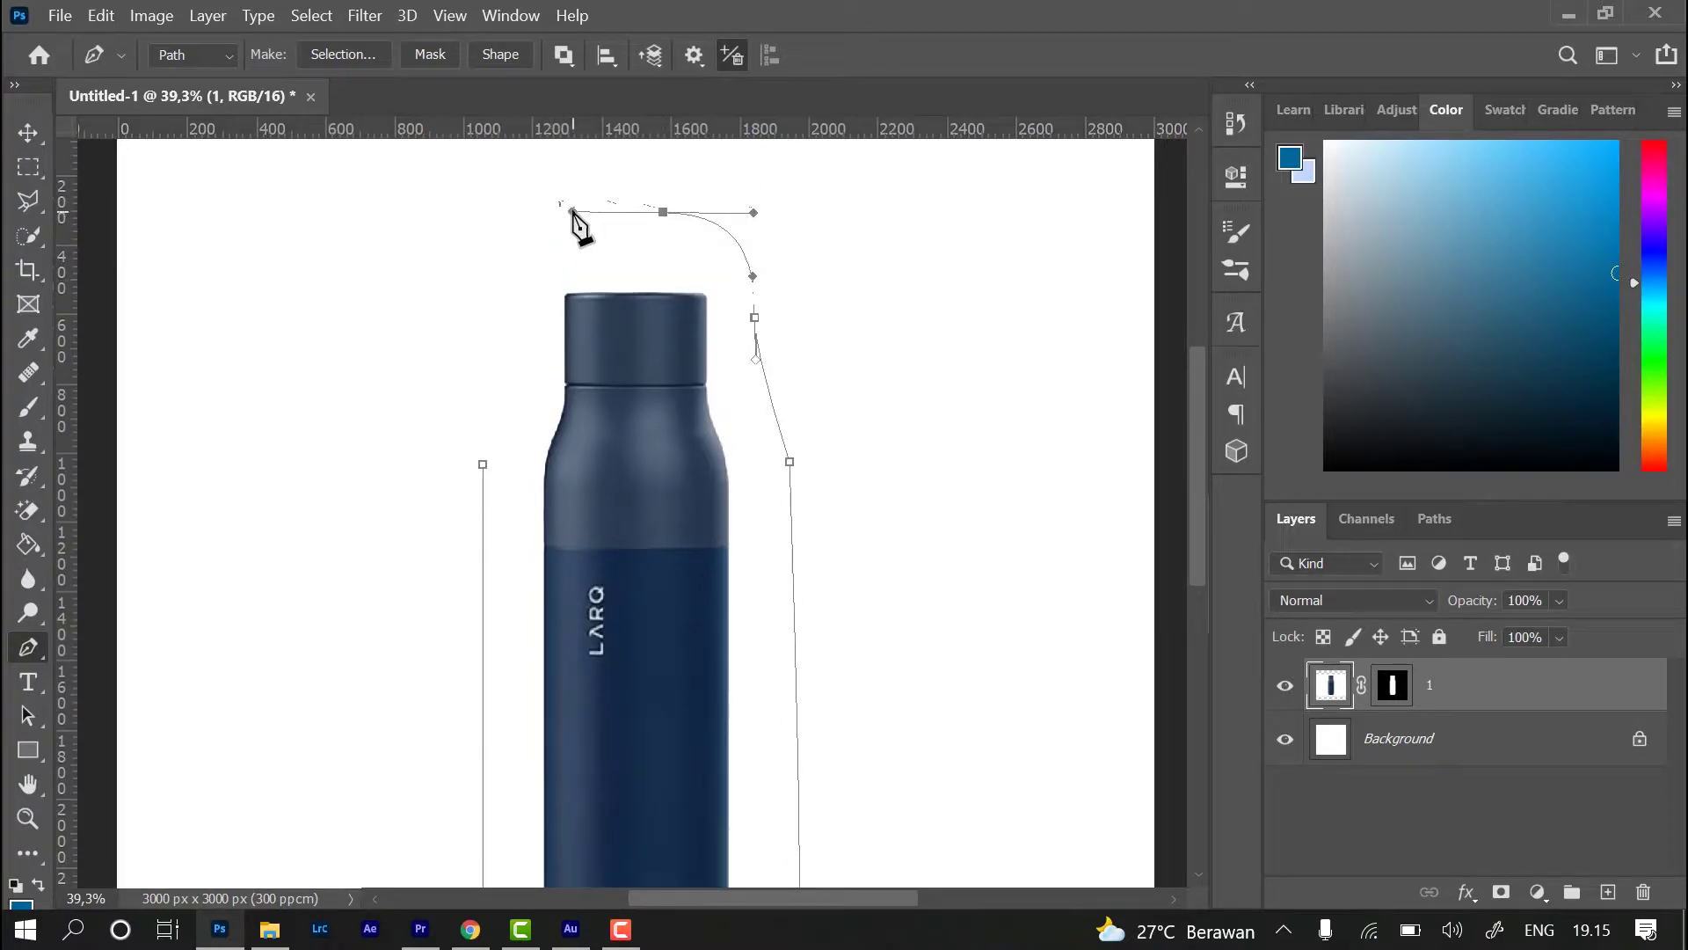
pyautogui.moveTo(496, 309); pyautogui.dragTo(498, 401)
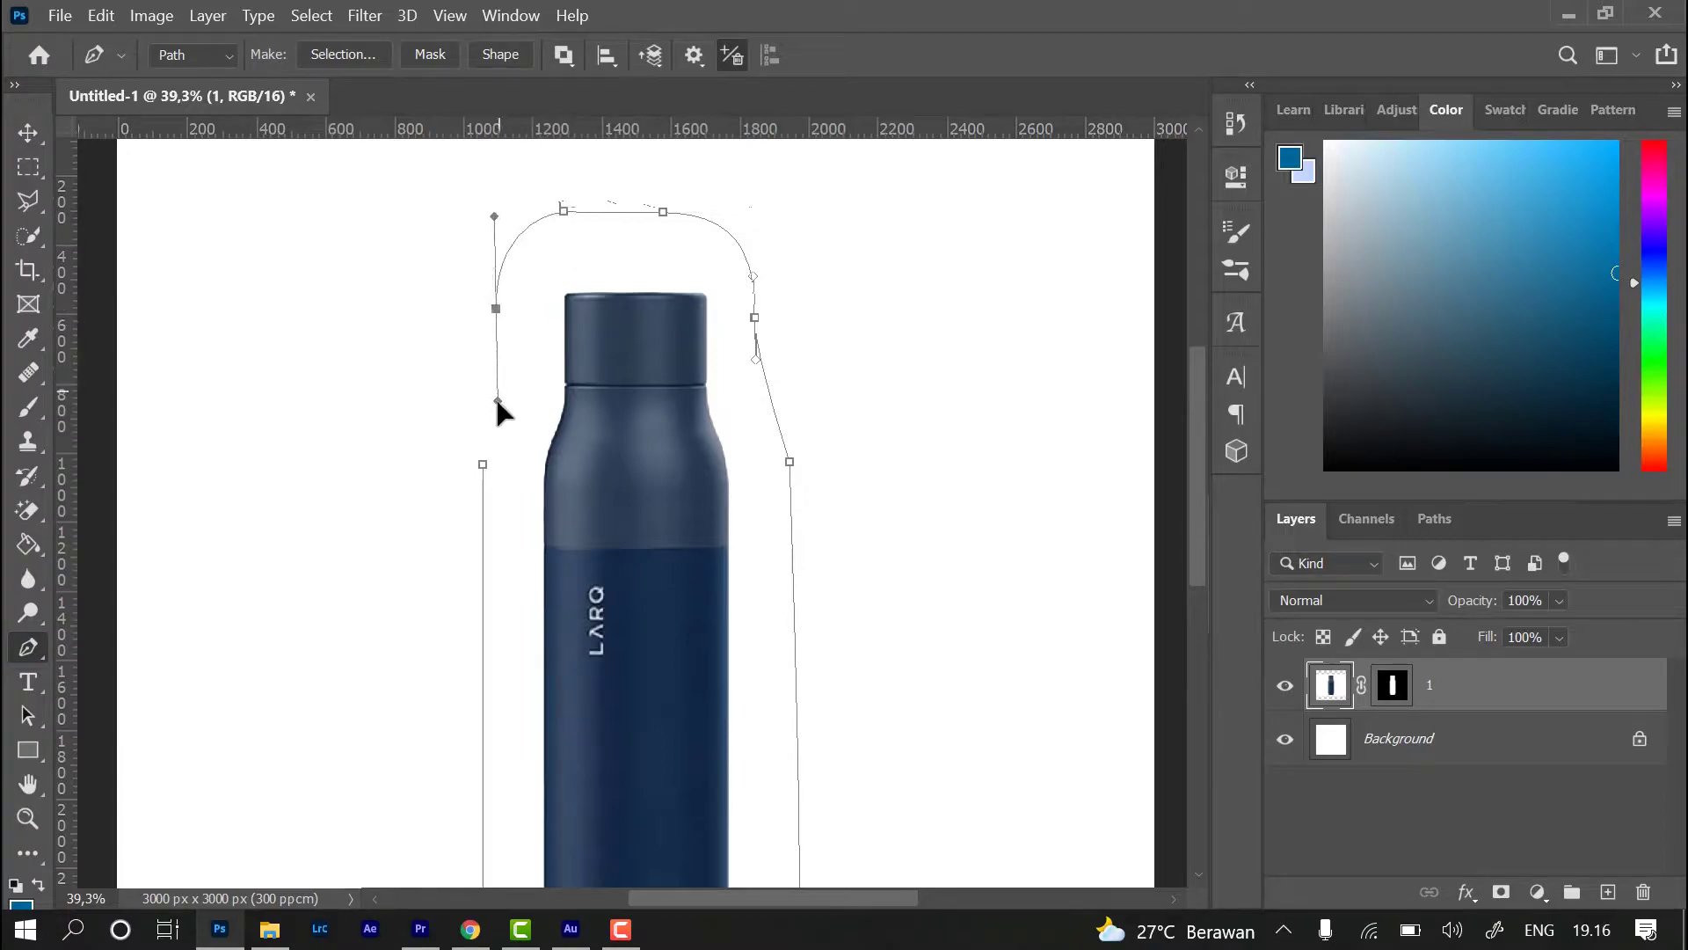
pyautogui.moveTo(483, 464); pyautogui.dragTo(472, 520)
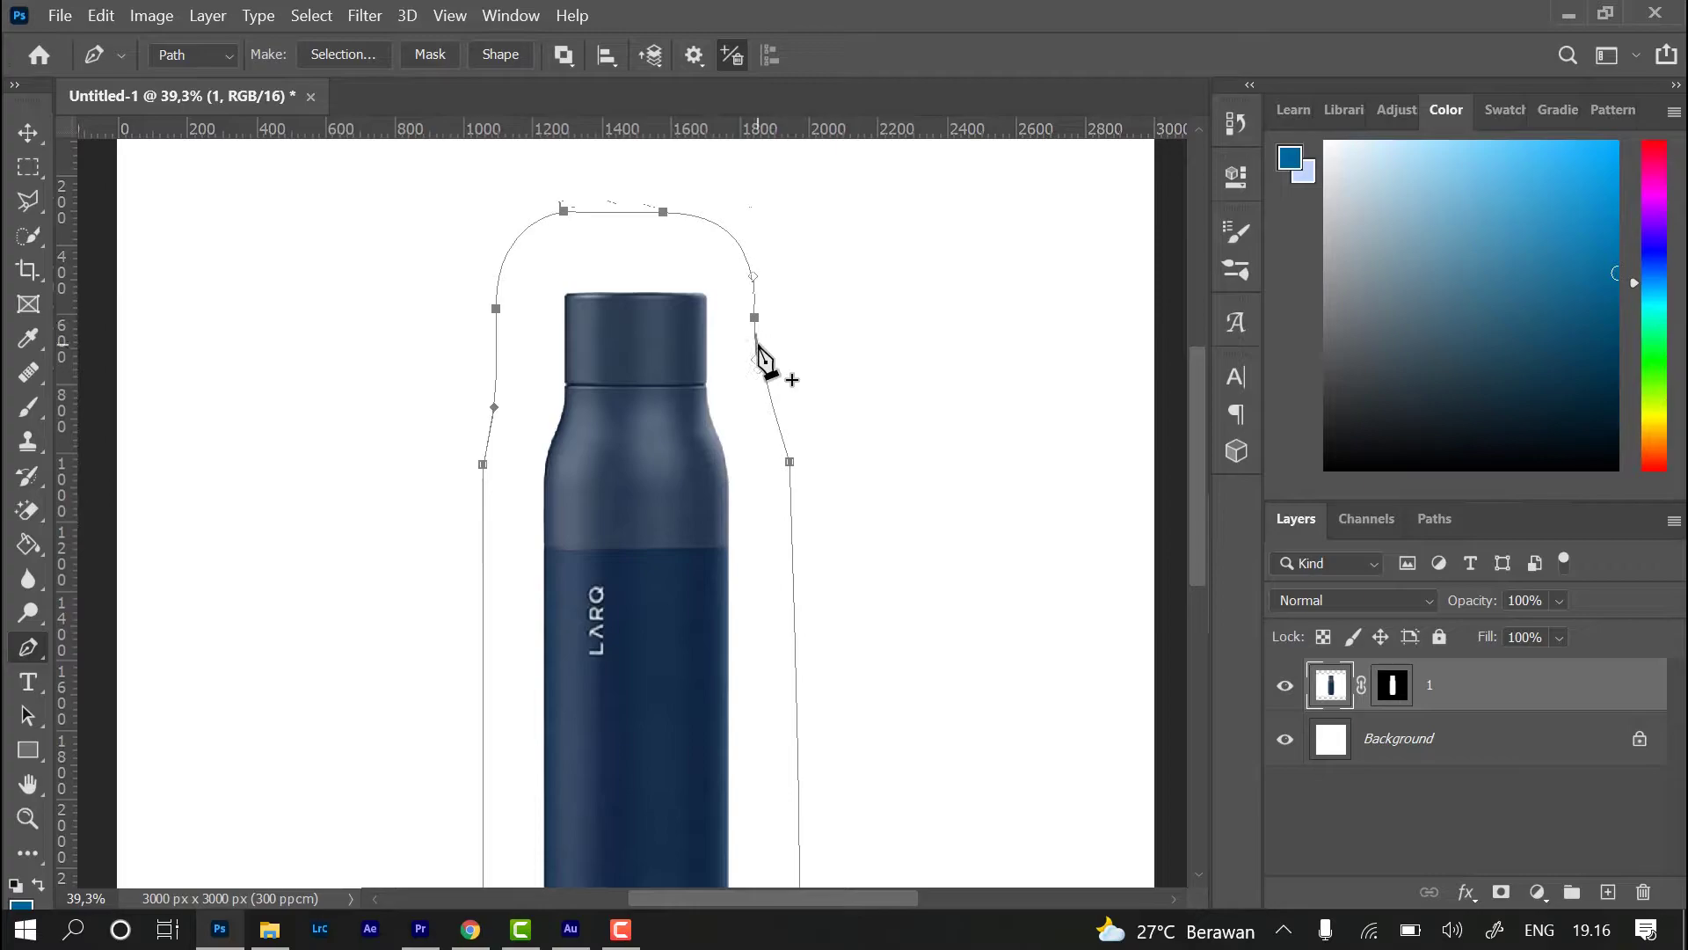
pyautogui.scroll(-3, 763, 361)
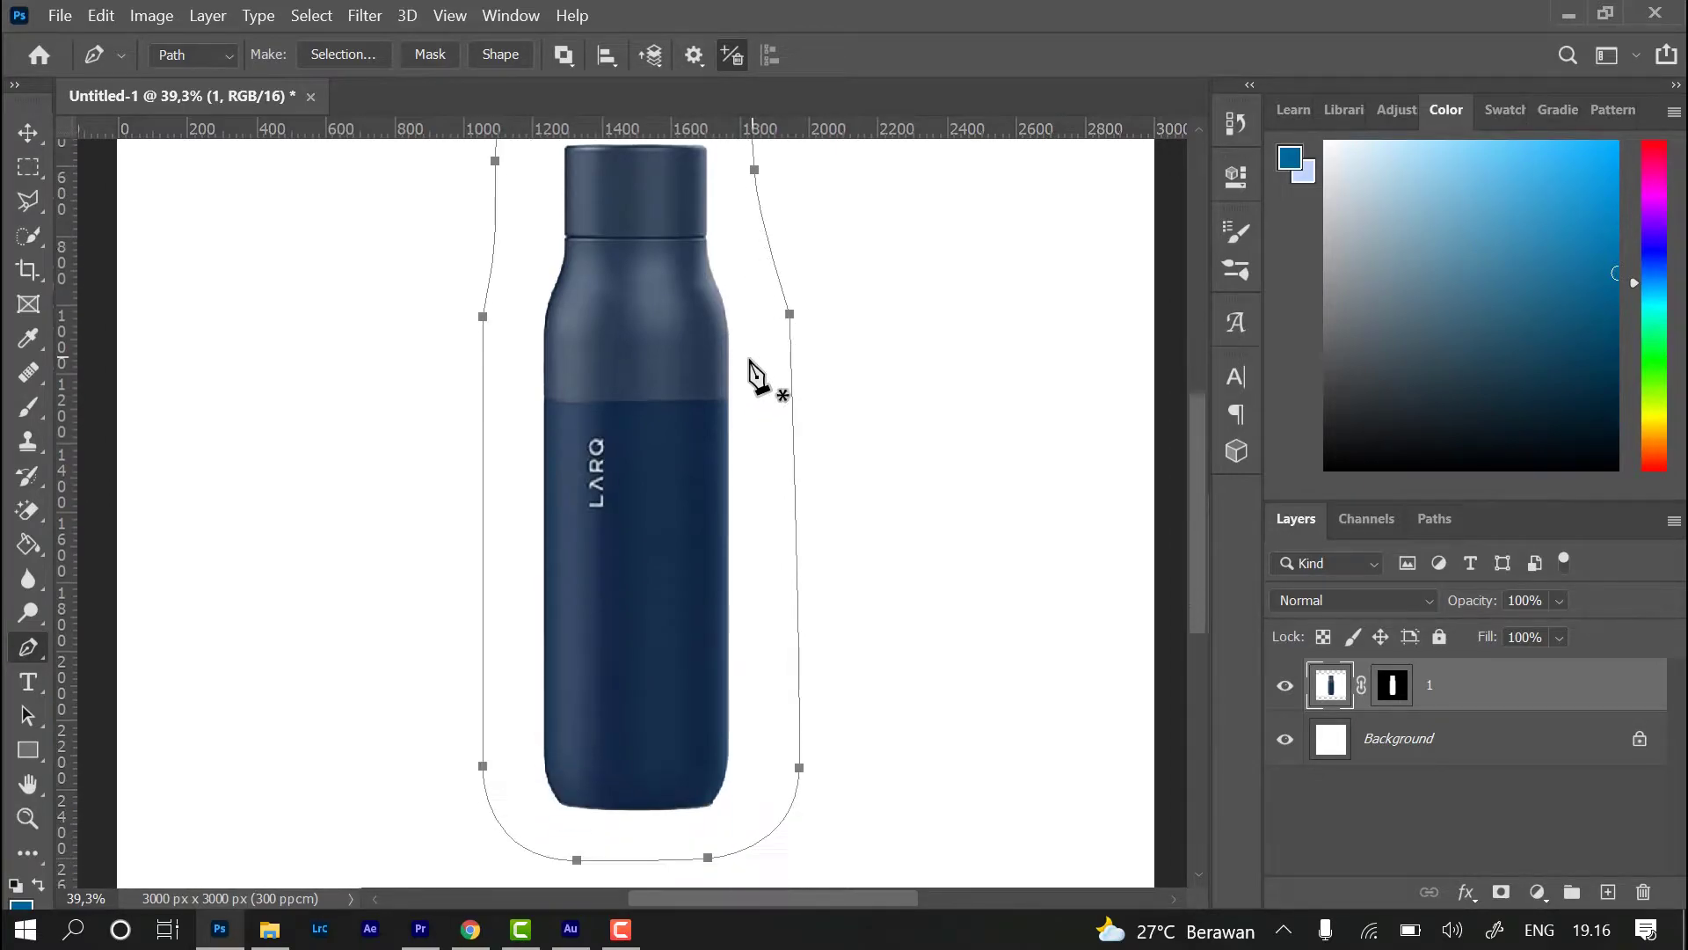
pyautogui.scroll(2, 745, 435)
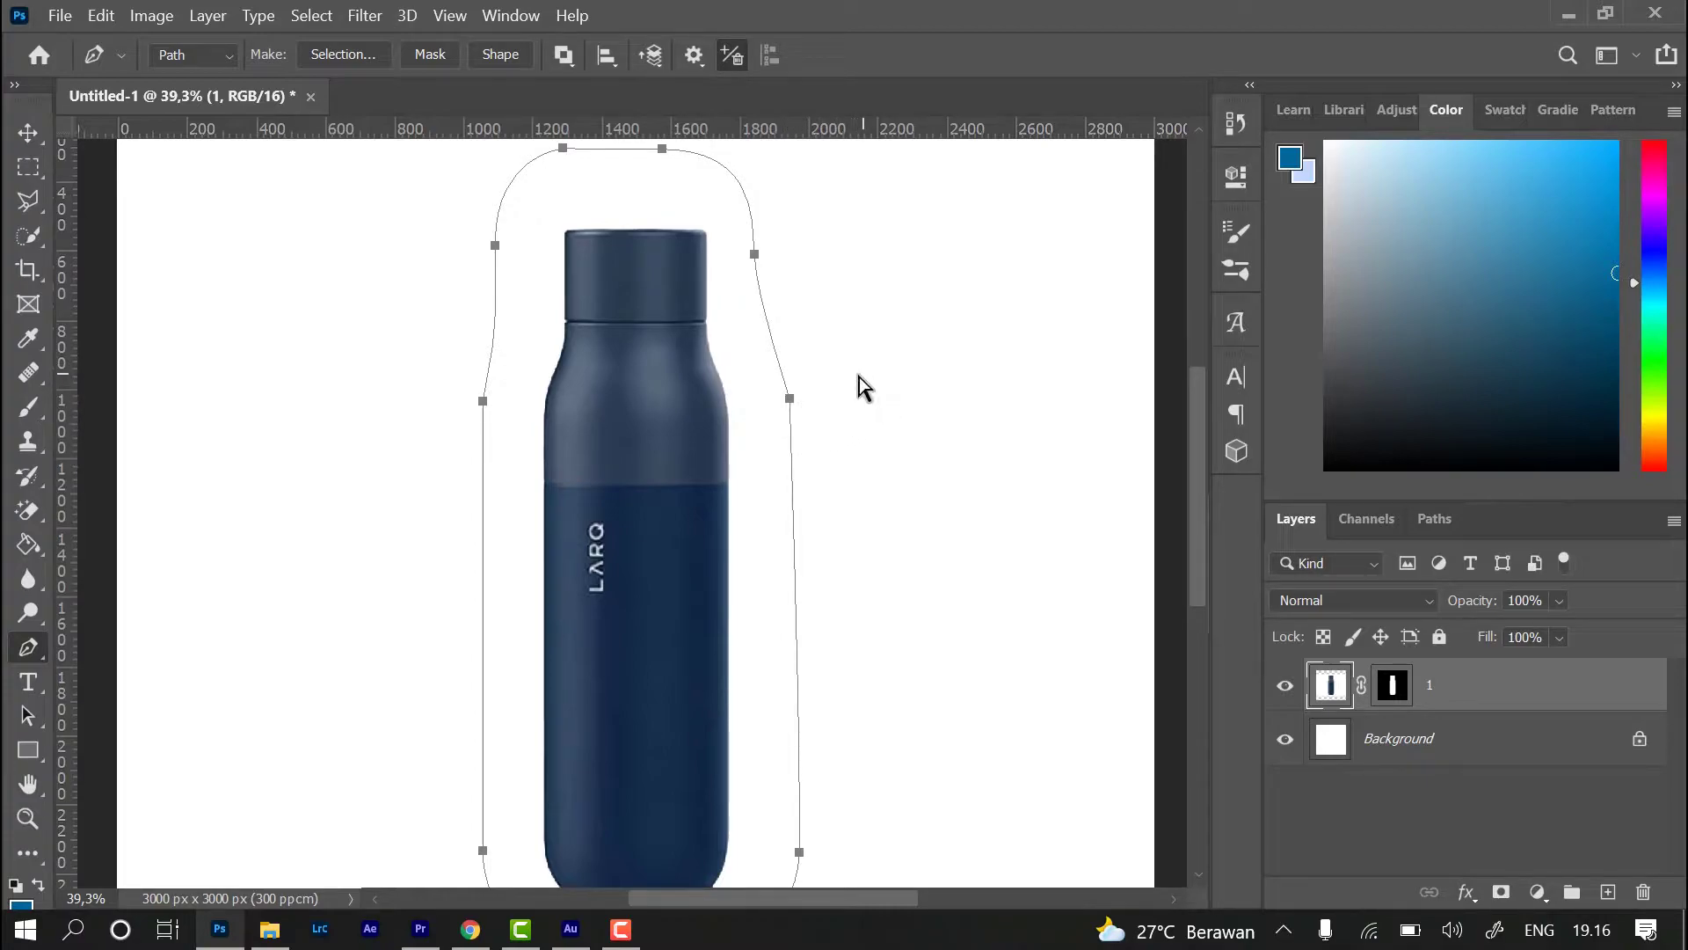
pyautogui.moveTo(790, 401); pyautogui.dragTo(790, 396)
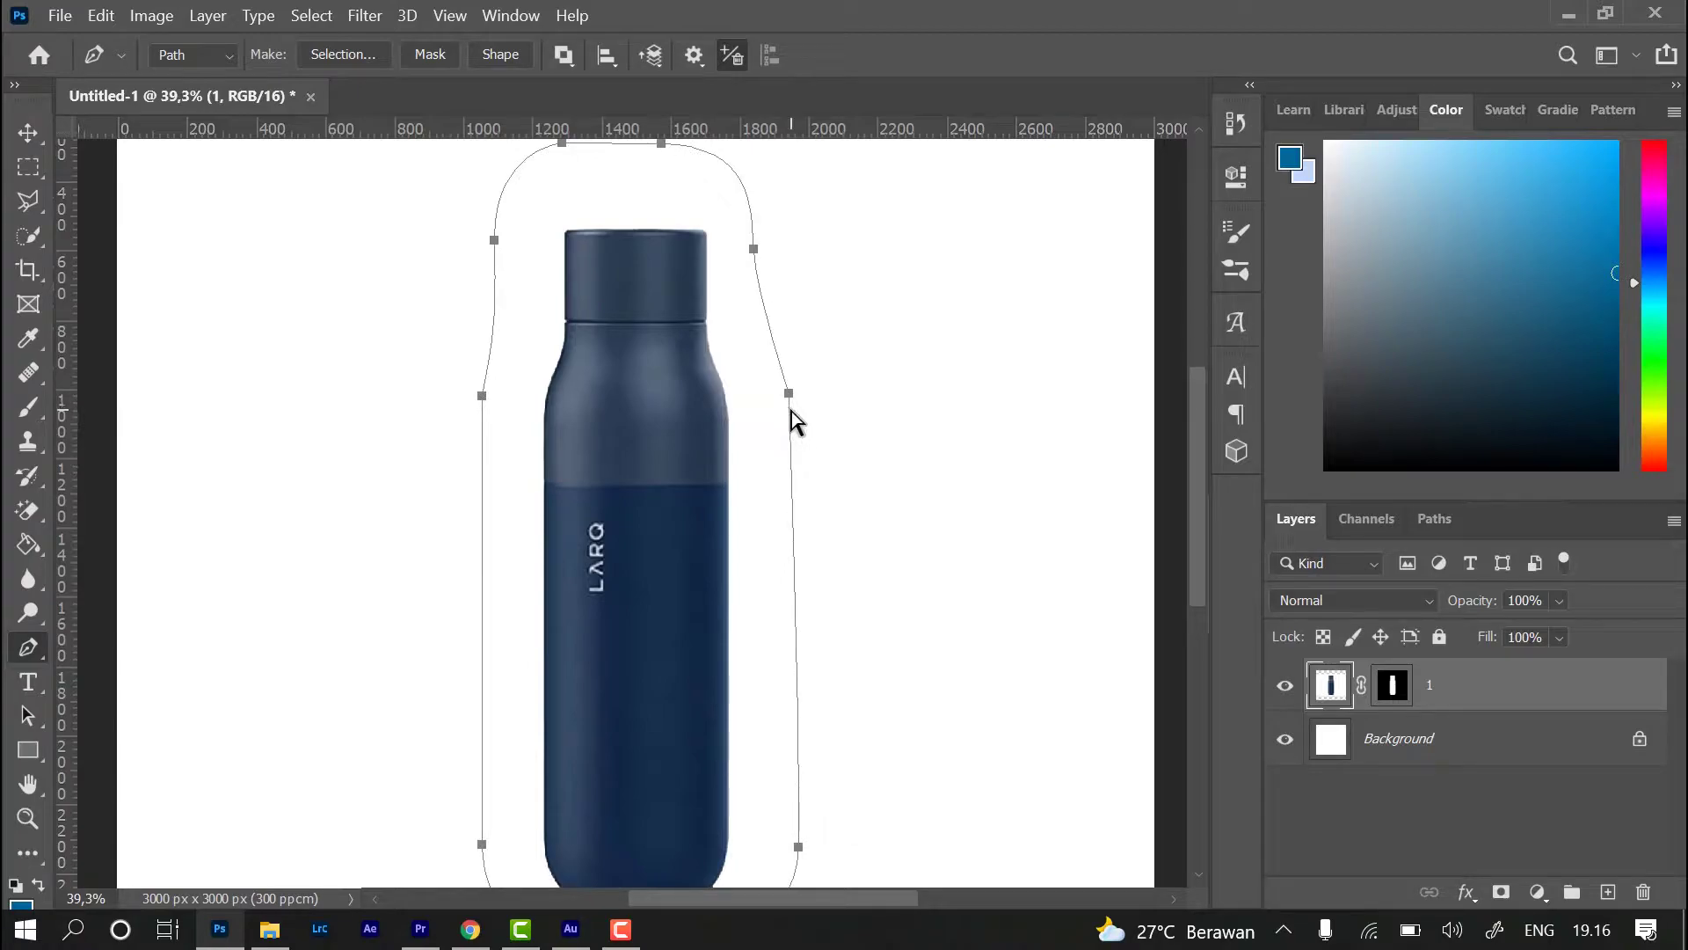
pyautogui.hotkey('ctrl', 'z')
pyautogui.hotkey('ctrl', 'z')
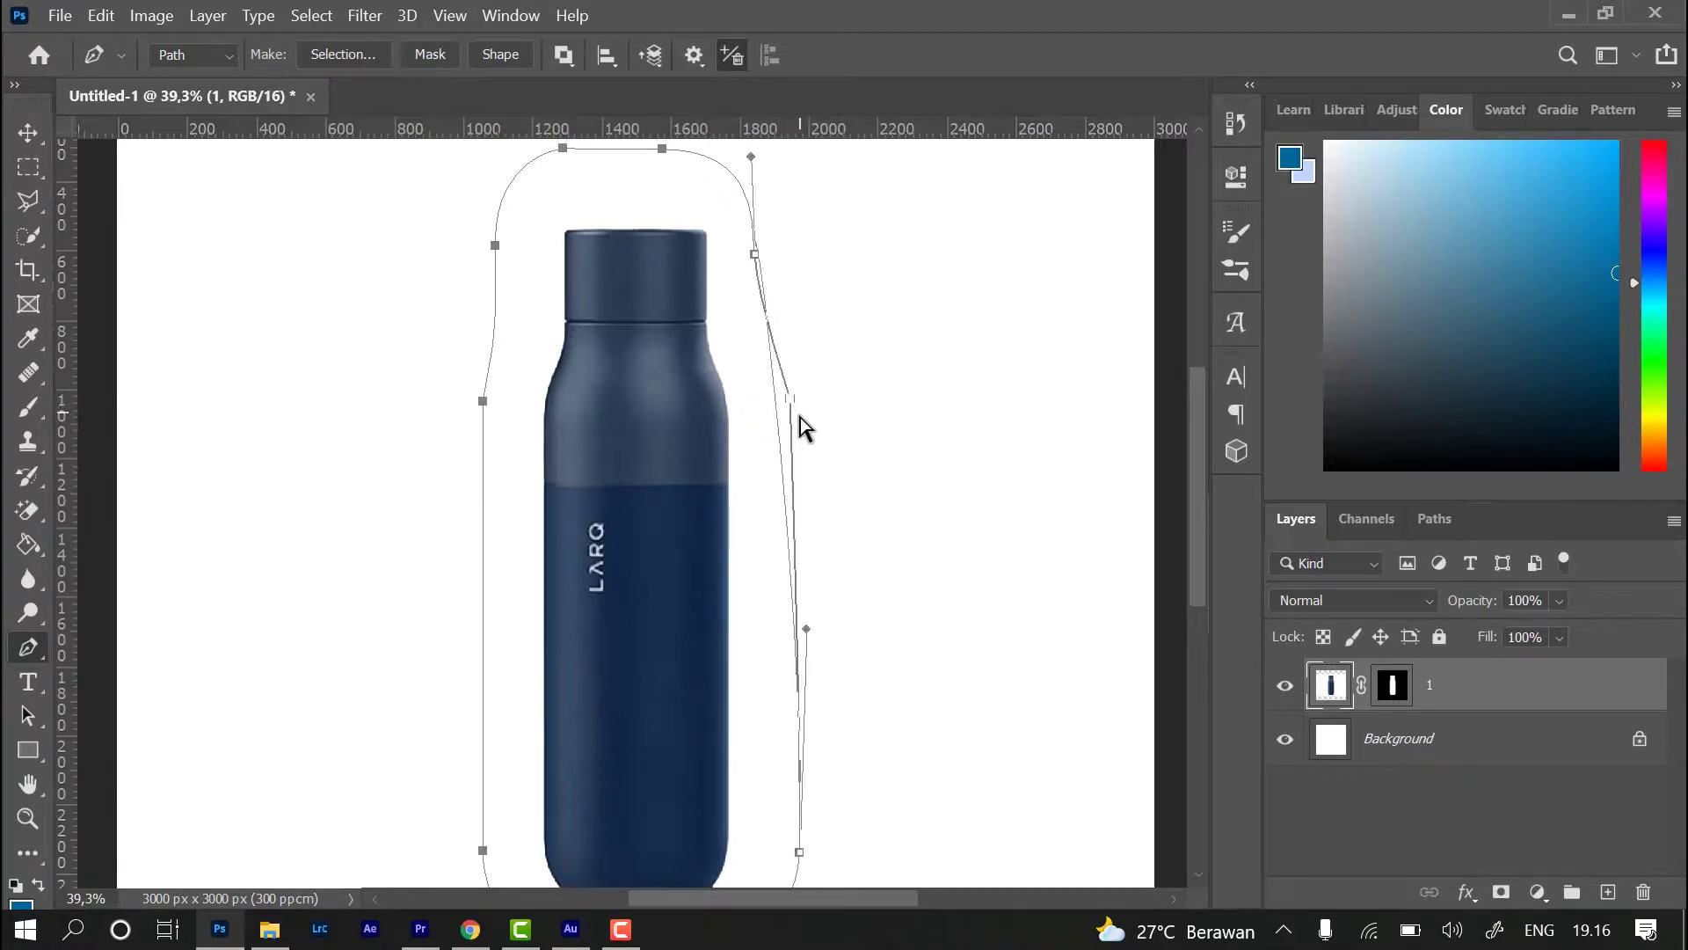
# - Refine the path between the cap and the right shoulder by shortening the curve handle of the anchor beside the cap
pyautogui.scroll(2, 799, 425)
pyautogui.hotkey('ctrl', 'shift', 'z')
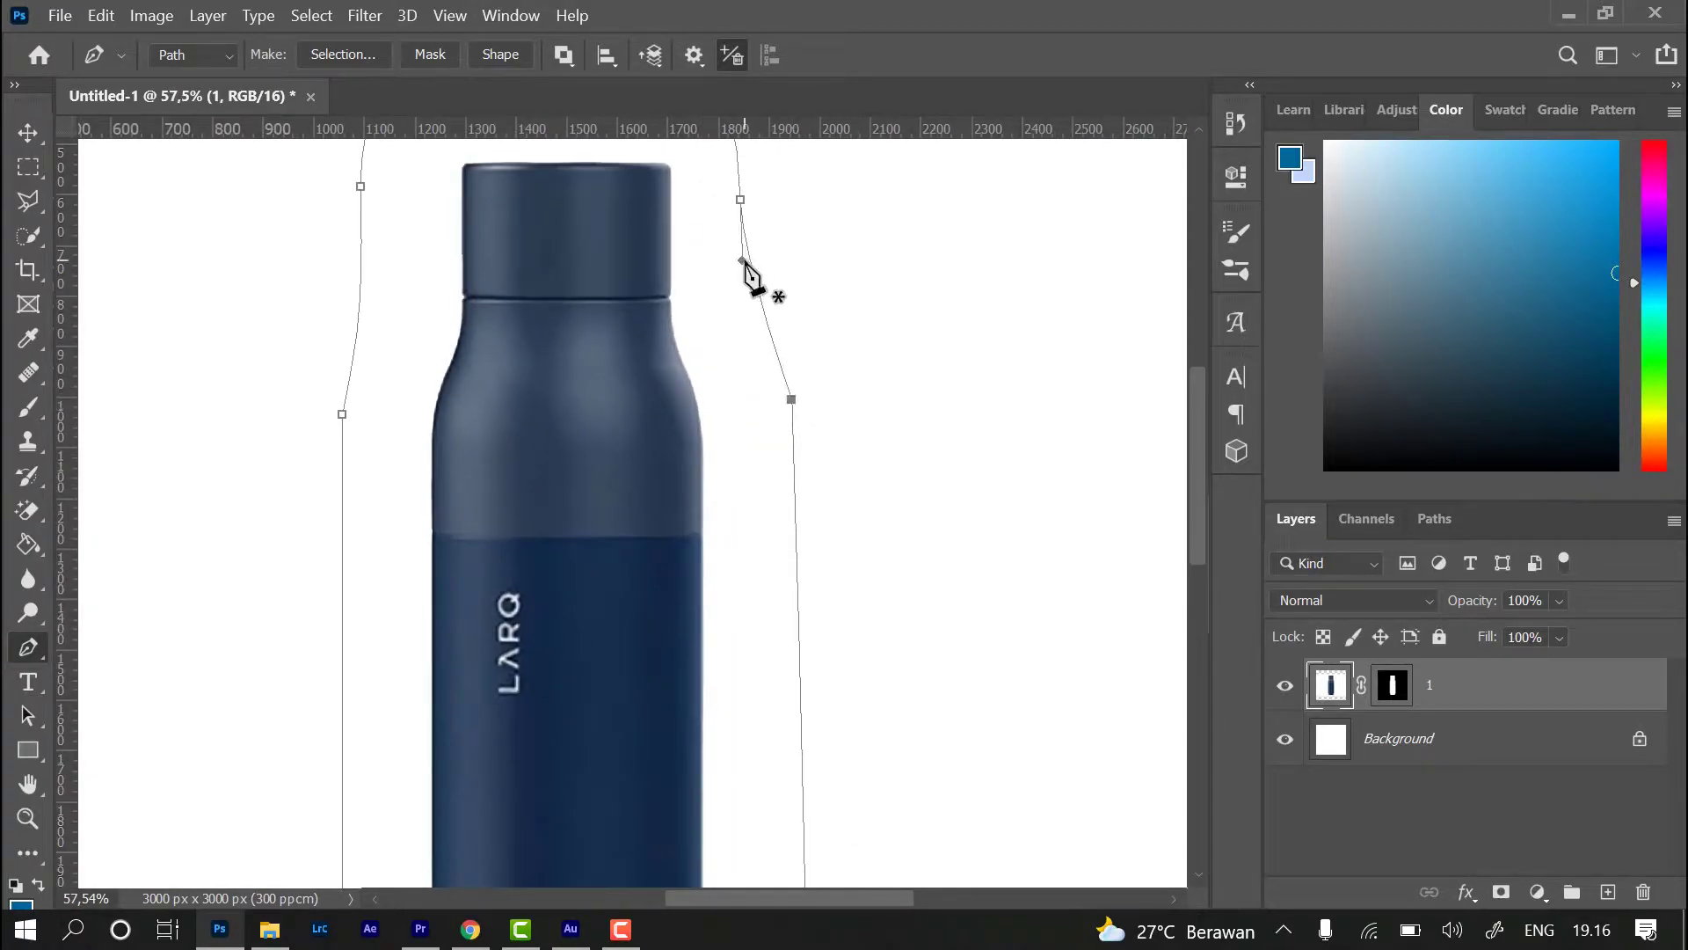
pyautogui.scroll(2, 748, 219)
pyautogui.moveTo(743, 207); pyautogui.dragTo(728, 211)
pyautogui.scroll(1, 721, 348)
pyautogui.scroll(2, 721, 348)
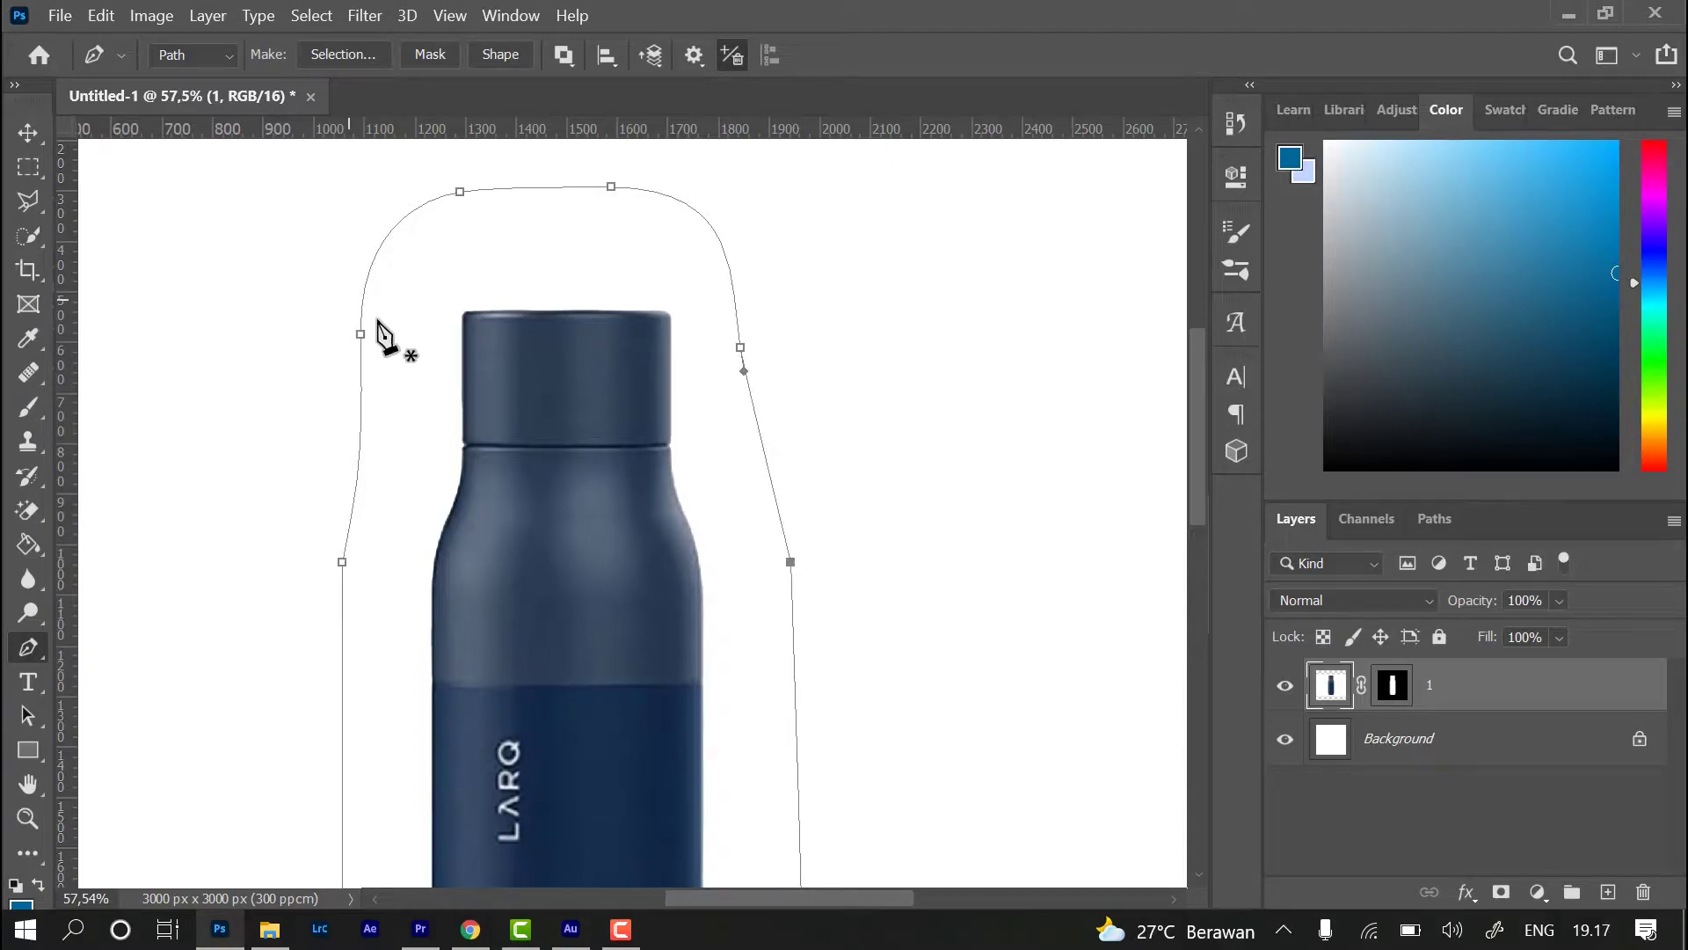
# - Start horizontal type on the closed path around the bottle, with the text beginning on the segment above the cap
pyautogui.scroll(-3, 683, 467)
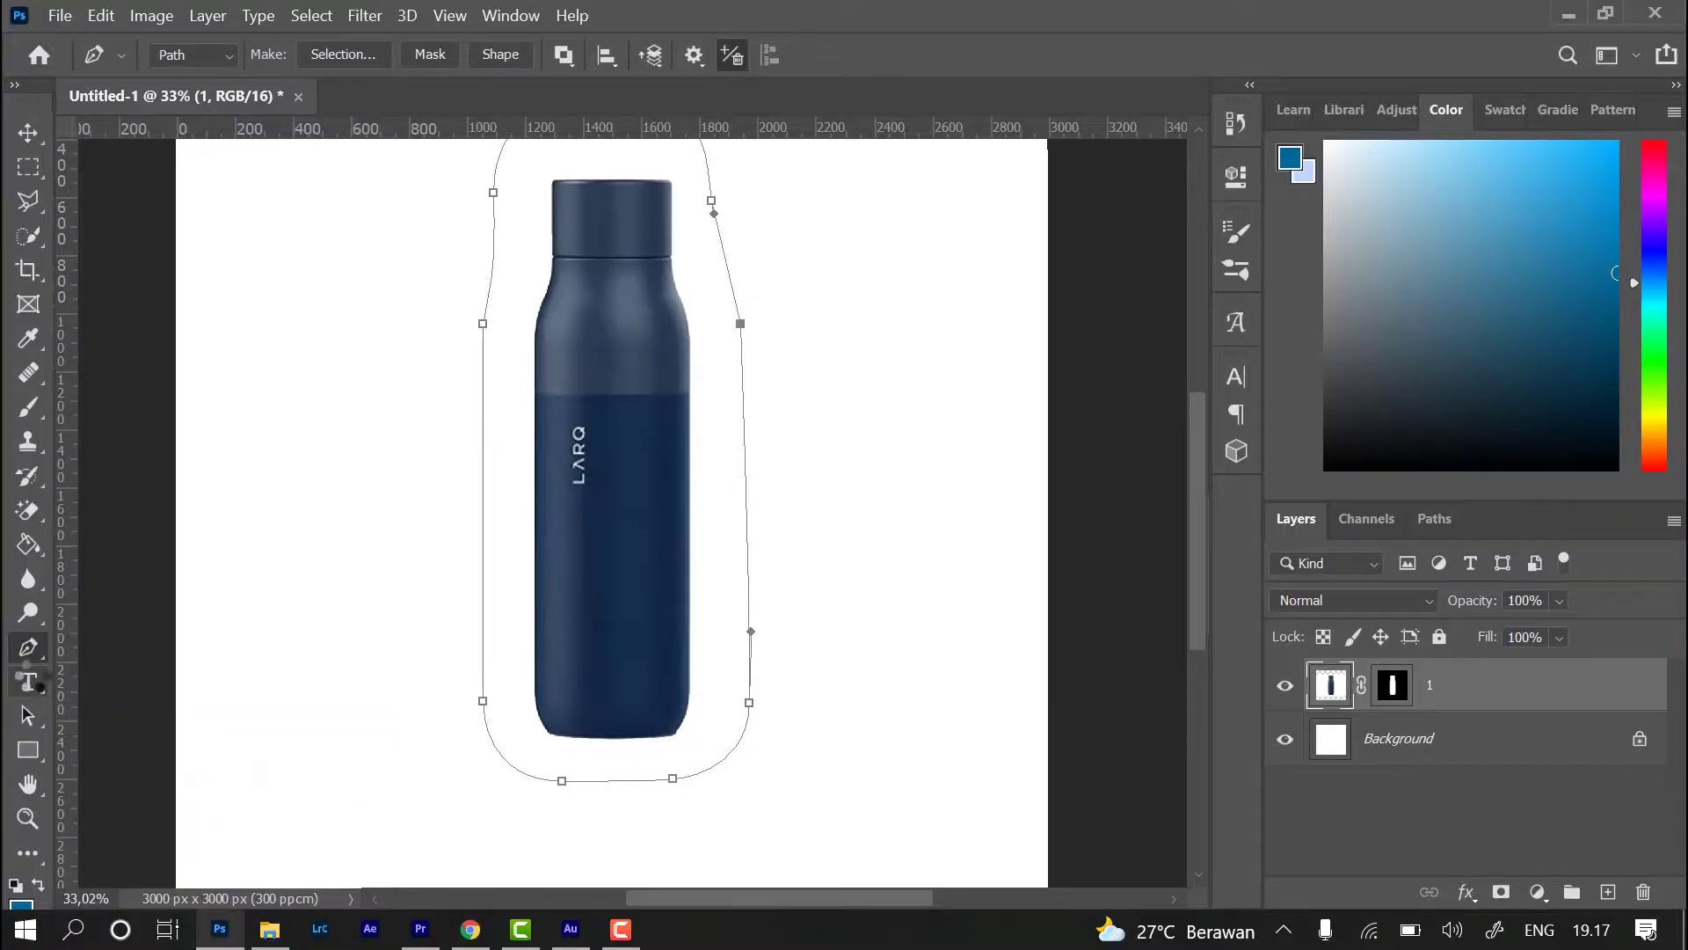
pyautogui.click(28, 679)
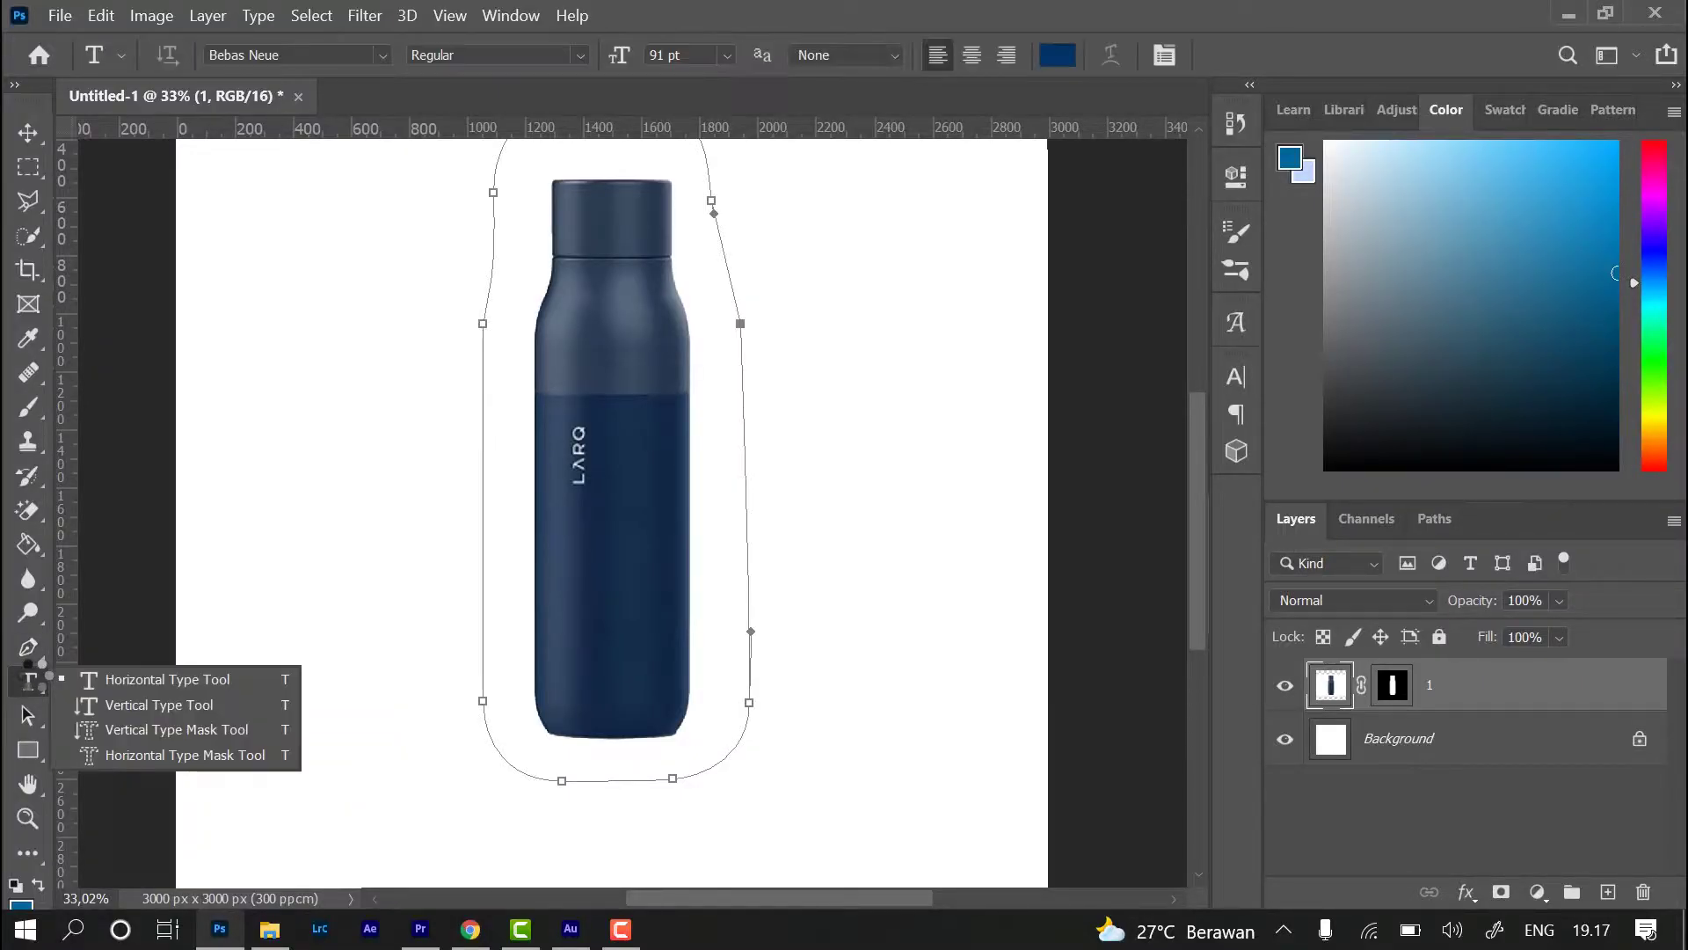
pyautogui.click(94, 682)
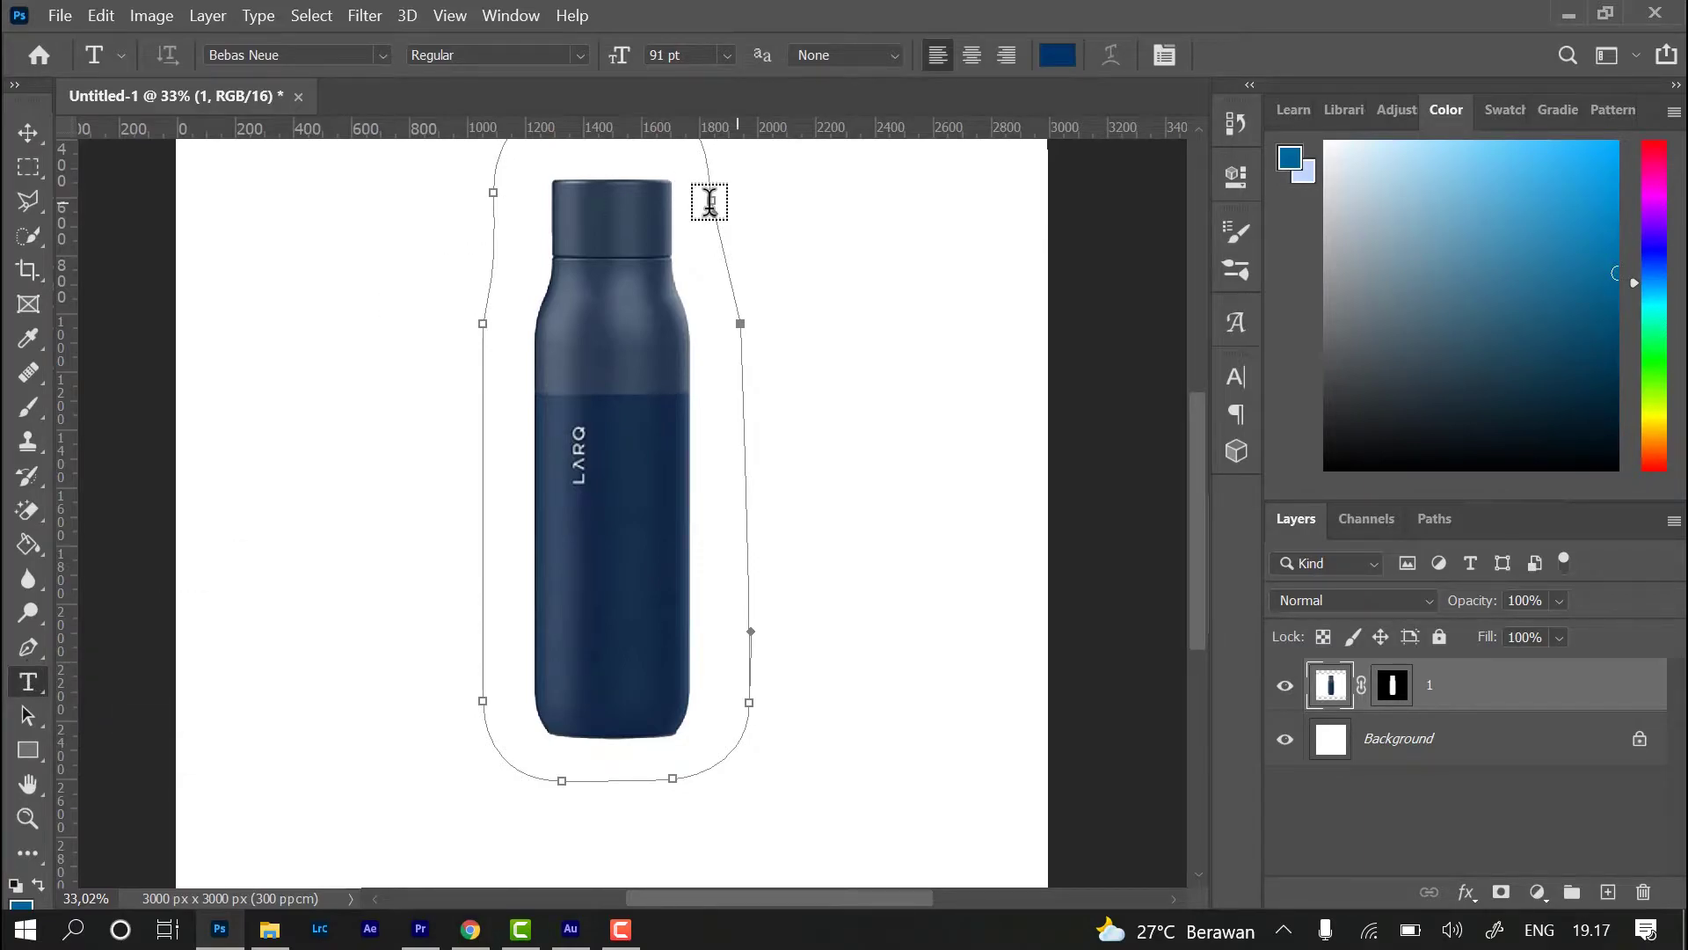
pyautogui.scroll(3, 641, 208)
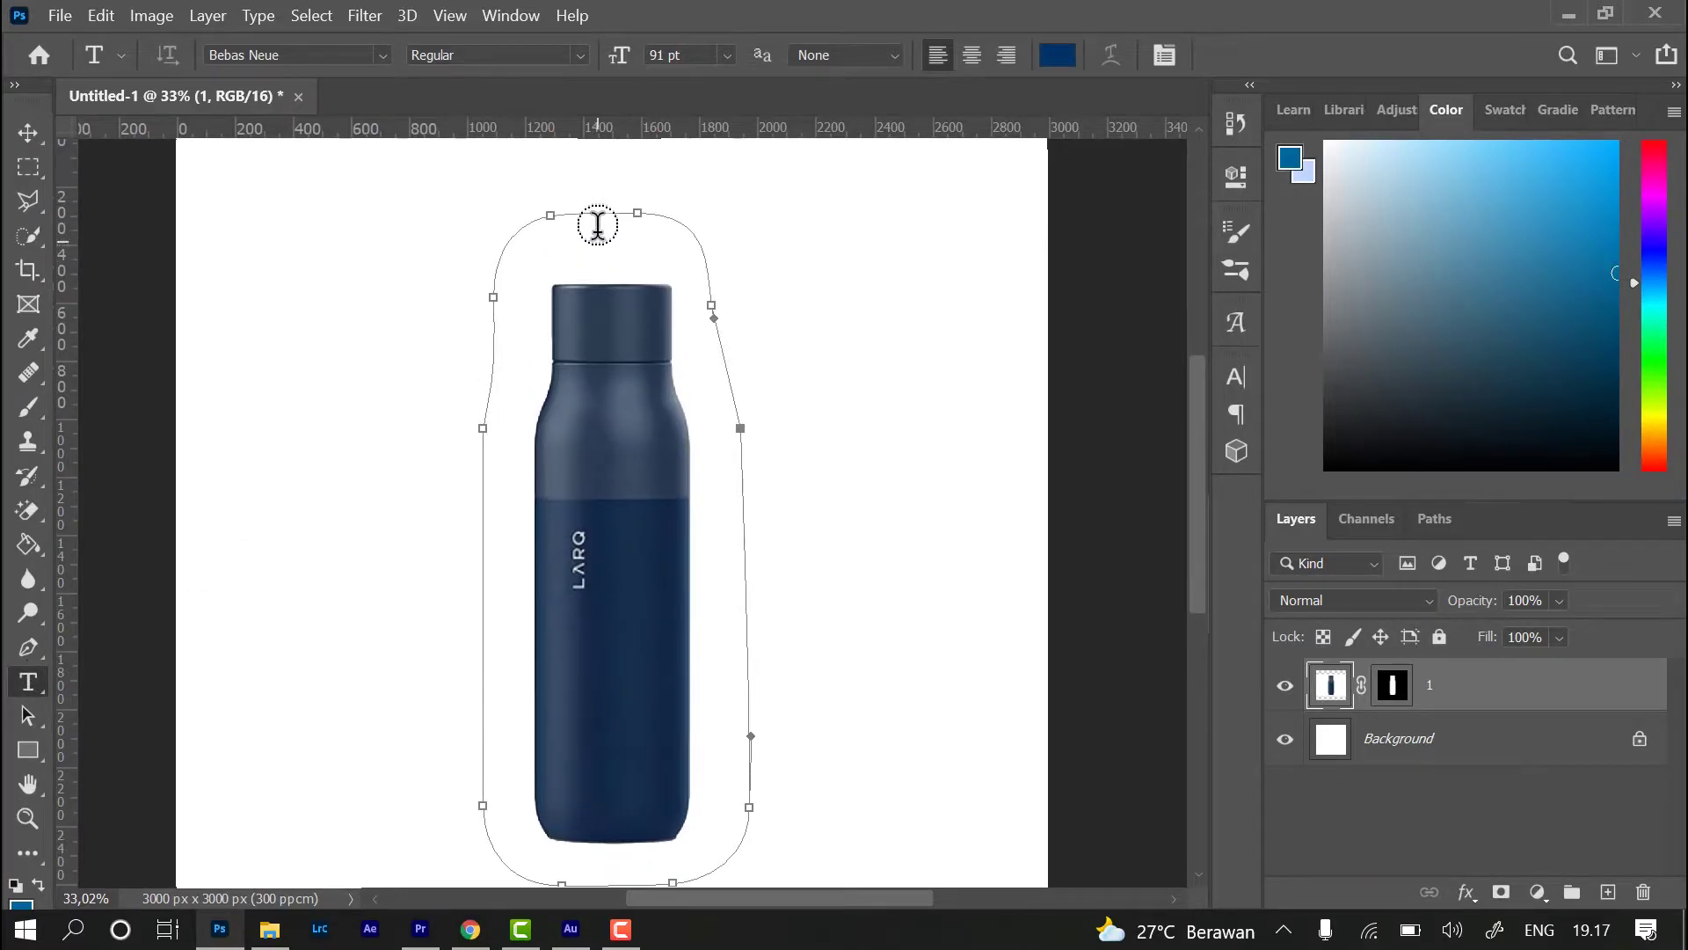
pyautogui.scroll(2, 595, 238)
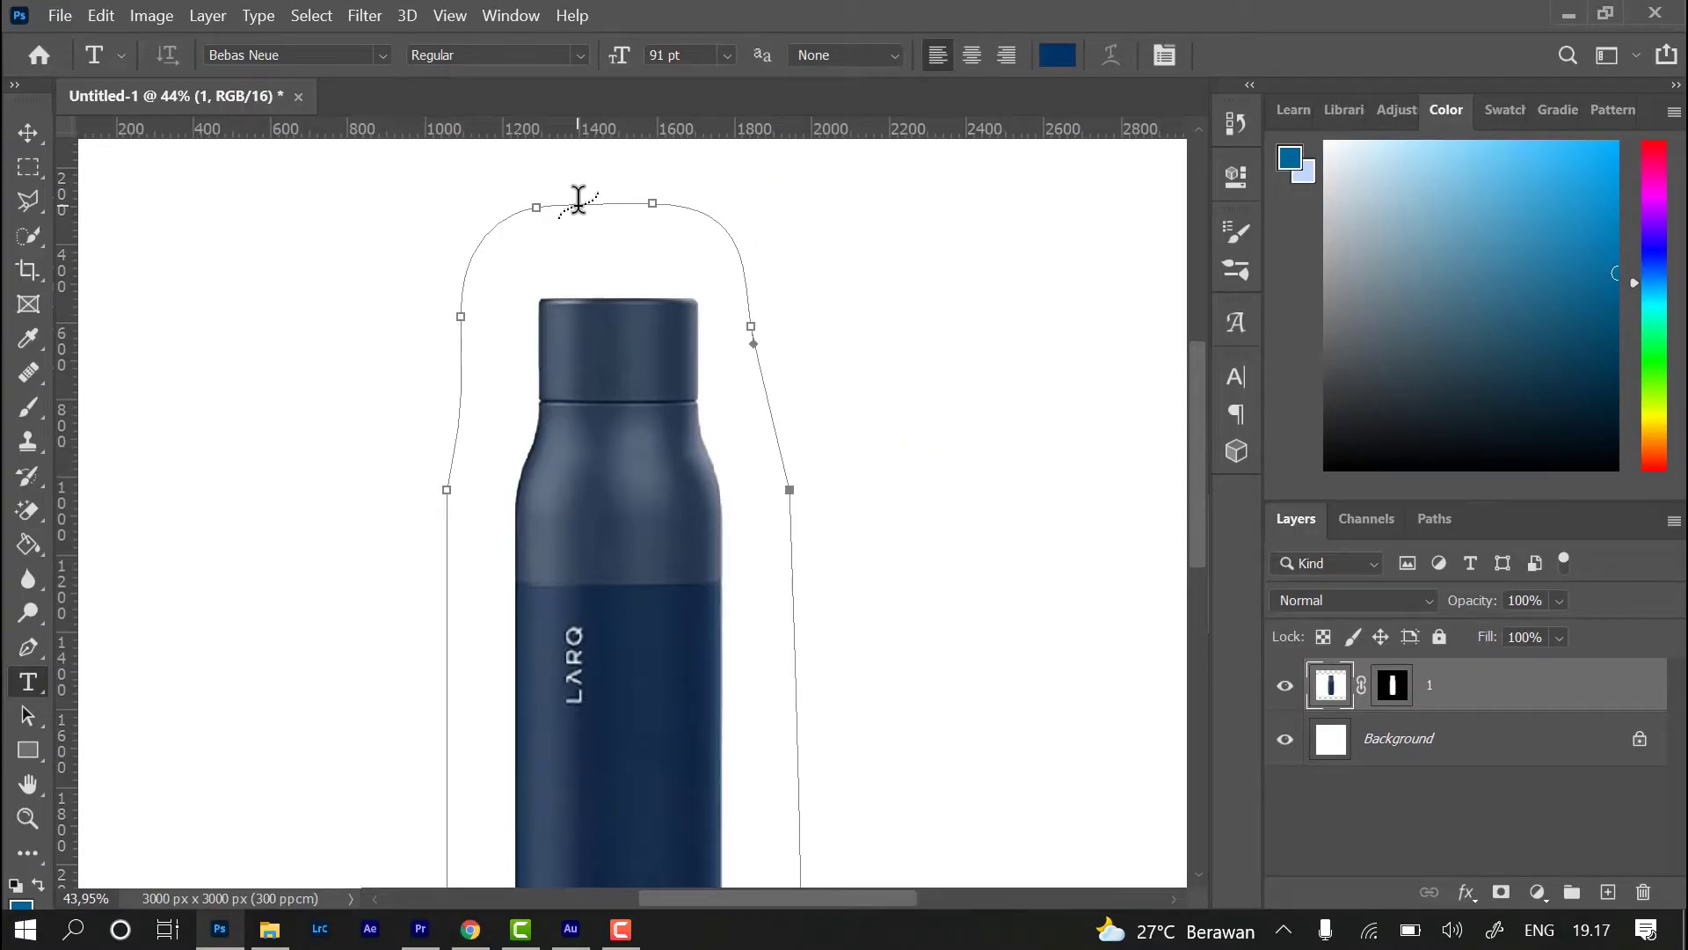
pyautogui.click(579, 200)
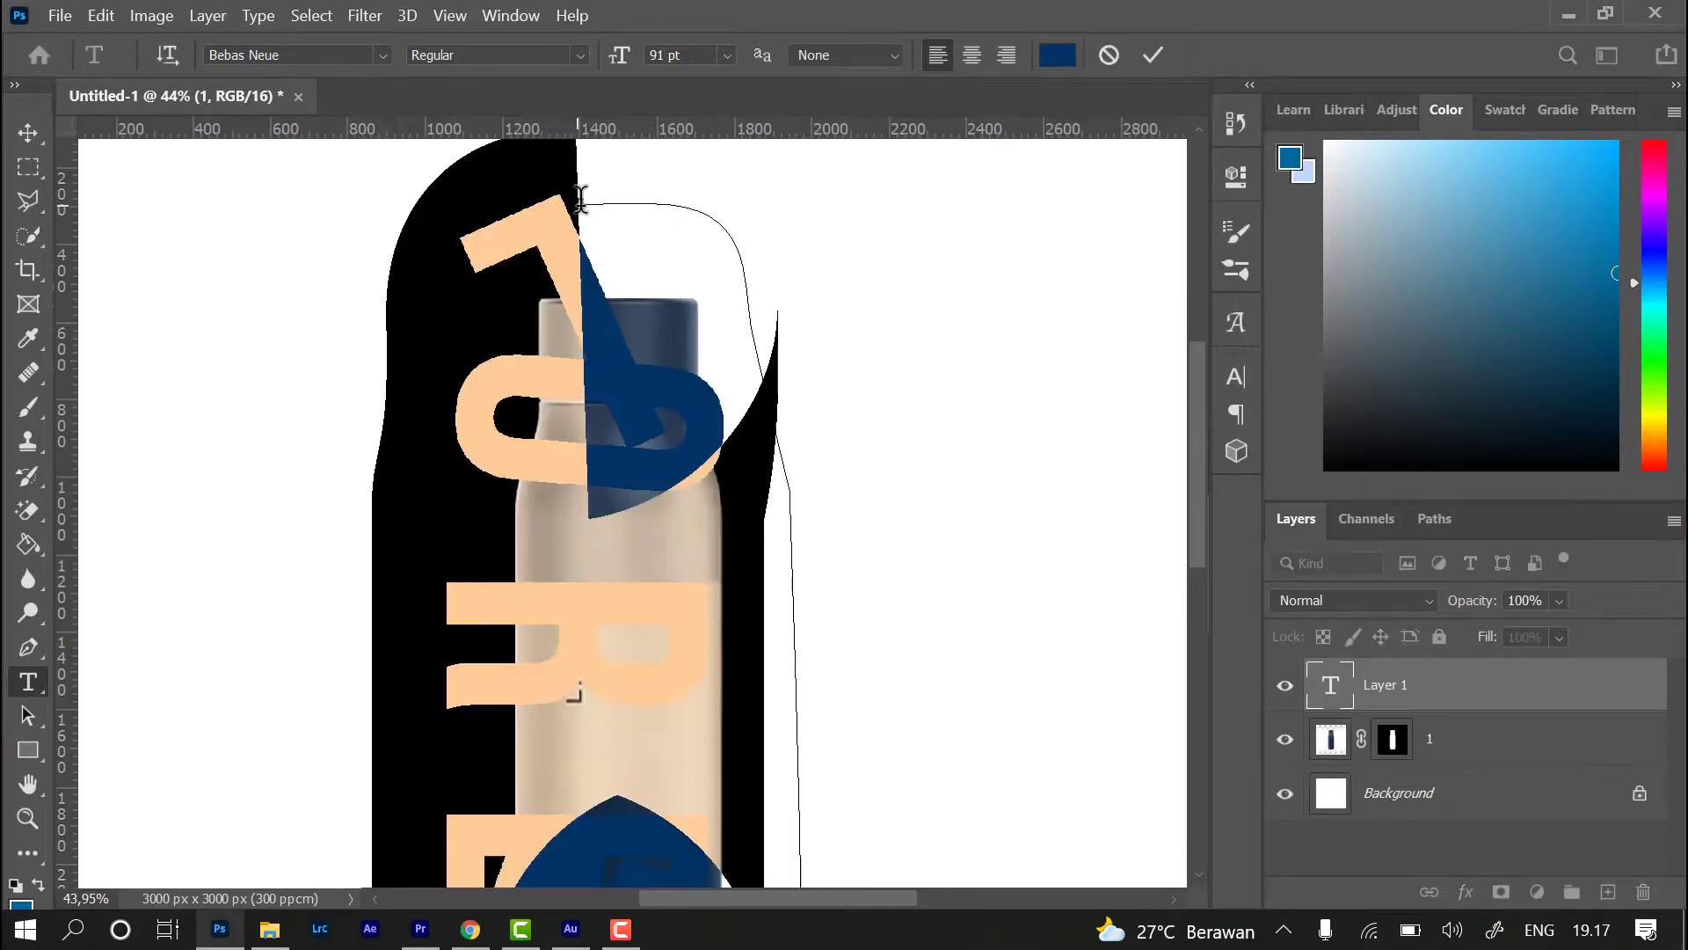
# - Reduce the font size of the path text to 10 pt
pyautogui.scroll(-3, 581, 281)
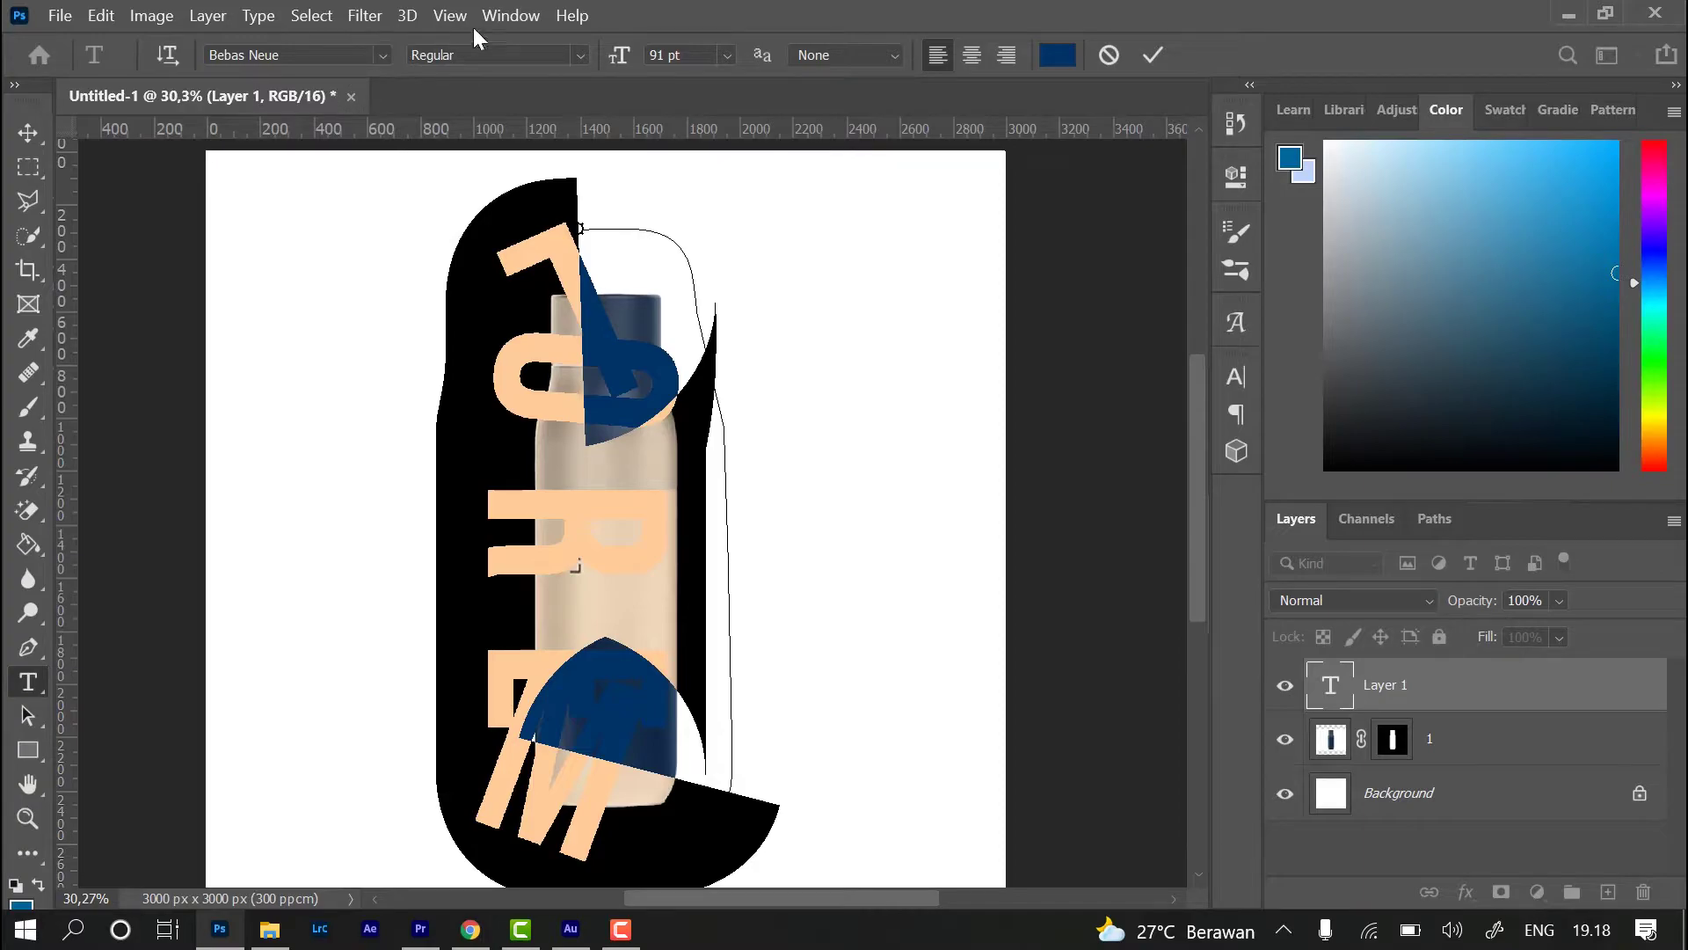
pyautogui.click(683, 62)
pyautogui.click(659, 51)
pyautogui.scroll(-13, 699, 61)
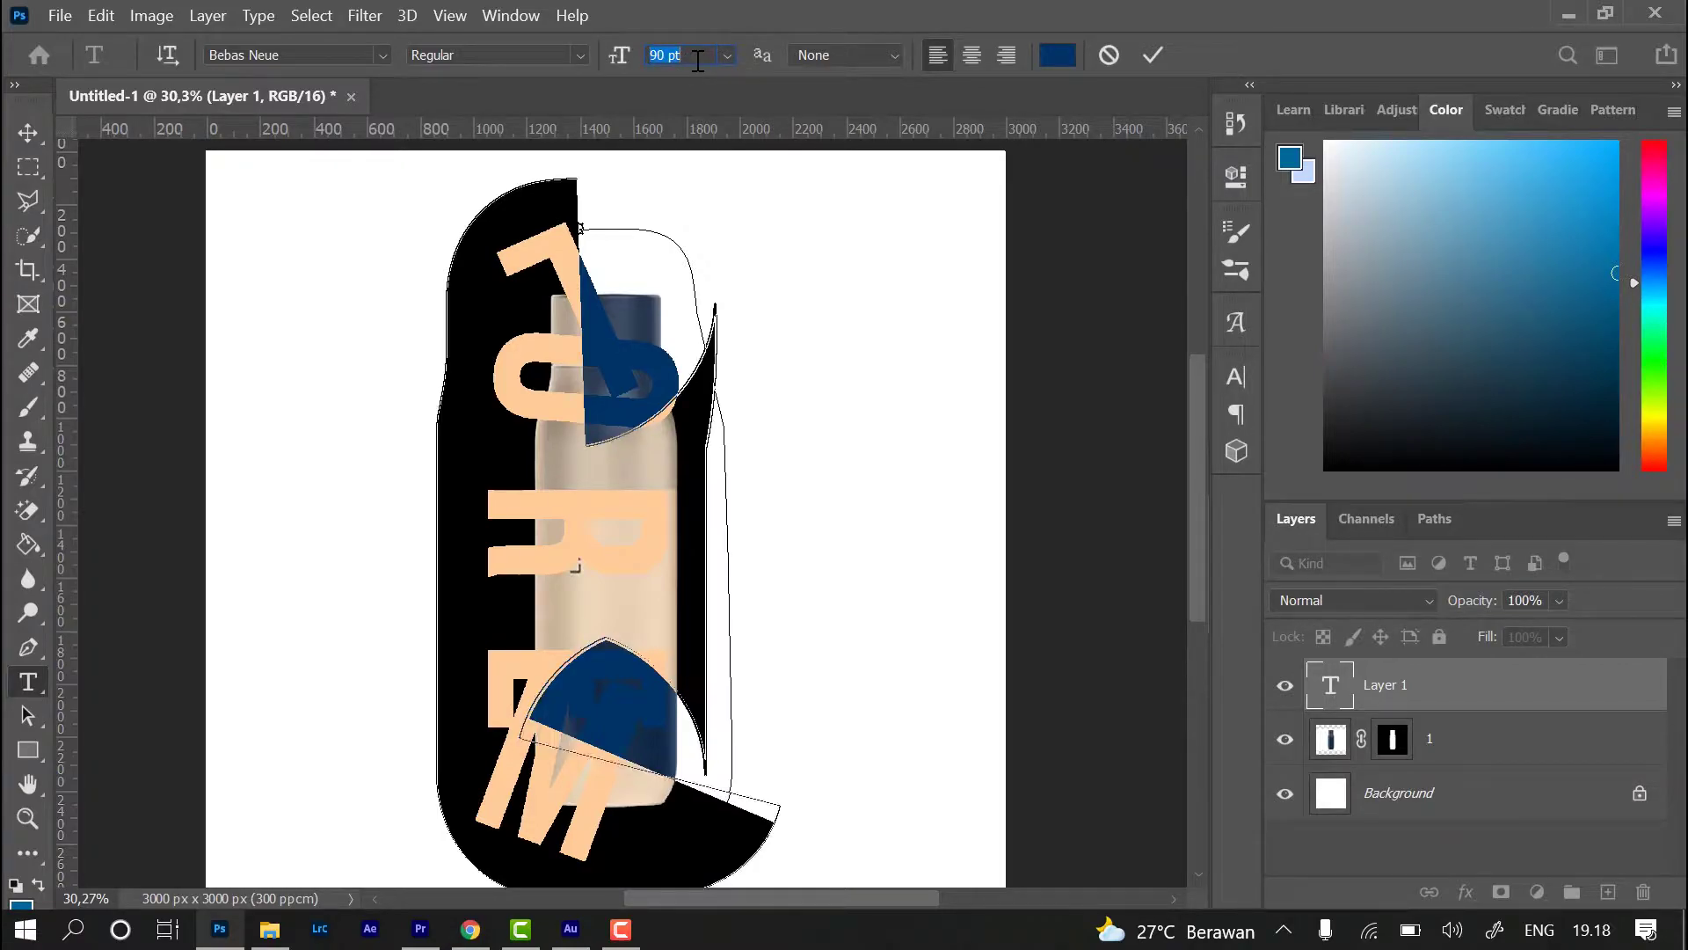
pyautogui.scroll(-20, 696, 60)
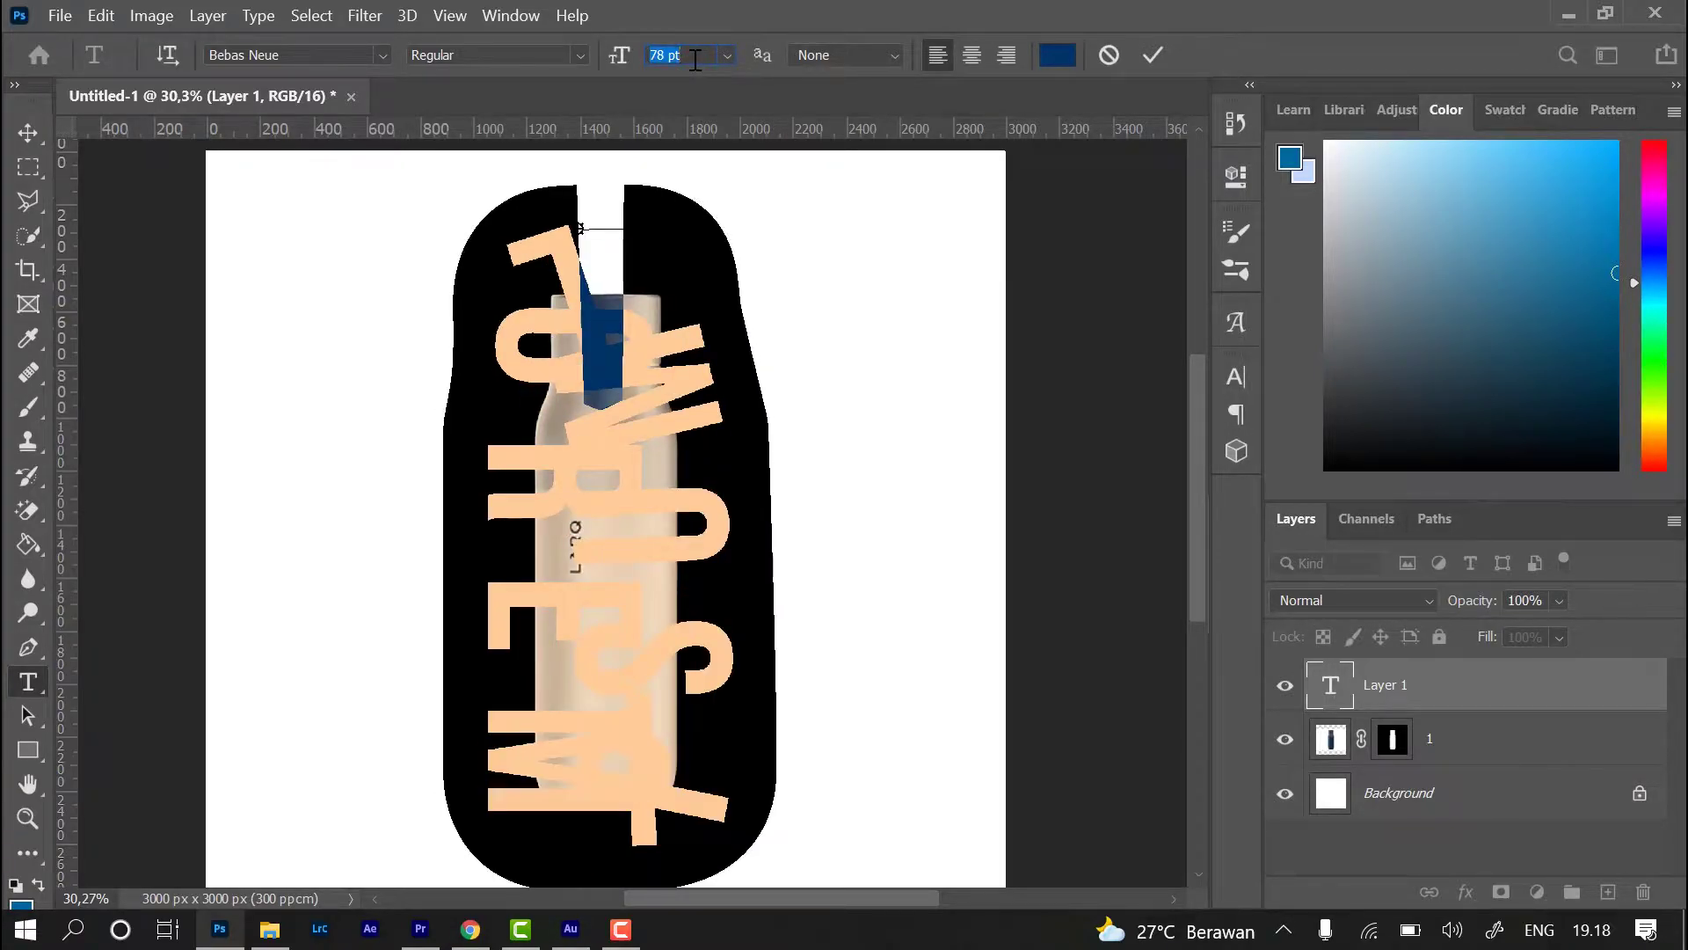
pyautogui.scroll(-20, 695, 58)
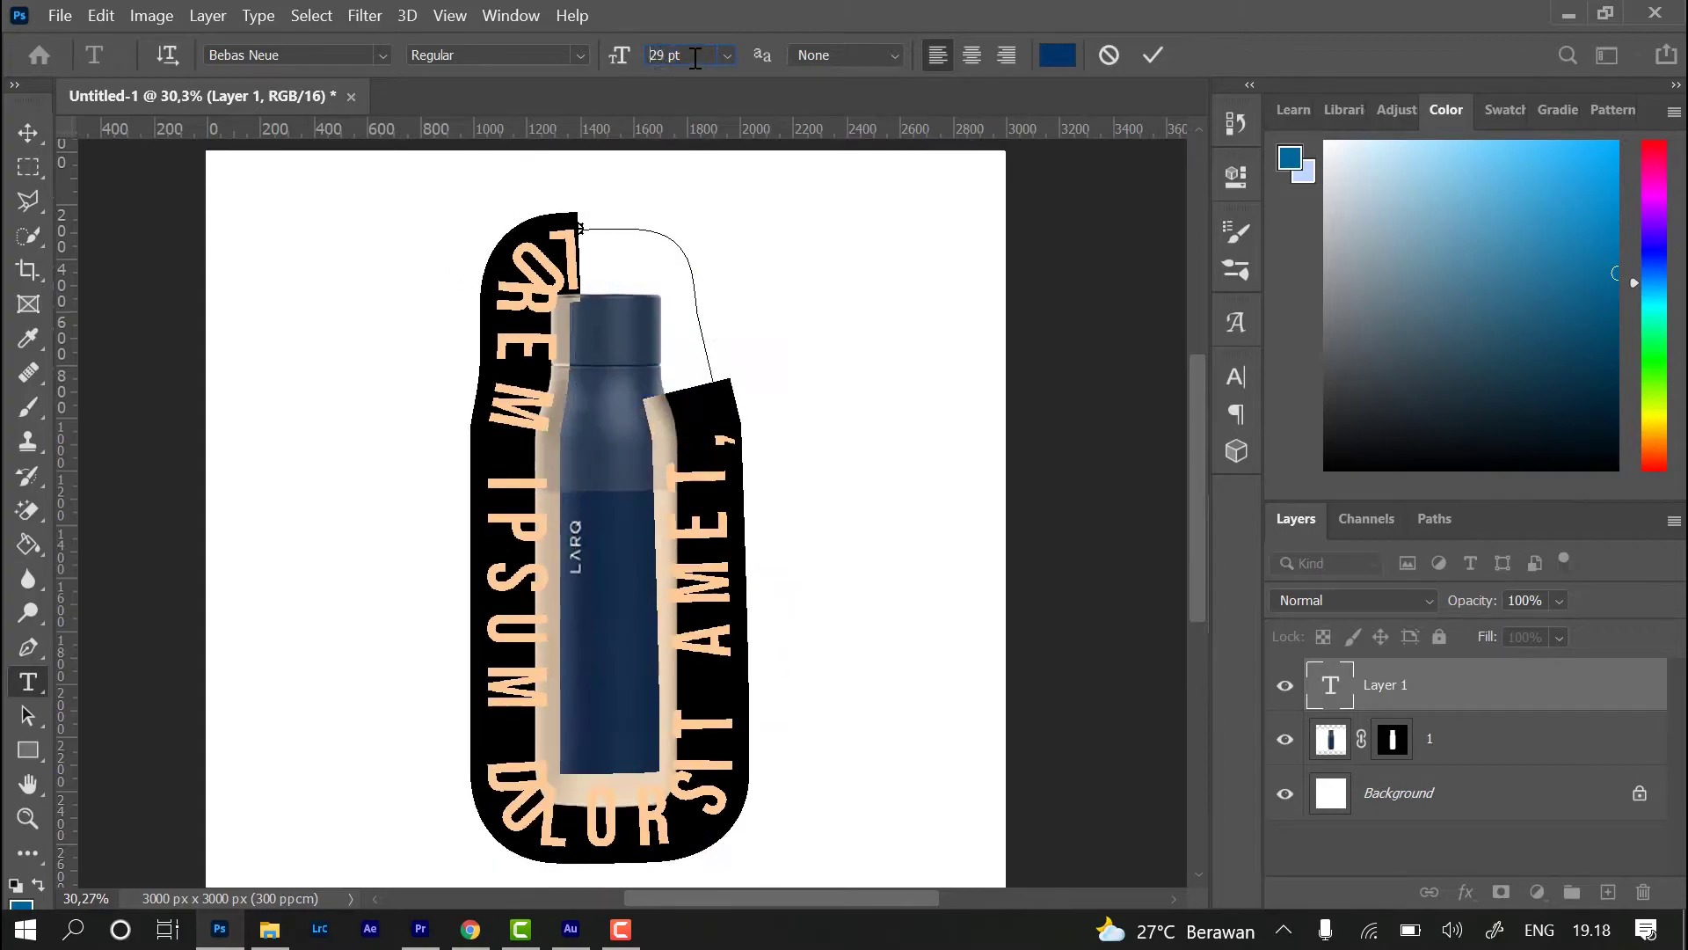
pyautogui.scroll(-2, 694, 58)
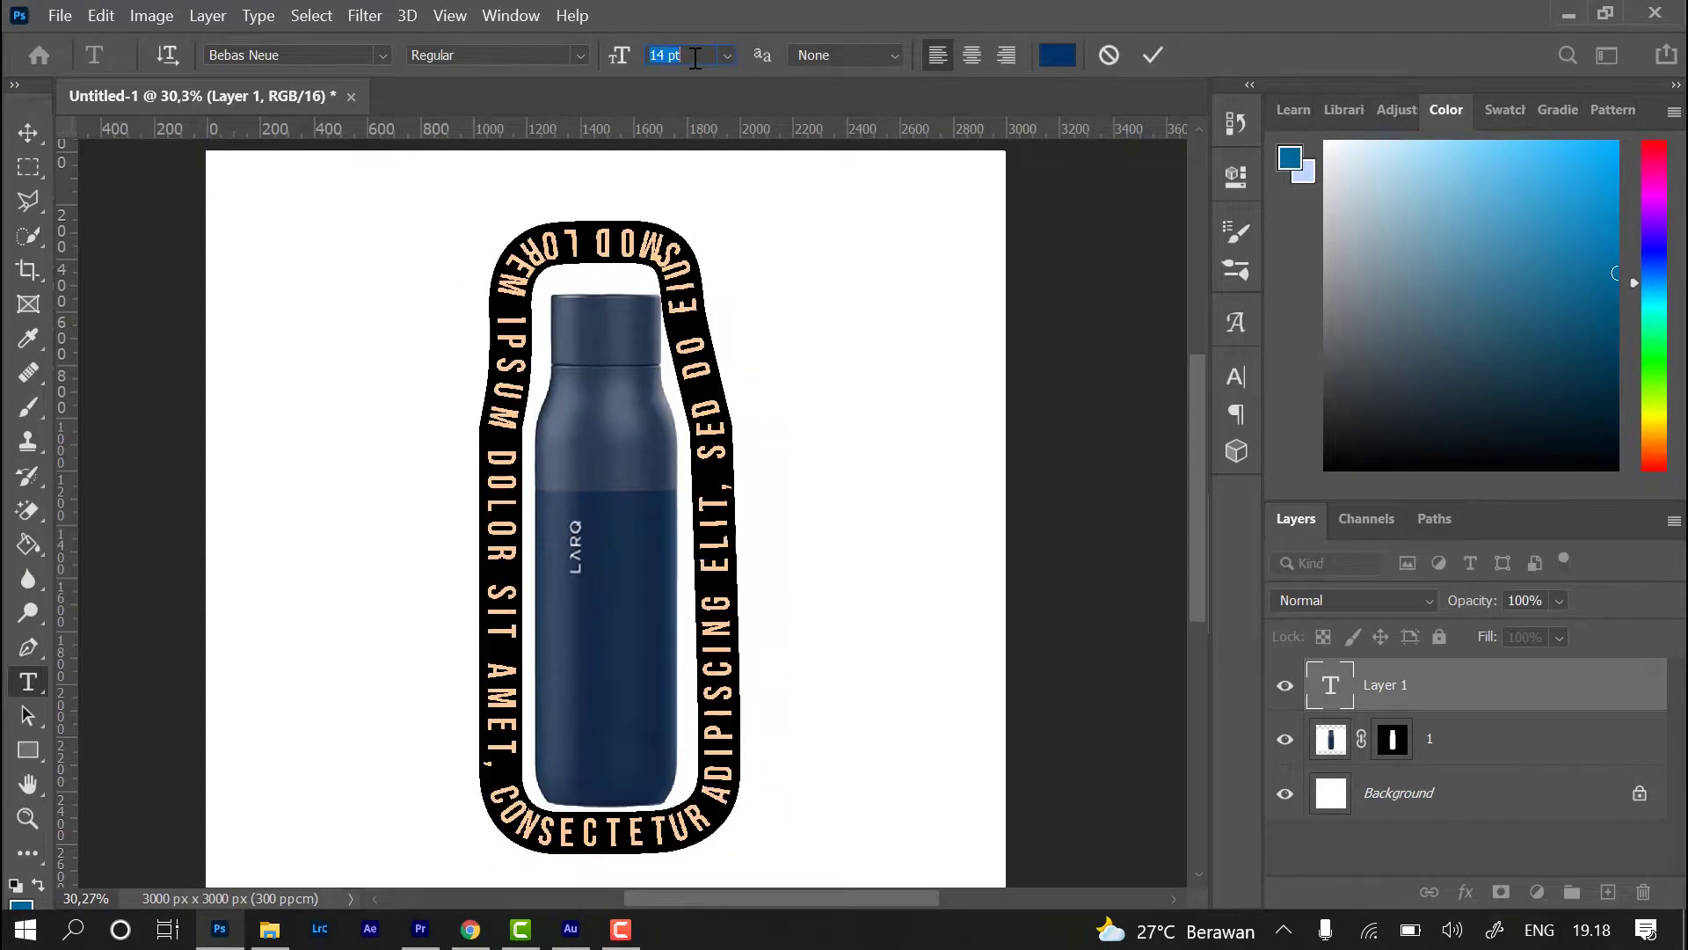
pyautogui.scroll(-4, 694, 58)
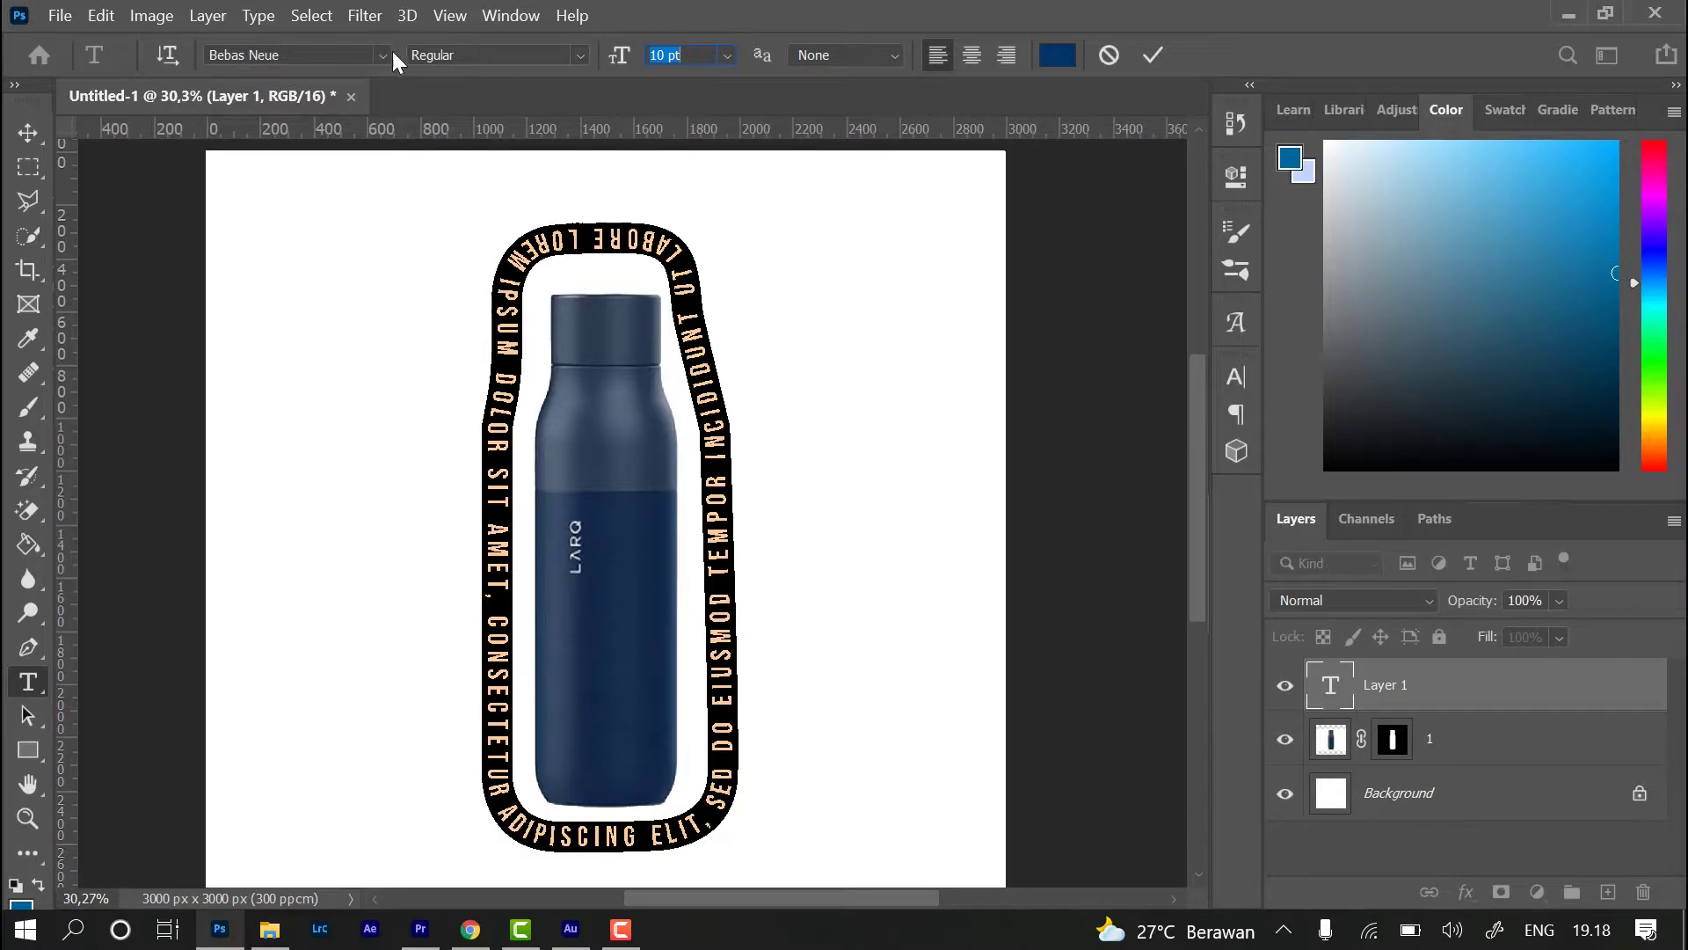
# - Confirm 003366 as the text colour and commit the path text
pyautogui.click(1055, 57)
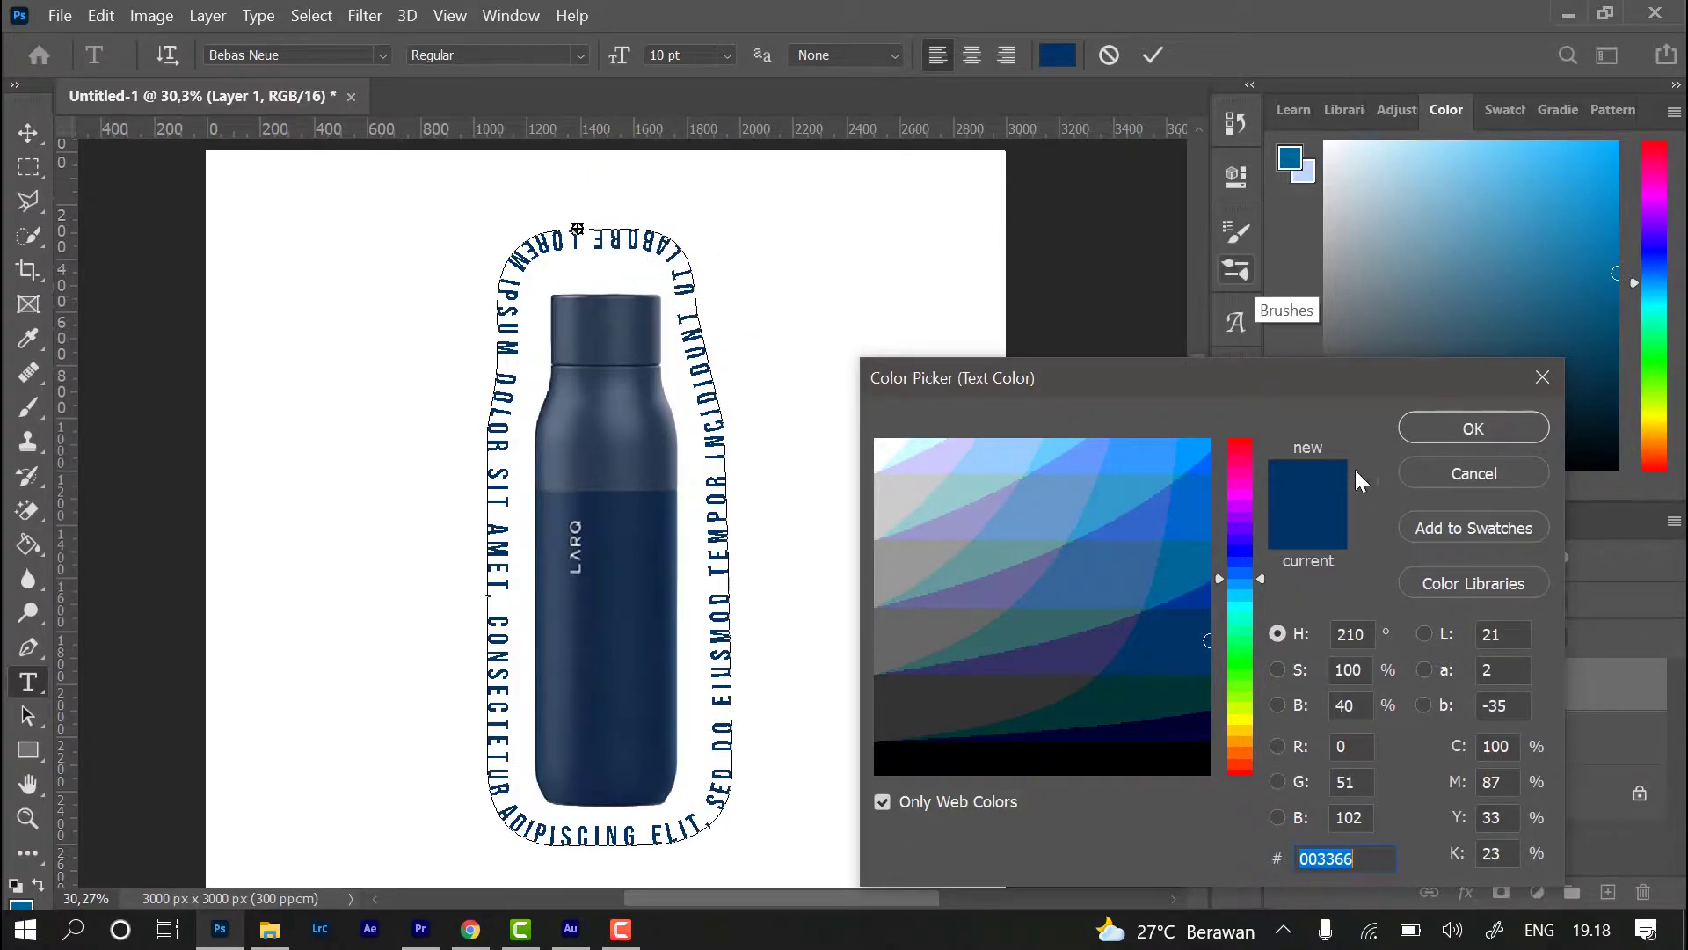
pyautogui.click(1458, 431)
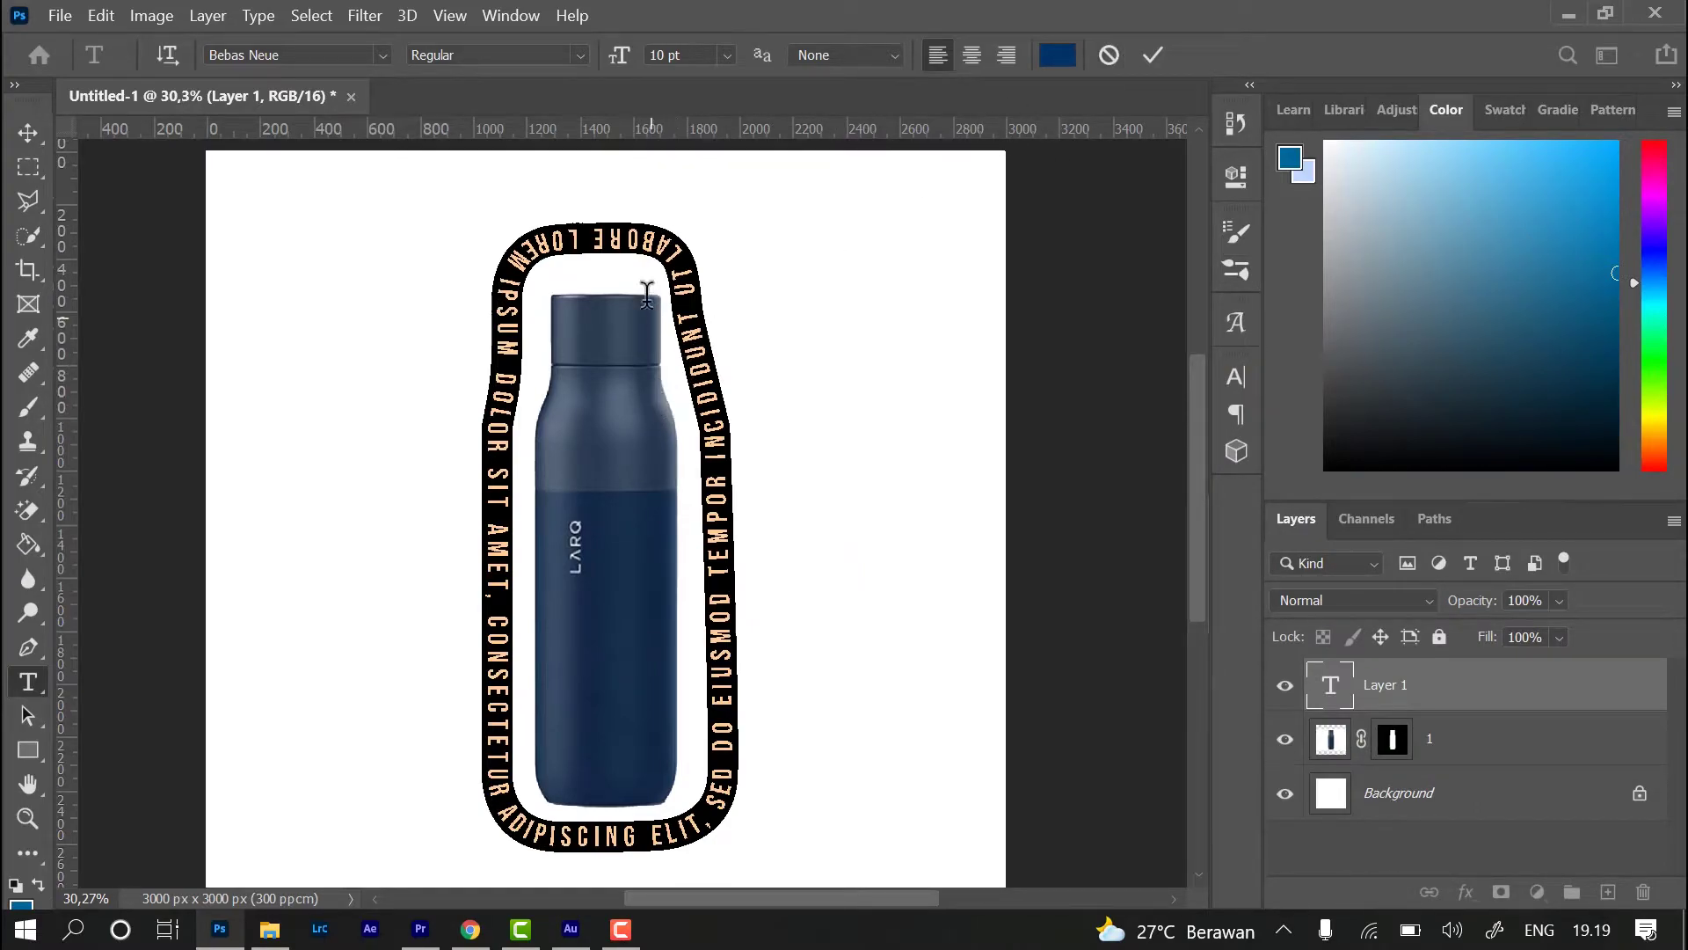
pyautogui.click(1153, 56)
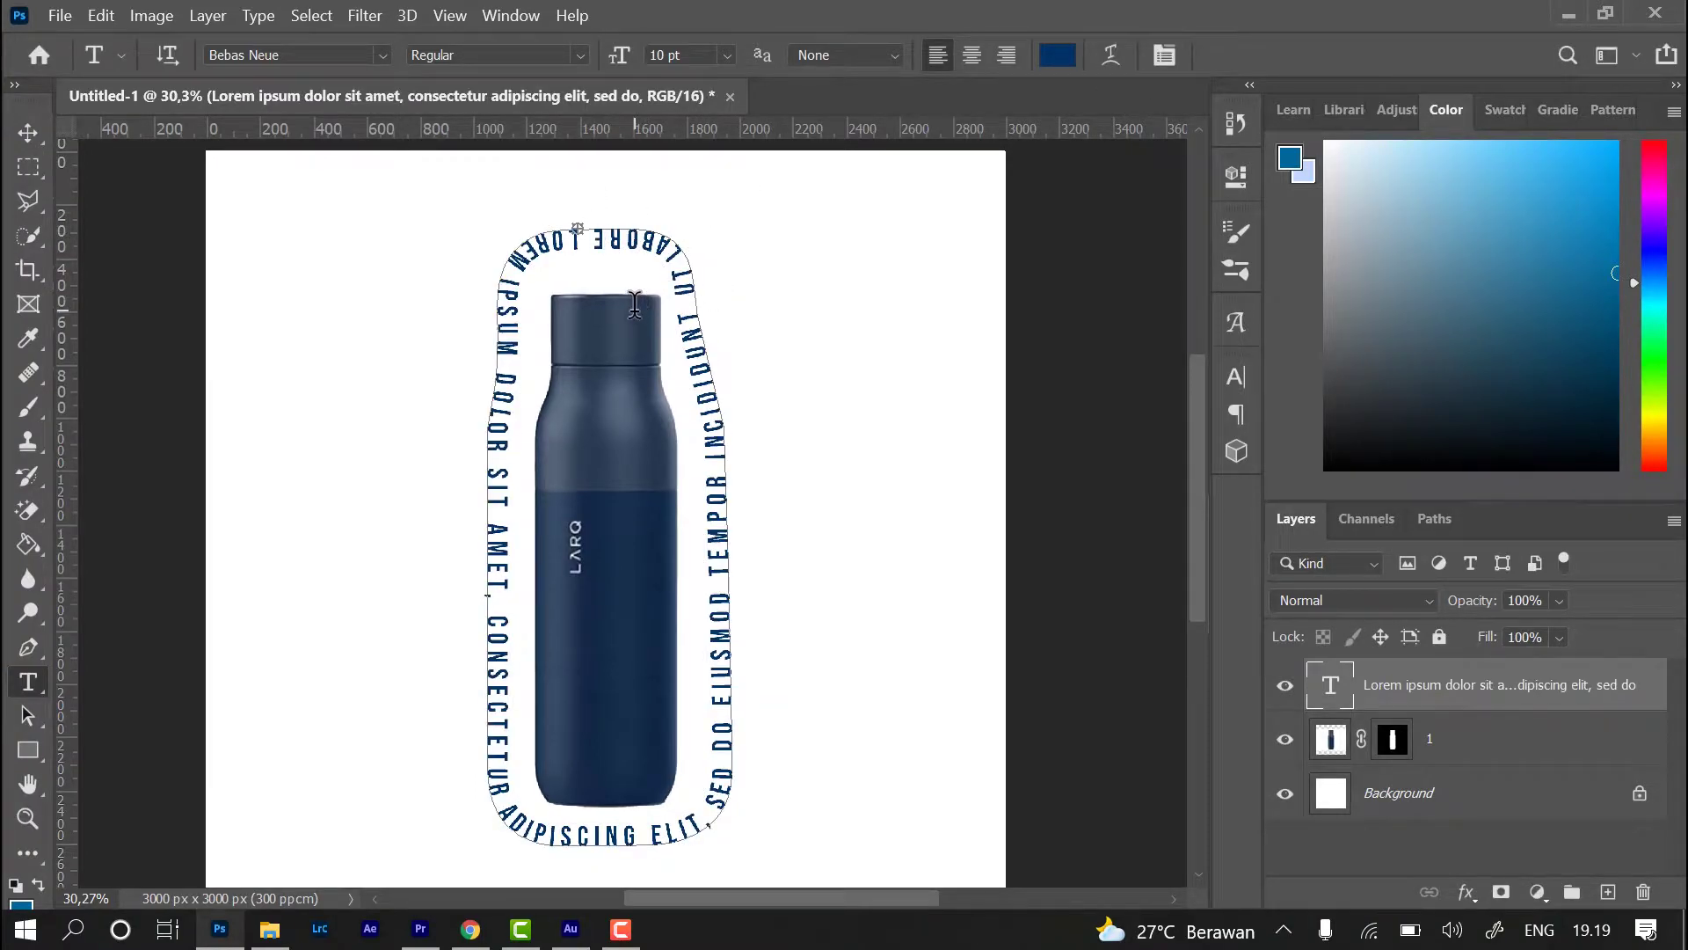
# - Select all of the text on the path and open its character settings
pyautogui.click(627, 239)
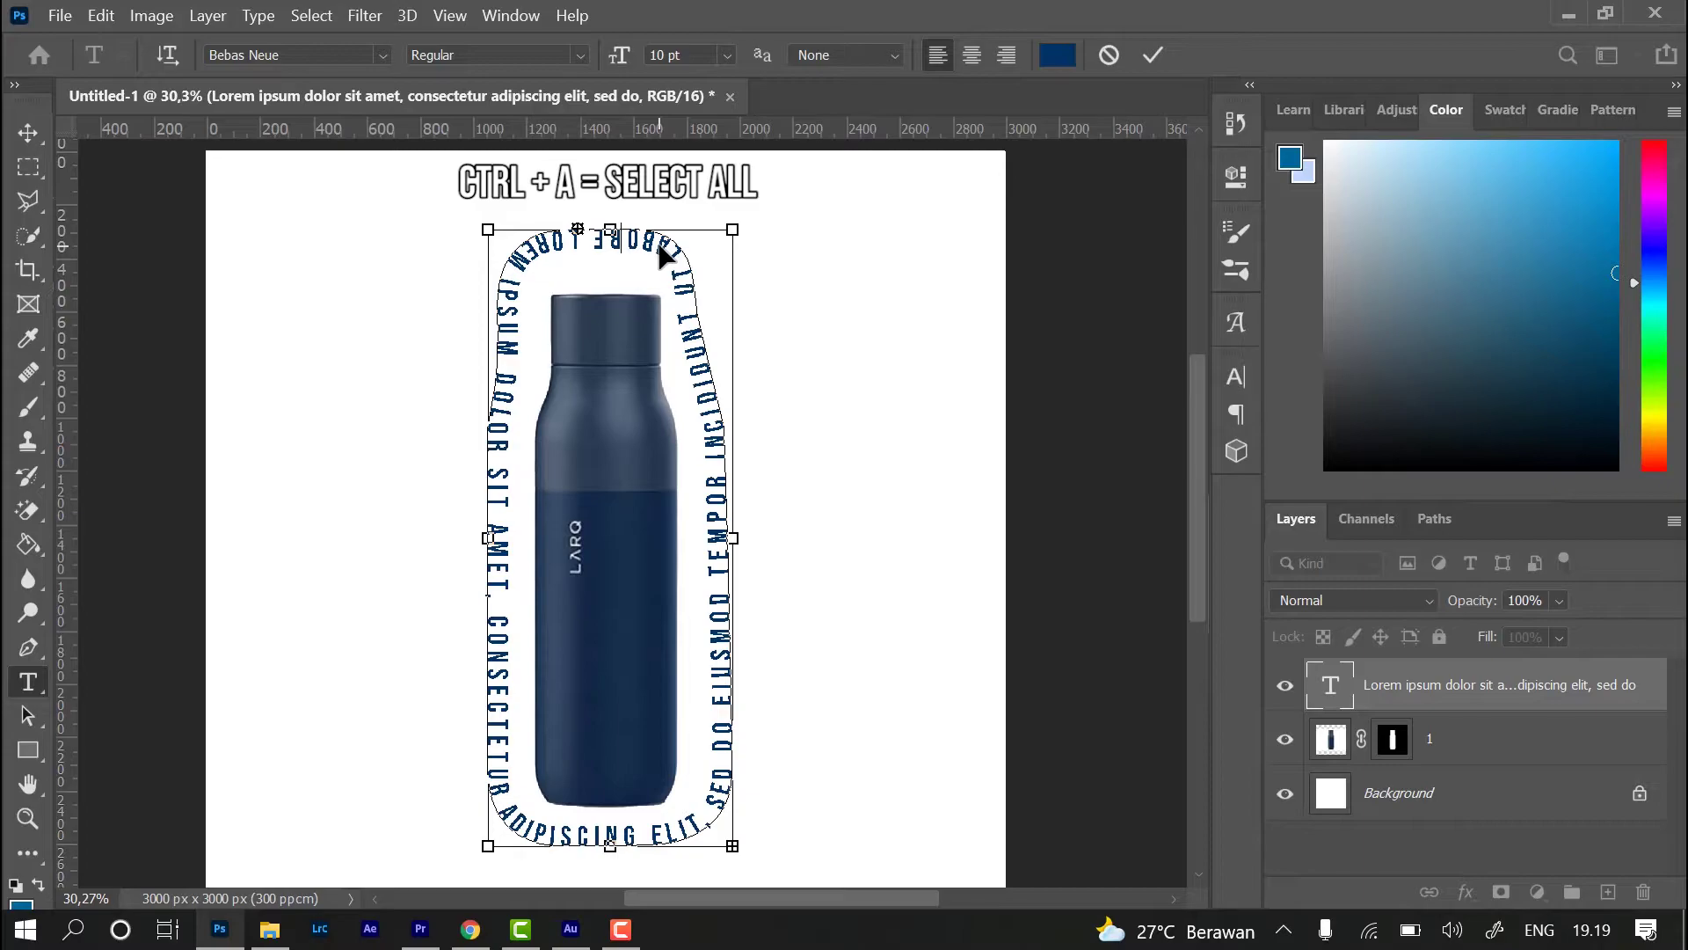
pyautogui.hotkey('ctrl', 'a')
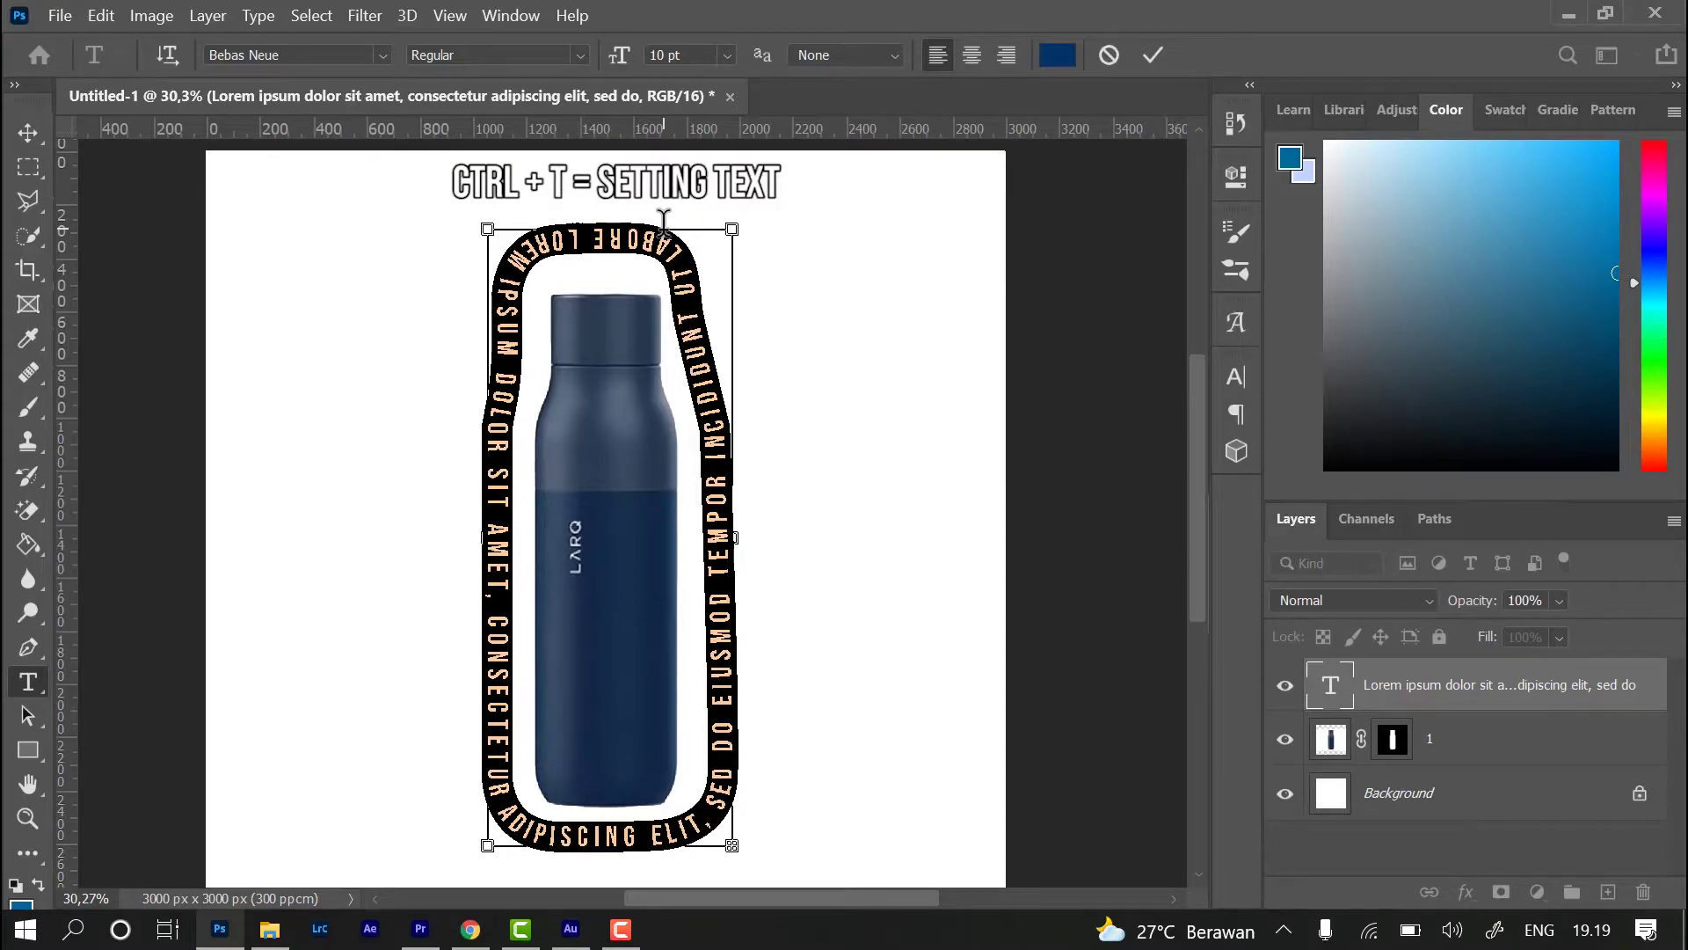
pyautogui.hotkey('ctrl', 't')
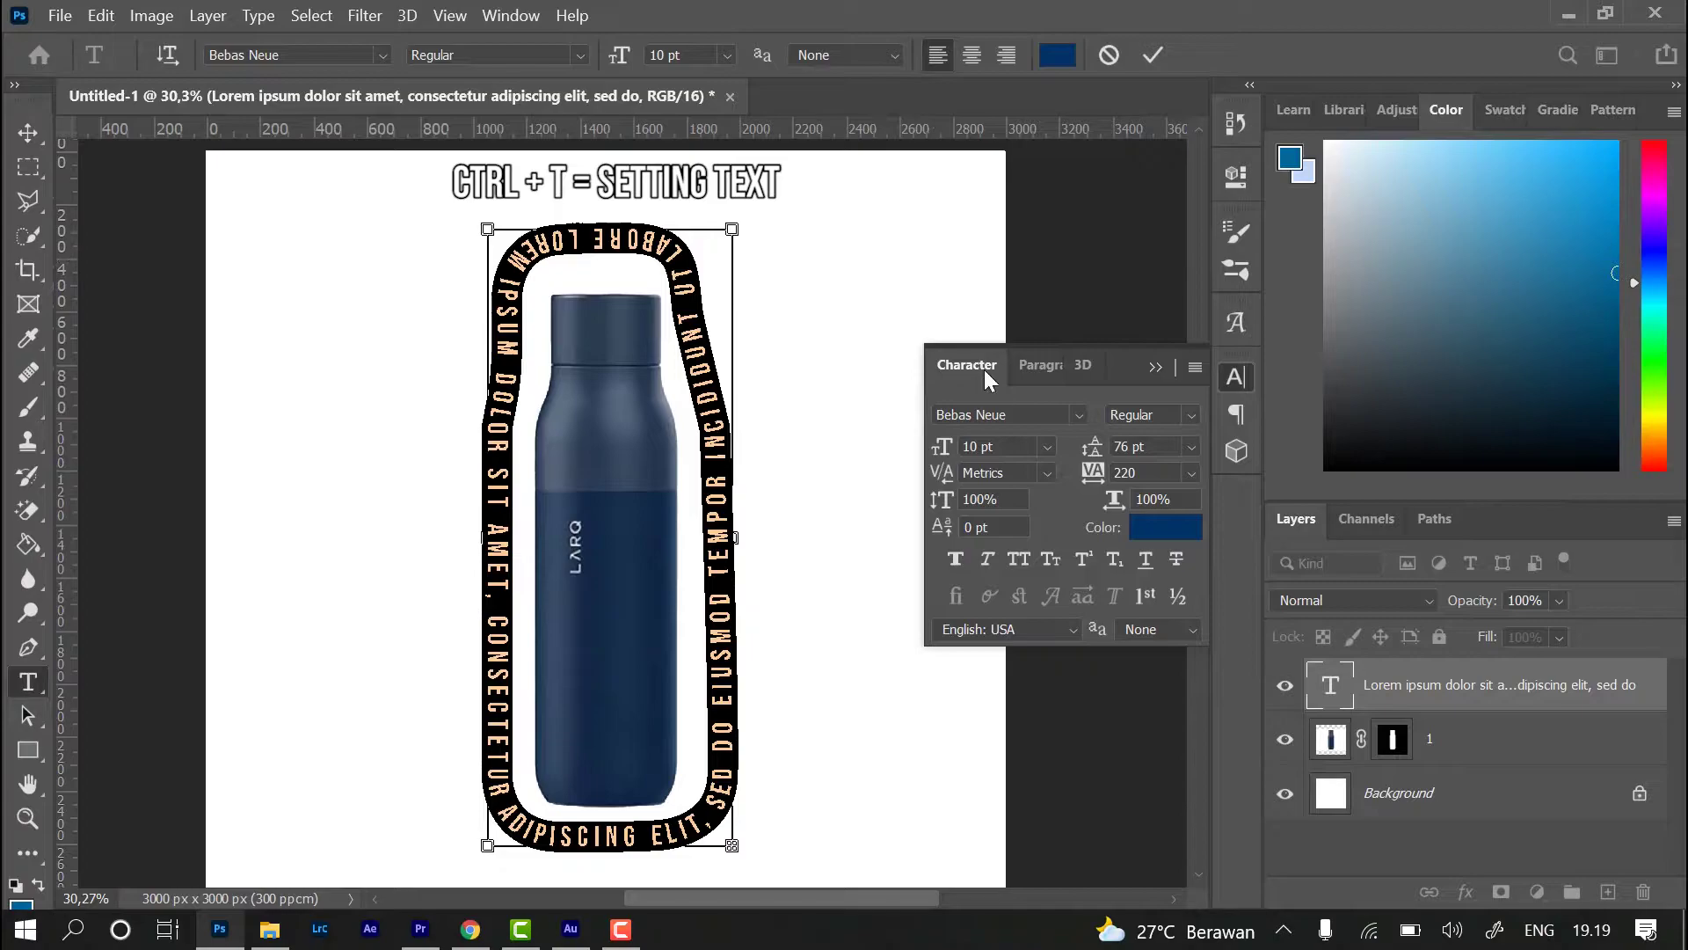
pyautogui.click(1029, 362)
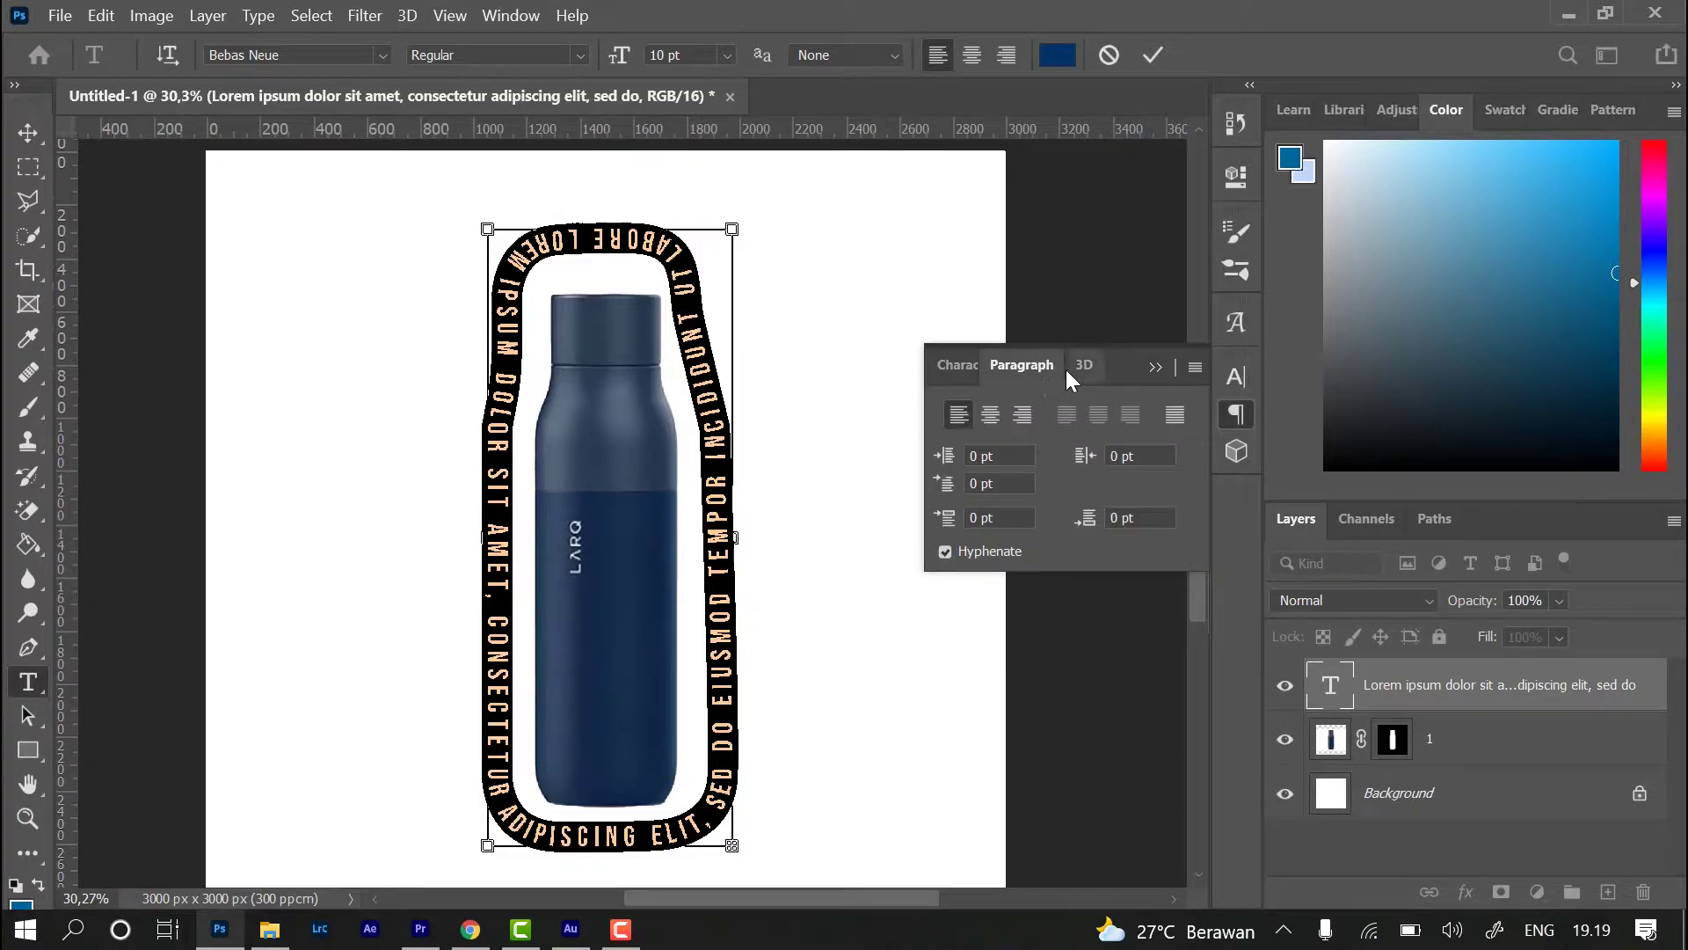
pyautogui.click(1085, 369)
pyautogui.click(1032, 363)
pyautogui.click(957, 364)
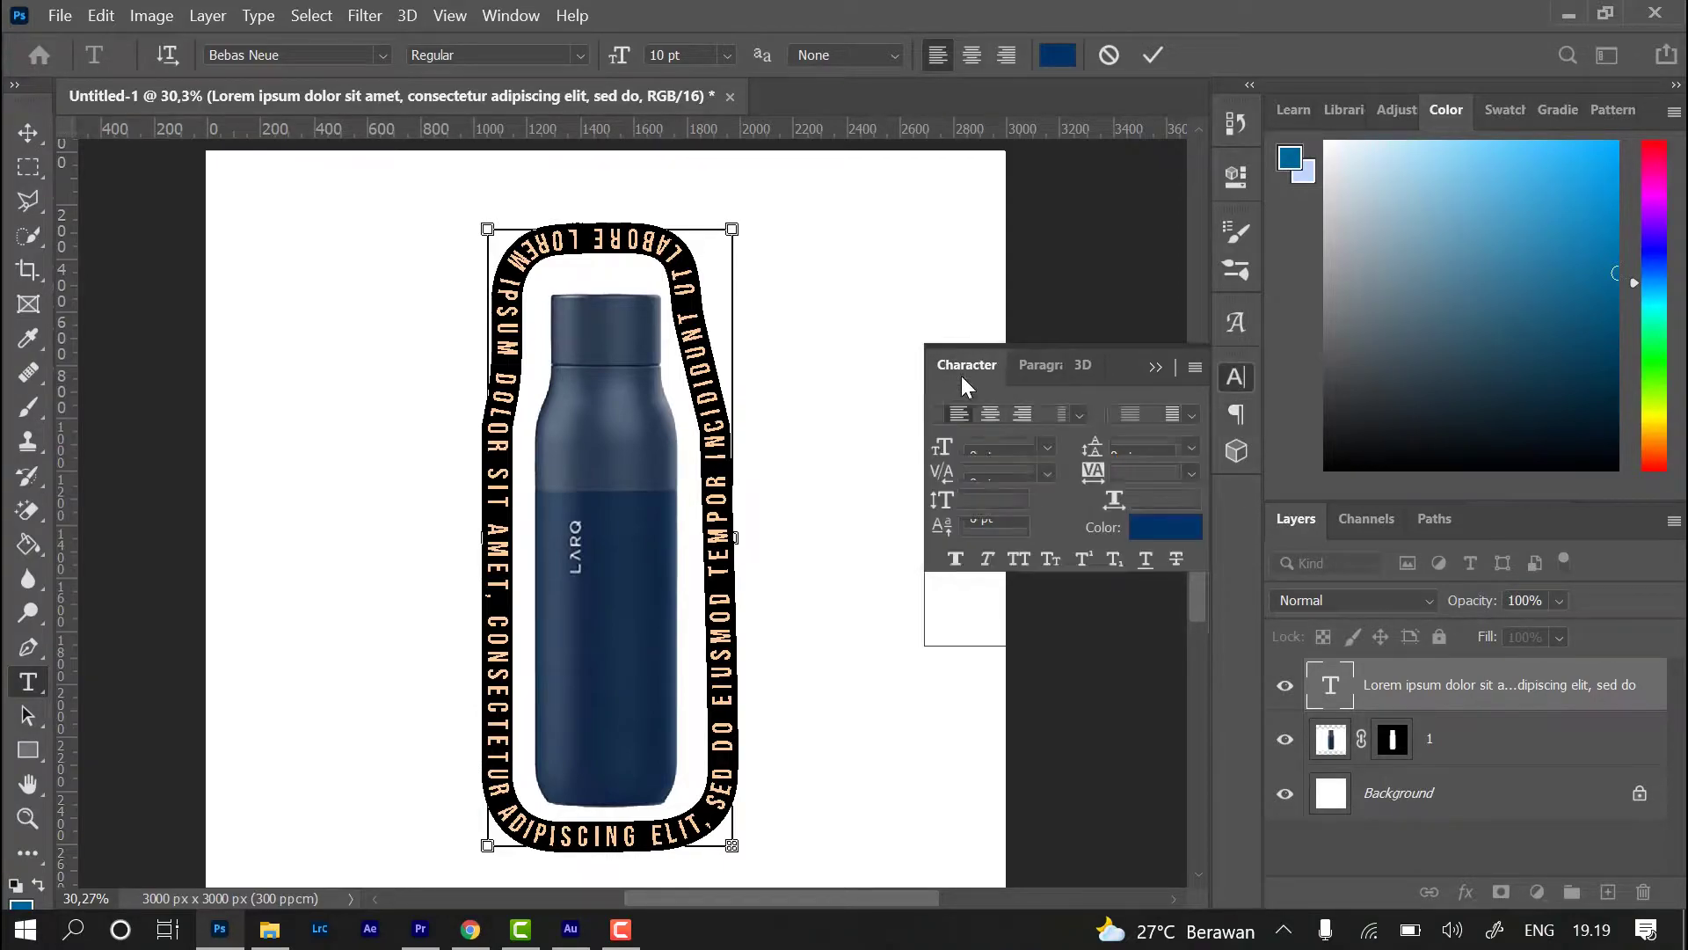
# - Set the path text's tracking to 280, commit the edit and collapse the character settings
pyautogui.click(1151, 469)
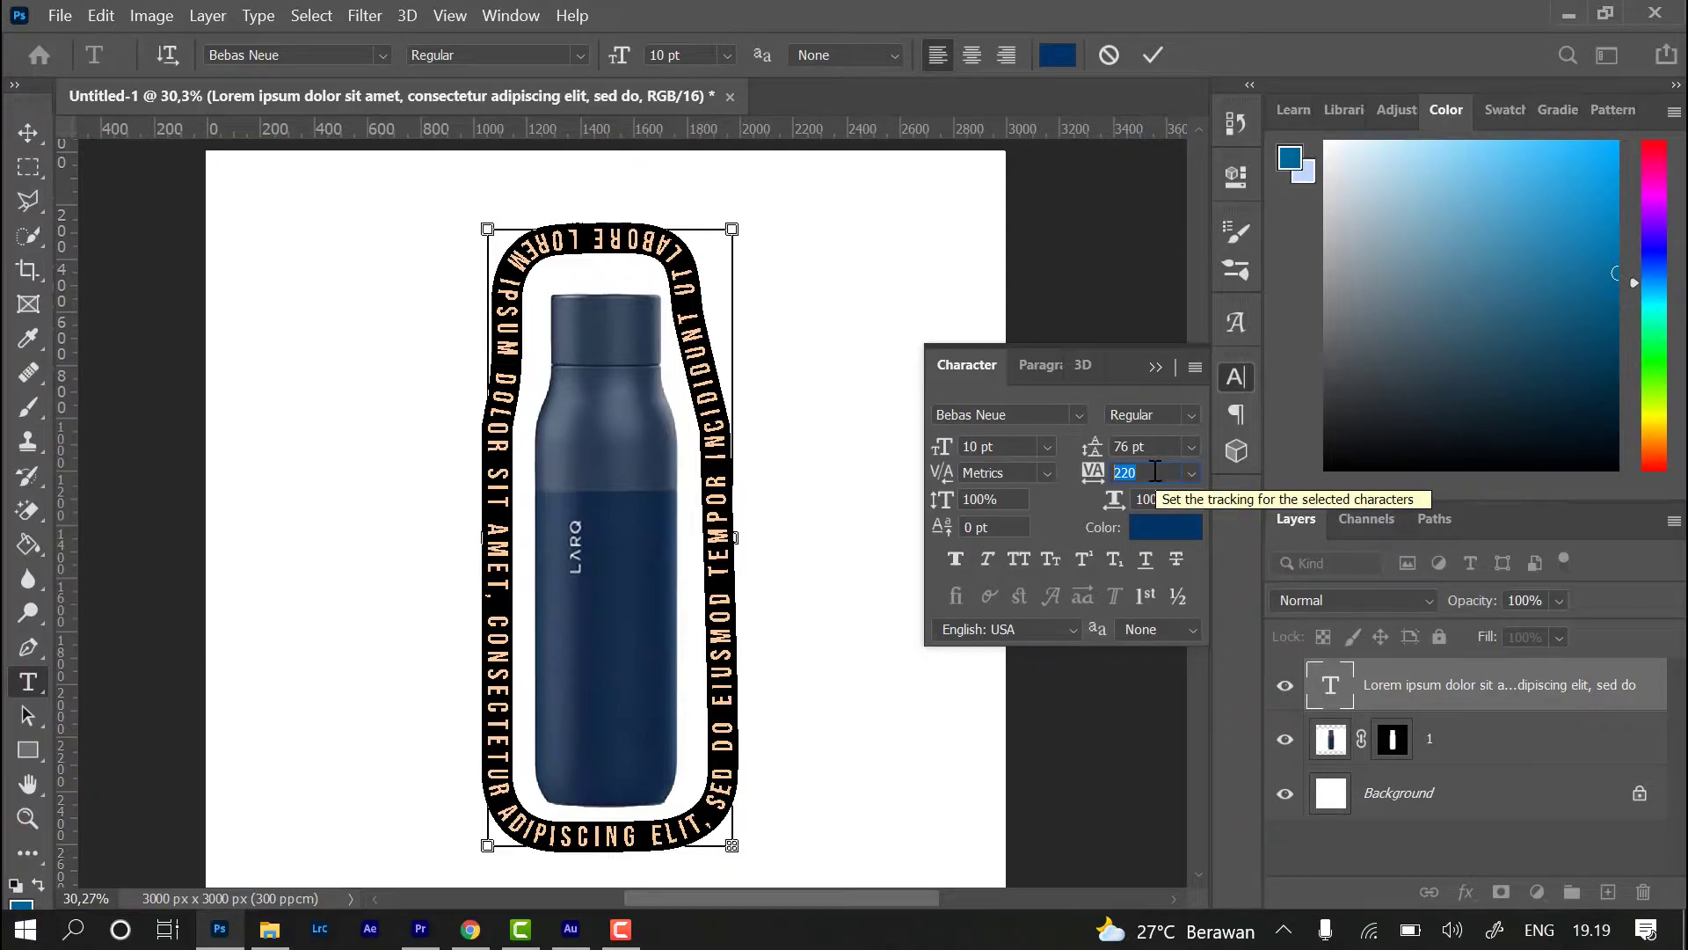
pyautogui.press('Up')
pyautogui.press('Up')
pyautogui.press('Up')
pyautogui.press('Up')
pyautogui.press('Up')
pyautogui.press('Up')
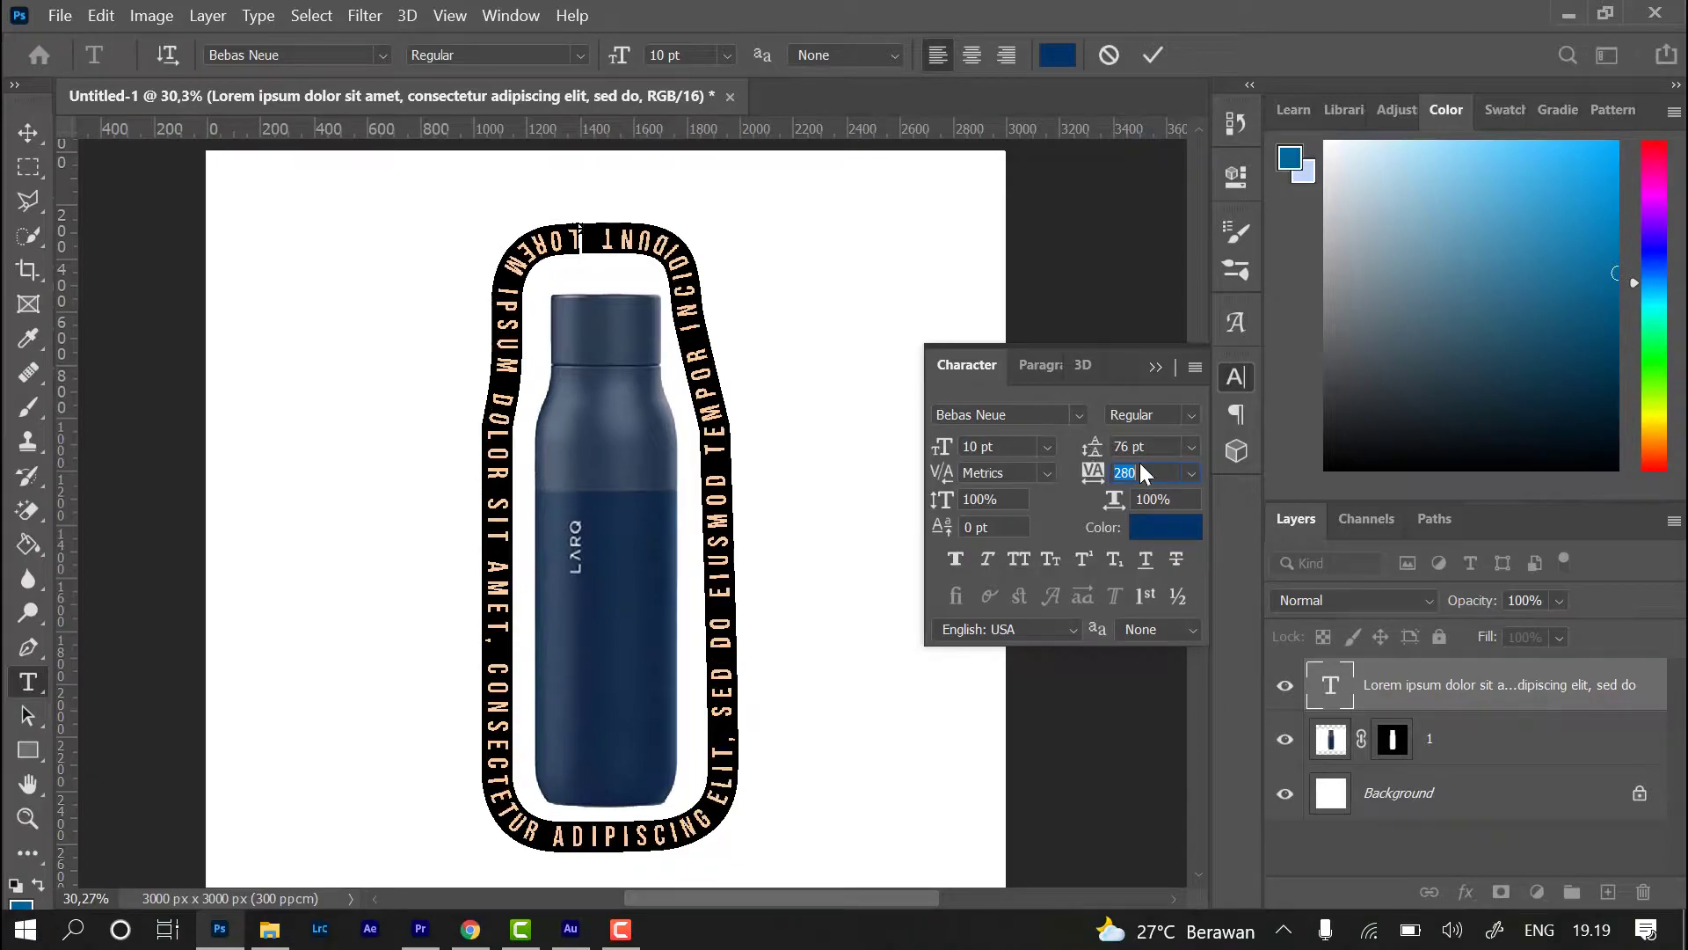
pyautogui.click(1151, 55)
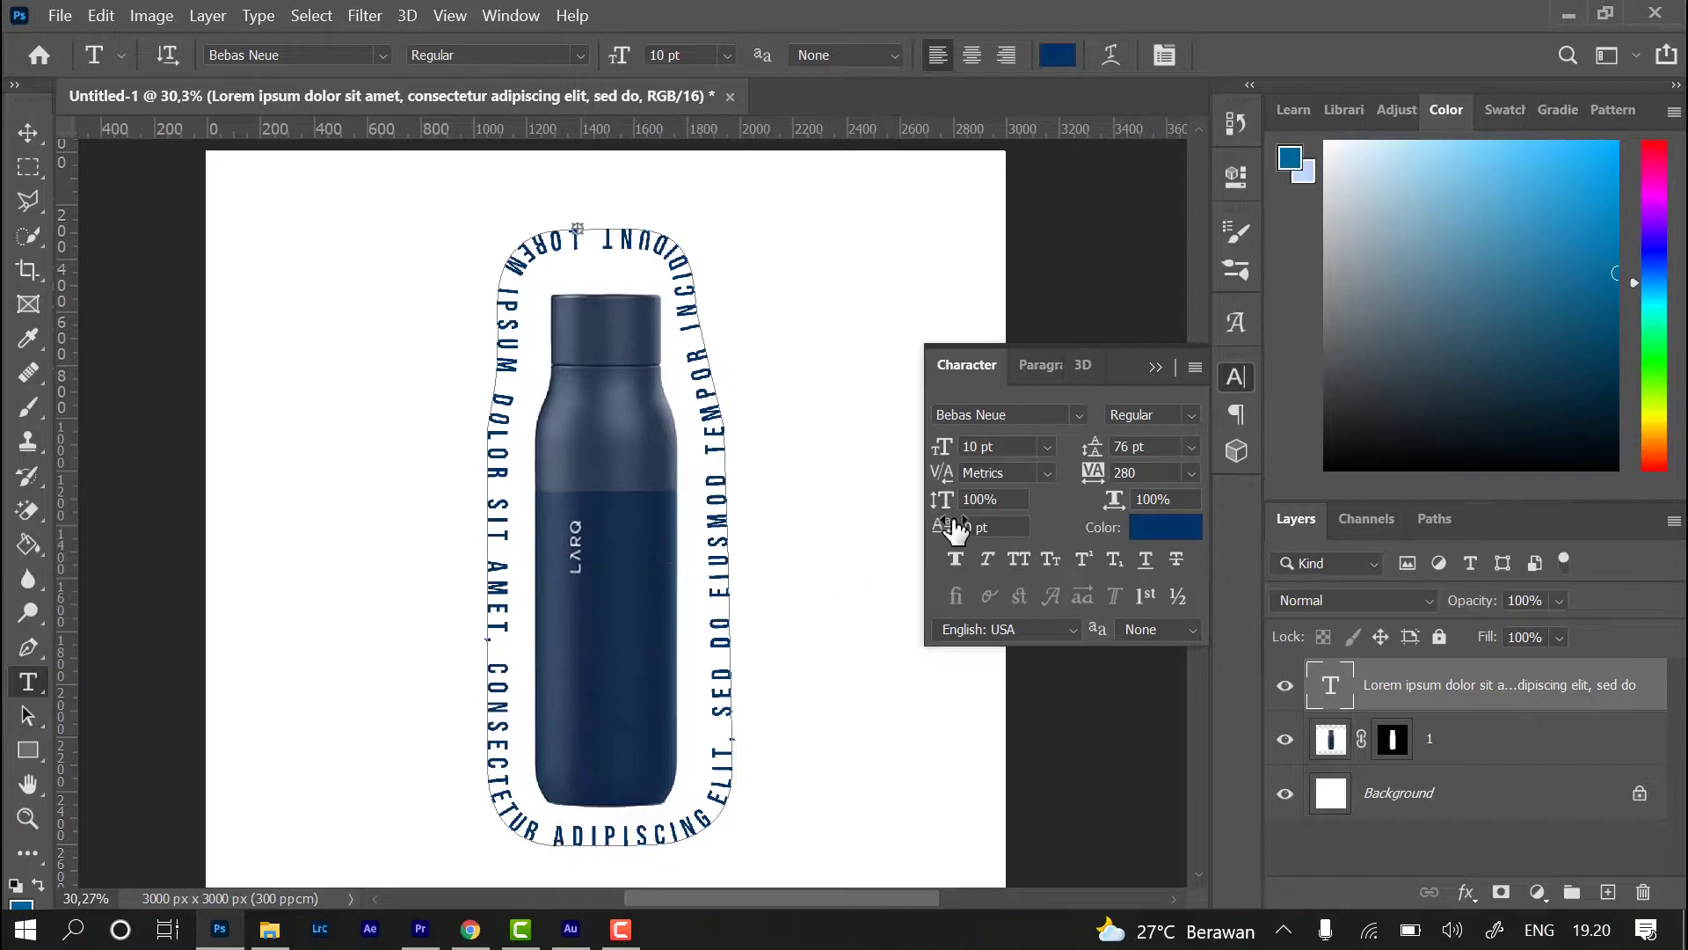
pyautogui.click(1311, 578)
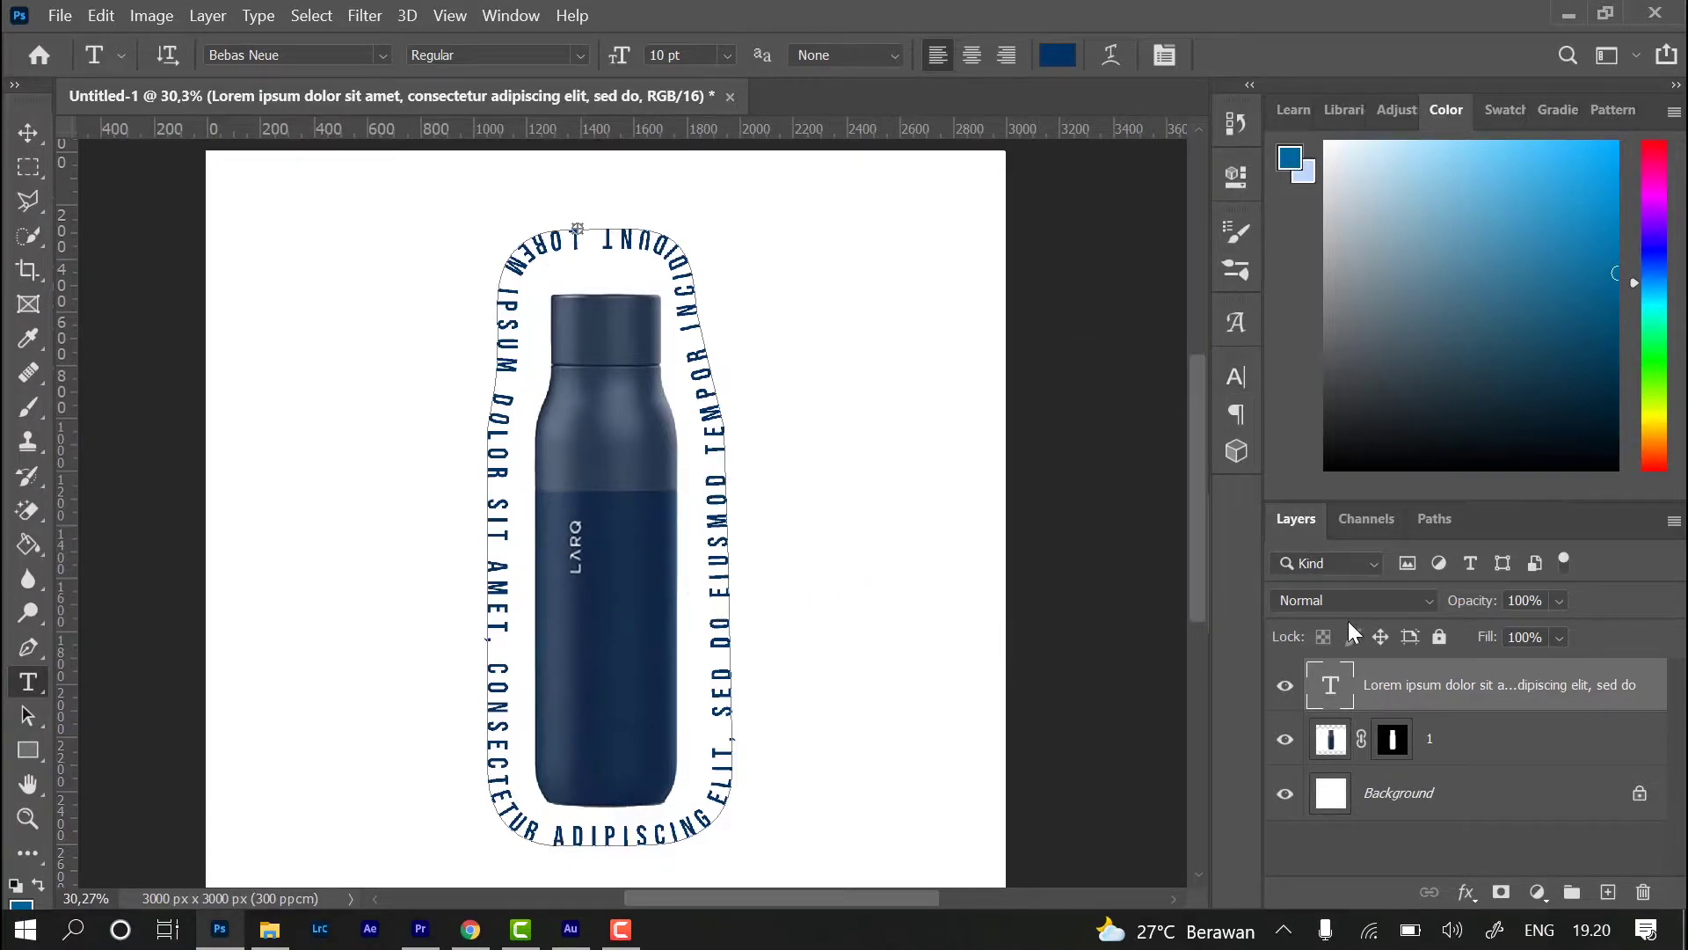
# - Place the 140102754-white-wall-texture-or-background image from the gmabar 1 folder into the document, directly above the bottle layer
pyautogui.scroll(-1, 1070, 558)
pyautogui.click(1328, 754)
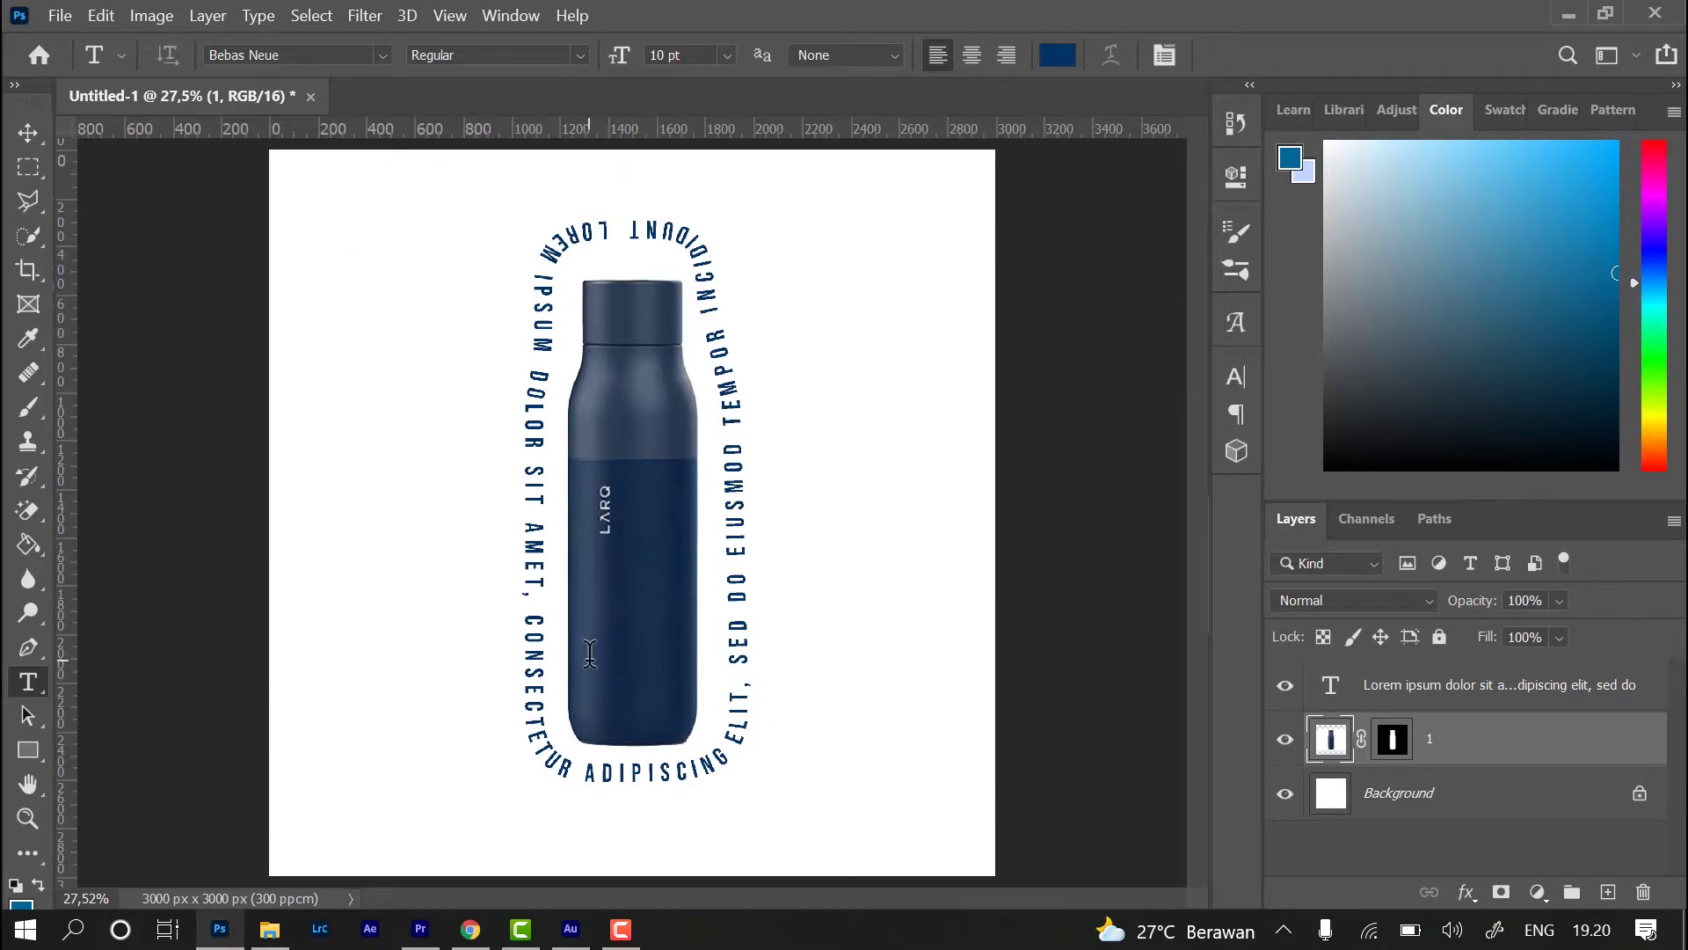
pyautogui.click(270, 934)
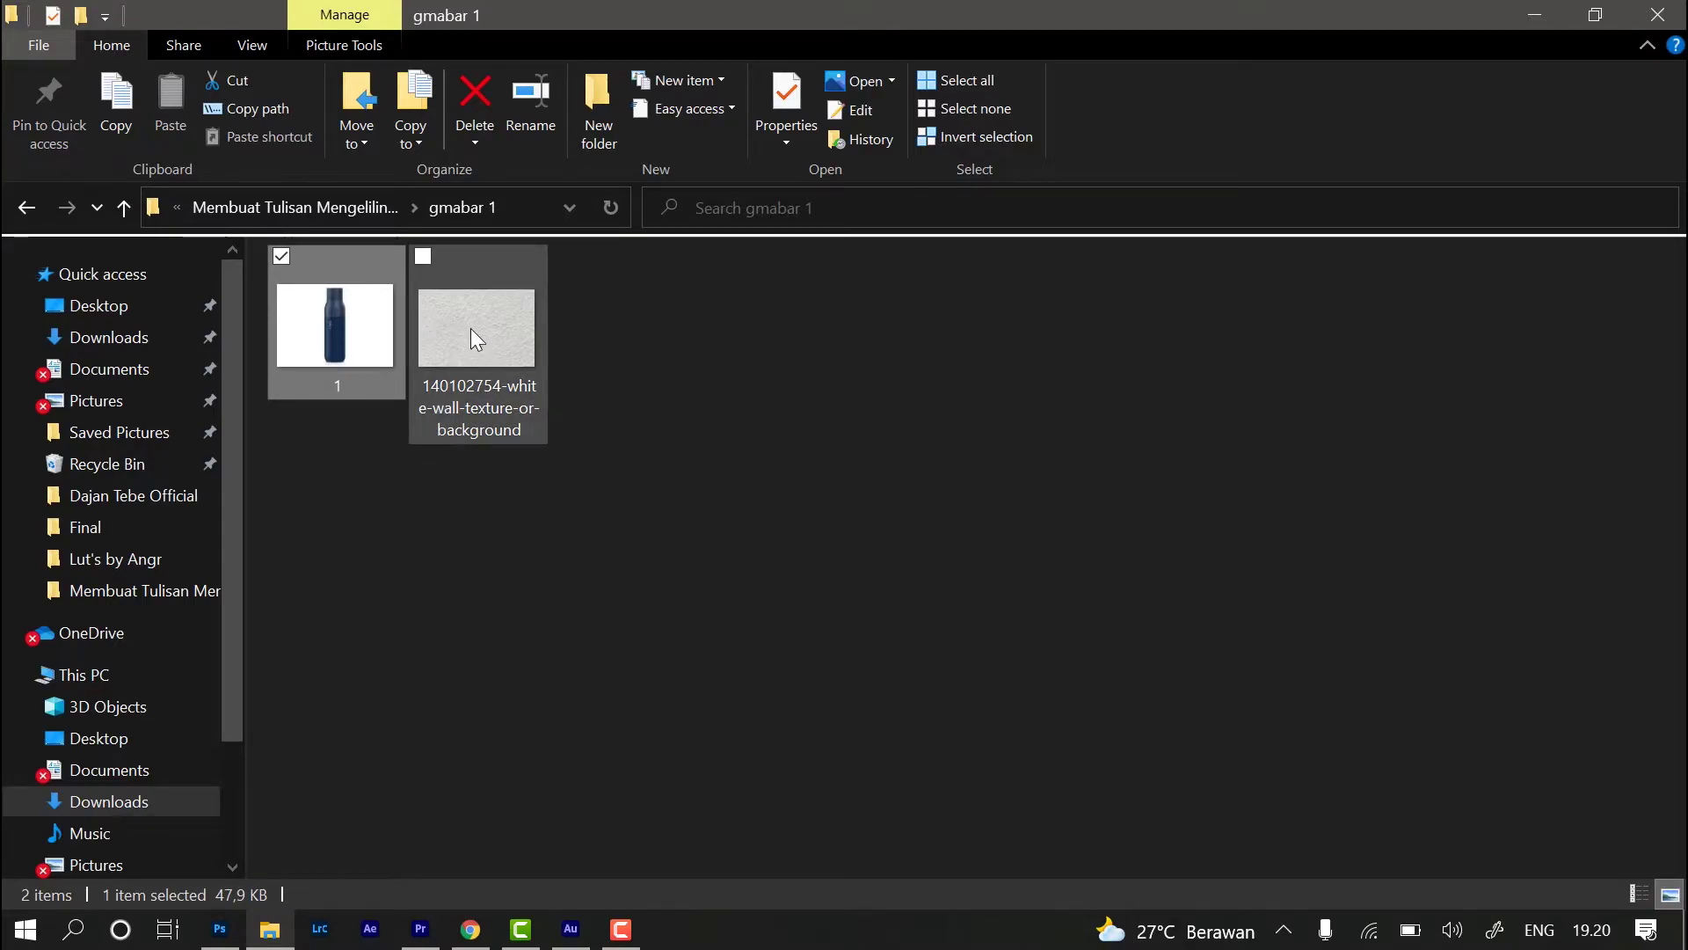
pyautogui.moveTo(472, 329); pyautogui.dragTo(384, 725)
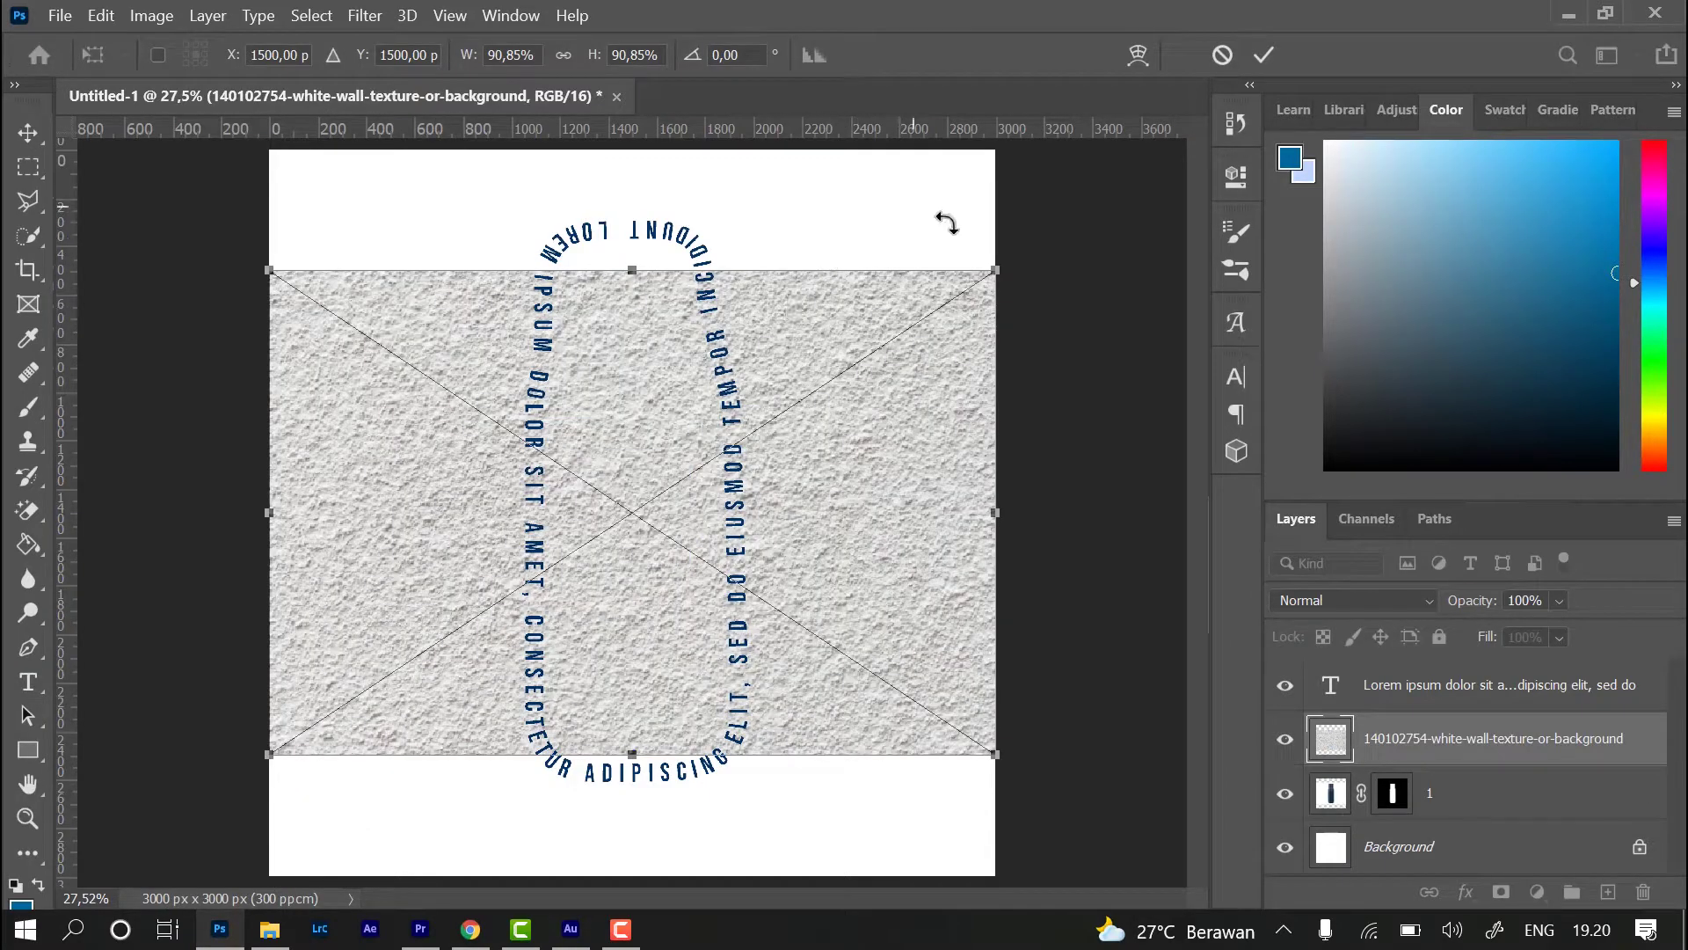
# - Rotate the placed wall texture to exactly 90 degrees
pyautogui.moveTo(1046, 235); pyautogui.dragTo(777, 736)
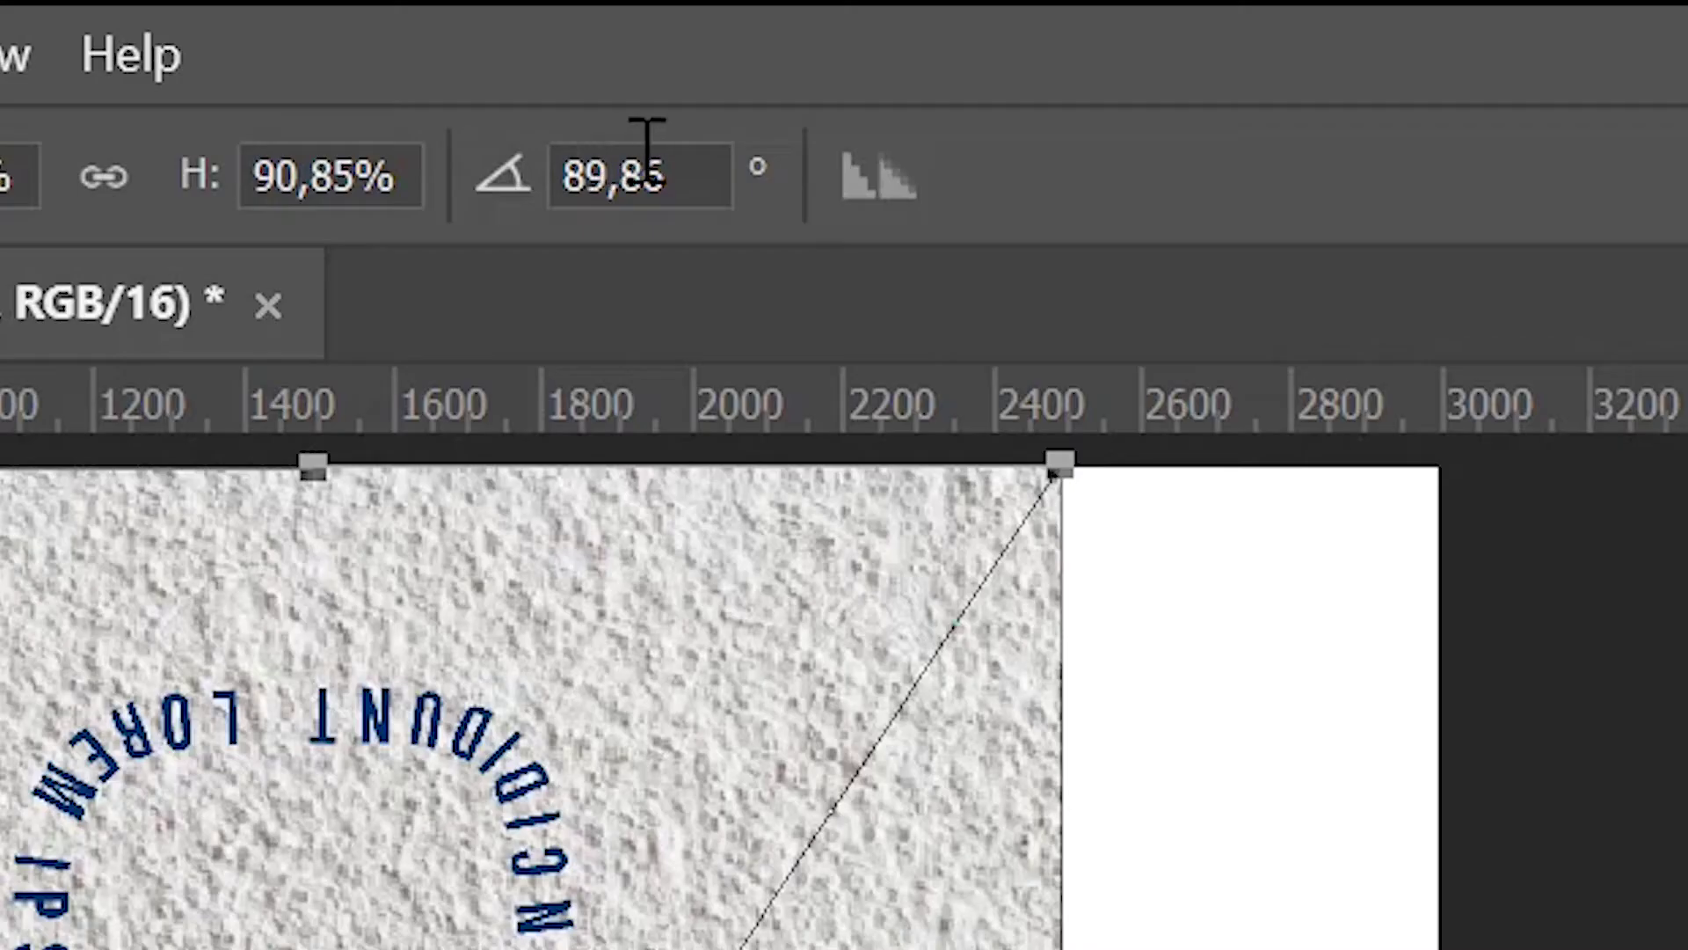
pyautogui.click(761, 52)
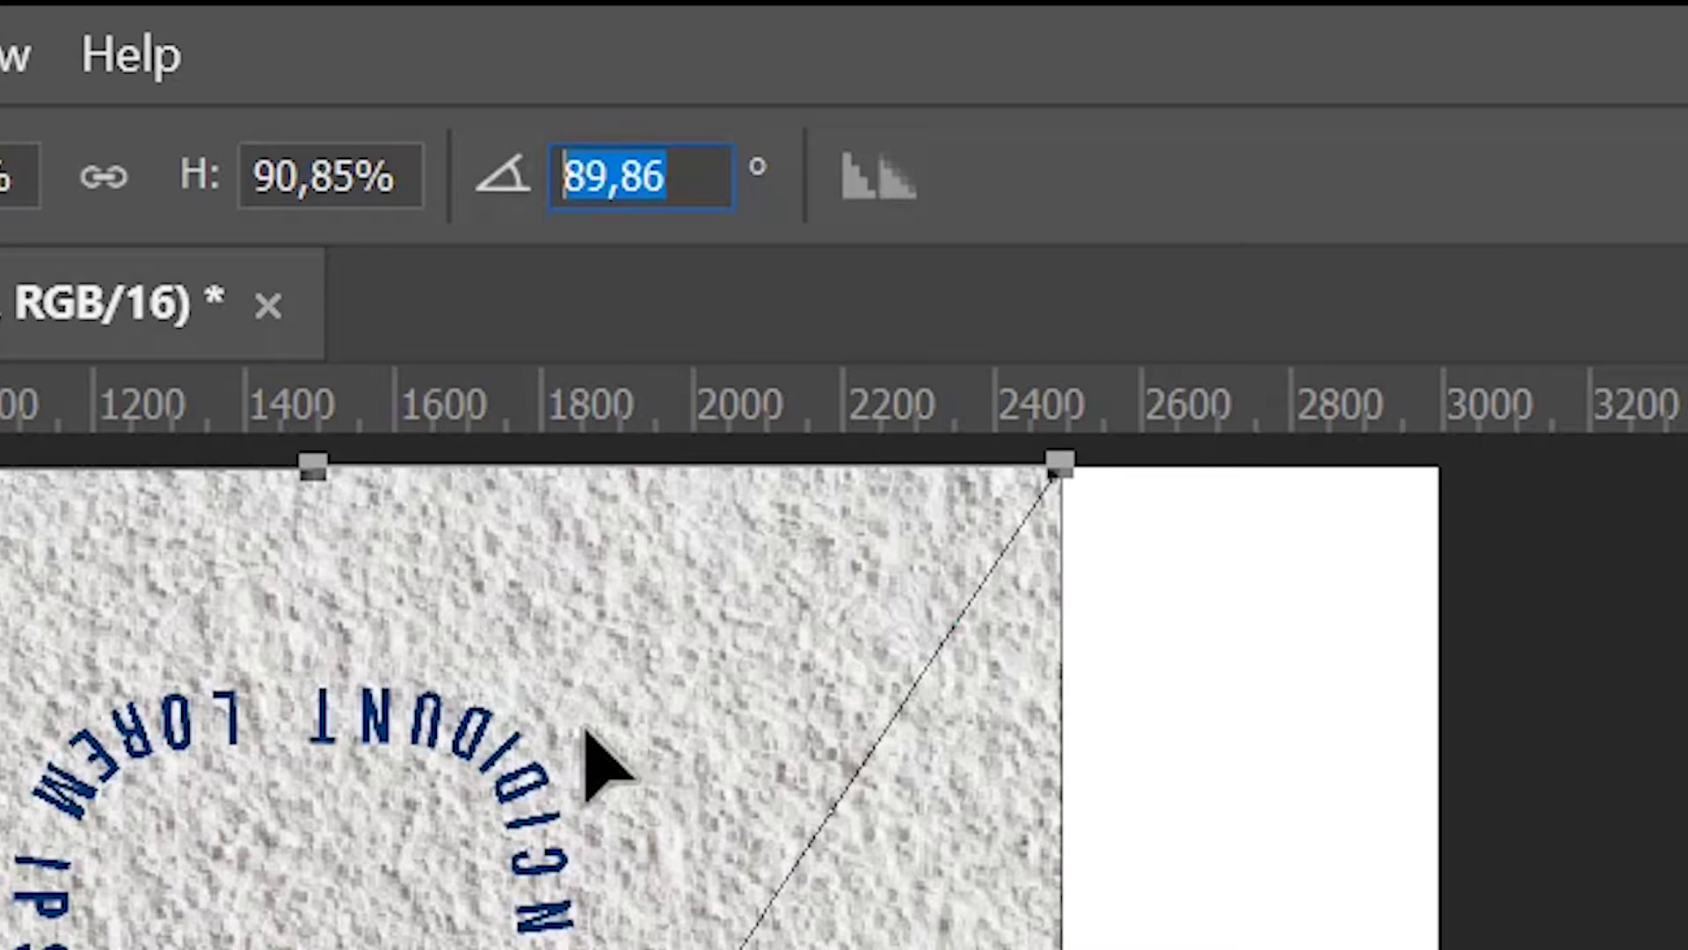
pyautogui.write('90')
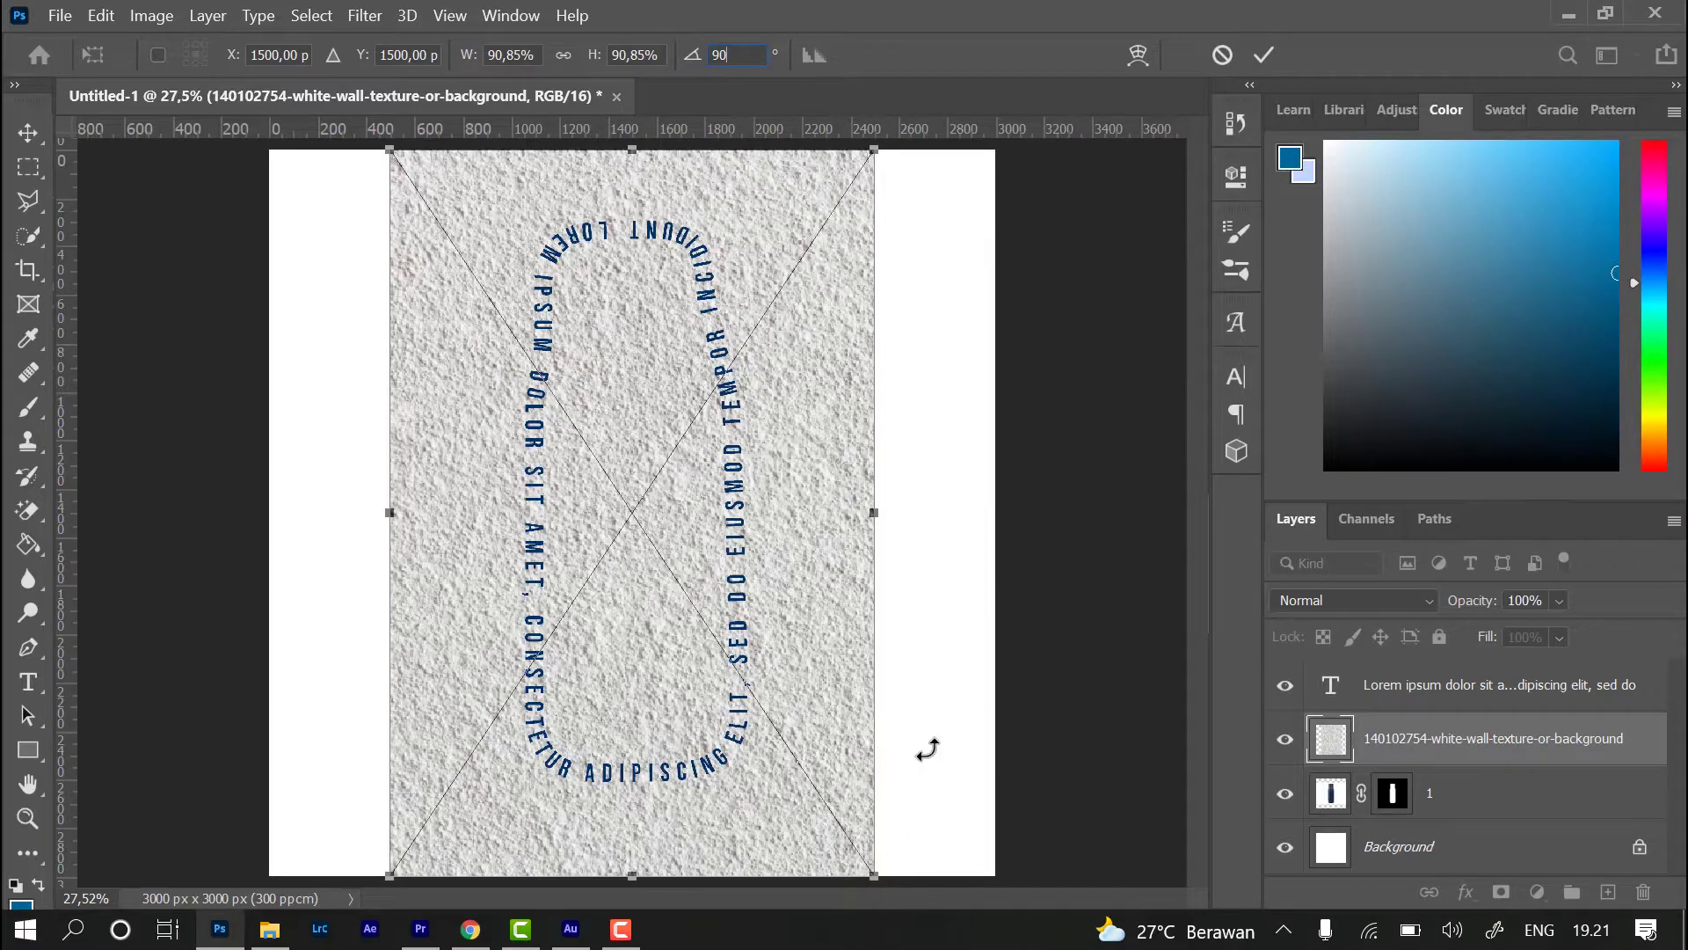
# - Stretch both sides of the wall texture out to the canvas edges and commit the transformation
pyautogui.moveTo(873, 513); pyautogui.dragTo(994, 502)
pyautogui.moveTo(388, 522); pyautogui.dragTo(256, 516)
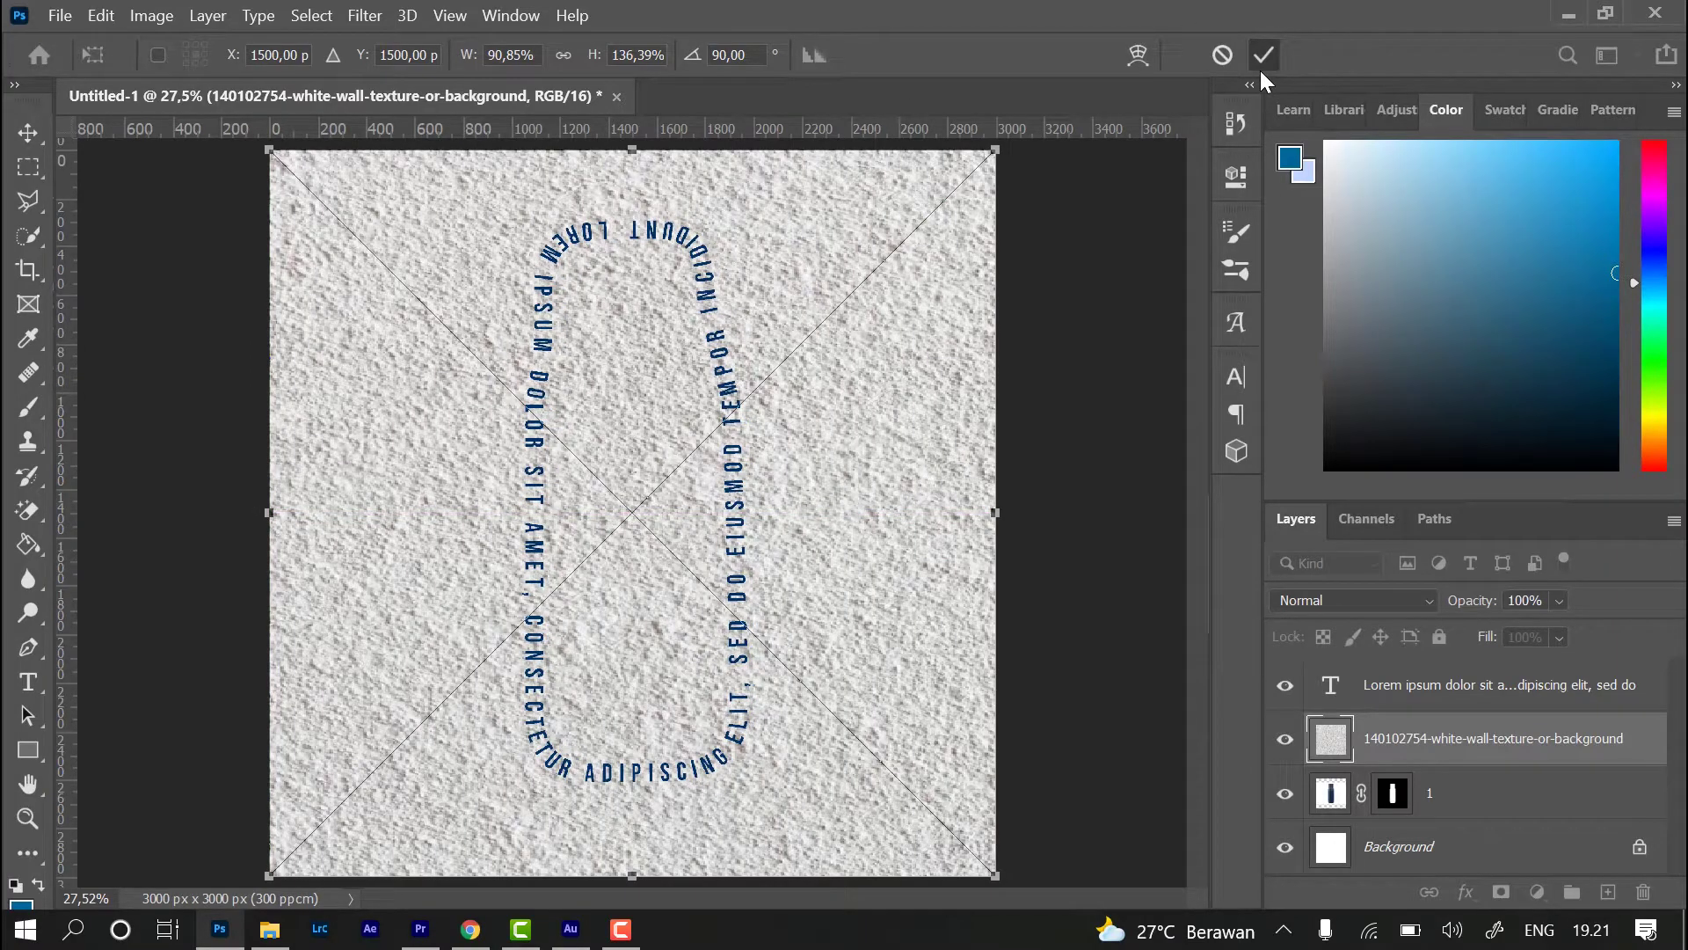
pyautogui.click(1264, 54)
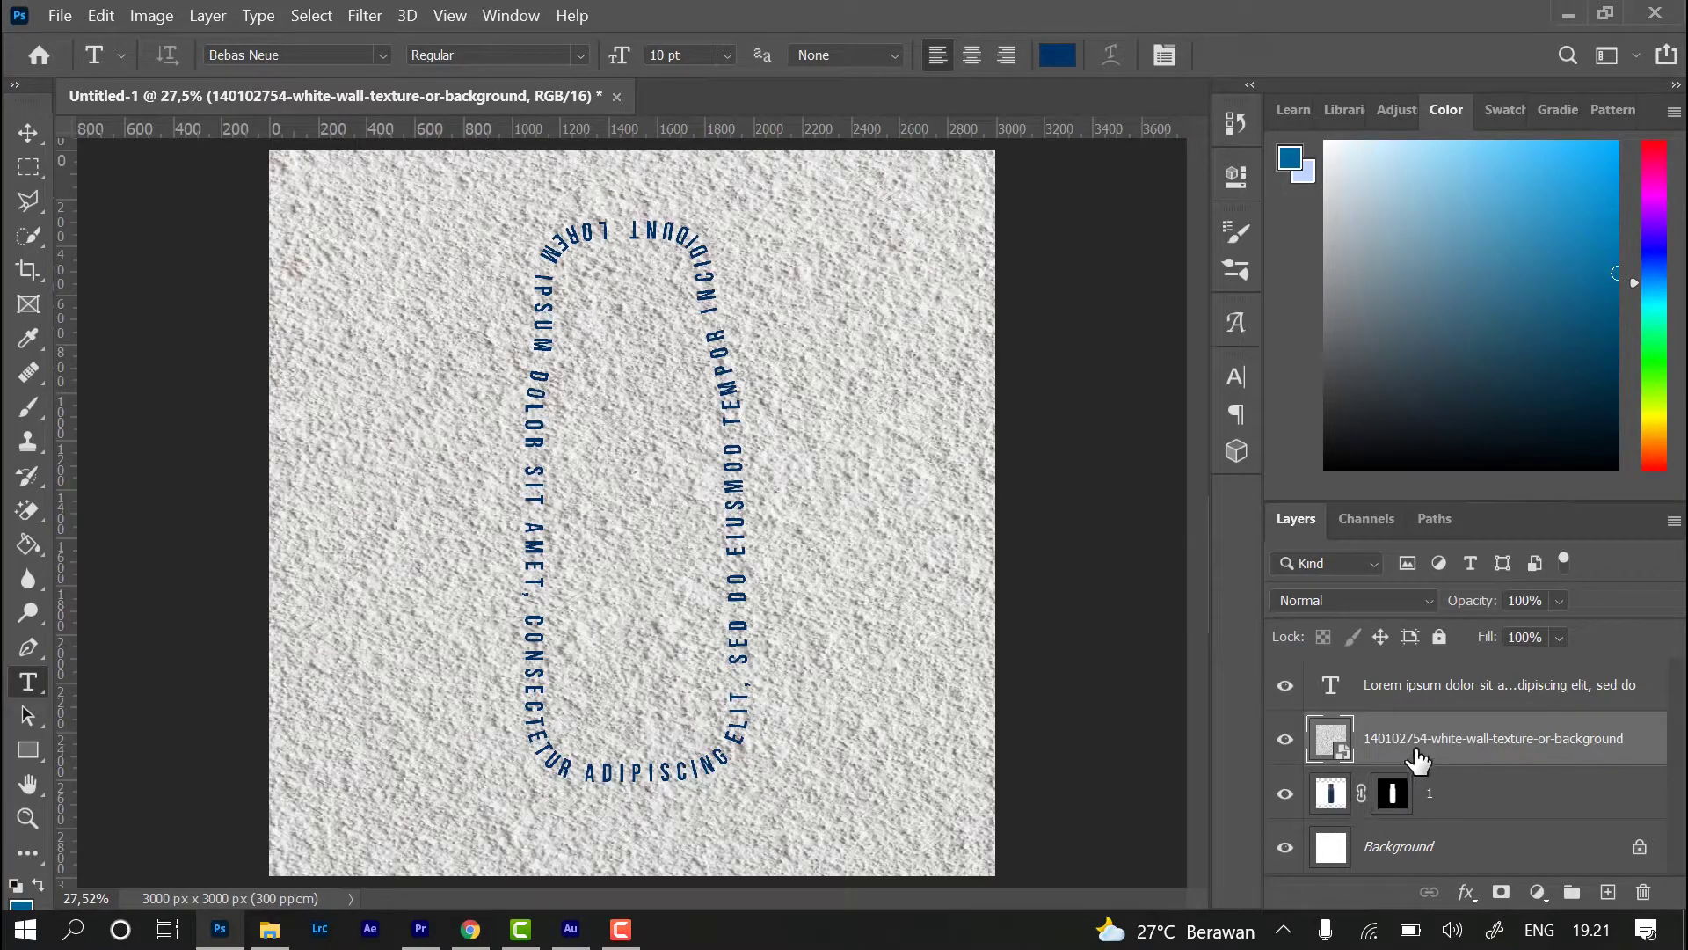
# - Move the wall texture layer below the bottle layer, just above the Background
pyautogui.moveTo(1416, 747); pyautogui.dragTo(1408, 811)
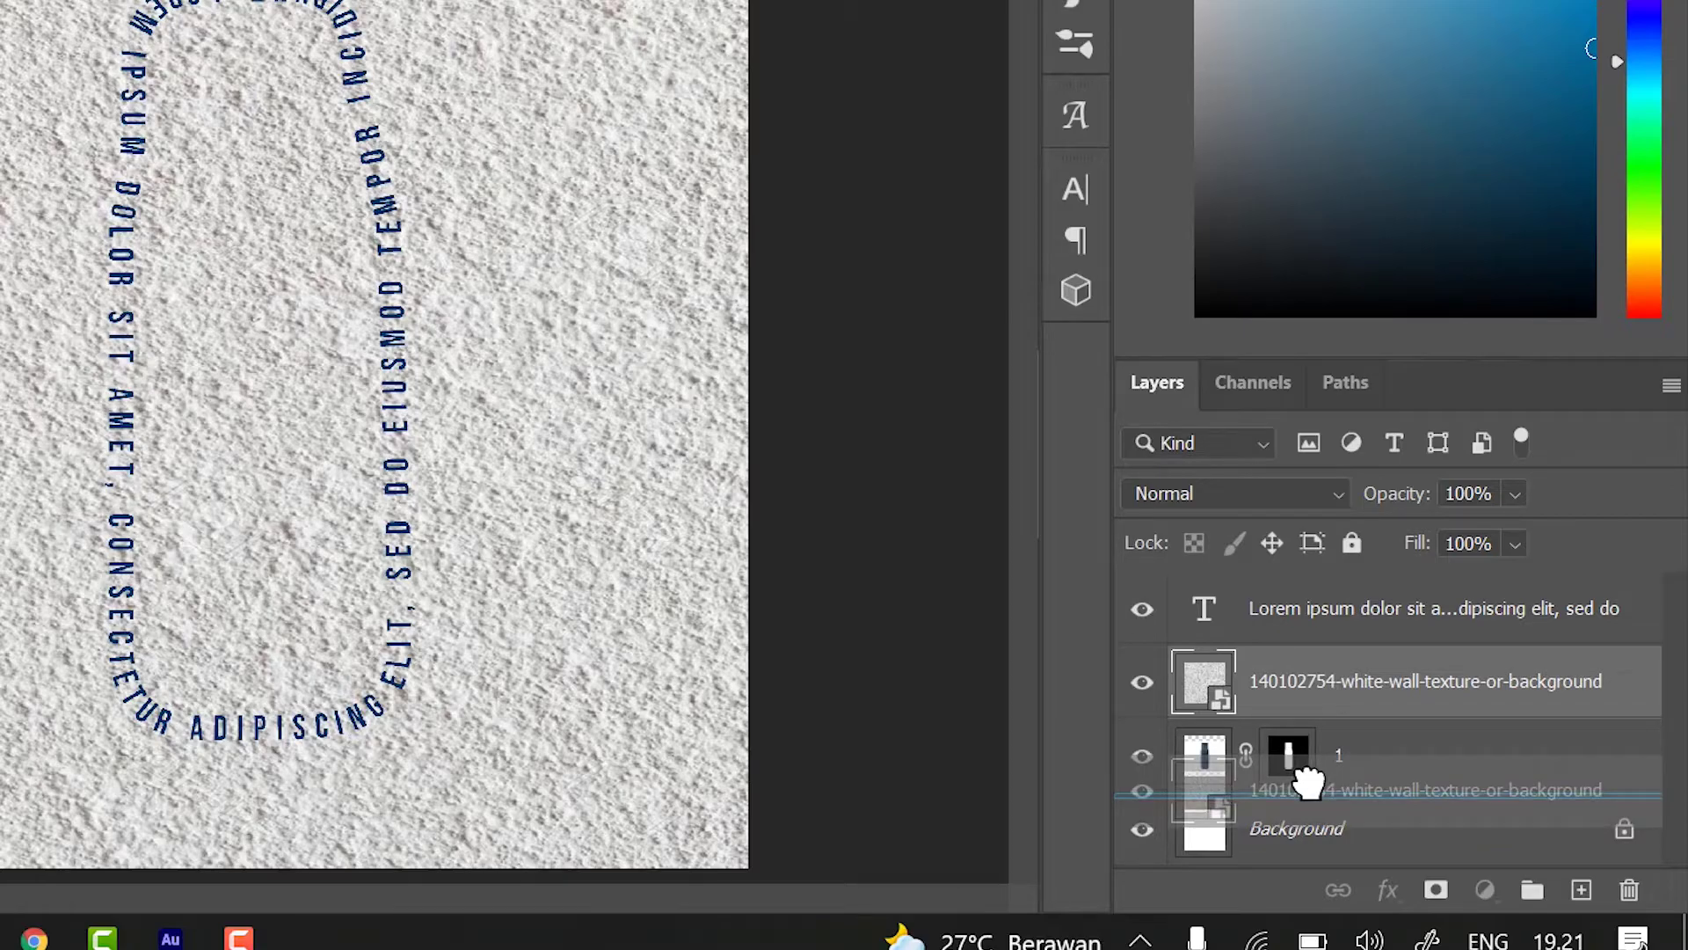
pyautogui.moveTo(1307, 781); pyautogui.dragTo(1308, 775)
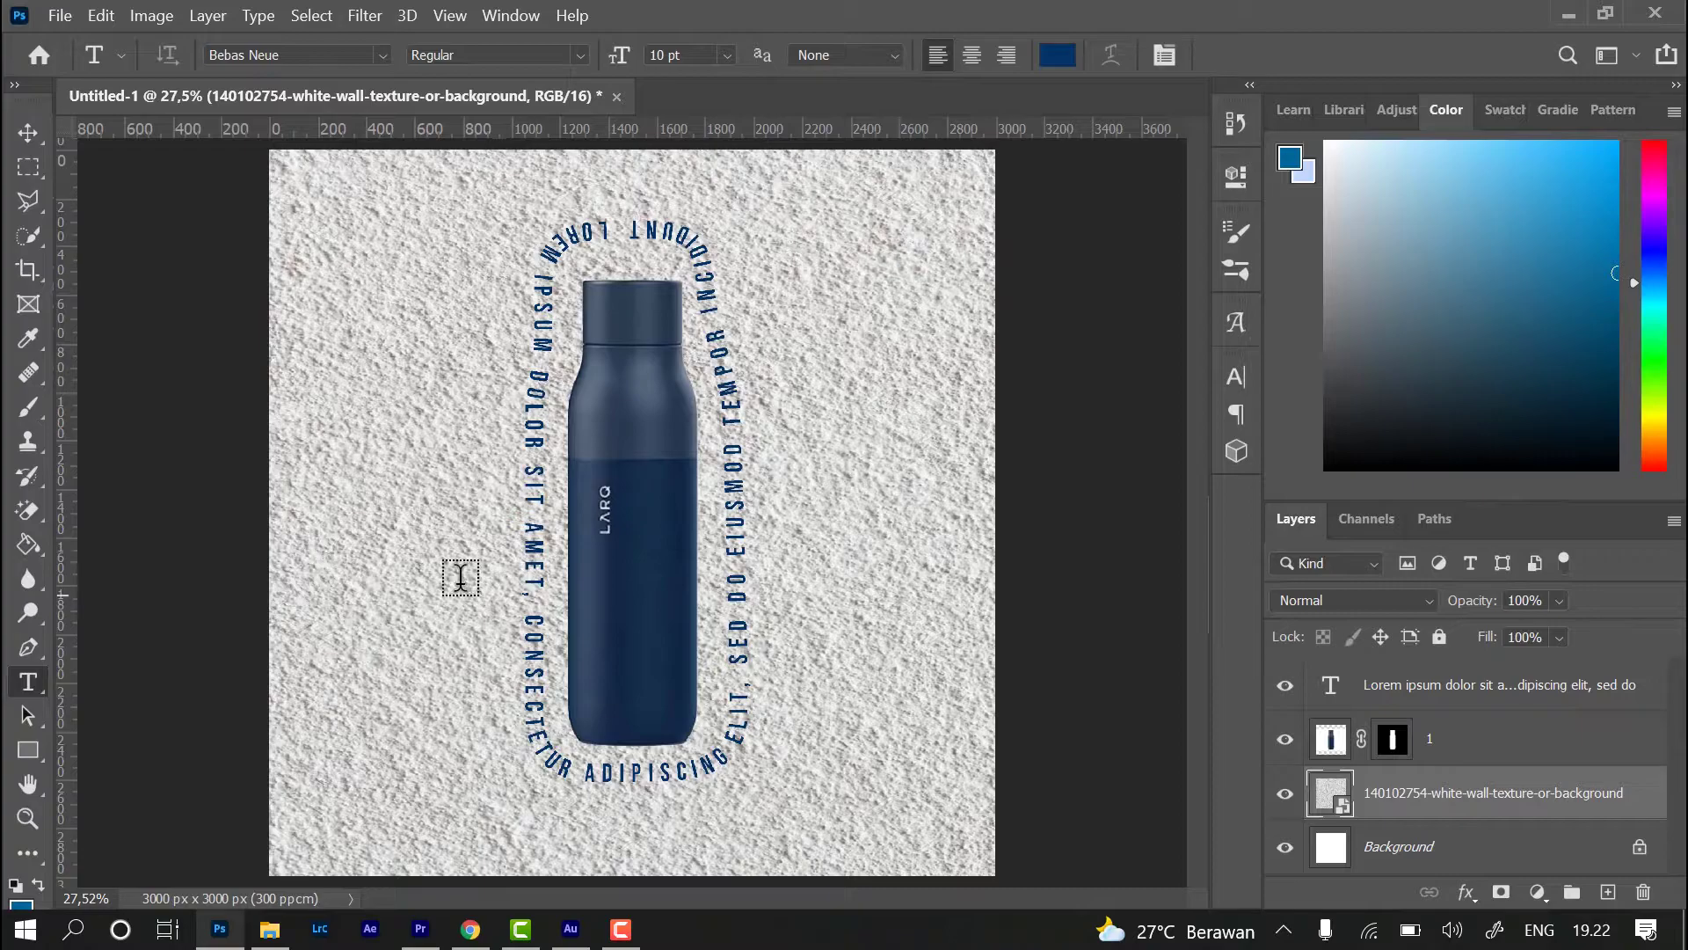
# - Try the wall texture layer at 40% opacity in Normal mode and restore it to 100%
pyautogui.click(1421, 601)
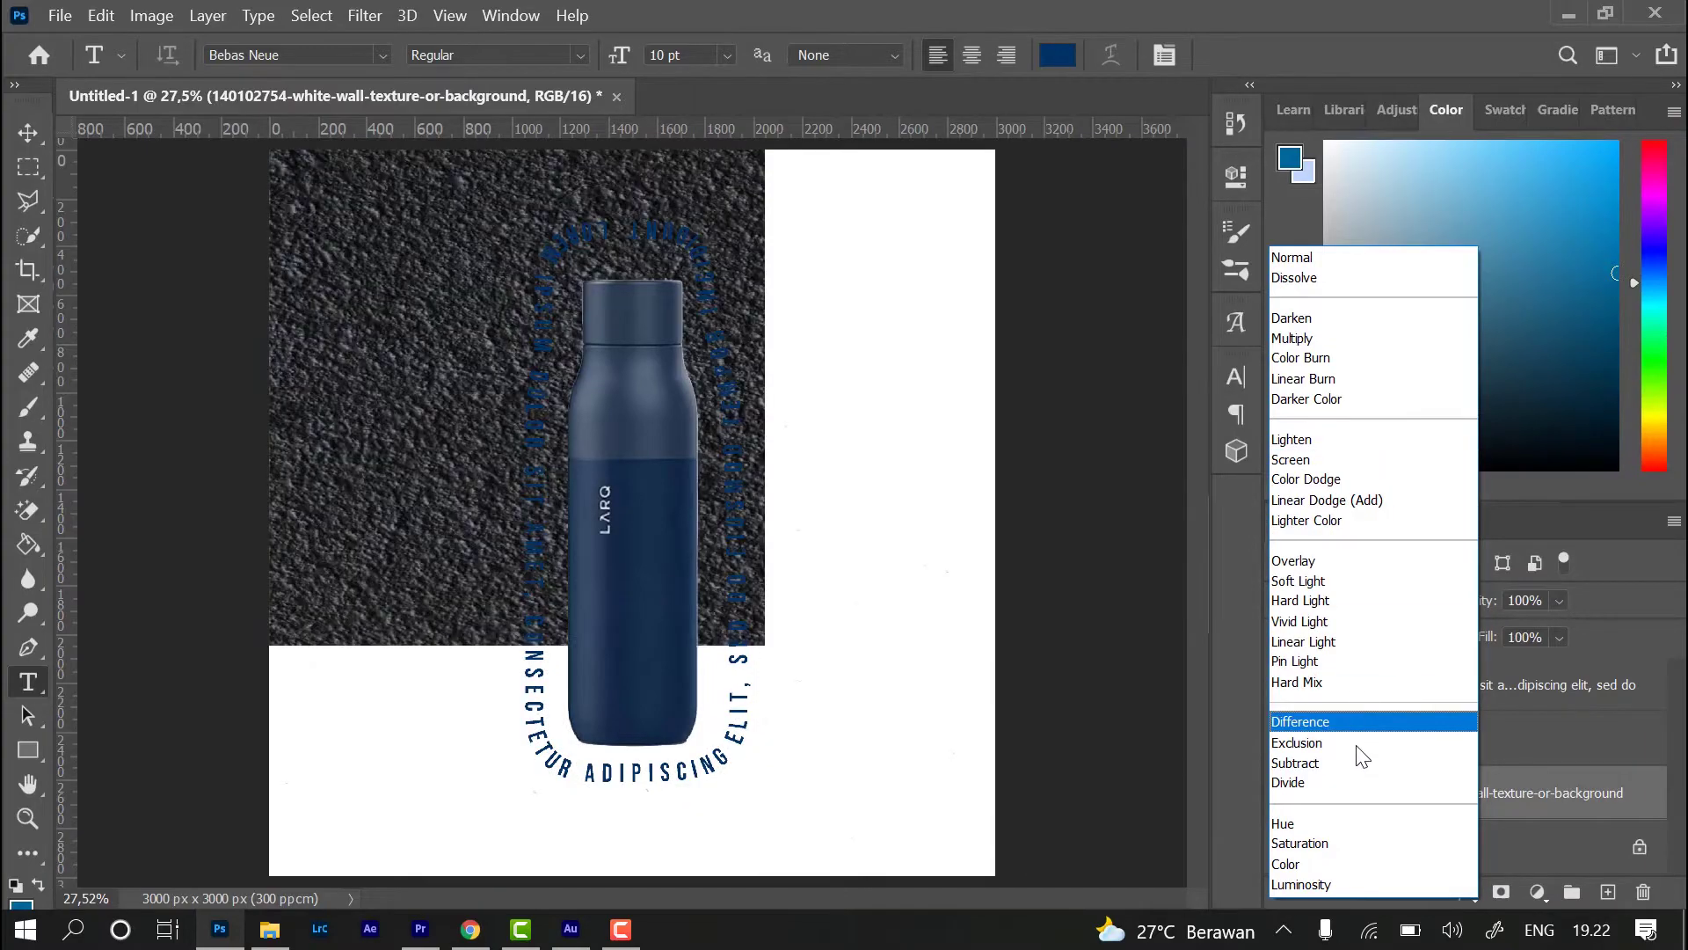
pyautogui.click(1662, 609)
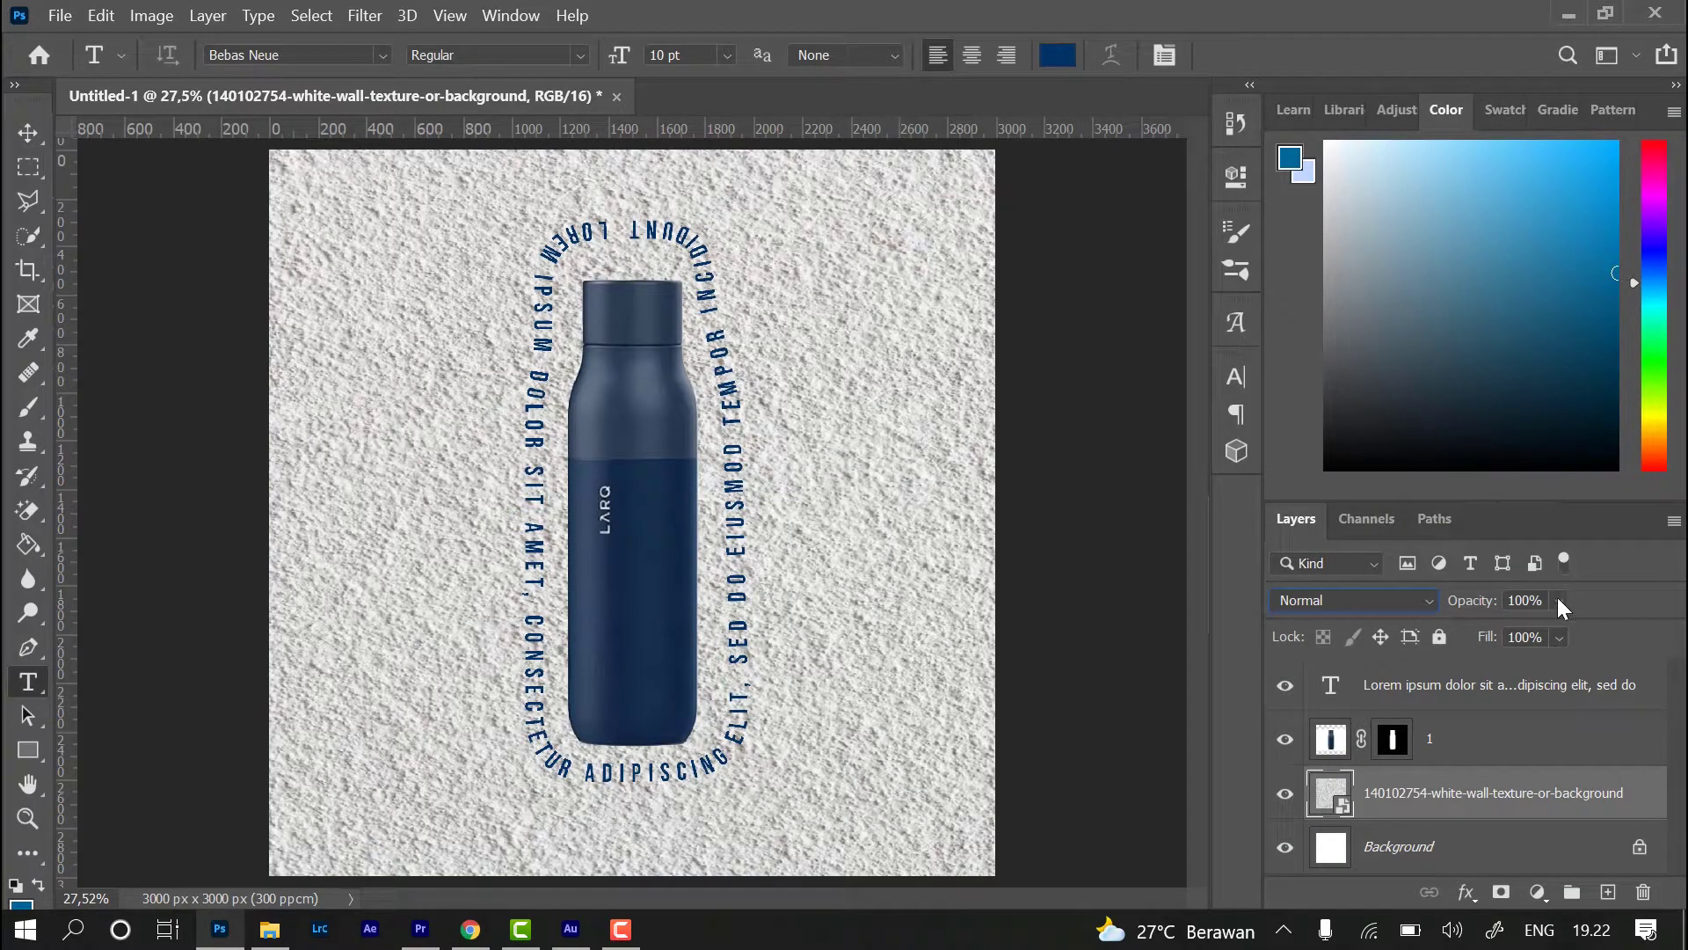
pyautogui.click(1559, 601)
pyautogui.click(1541, 630)
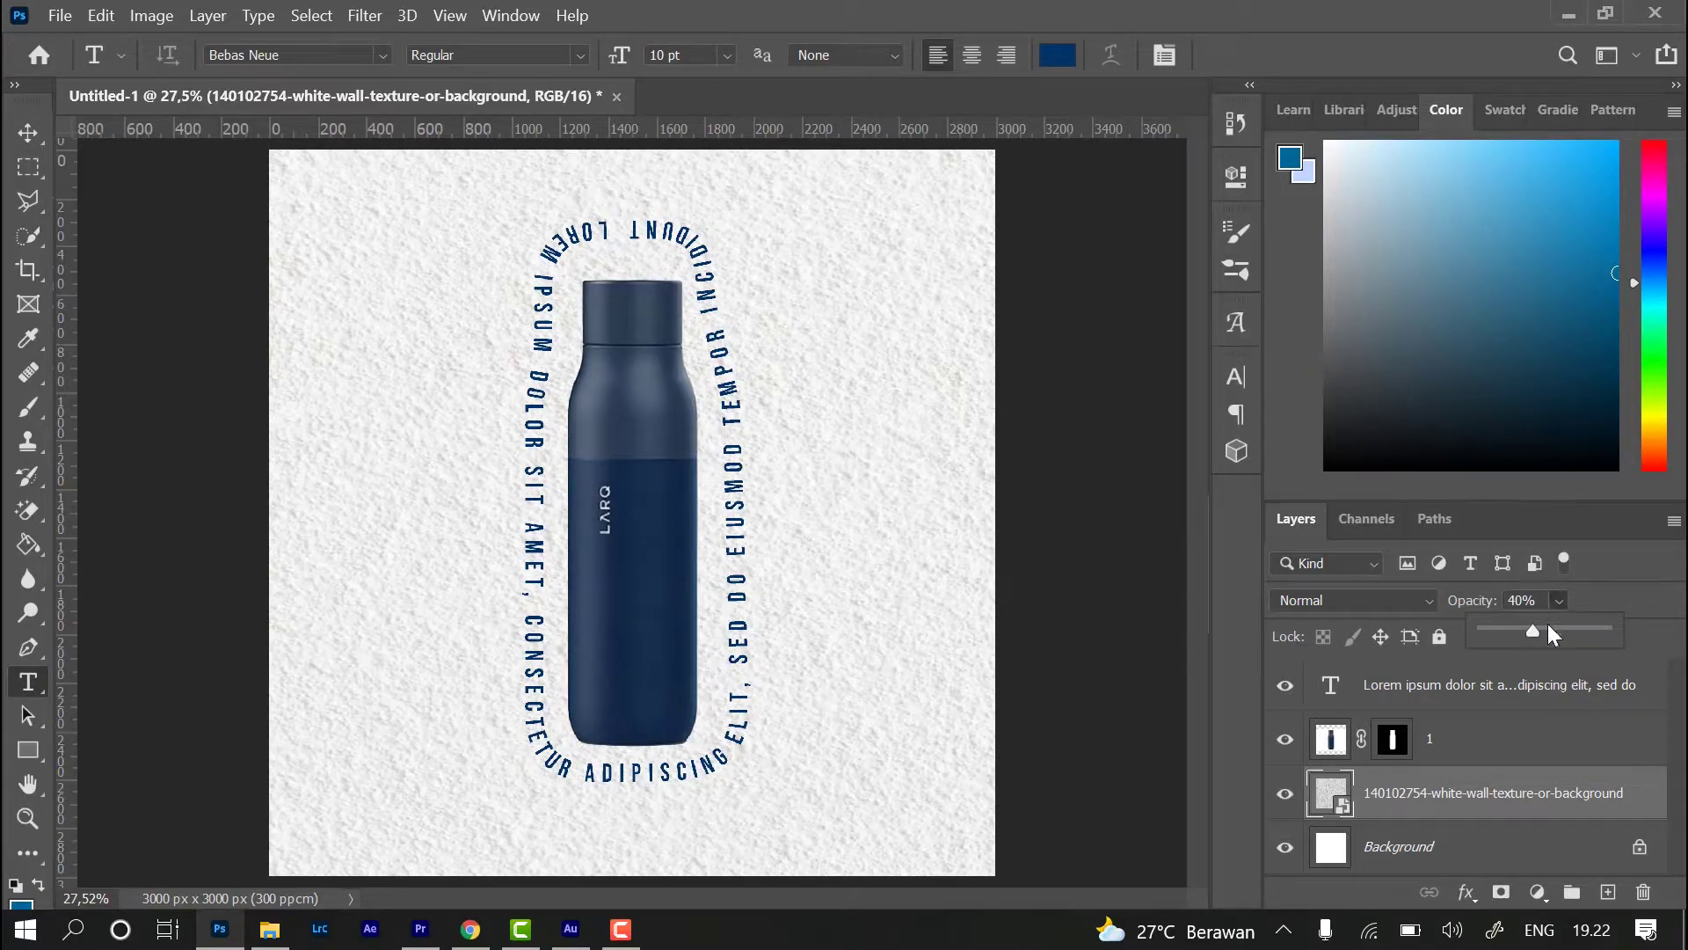
pyautogui.click(1554, 604)
pyautogui.moveTo(1584, 628); pyautogui.dragTo(1648, 632)
# - Set the wall texture layer's blend mode to Darker Color and its opacity to 45%
pyautogui.click(1375, 603)
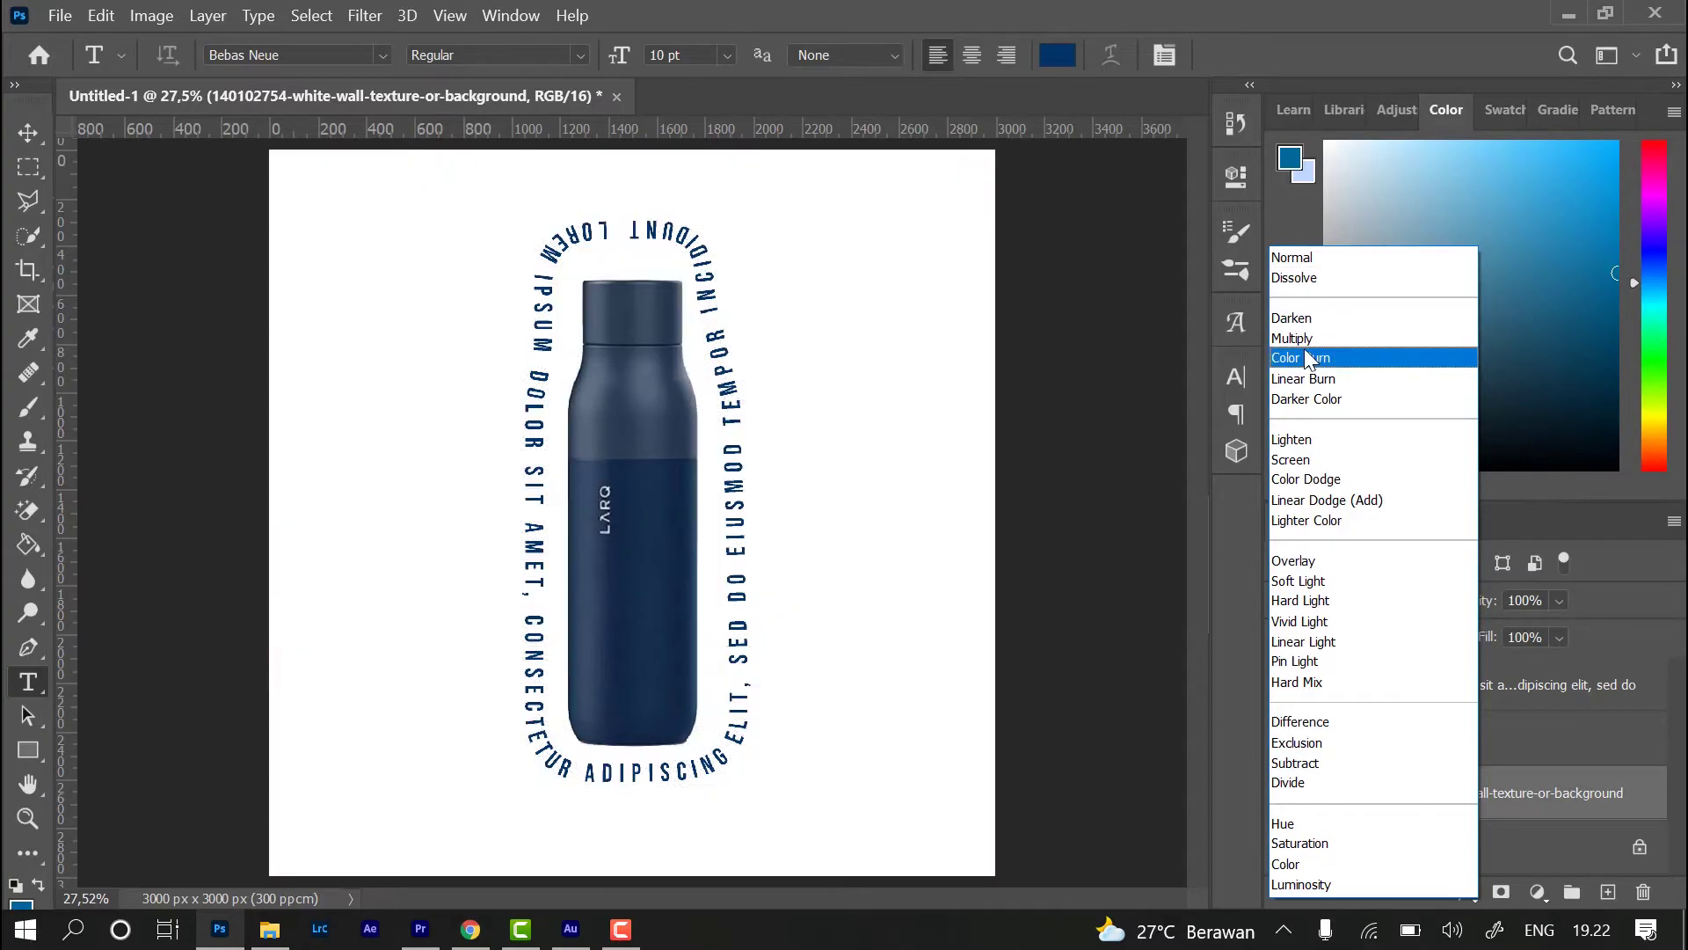
pyautogui.click(1308, 398)
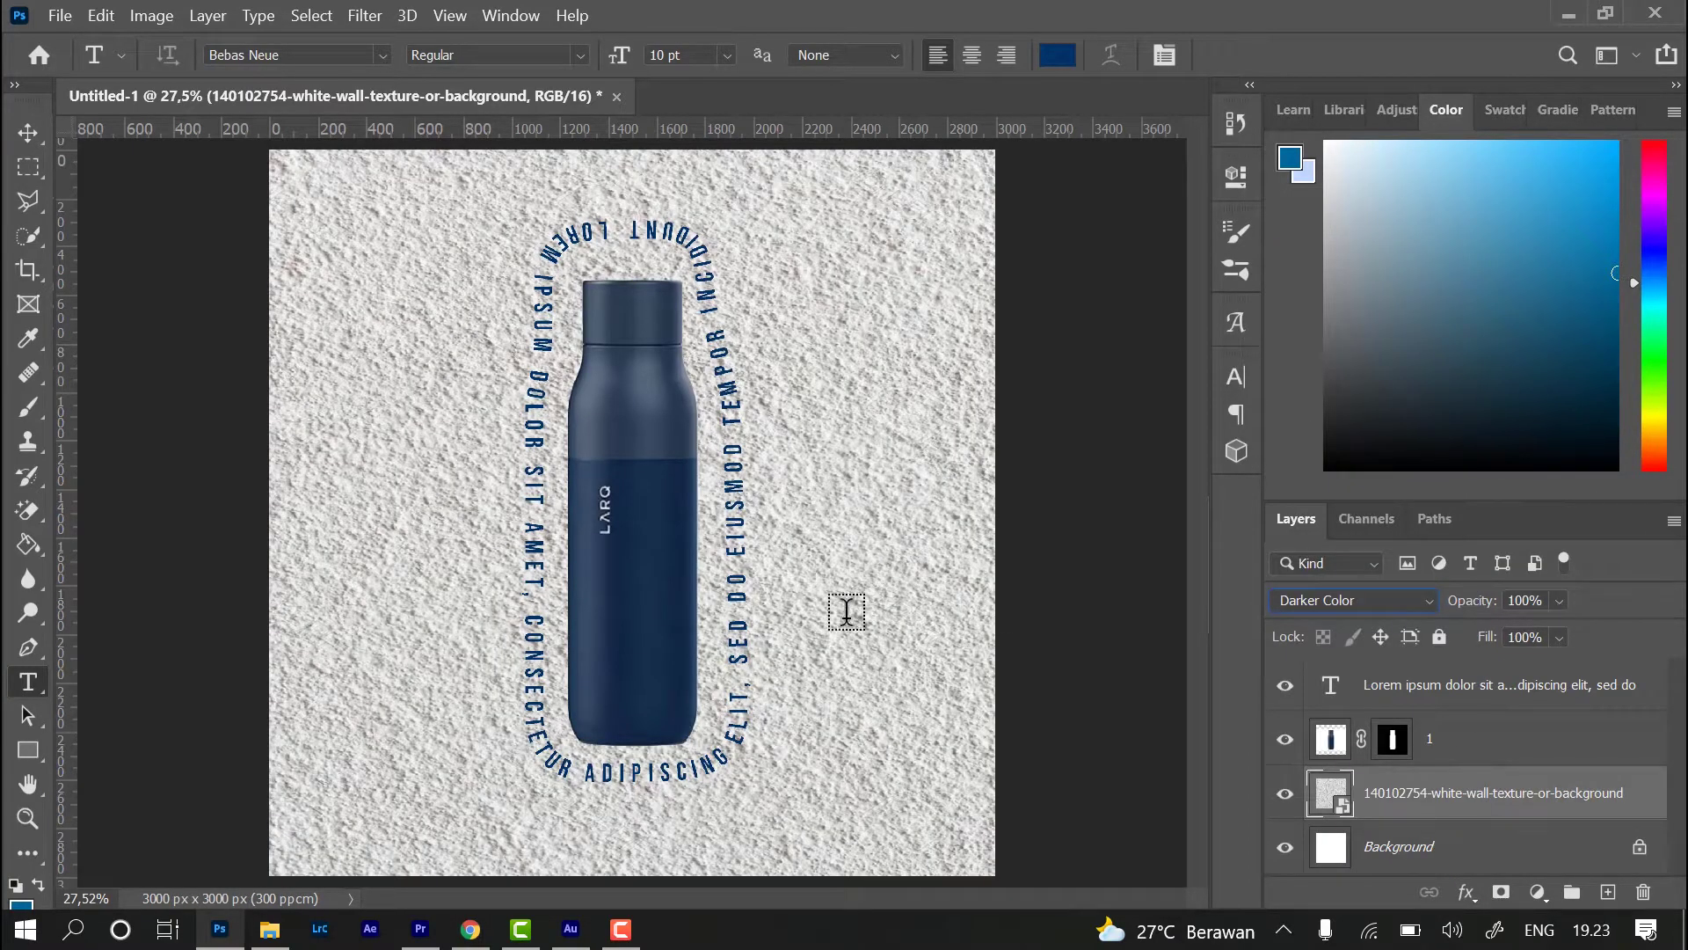
pyautogui.click(1559, 603)
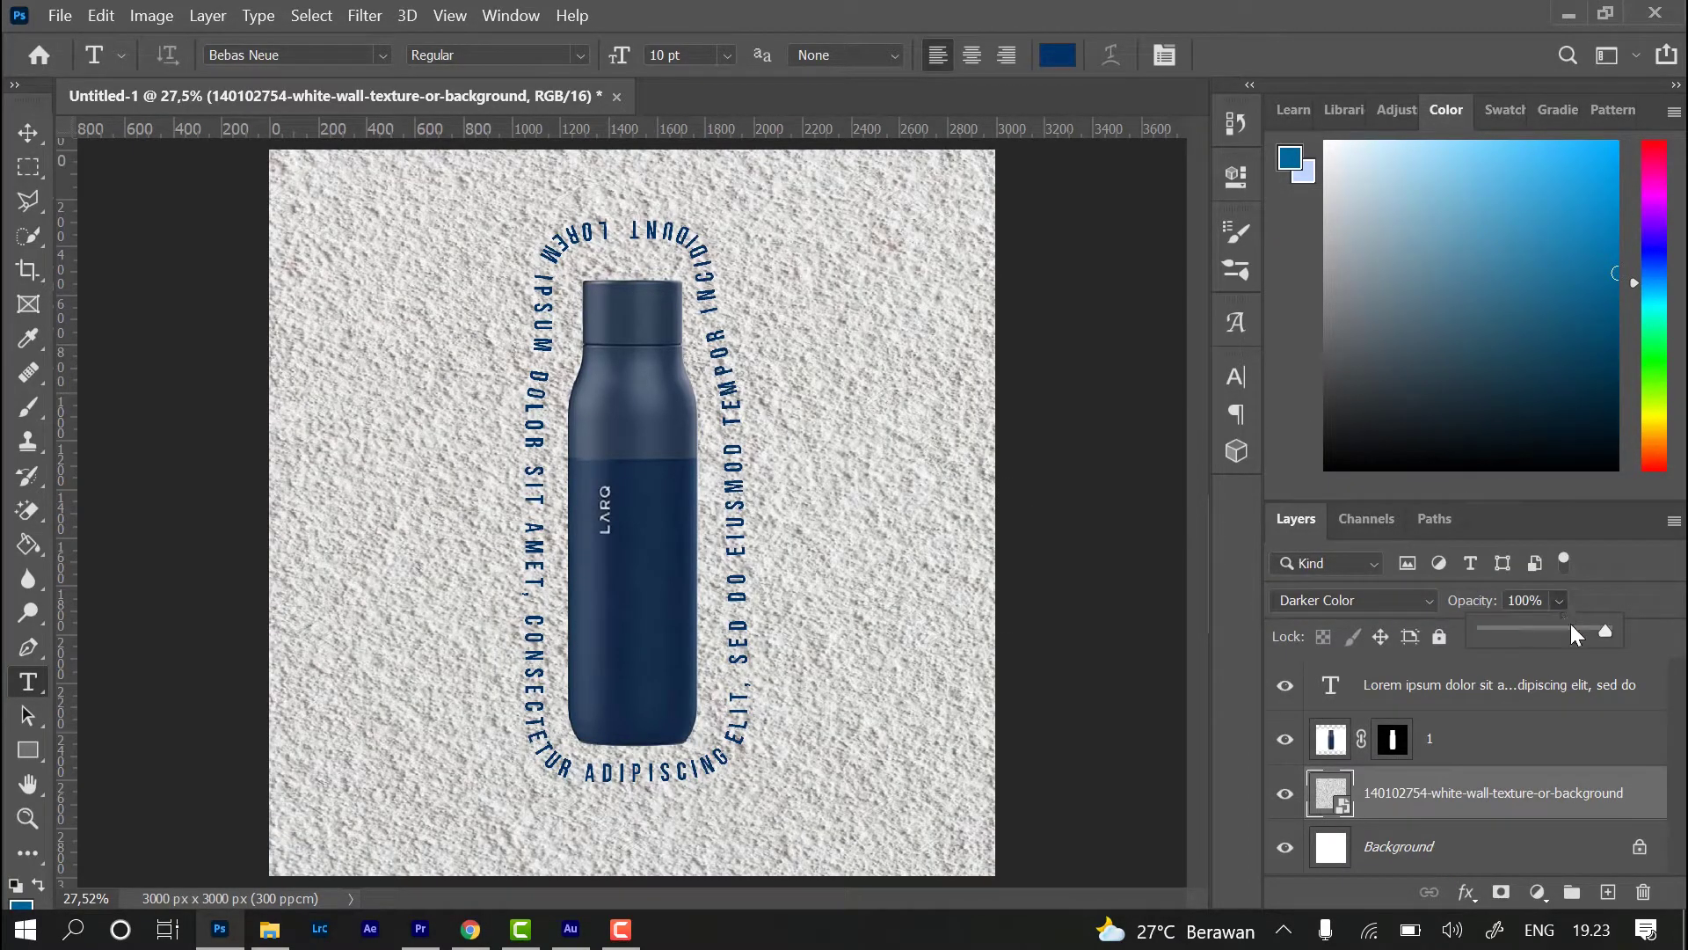
pyautogui.click(1602, 625)
pyautogui.moveTo(1532, 636); pyautogui.dragTo(1525, 635)
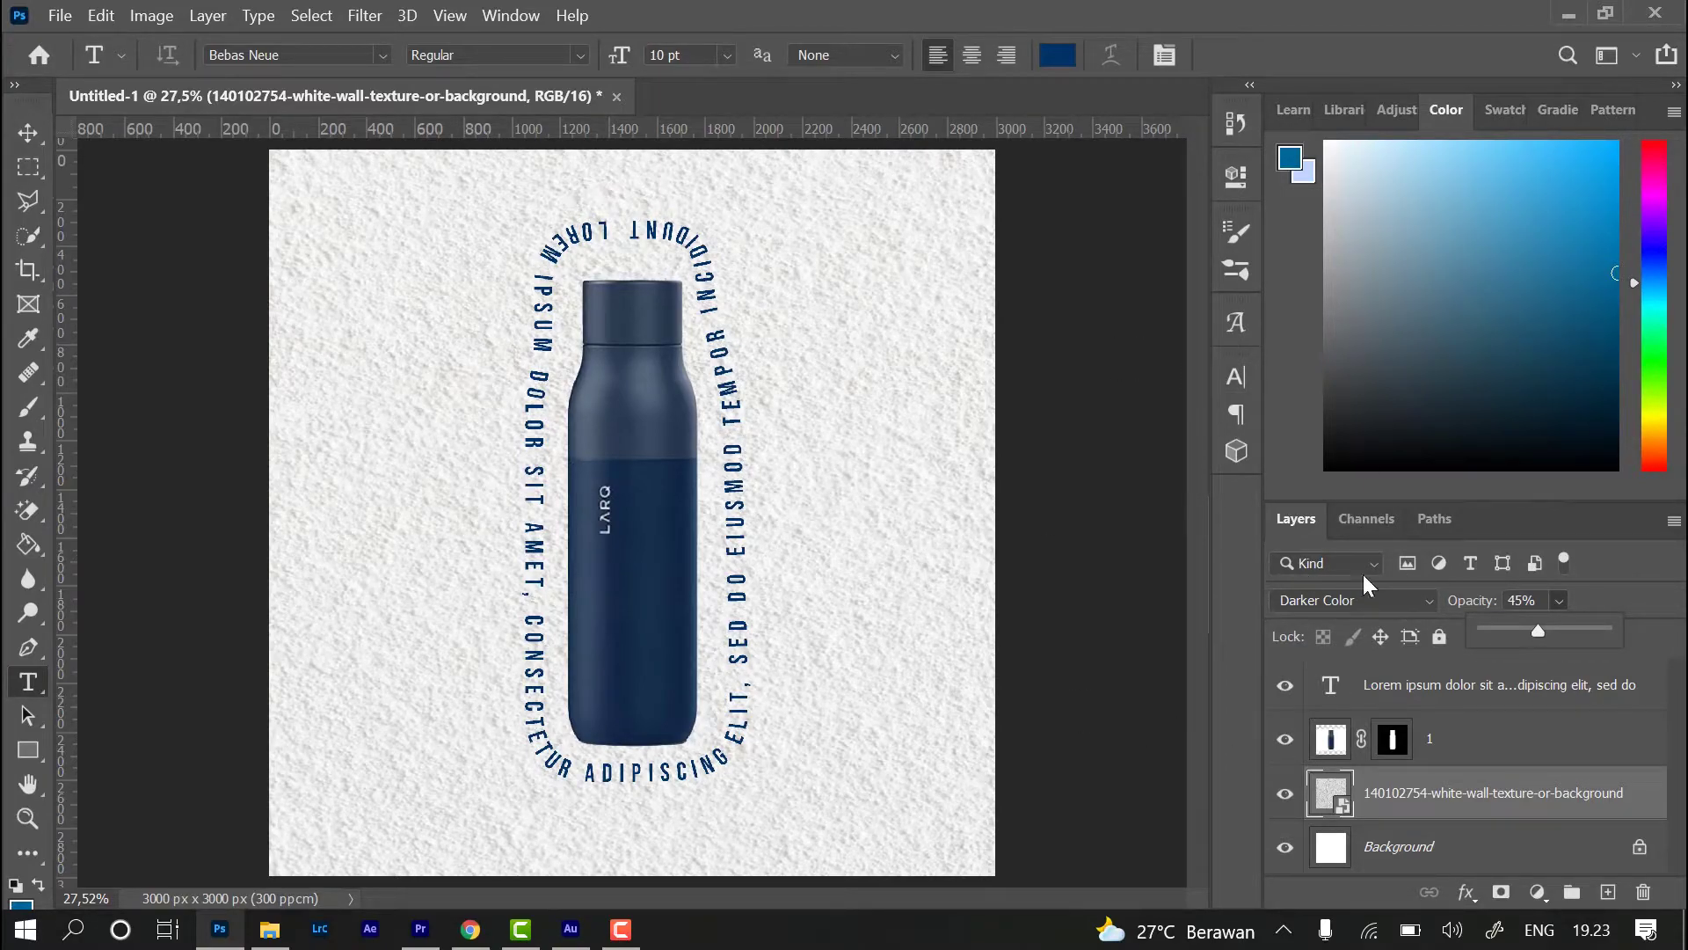
pyautogui.click(1624, 594)
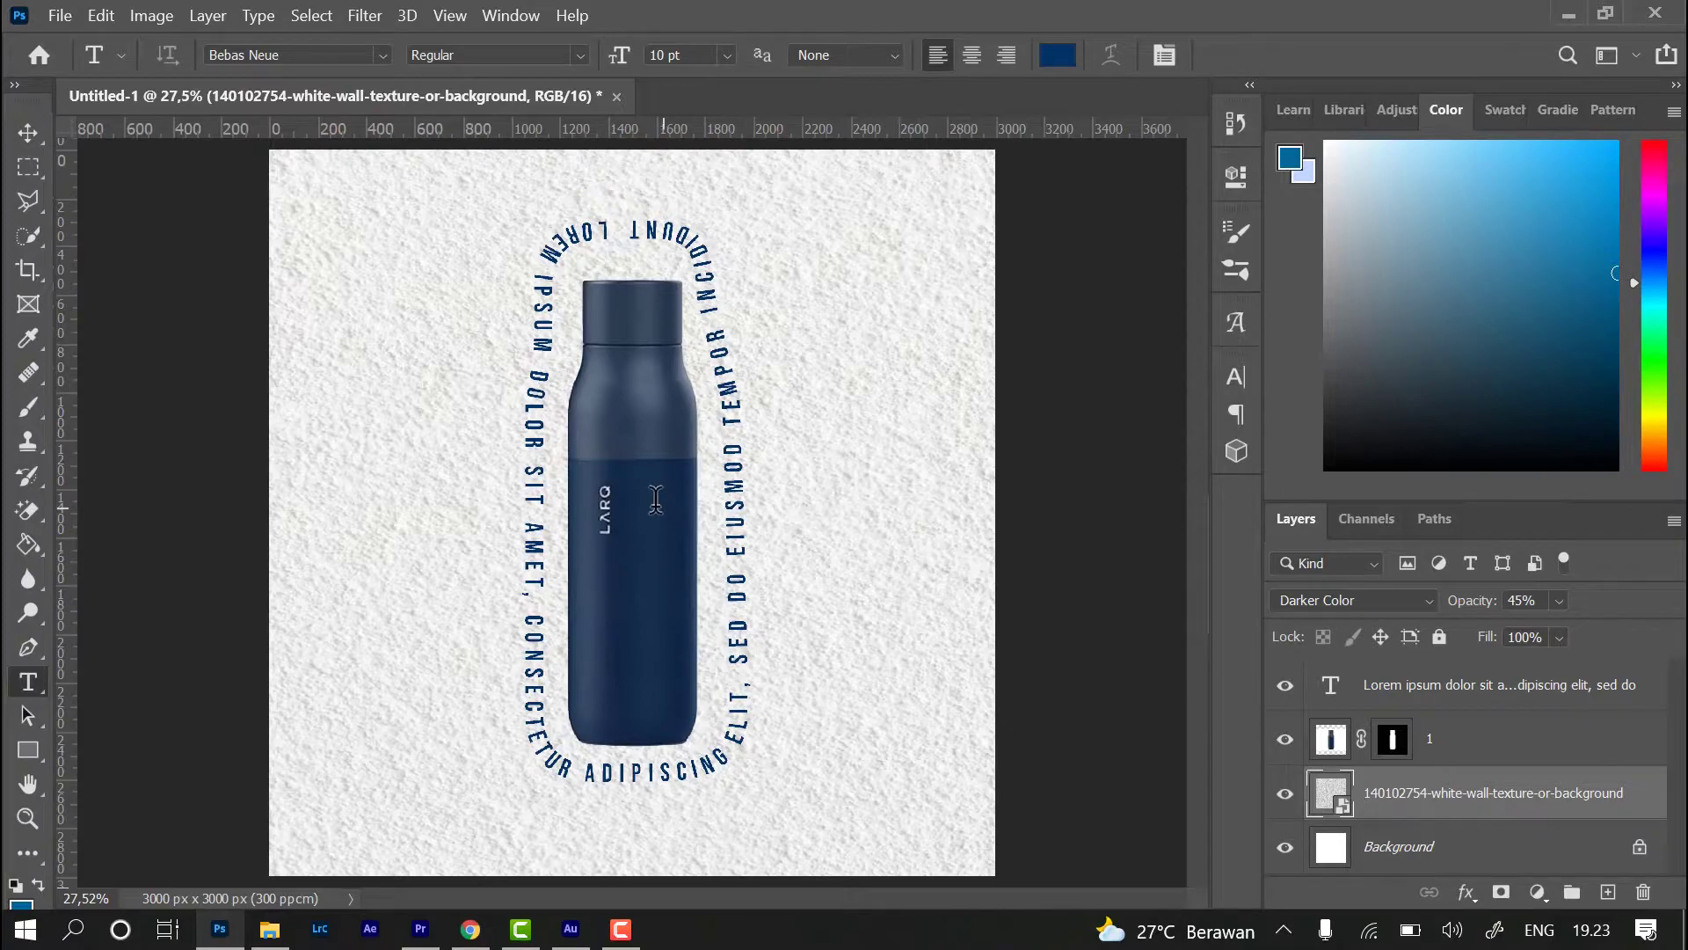
# - Move the bottle and its surrounding path text down together to leave room above them for a title
pyautogui.click(1341, 752)
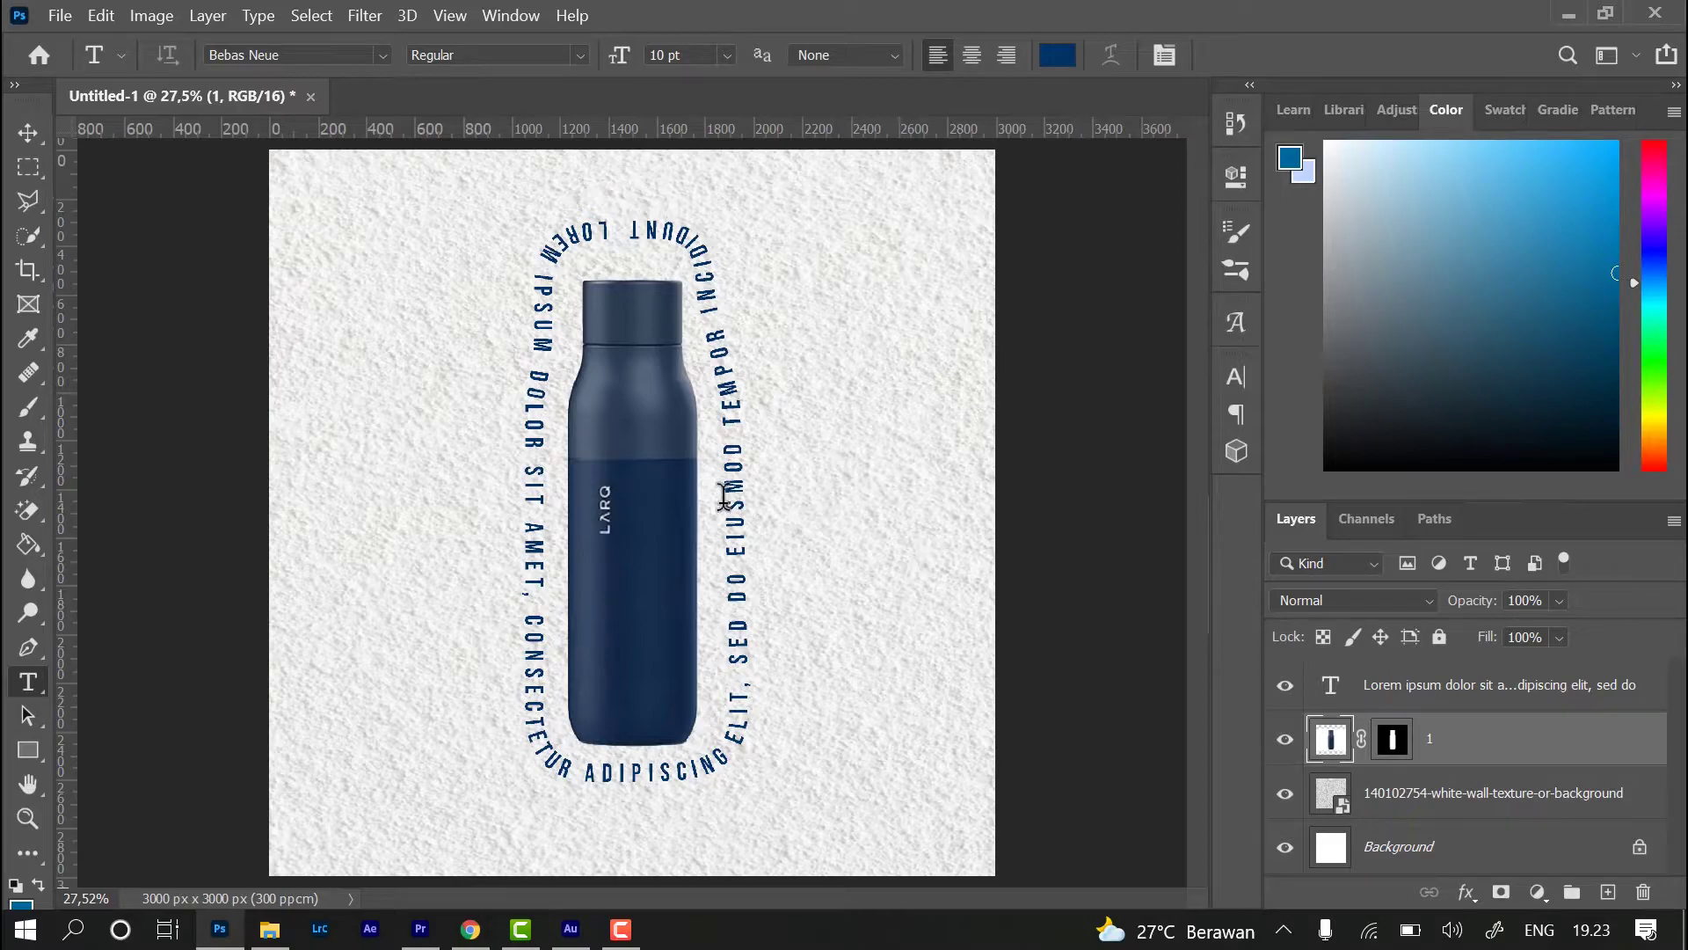
pyautogui.press('ctrl')
pyautogui.keyDown('ctrl'); pyautogui.click(1415, 690); pyautogui.keyUp('ctrl')
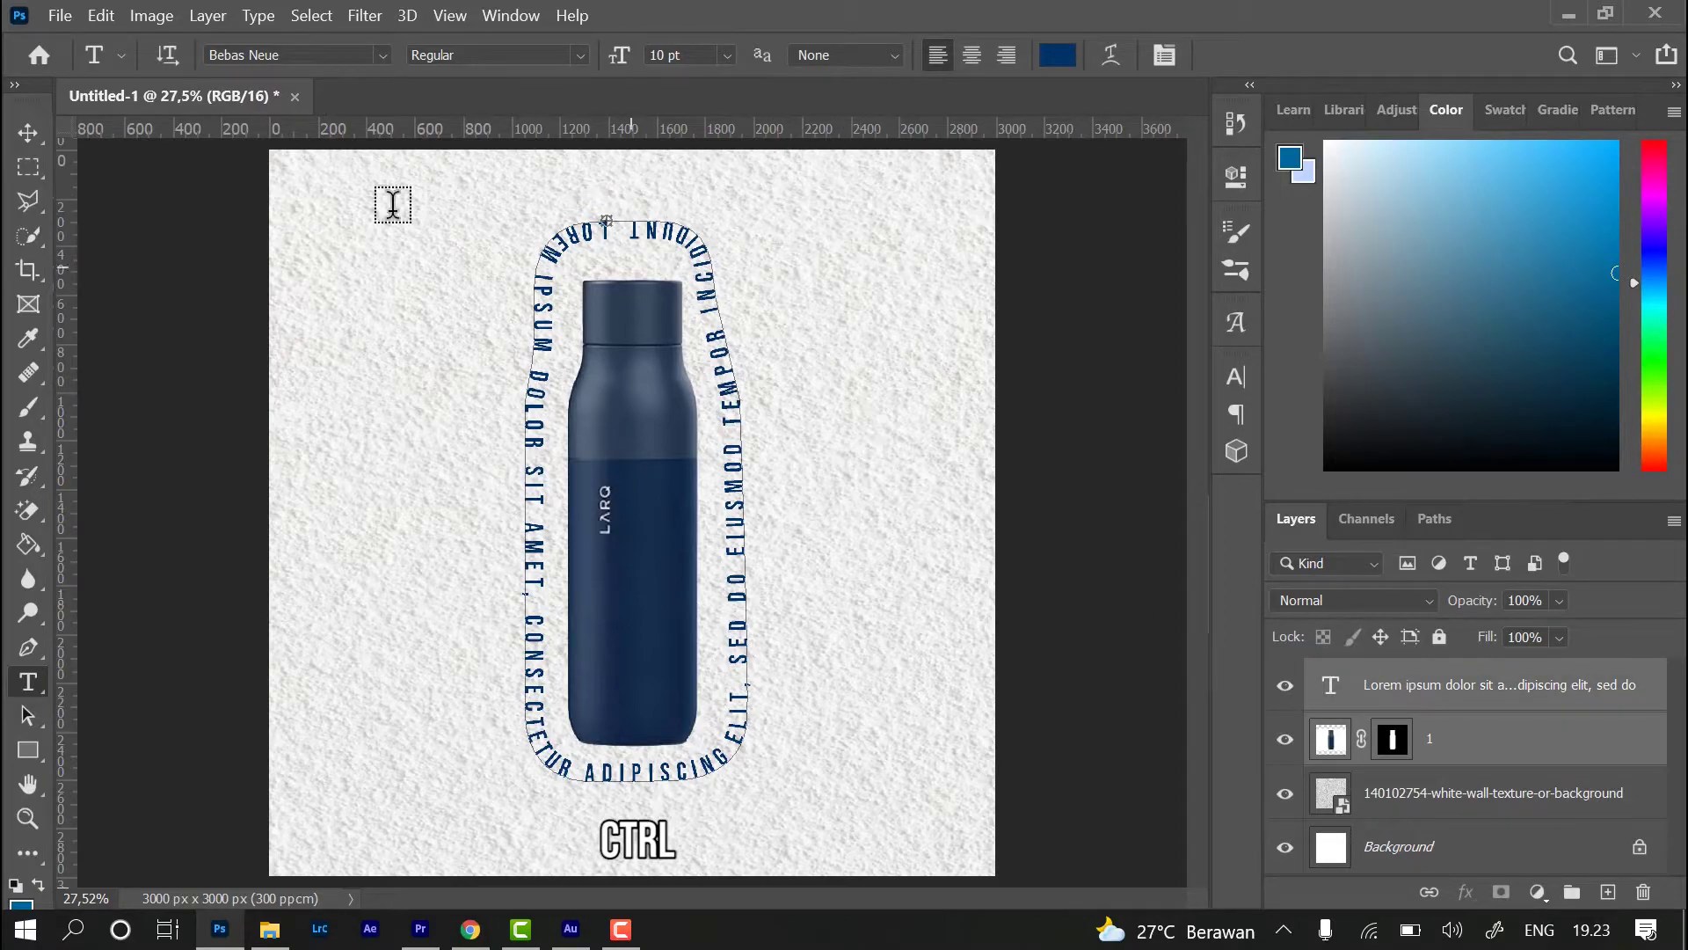
pyautogui.click(27, 132)
pyautogui.moveTo(640, 350); pyautogui.dragTo(640, 405)
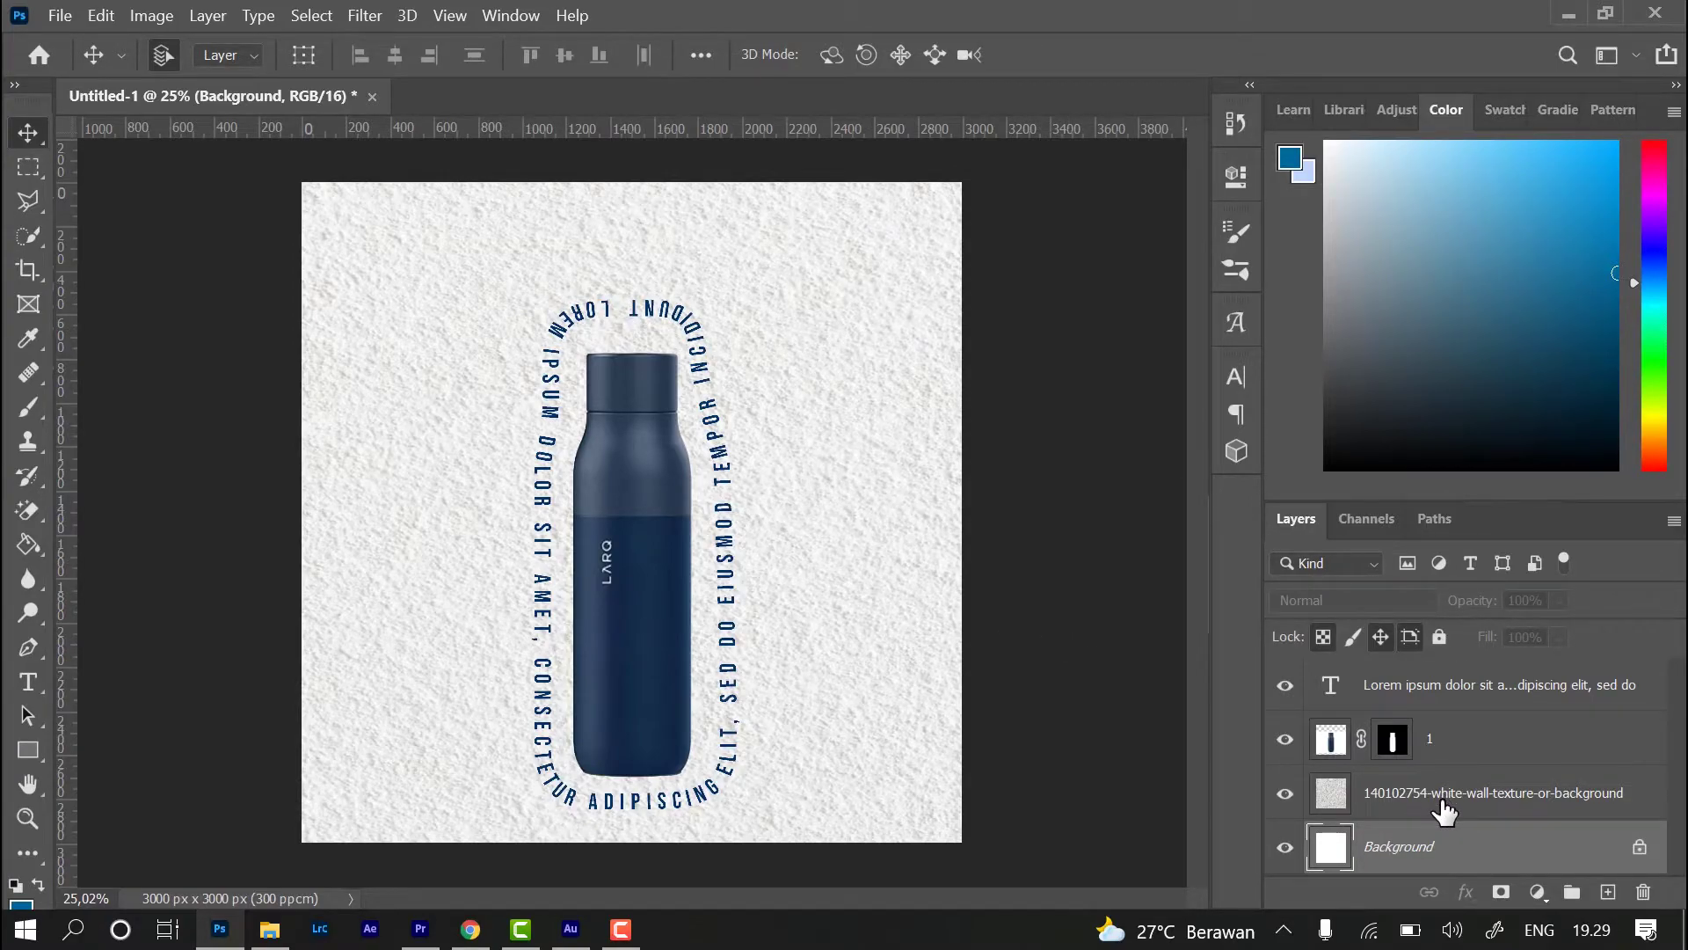
# - Add a separate text line reading LARQ BOTTLE in the empty area above the bottle
pyautogui.click(1372, 700)
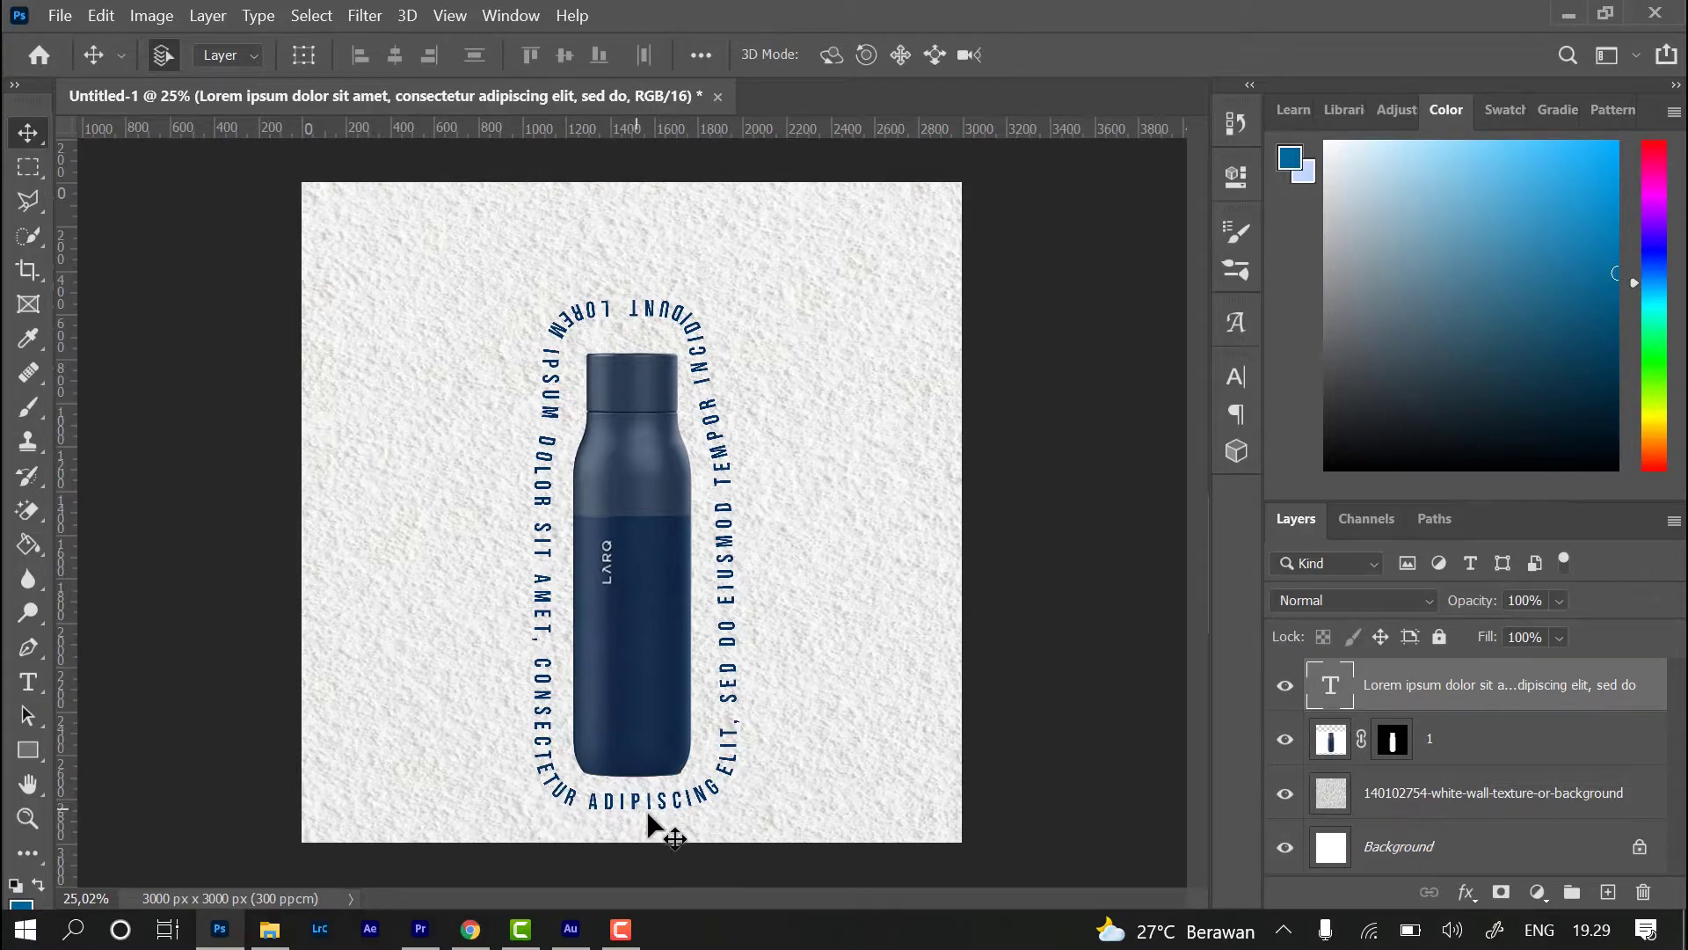
pyautogui.click(28, 682)
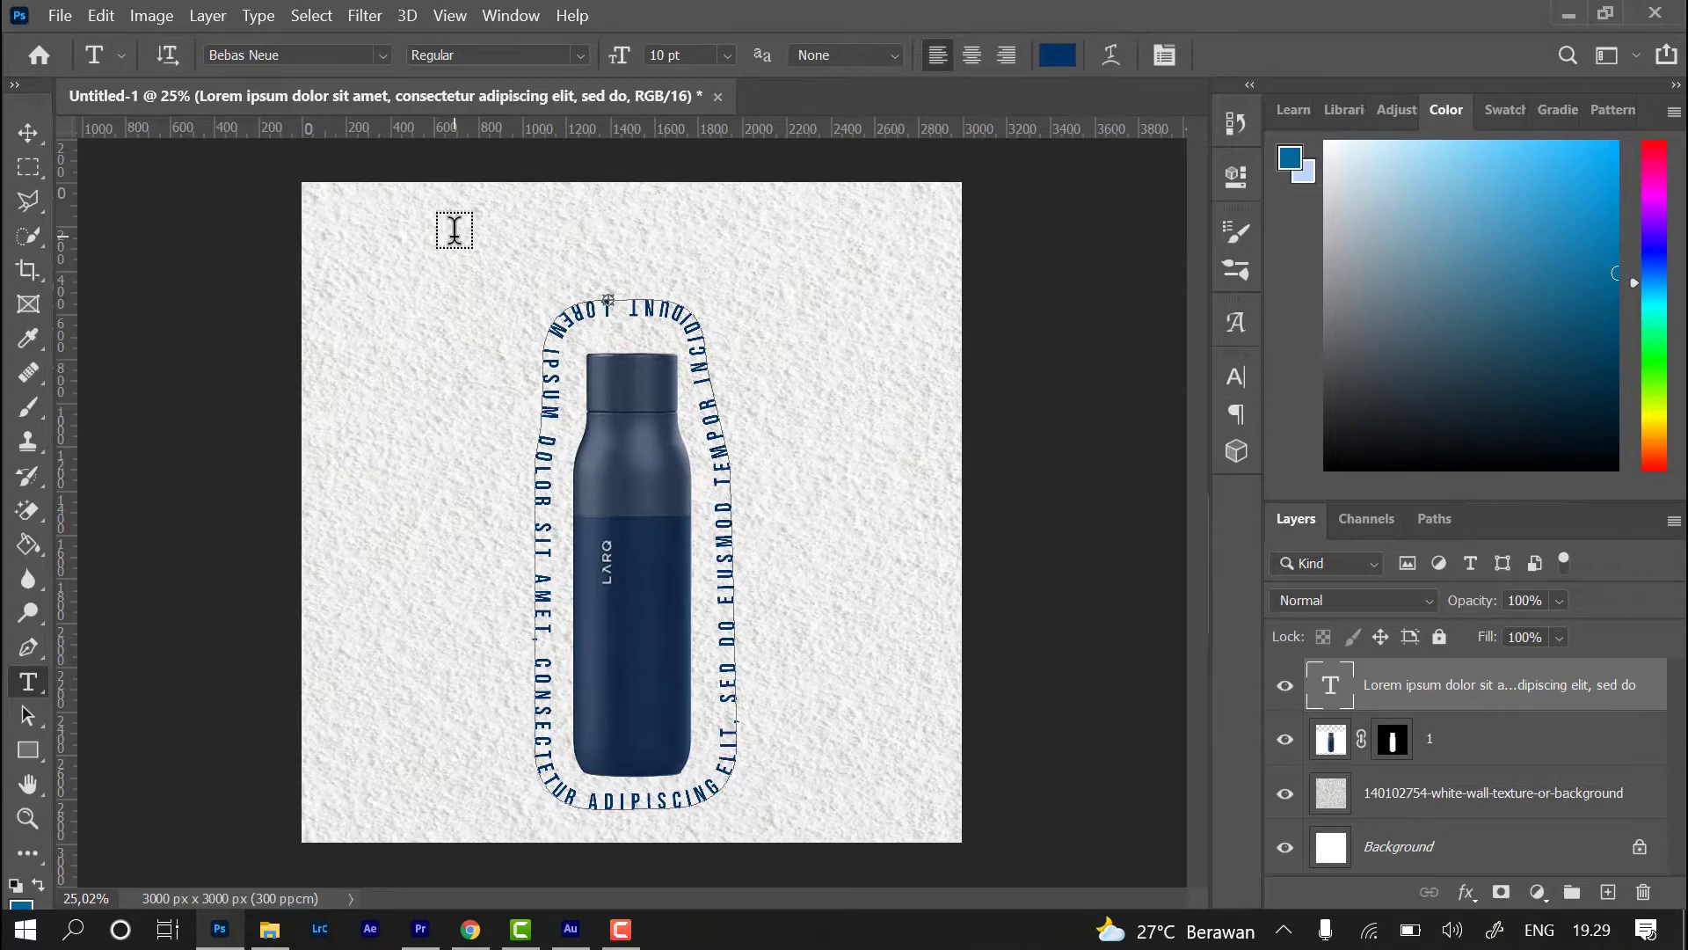
pyautogui.click(454, 231)
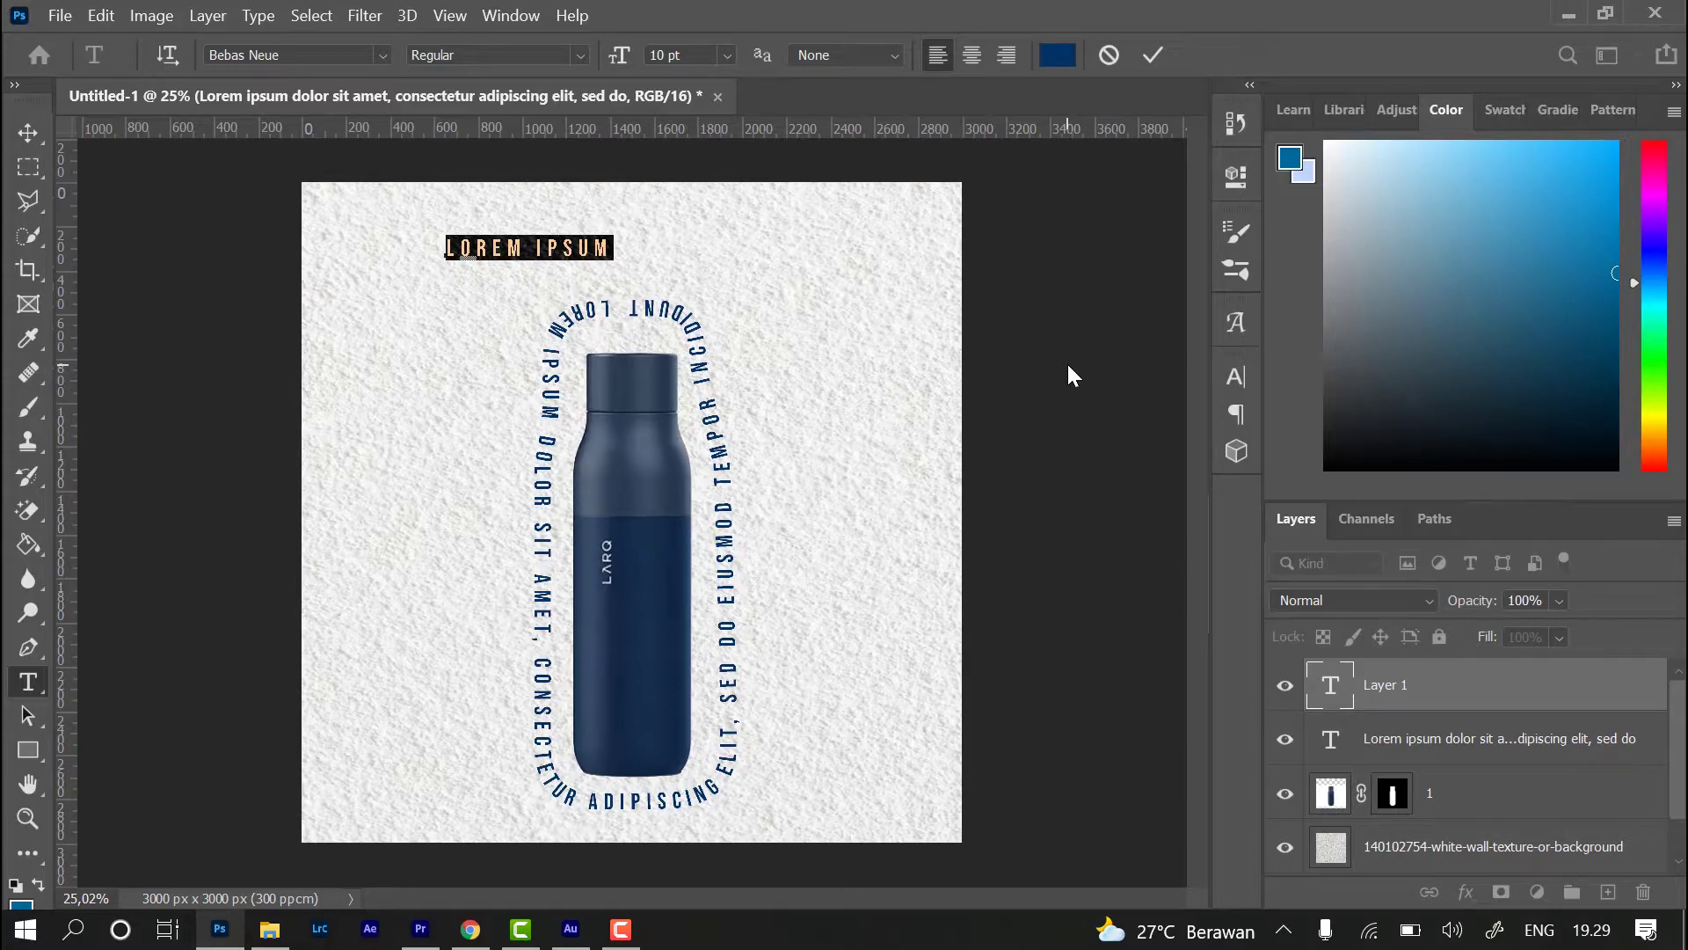
pyautogui.press('BackSpace')
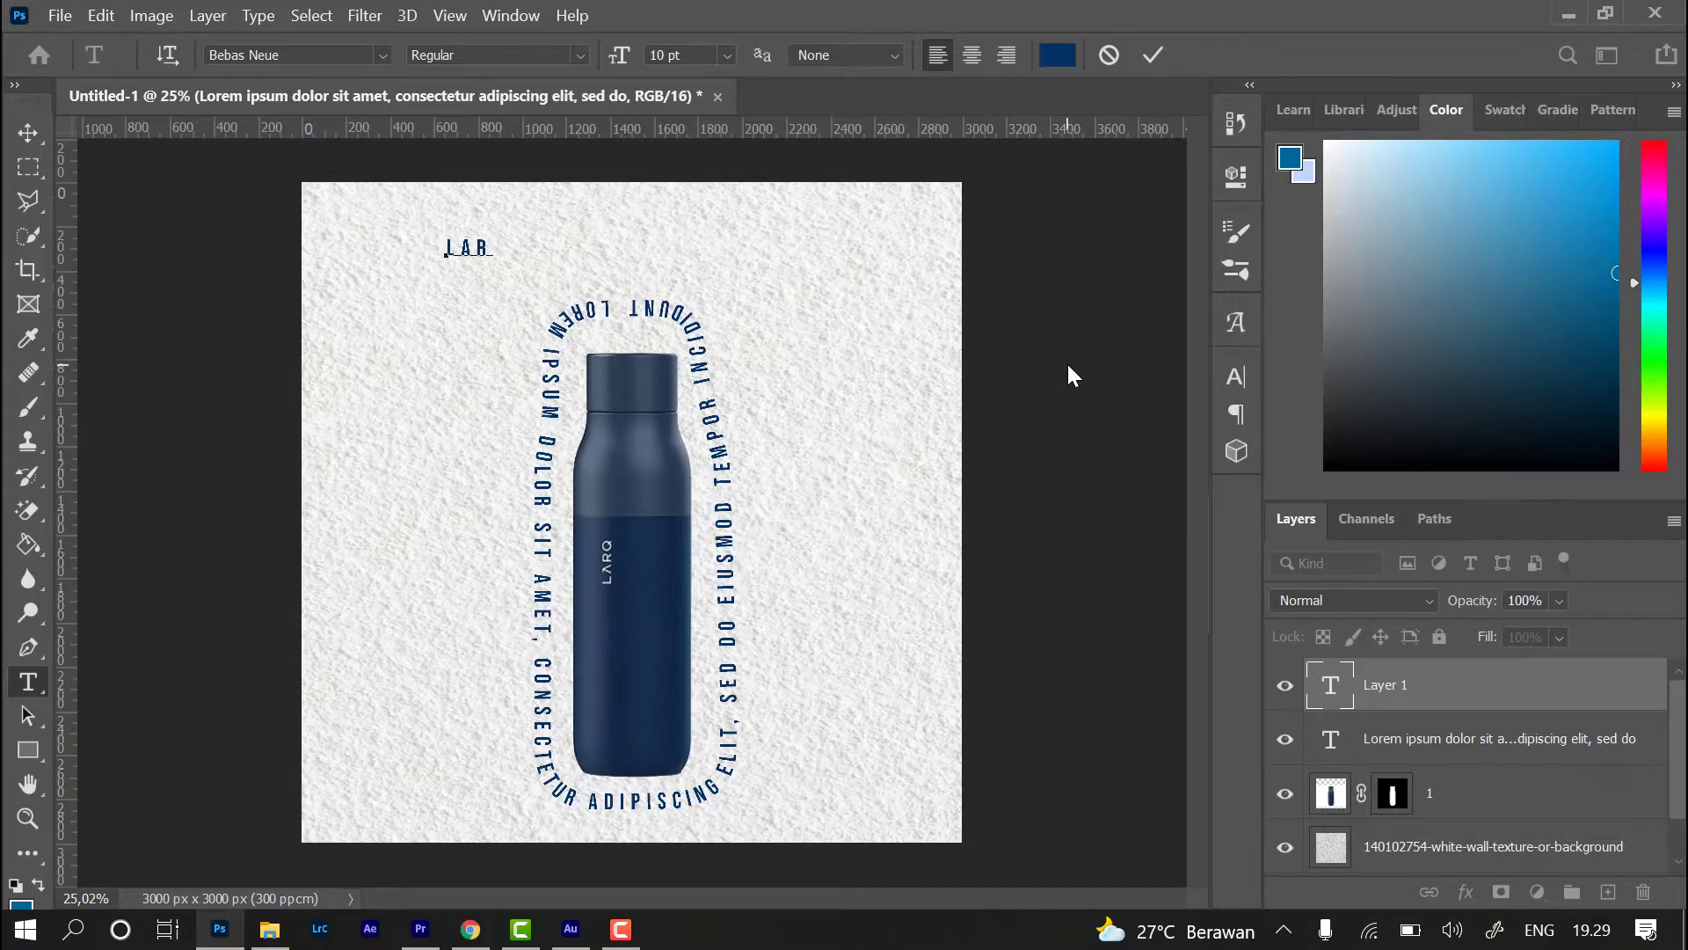
# - Set the LARQ BOTTLE title in Trajan Pro at 18 pt and center it above the bottle
pyautogui.hotkey('ctrl', 'a')
pyautogui.click(307, 55)
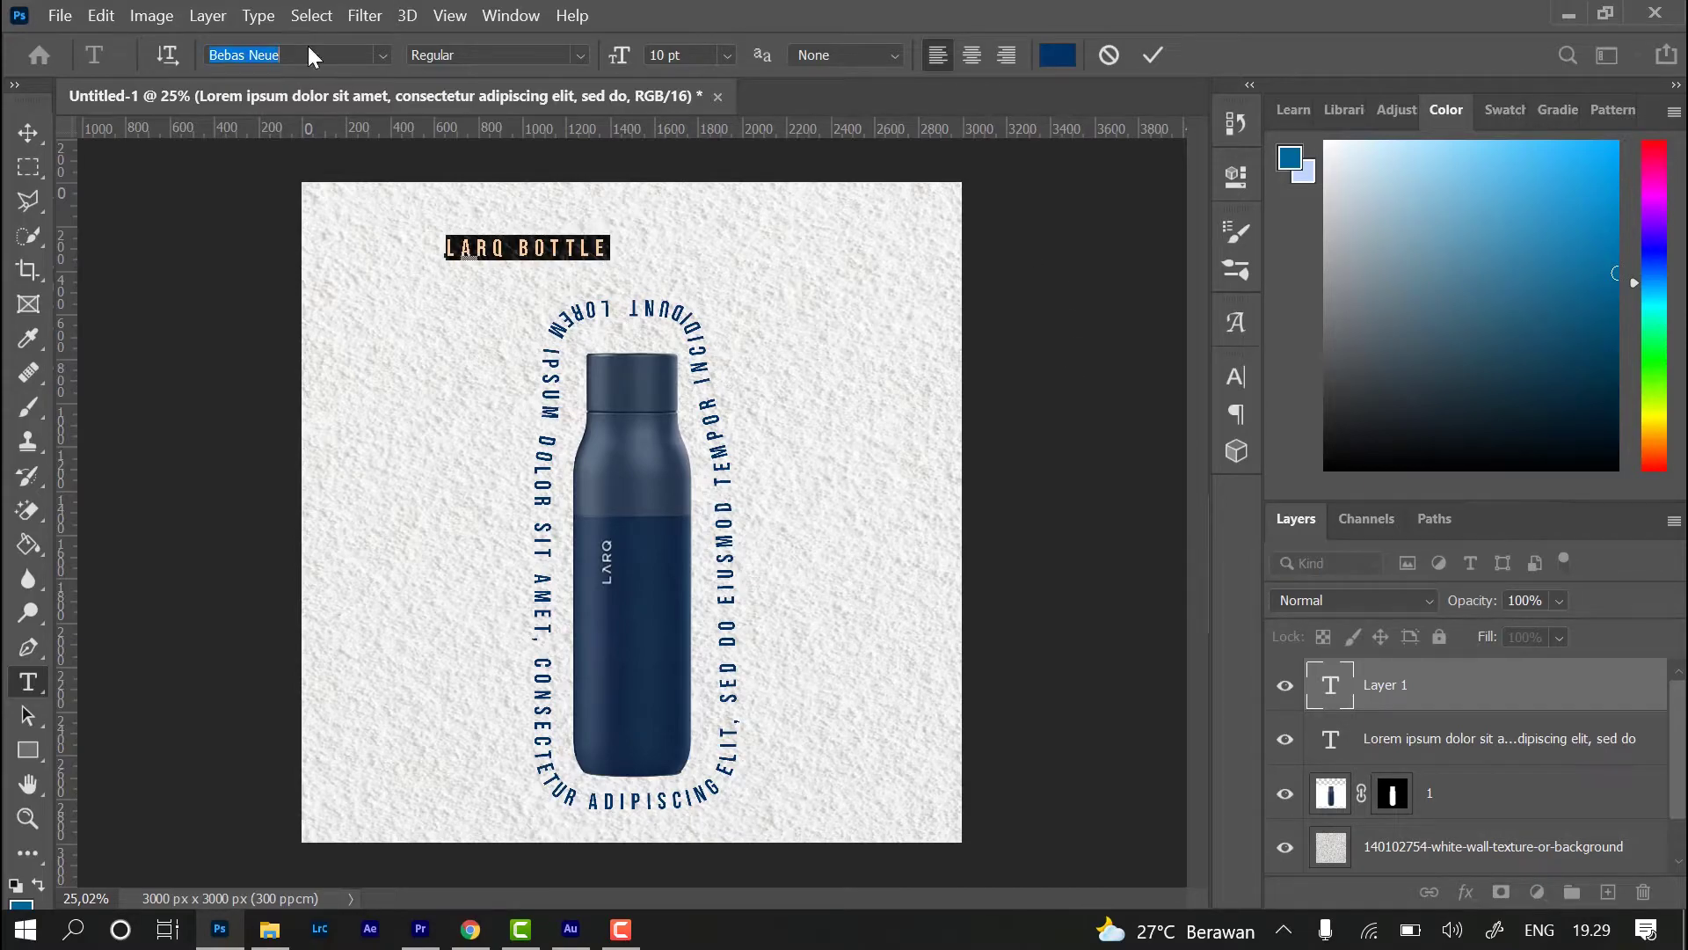
pyautogui.scroll(2, 308, 55)
pyautogui.scroll(1, 309, 53)
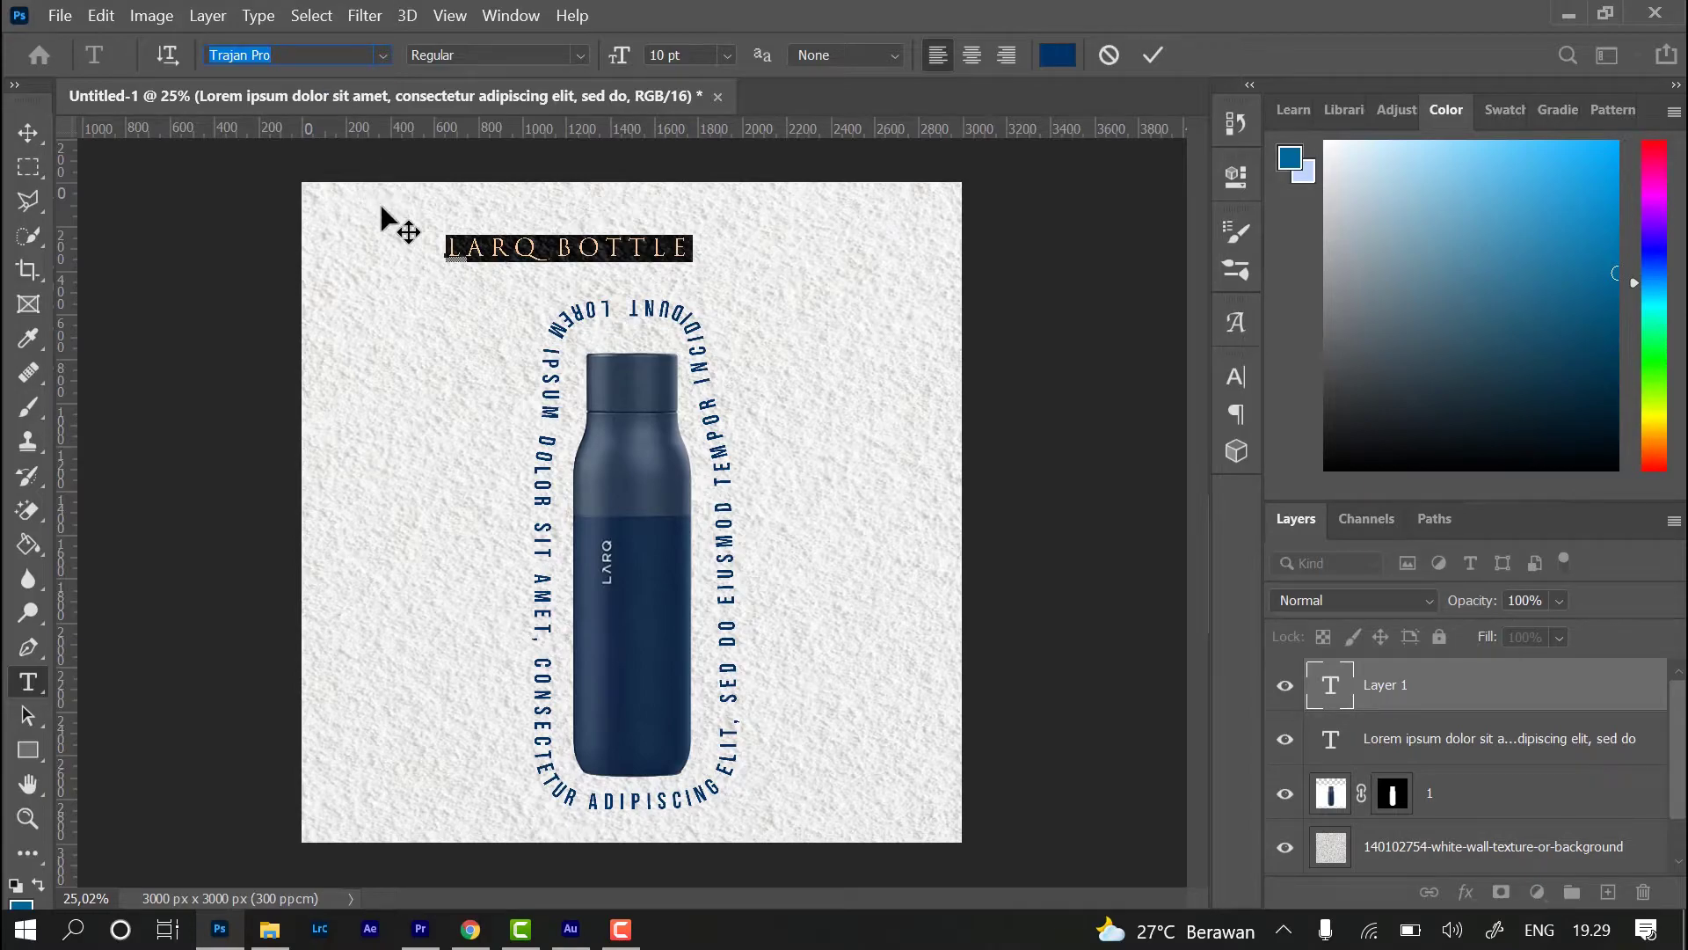
pyautogui.click(704, 56)
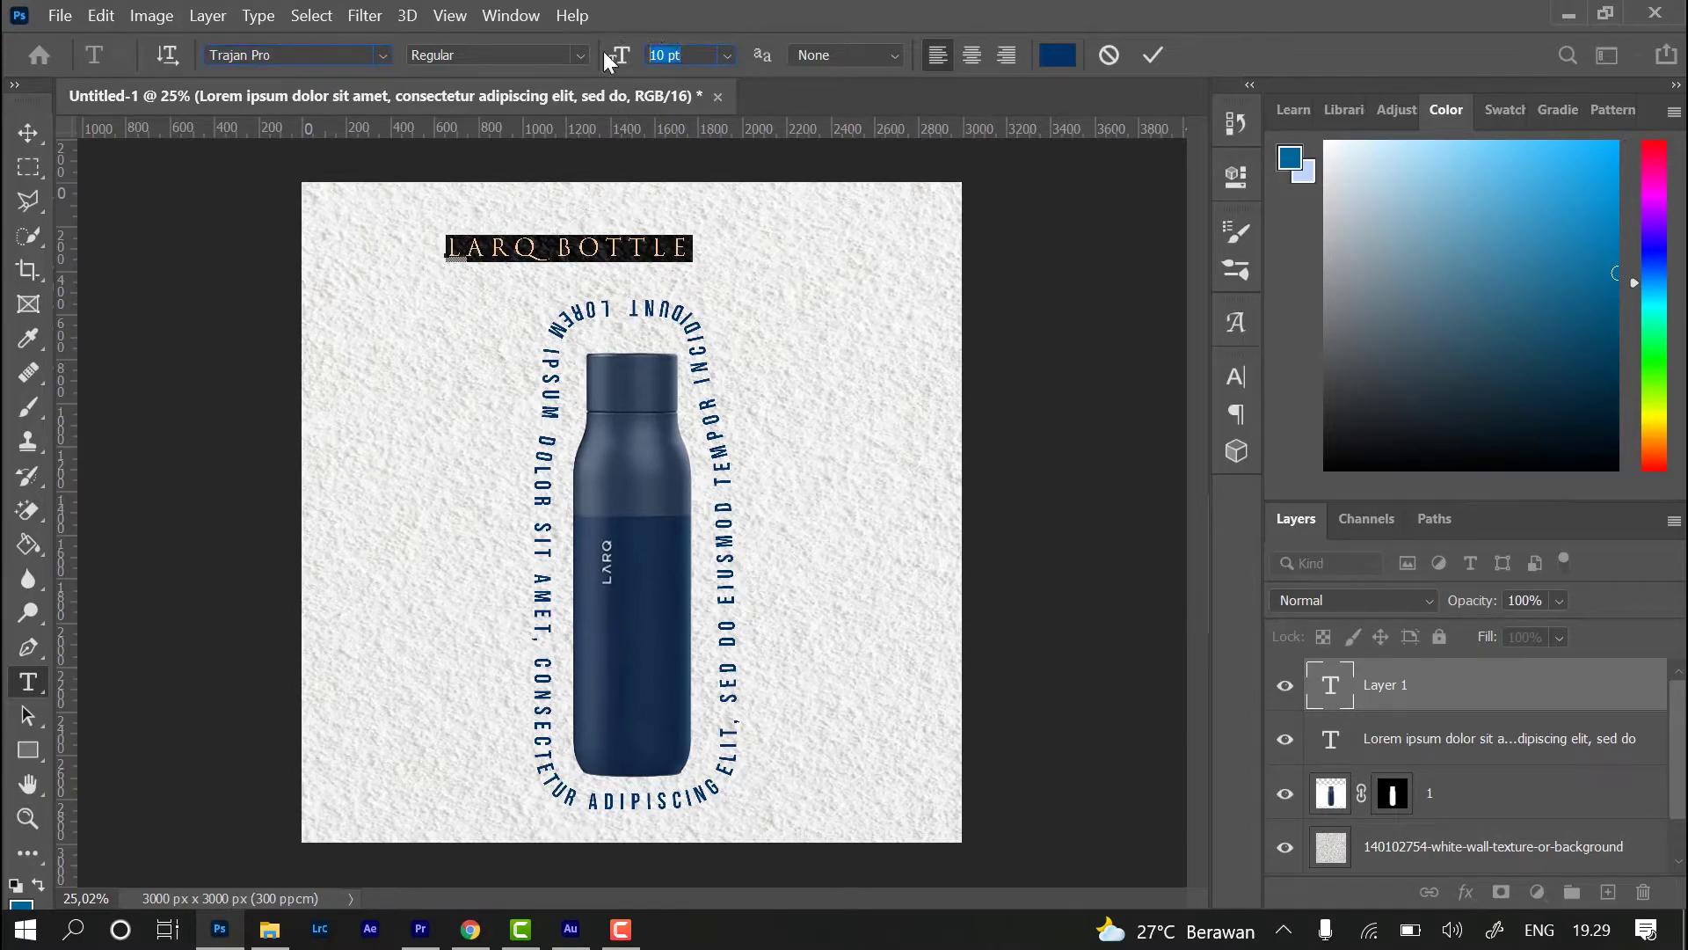
pyautogui.scroll(8, 673, 55)
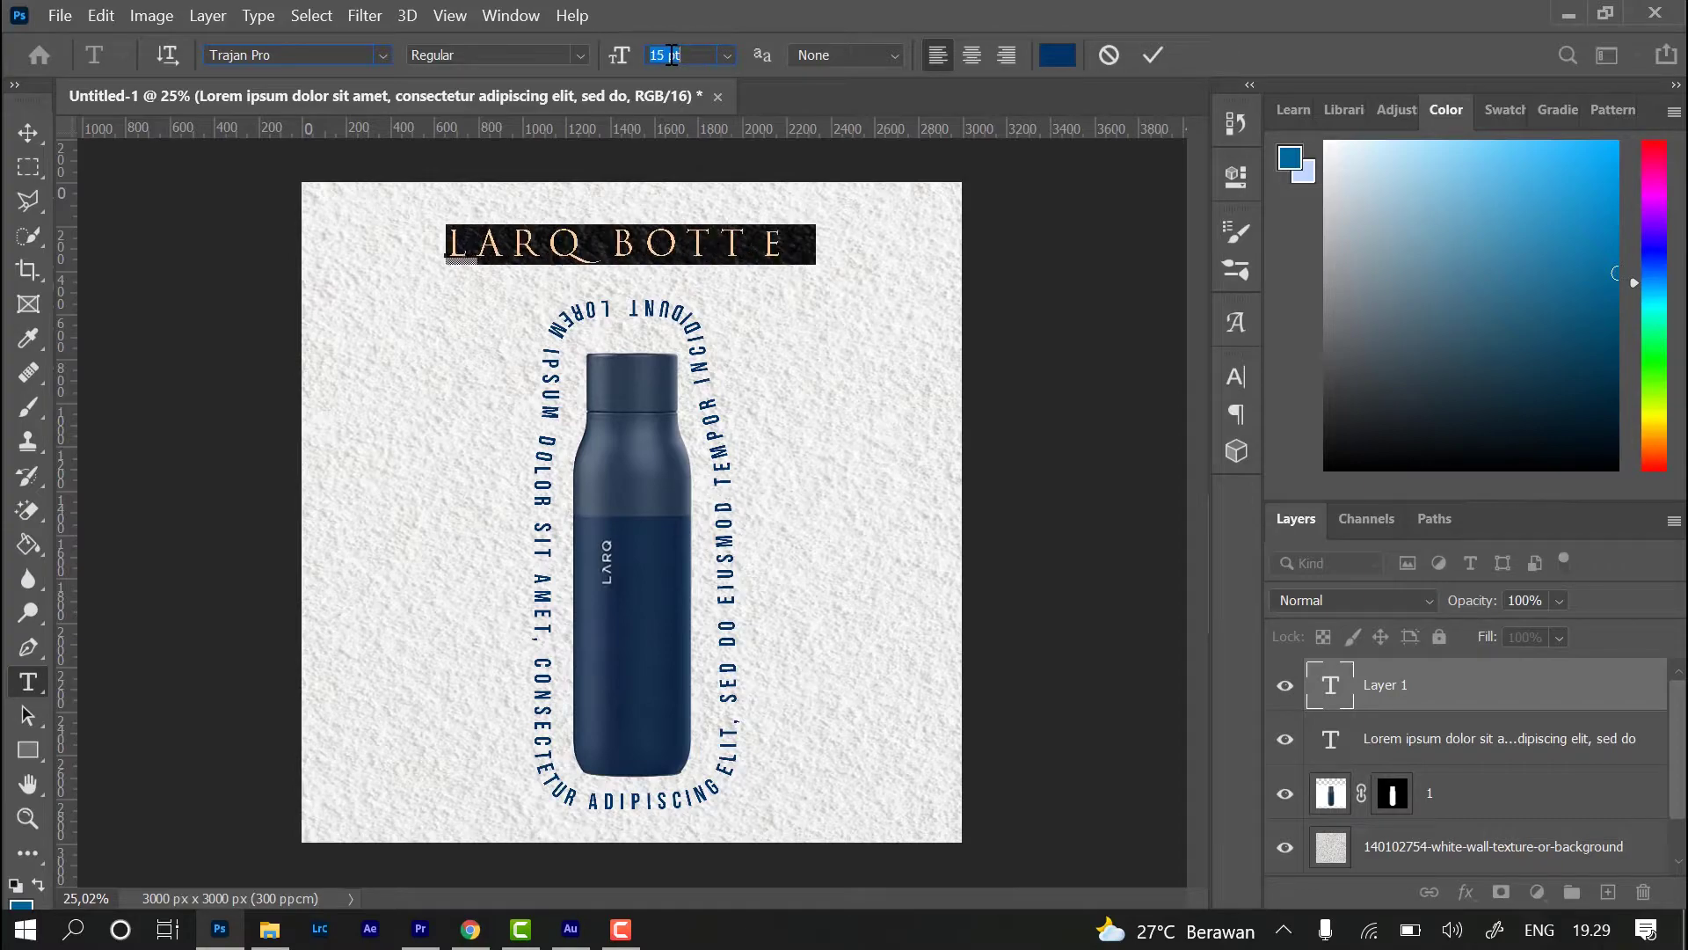
pyautogui.hotkey('ctrl', 'Return')
pyautogui.press('v')
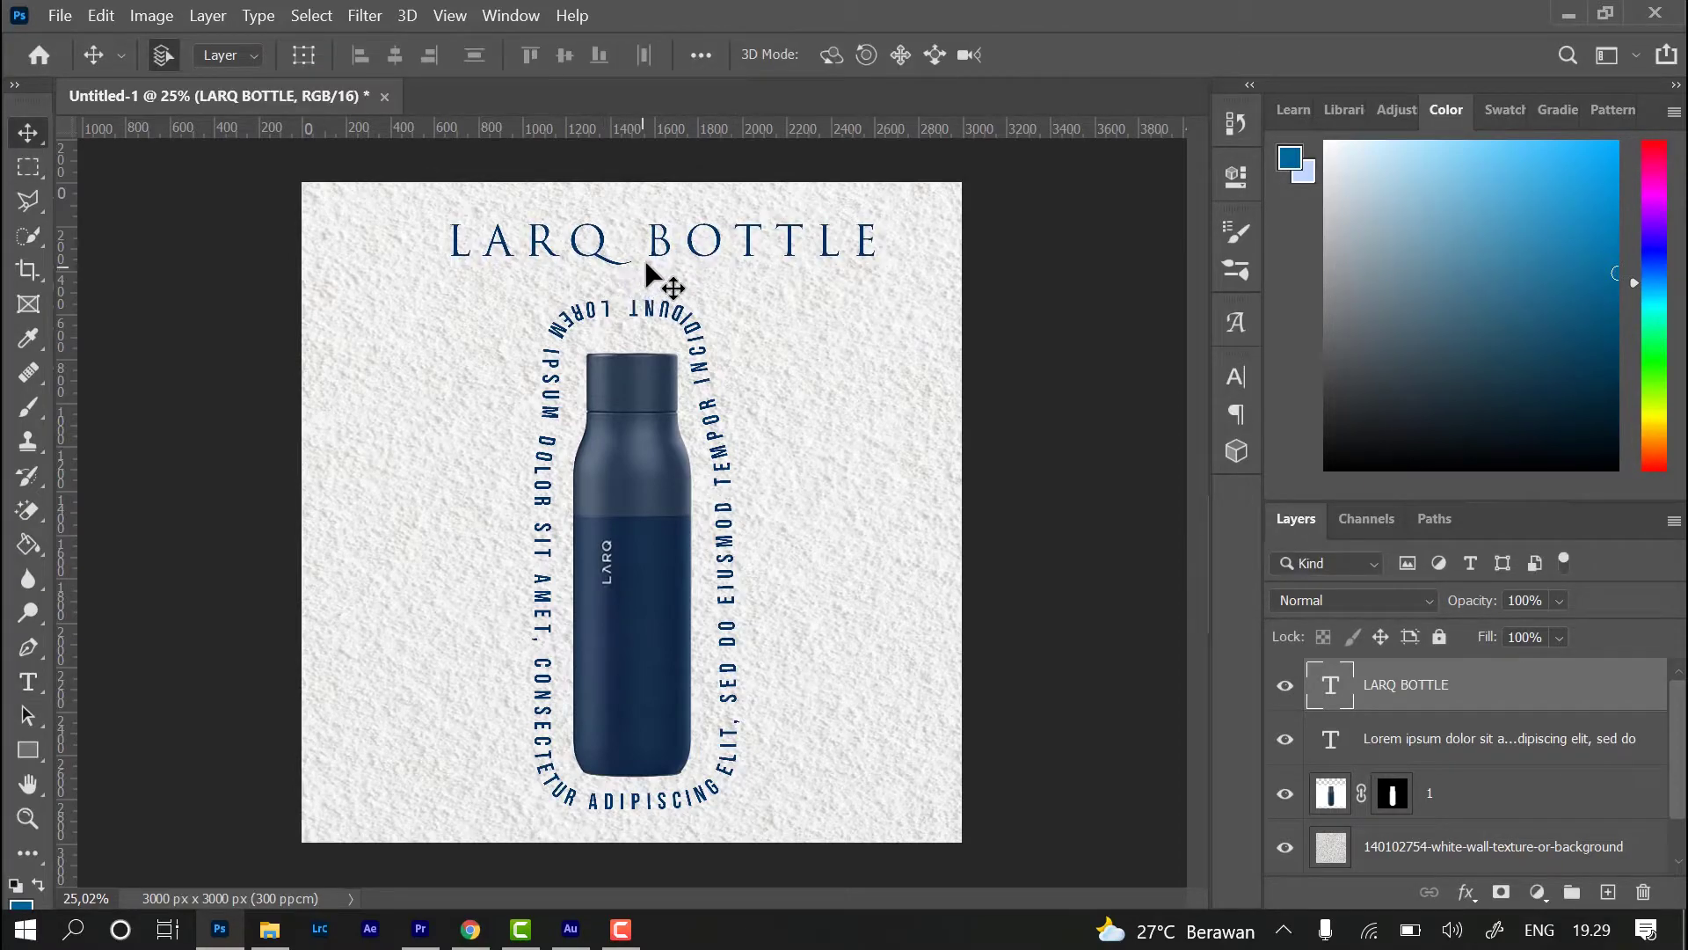
pyautogui.moveTo(646, 272); pyautogui.dragTo(631, 293)
# - Reduce the title's letters between the first L and the last E to 14 pt and recenter the title above the bottle
pyautogui.press('t')
pyautogui.moveTo(458, 255); pyautogui.dragTo(827, 268)
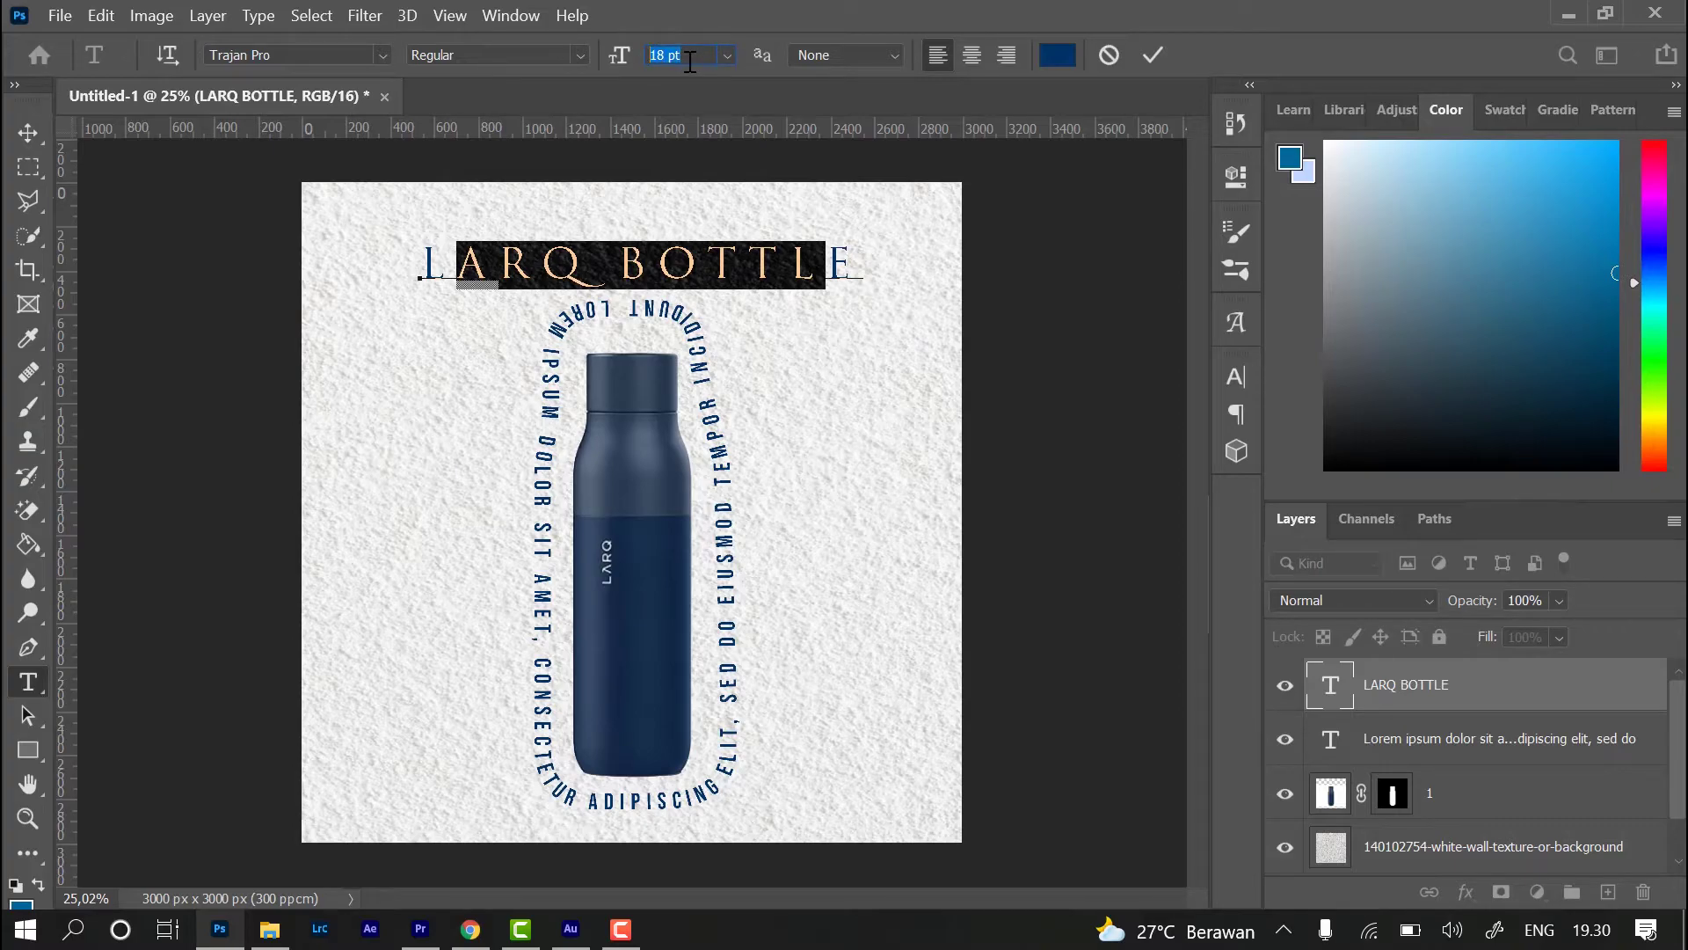
pyautogui.press('Down')
pyautogui.press('Down')
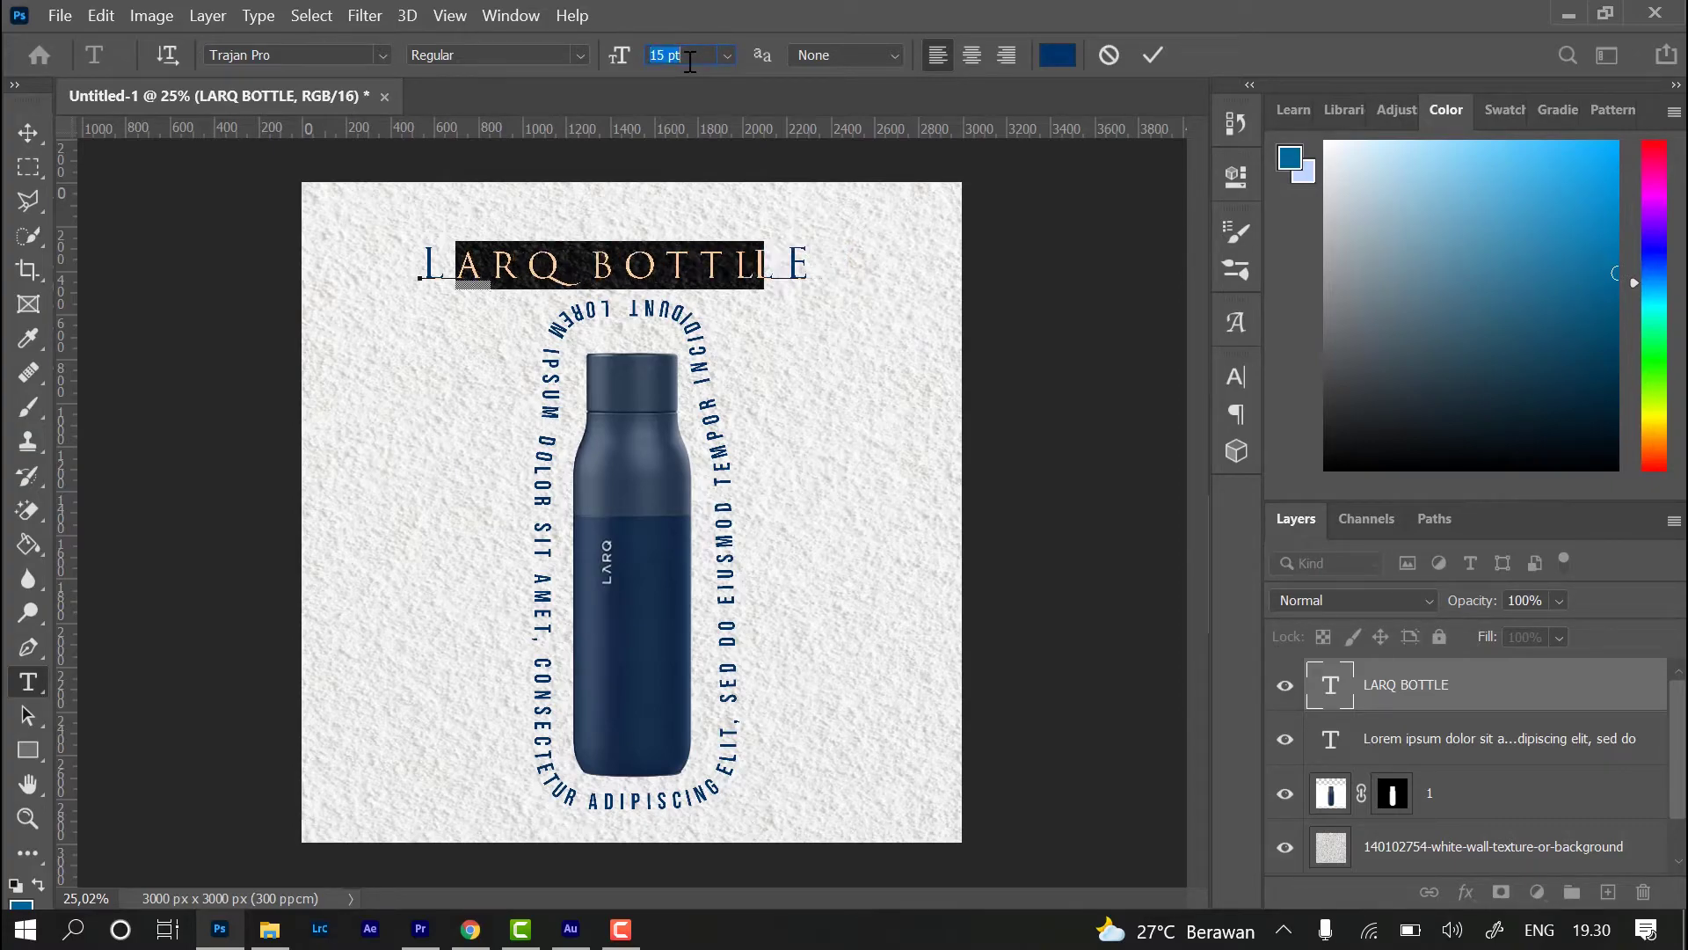
pyautogui.press('Down')
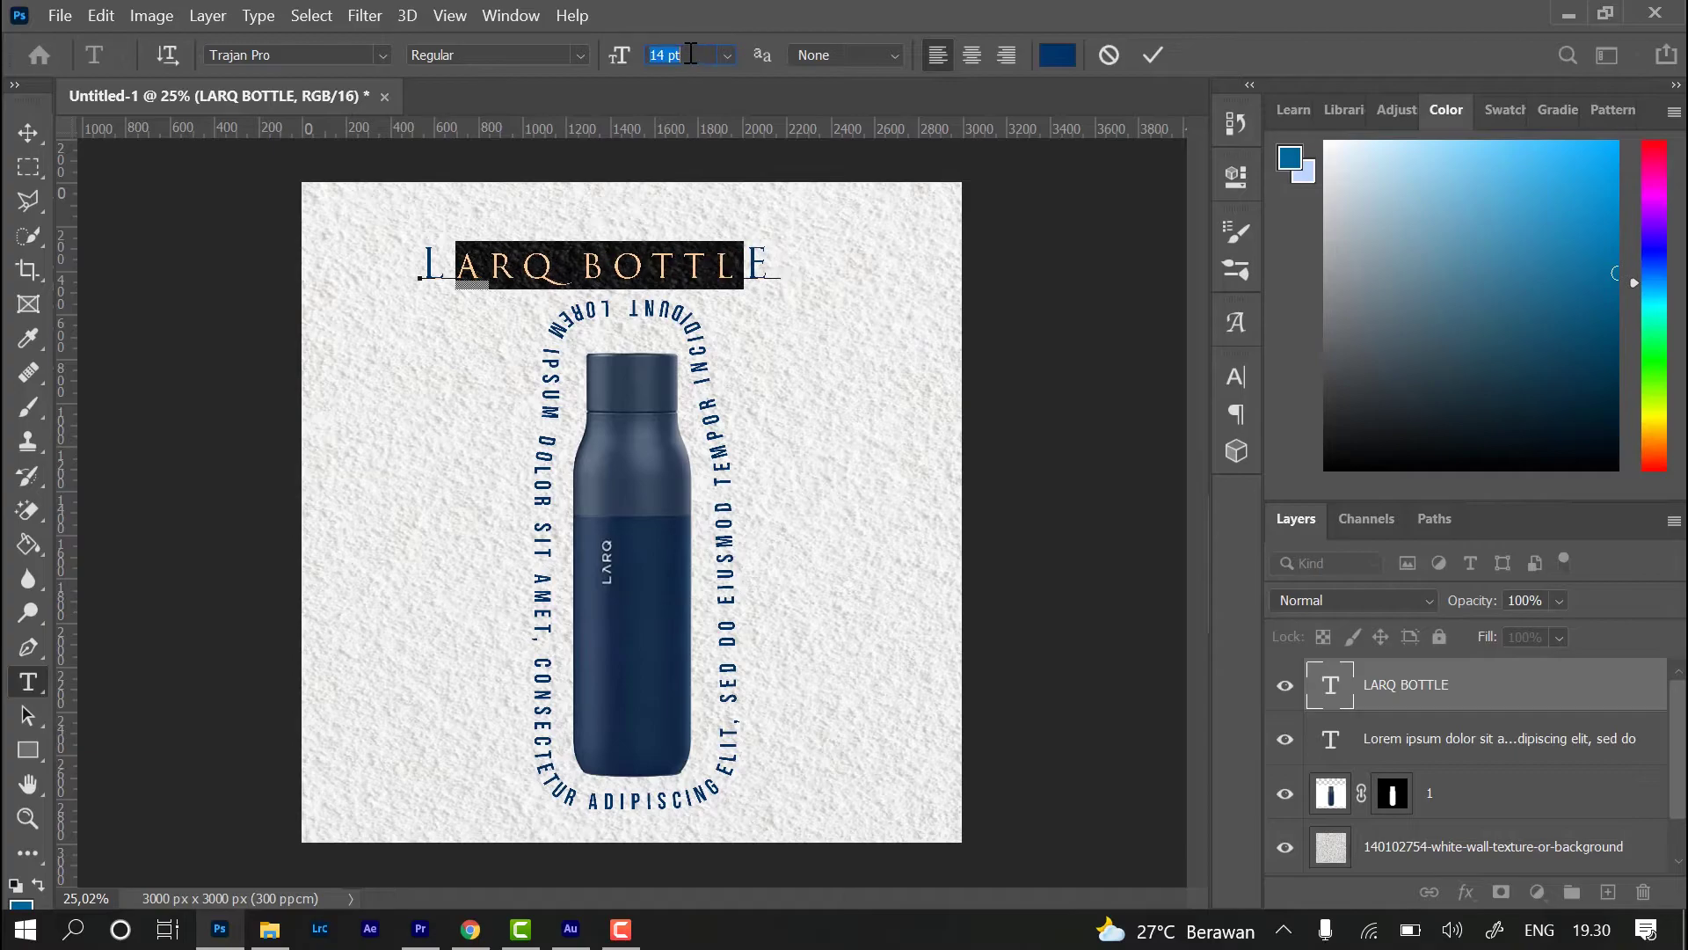
pyautogui.click(1105, 55)
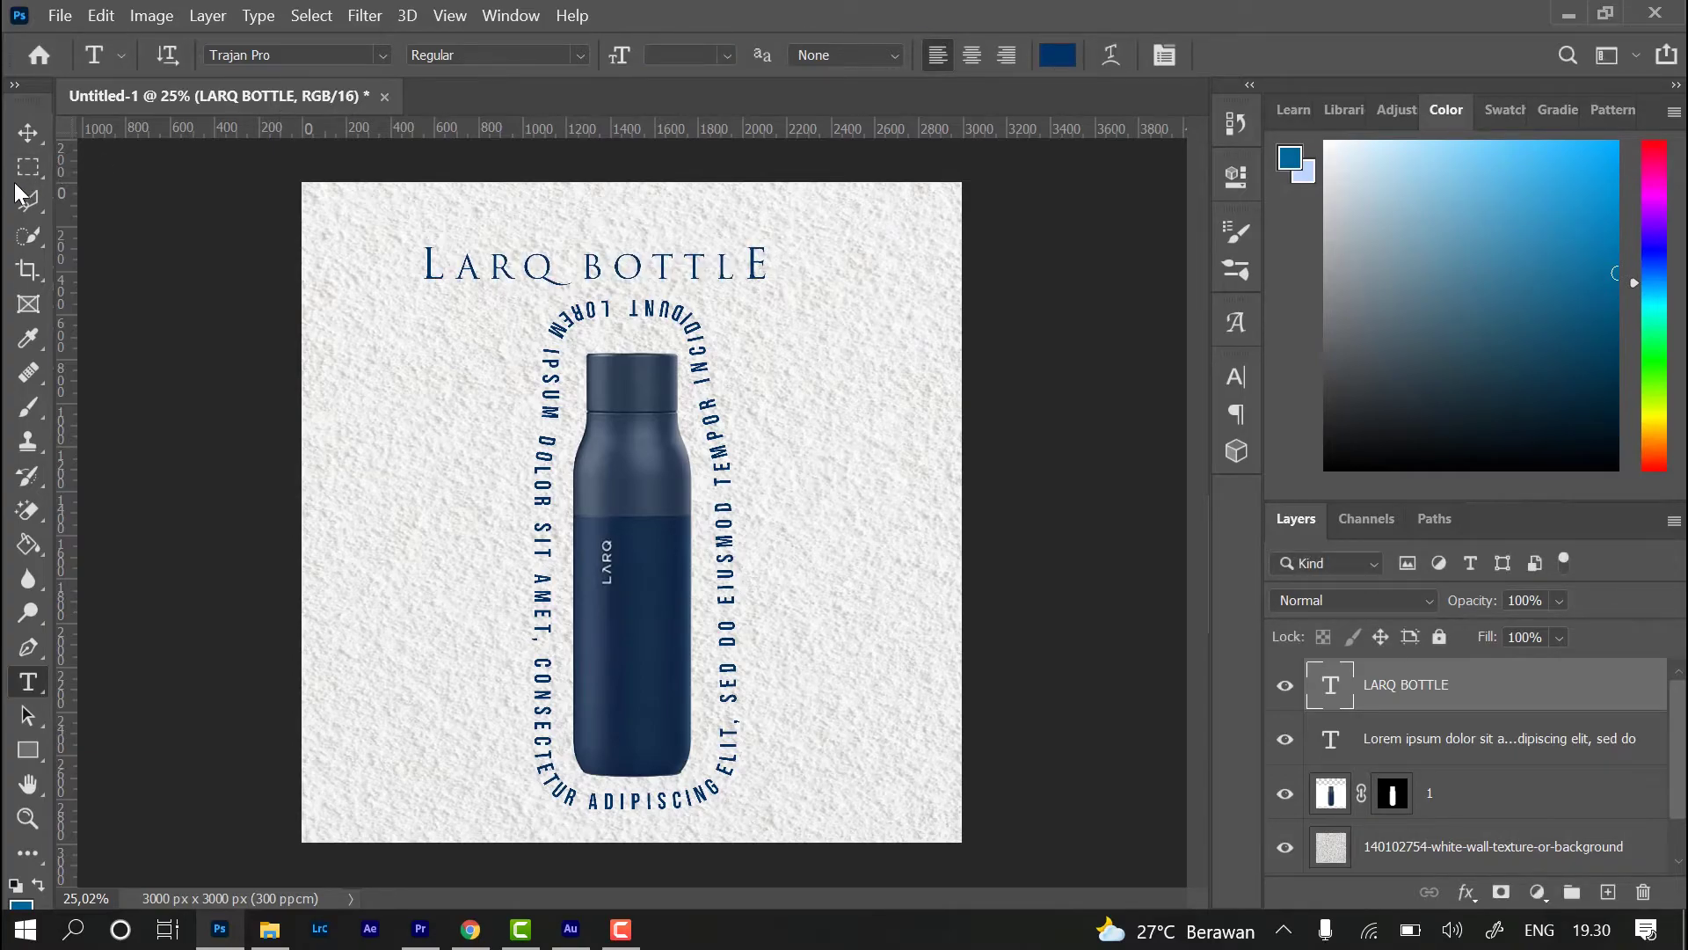
pyautogui.click(27, 133)
pyautogui.moveTo(592, 284); pyautogui.dragTo(628, 281)
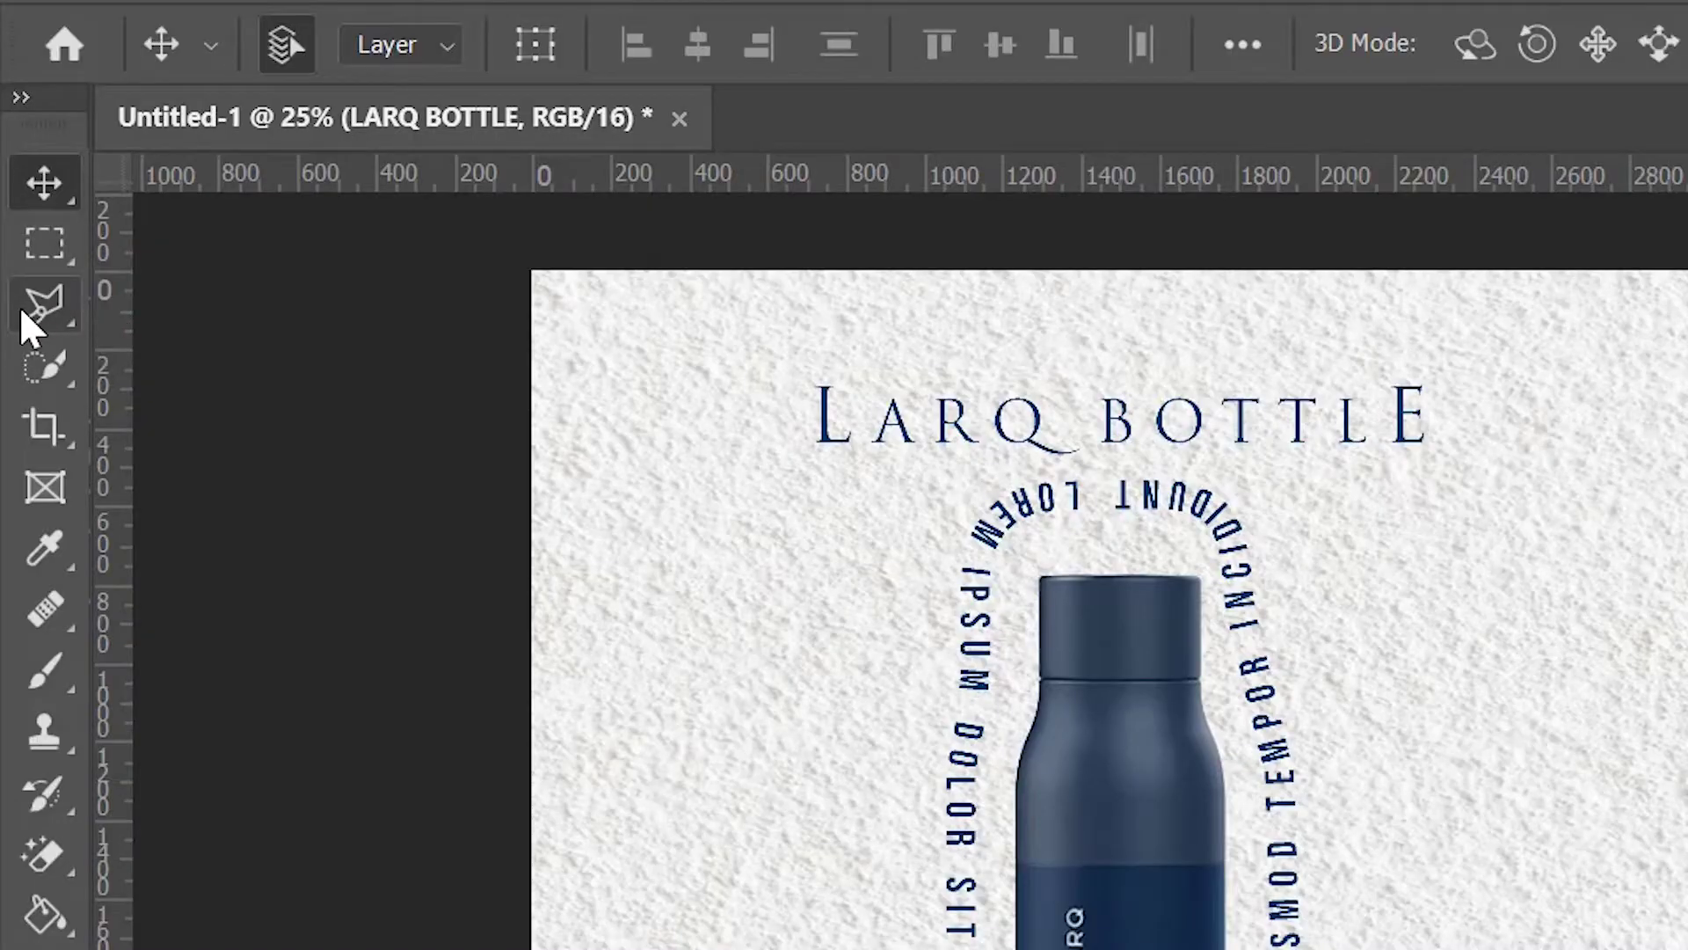
# - Outline a zigzag-edged selection over the canvas's lower-left corner with the Polygonal Lasso and add a new layer for it
pyautogui.click(23, 202)
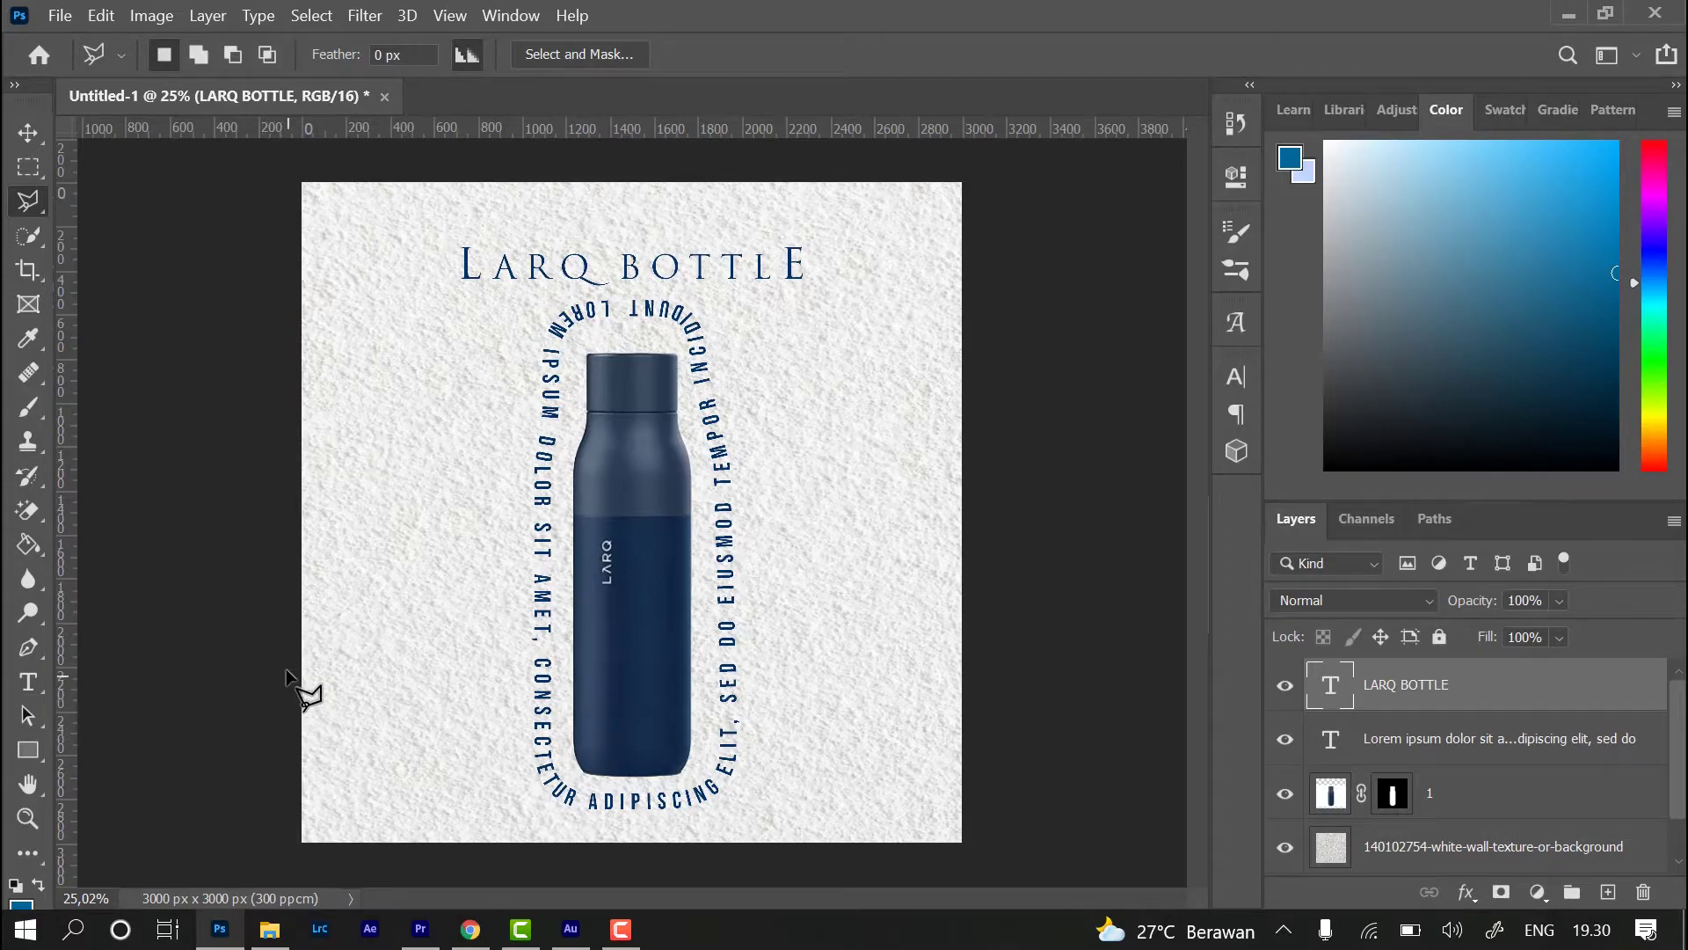
pyautogui.click(465, 857)
pyautogui.click(240, 878)
pyautogui.click(1609, 894)
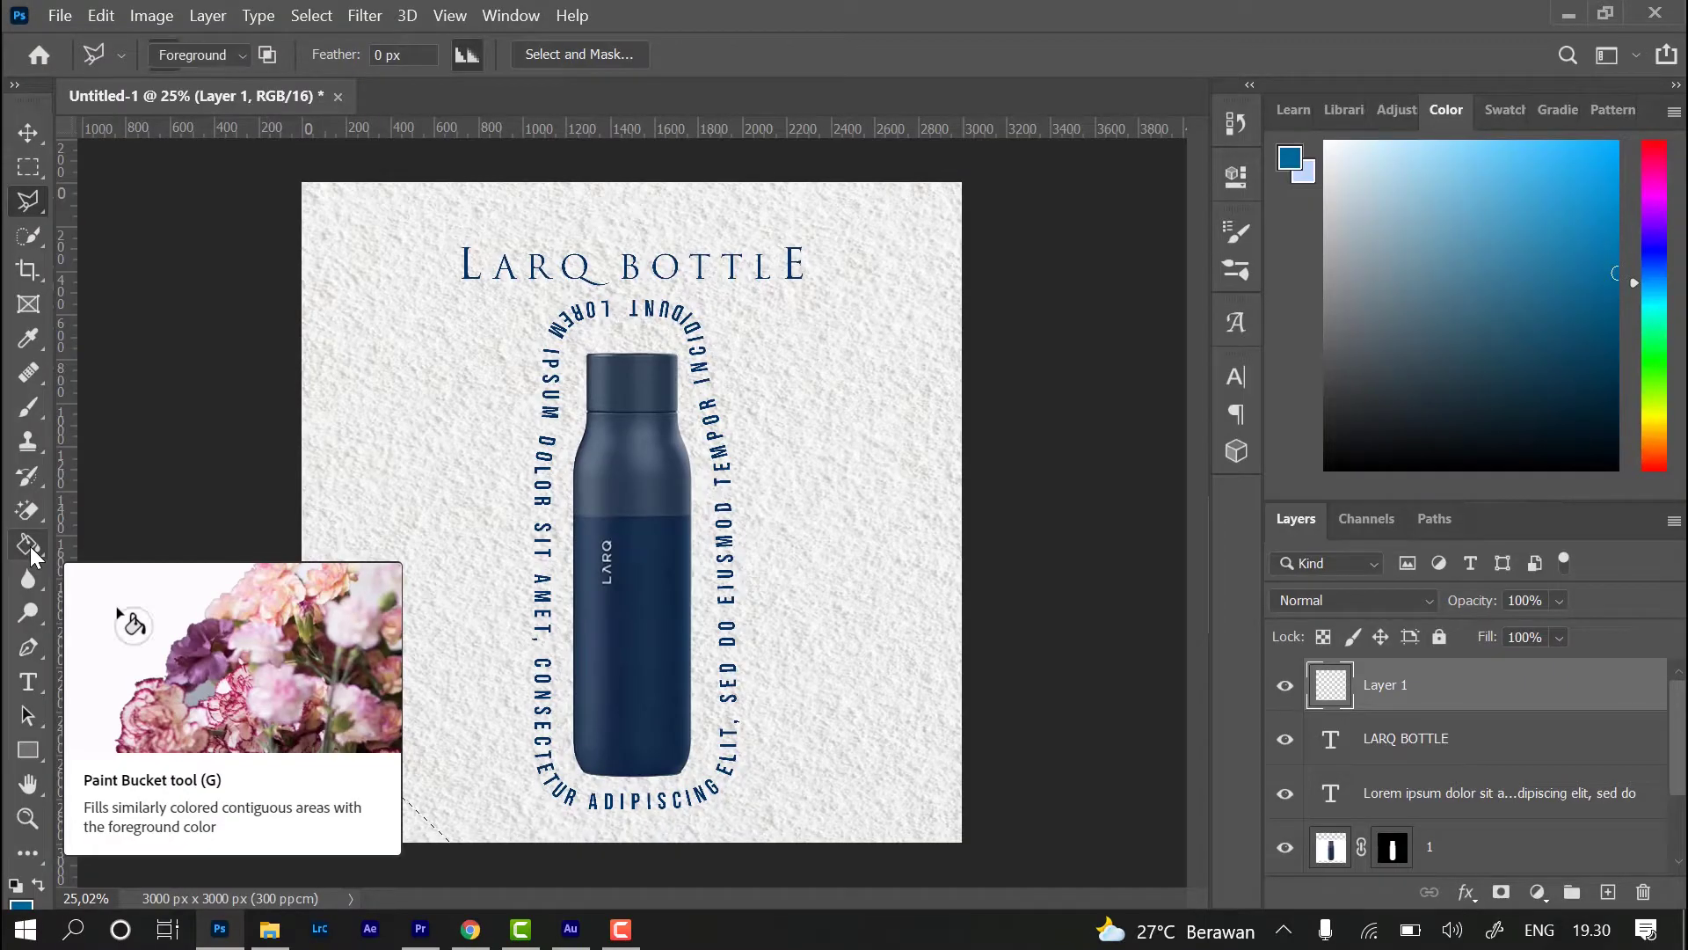
# - Fill the zigzag corner selection on the new layer with the color #003366
pyautogui.click(29, 547)
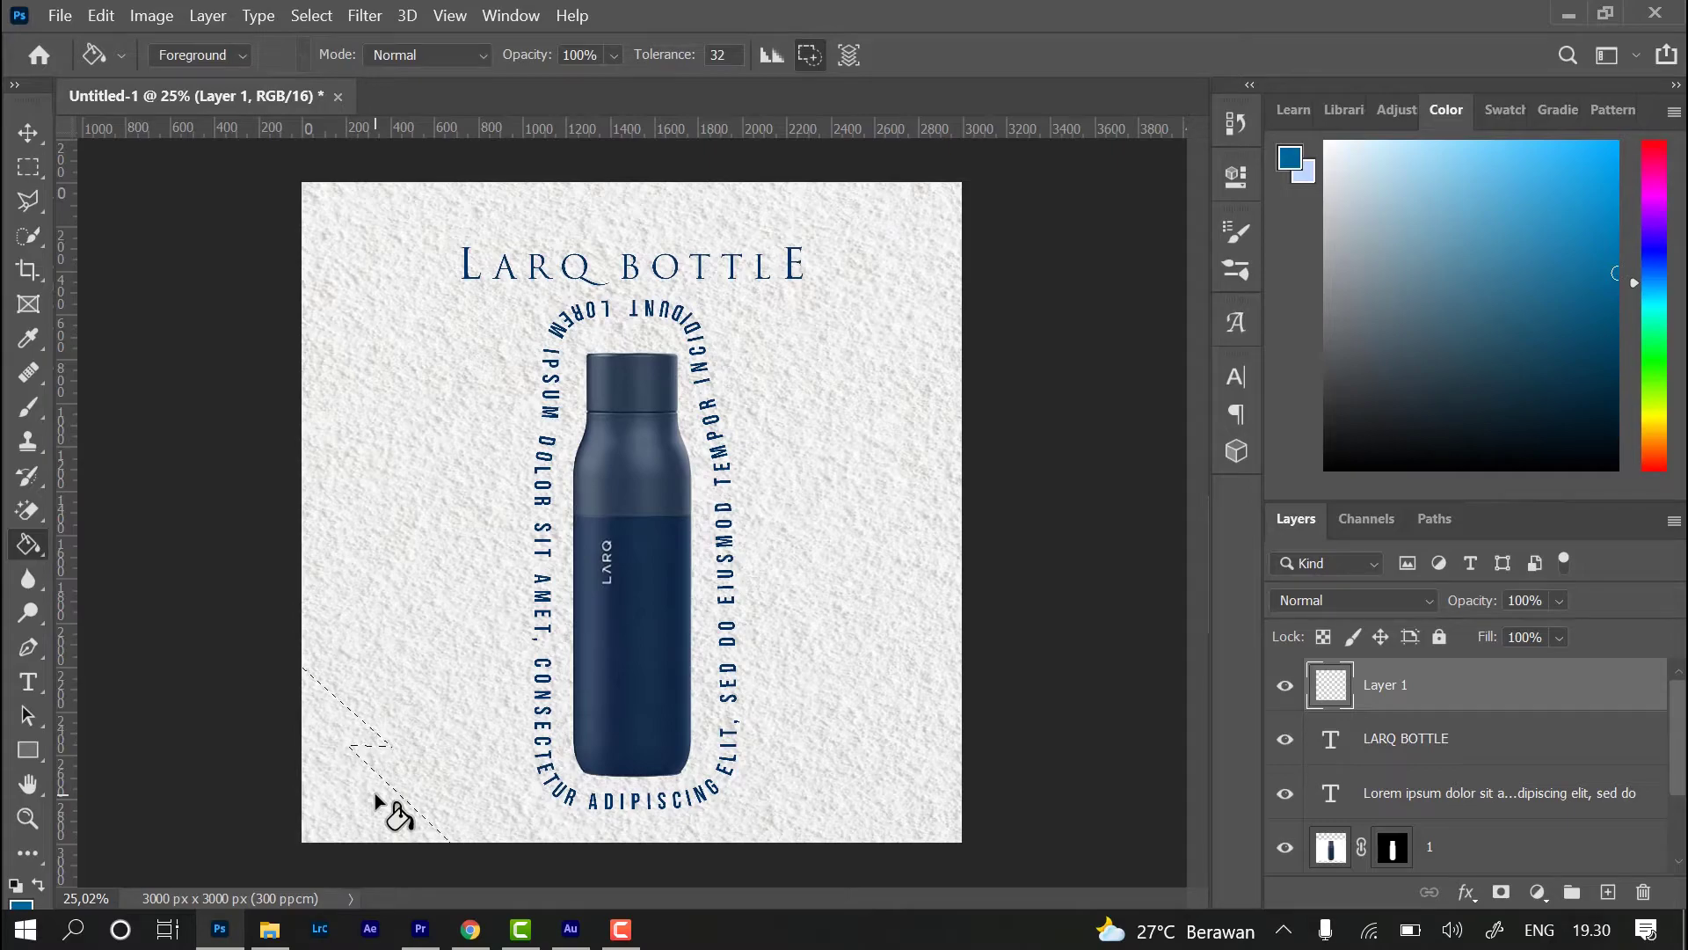
pyautogui.click(19, 904)
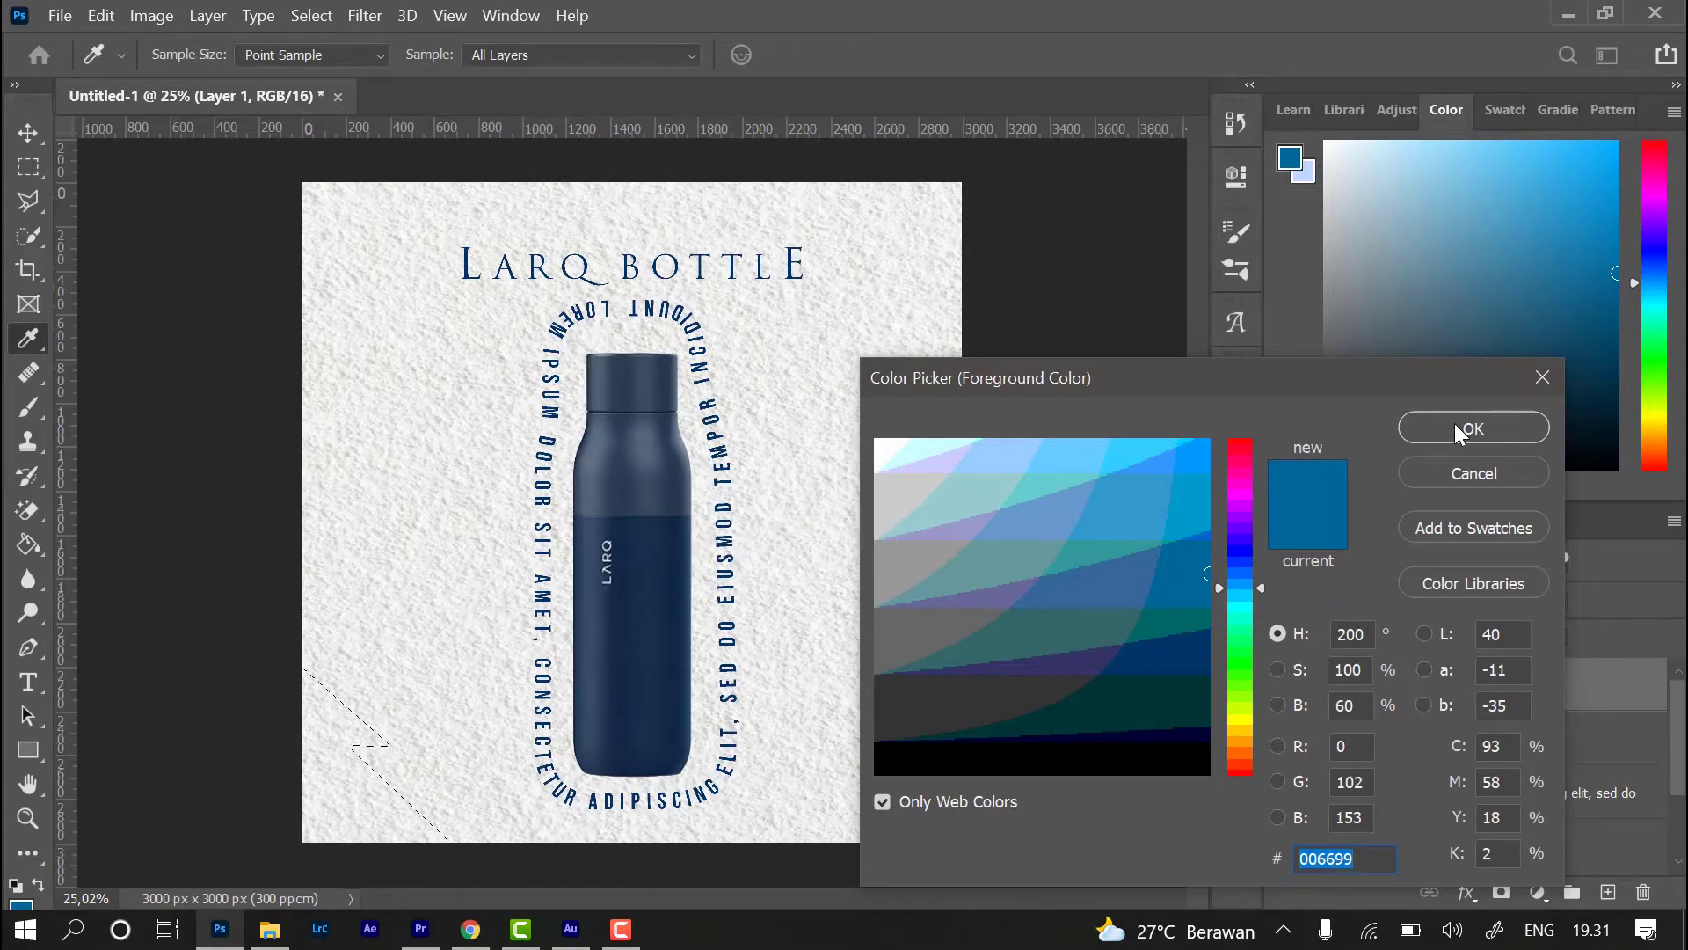
pyautogui.write('003366')
pyautogui.click(1421, 419)
pyautogui.press('g')
pyautogui.click(380, 820)
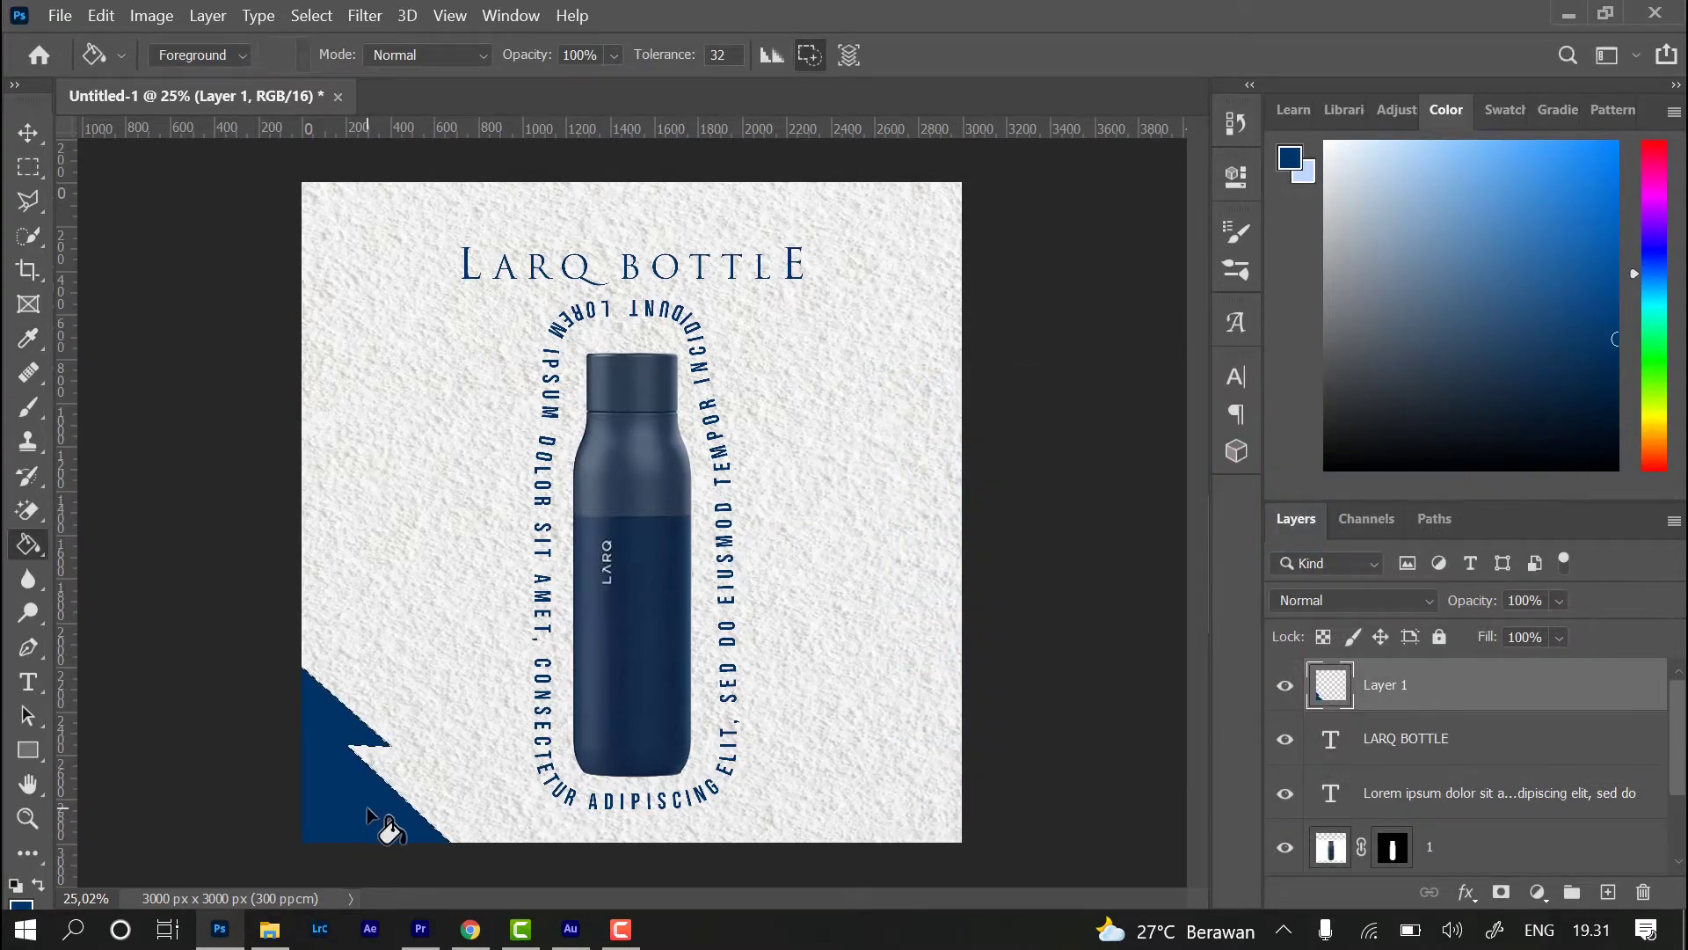
# - Refill the zigzag corner shape with the color #006699 and clear the selection
pyautogui.click(21, 904)
pyautogui.write('006699')
pyautogui.press('Return')
pyautogui.hotkey('alt', 'BackSpace')
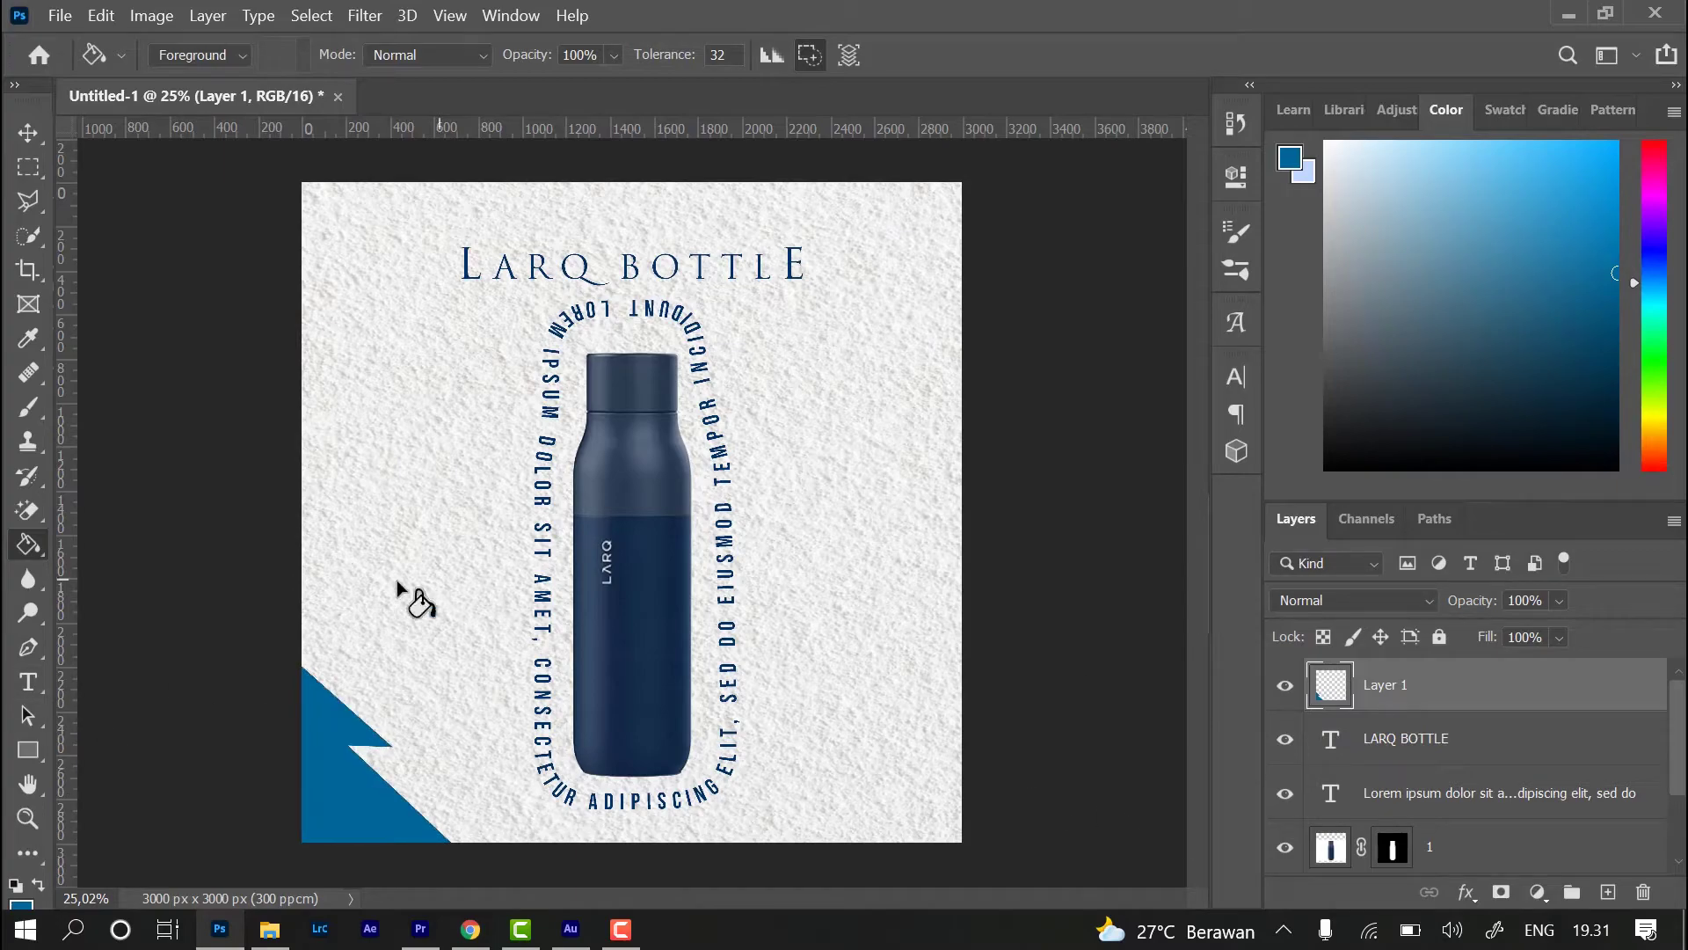
# - Add another new layer and place it directly beneath the blue corner shape's layer
pyautogui.click(28, 200)
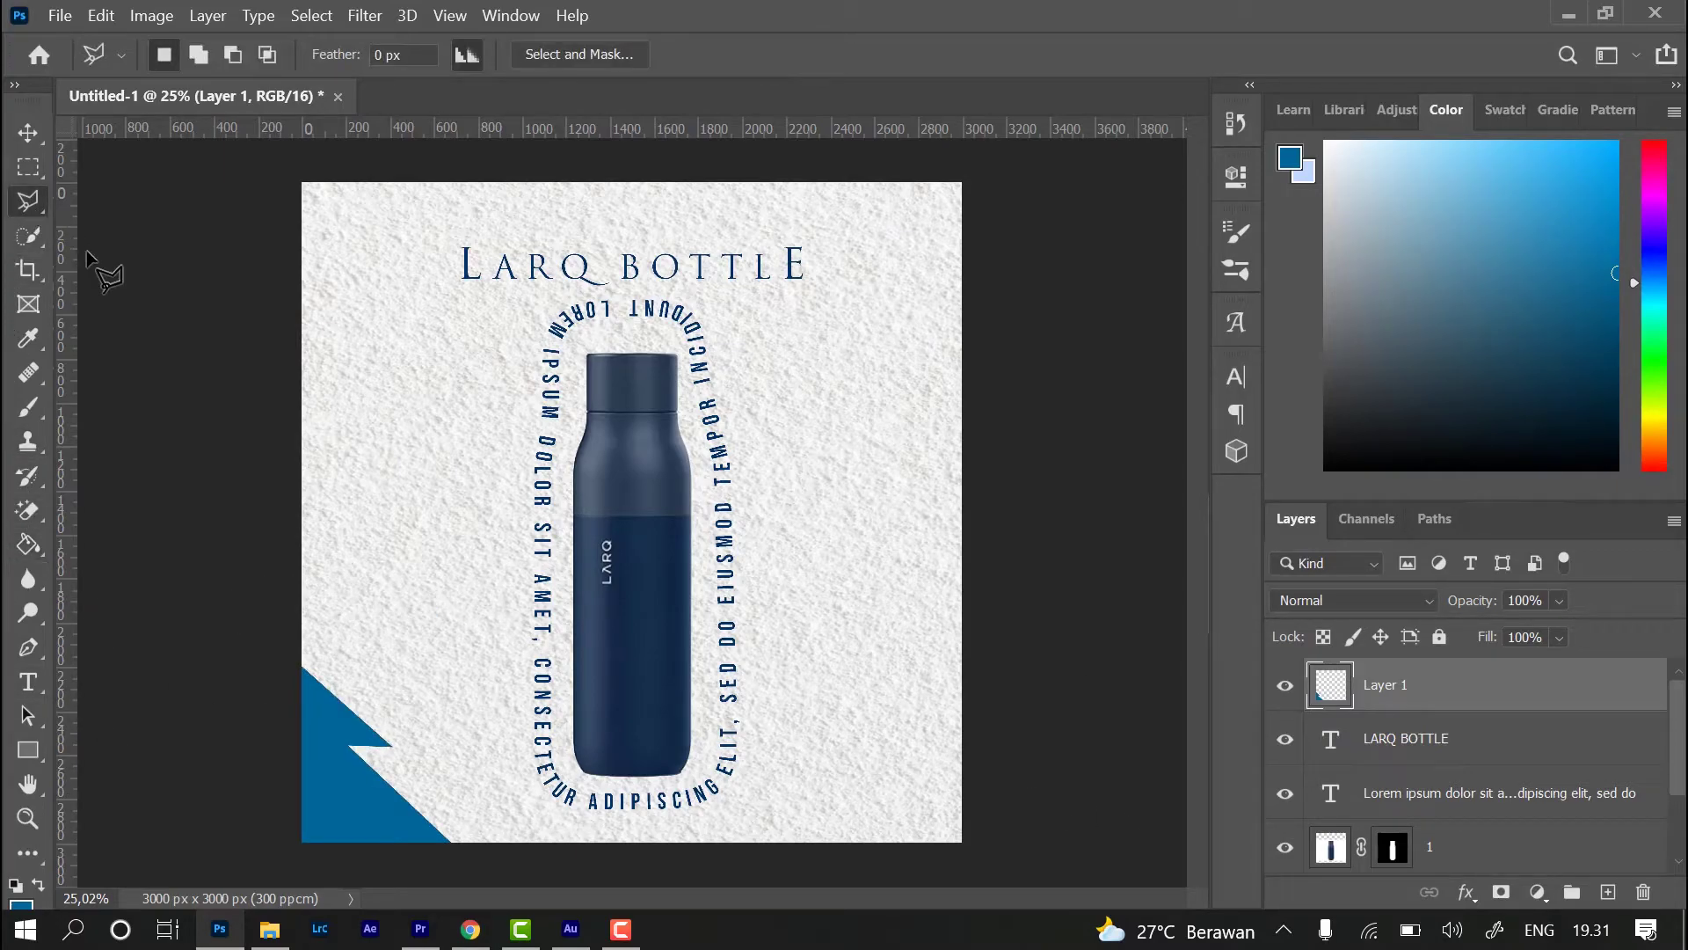
pyautogui.click(1611, 897)
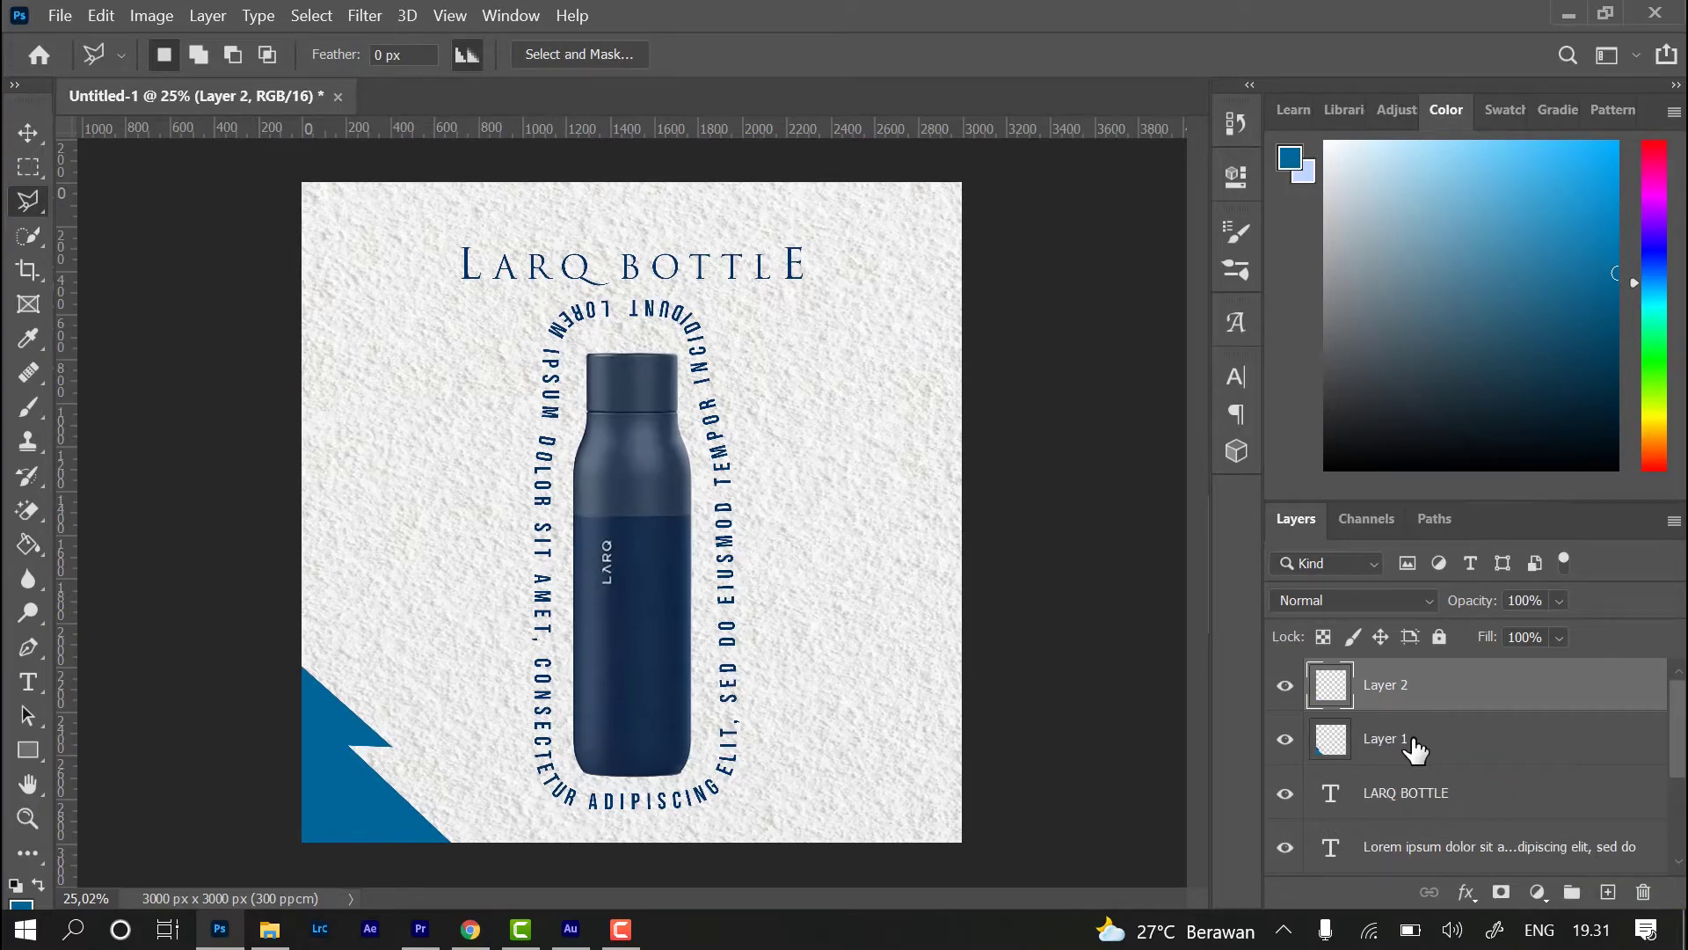
pyautogui.moveTo(1383, 690); pyautogui.dragTo(1368, 743)
# - Outline a larger zigzag selection around the blue lower-left corner shape with the Polygonal Lasso
pyautogui.click(294, 628)
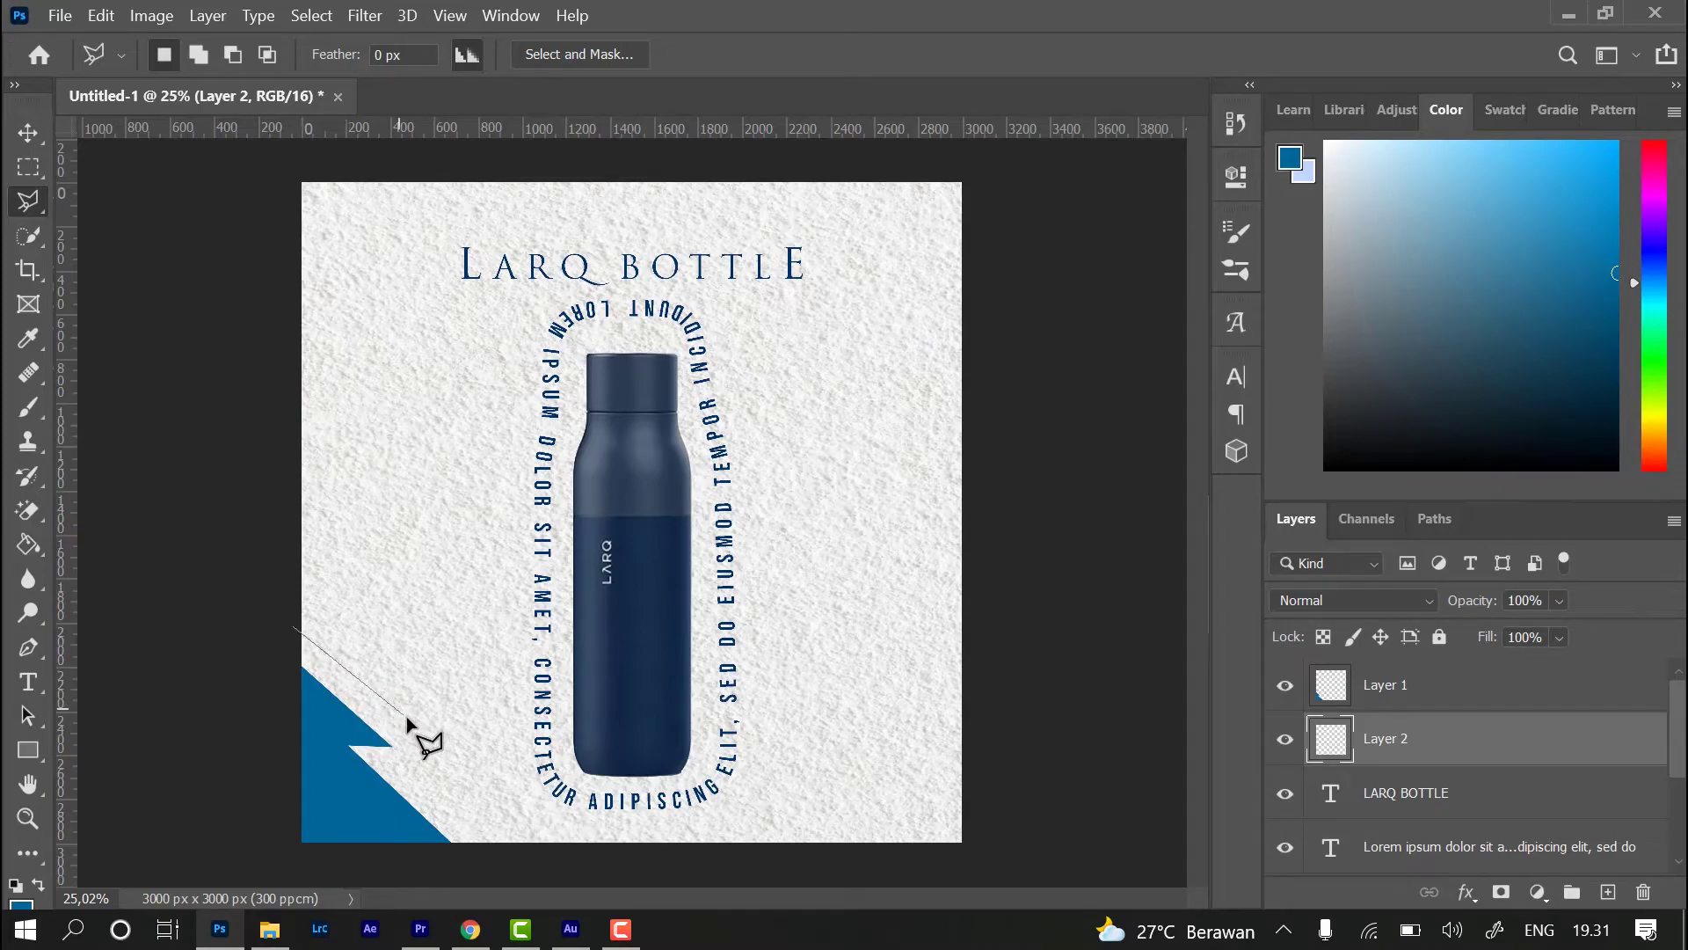
pyautogui.click(446, 767)
pyautogui.click(390, 758)
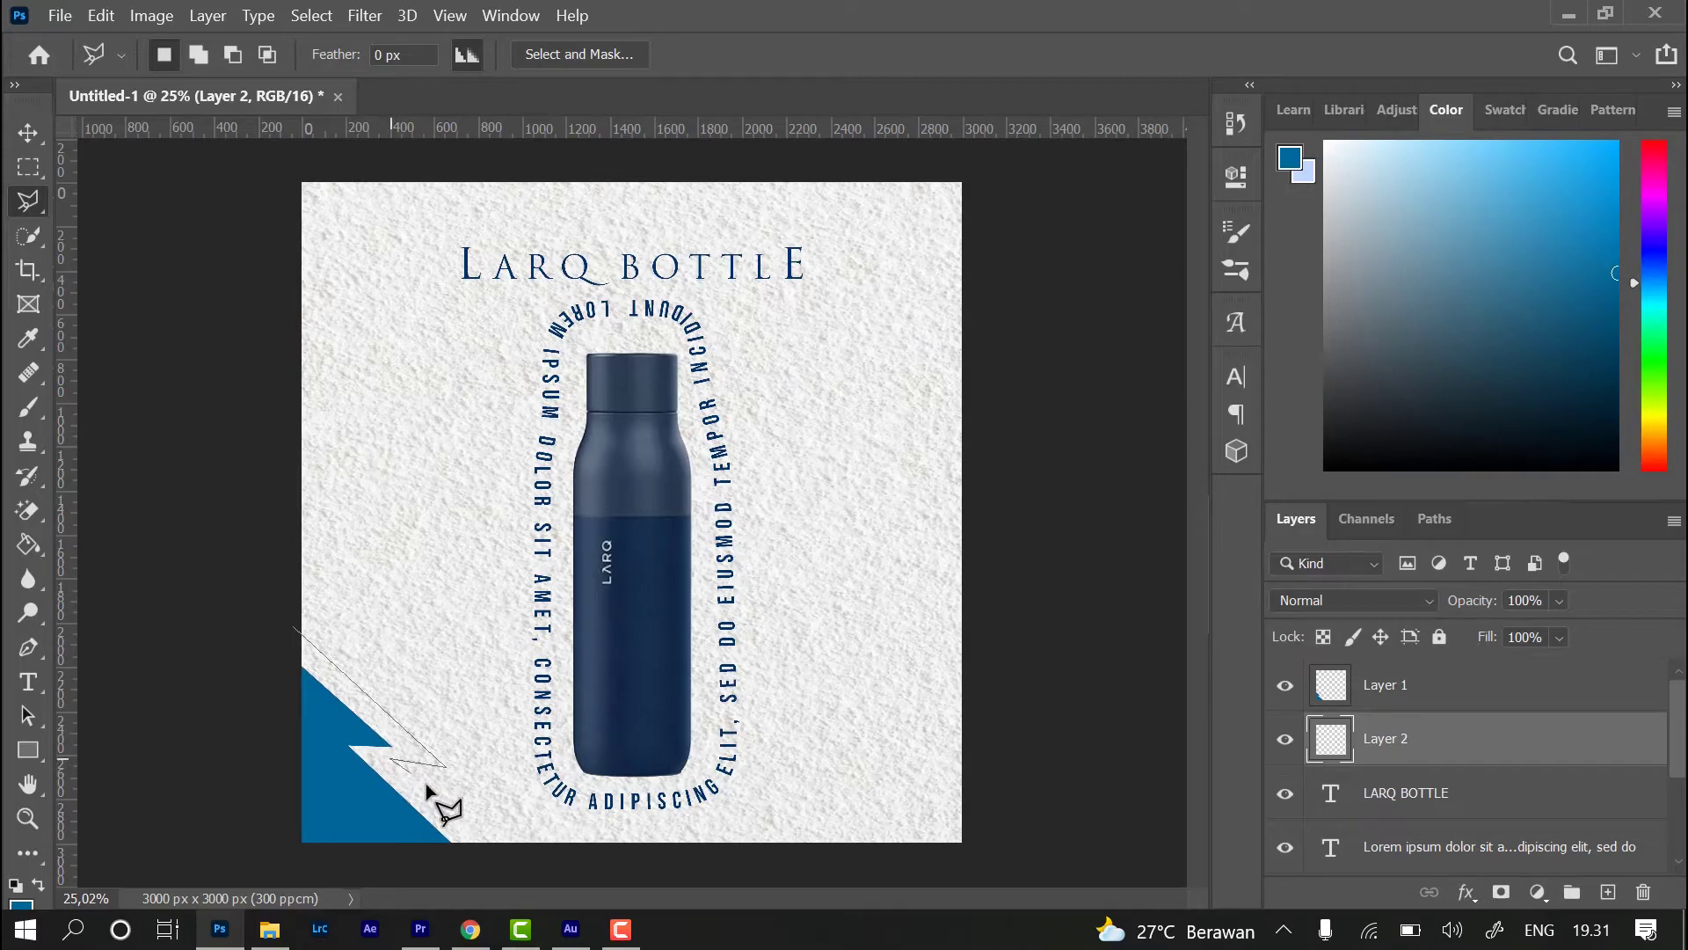
pyautogui.click(507, 867)
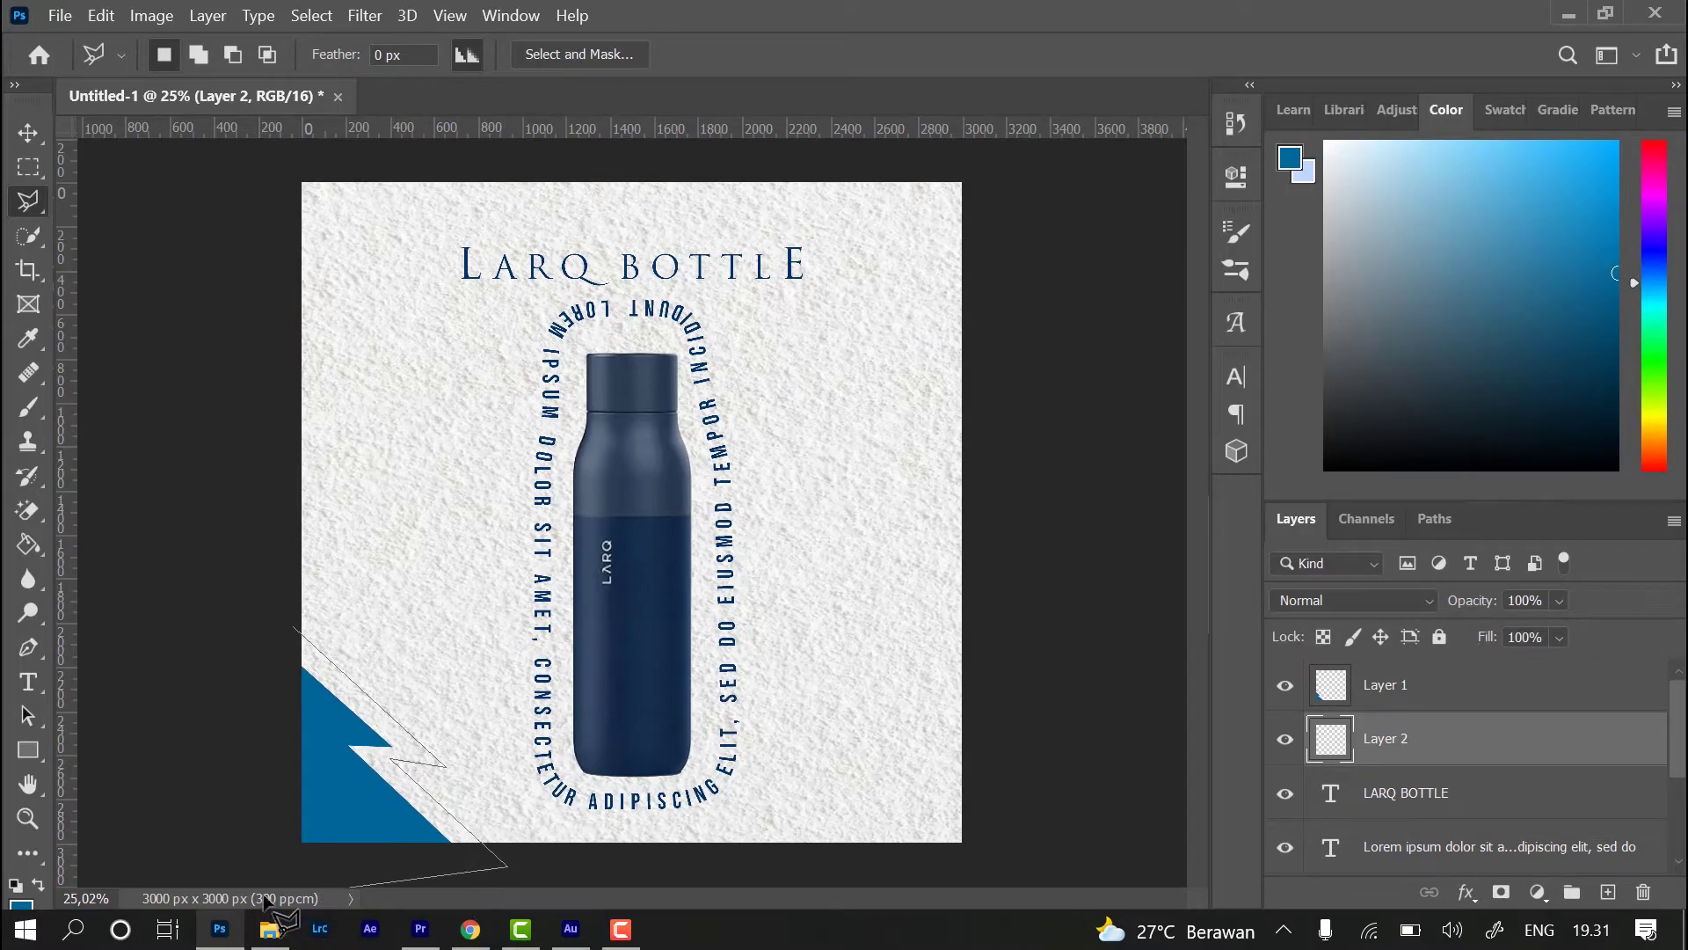
pyautogui.click(245, 877)
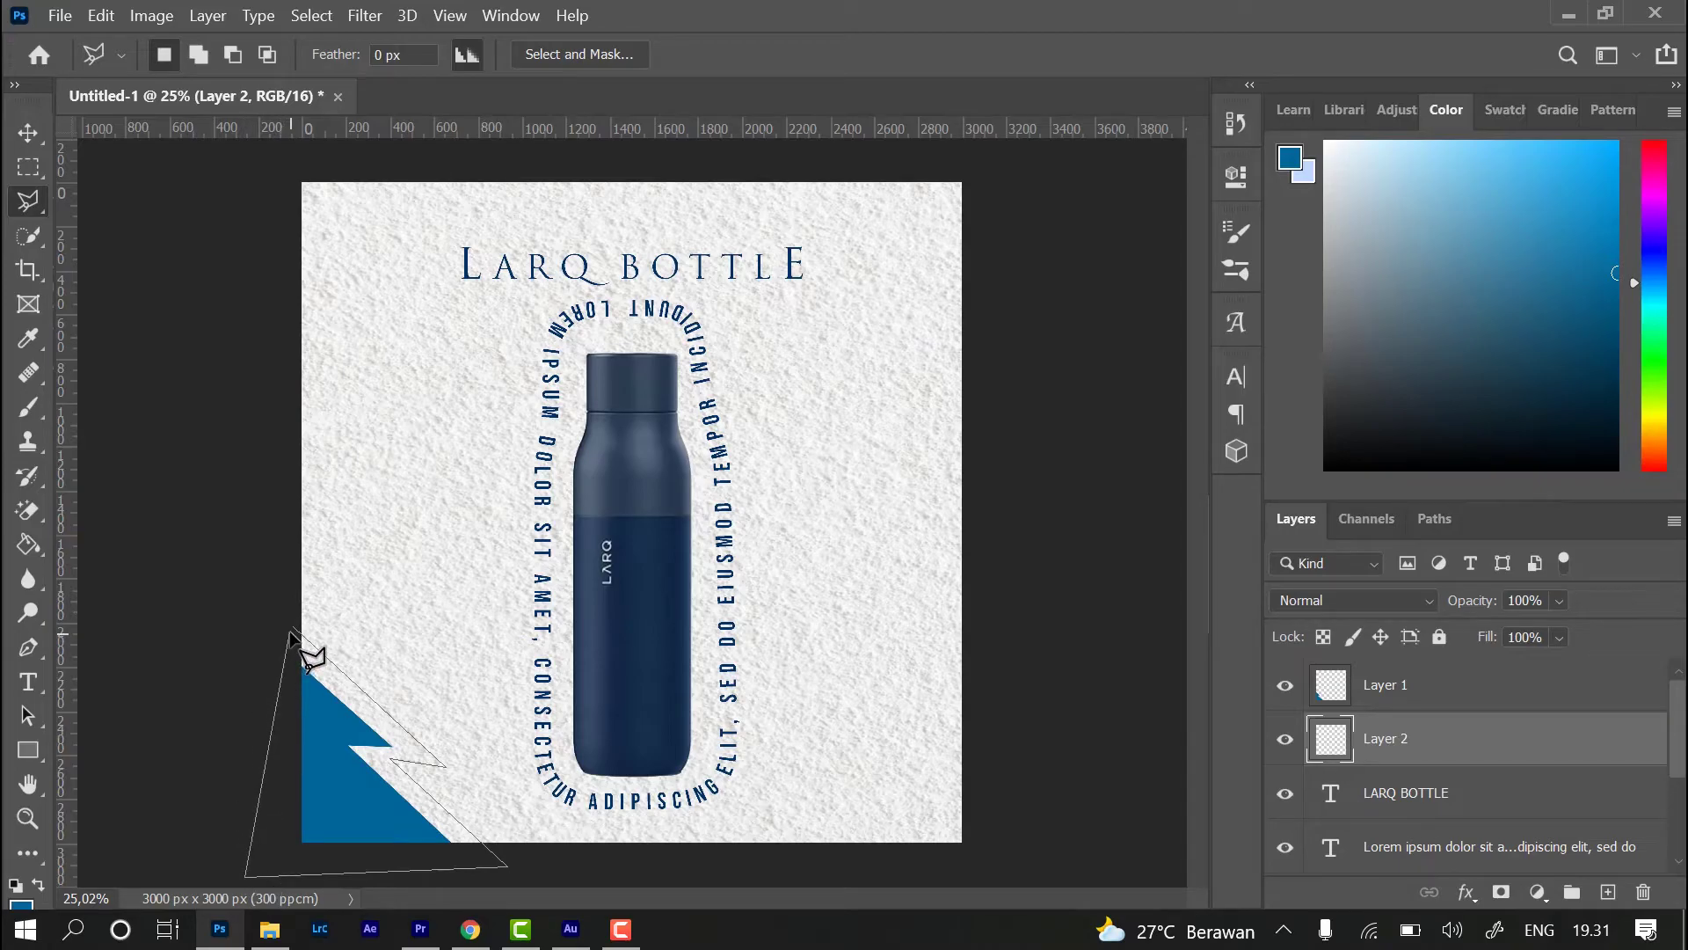
pyautogui.click(293, 631)
pyautogui.click(299, 637)
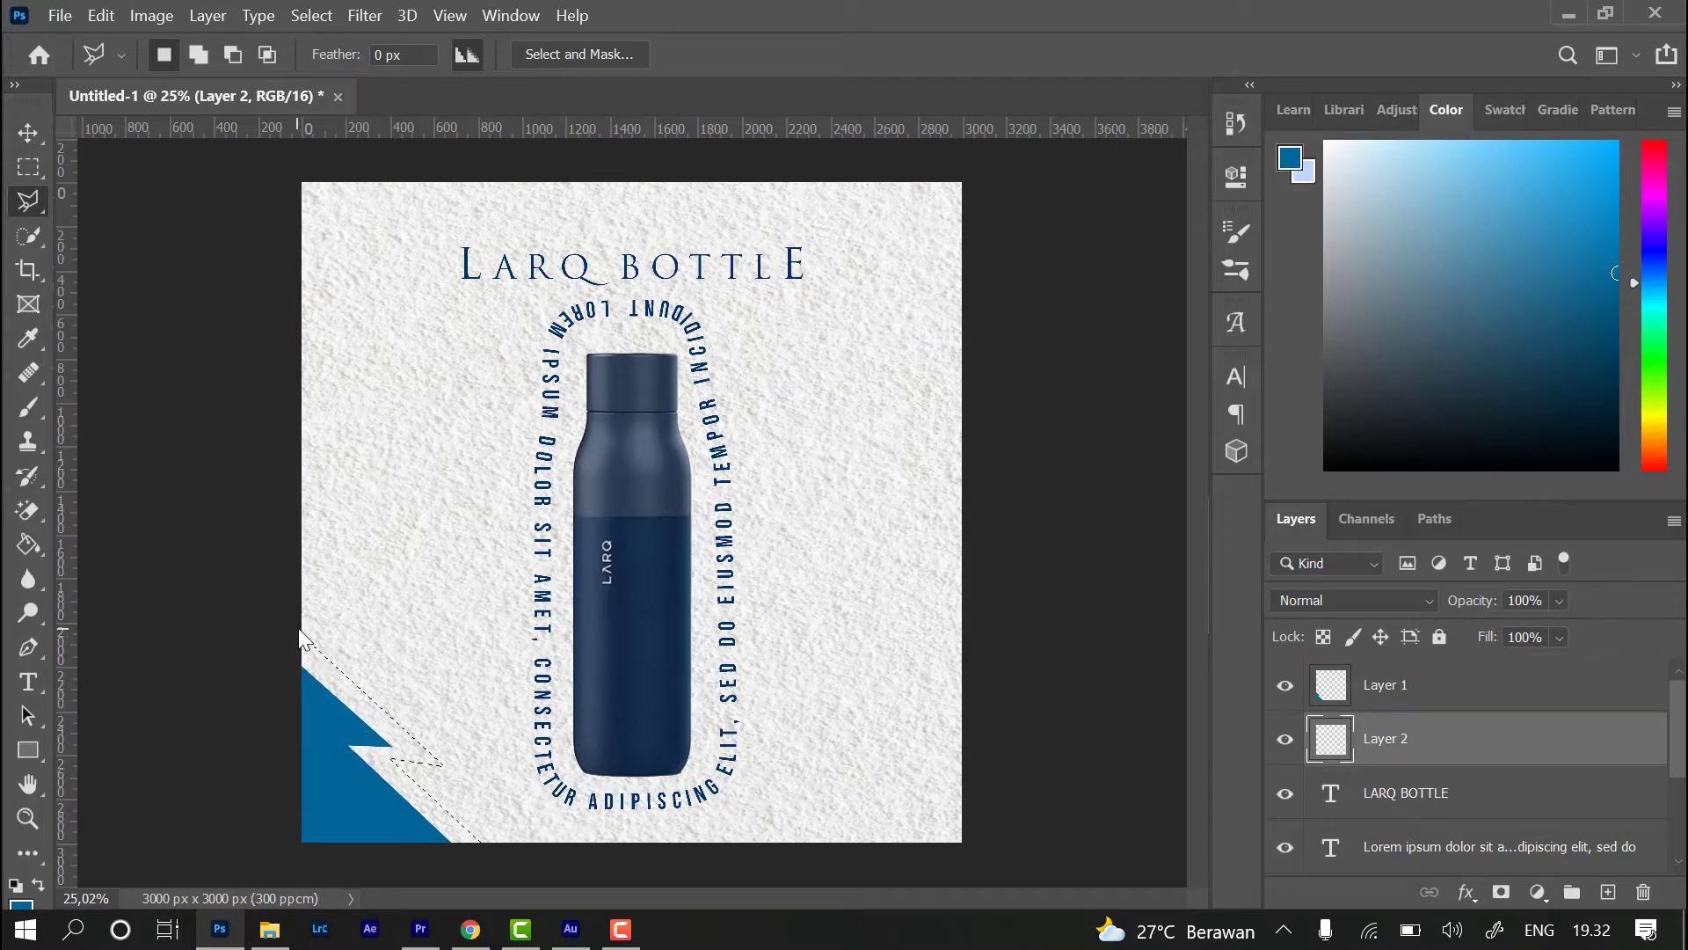
# - Fill the larger zigzag selection with the color #003366 on the layer beneath the blue shape and clear the selection
pyautogui.press('g')
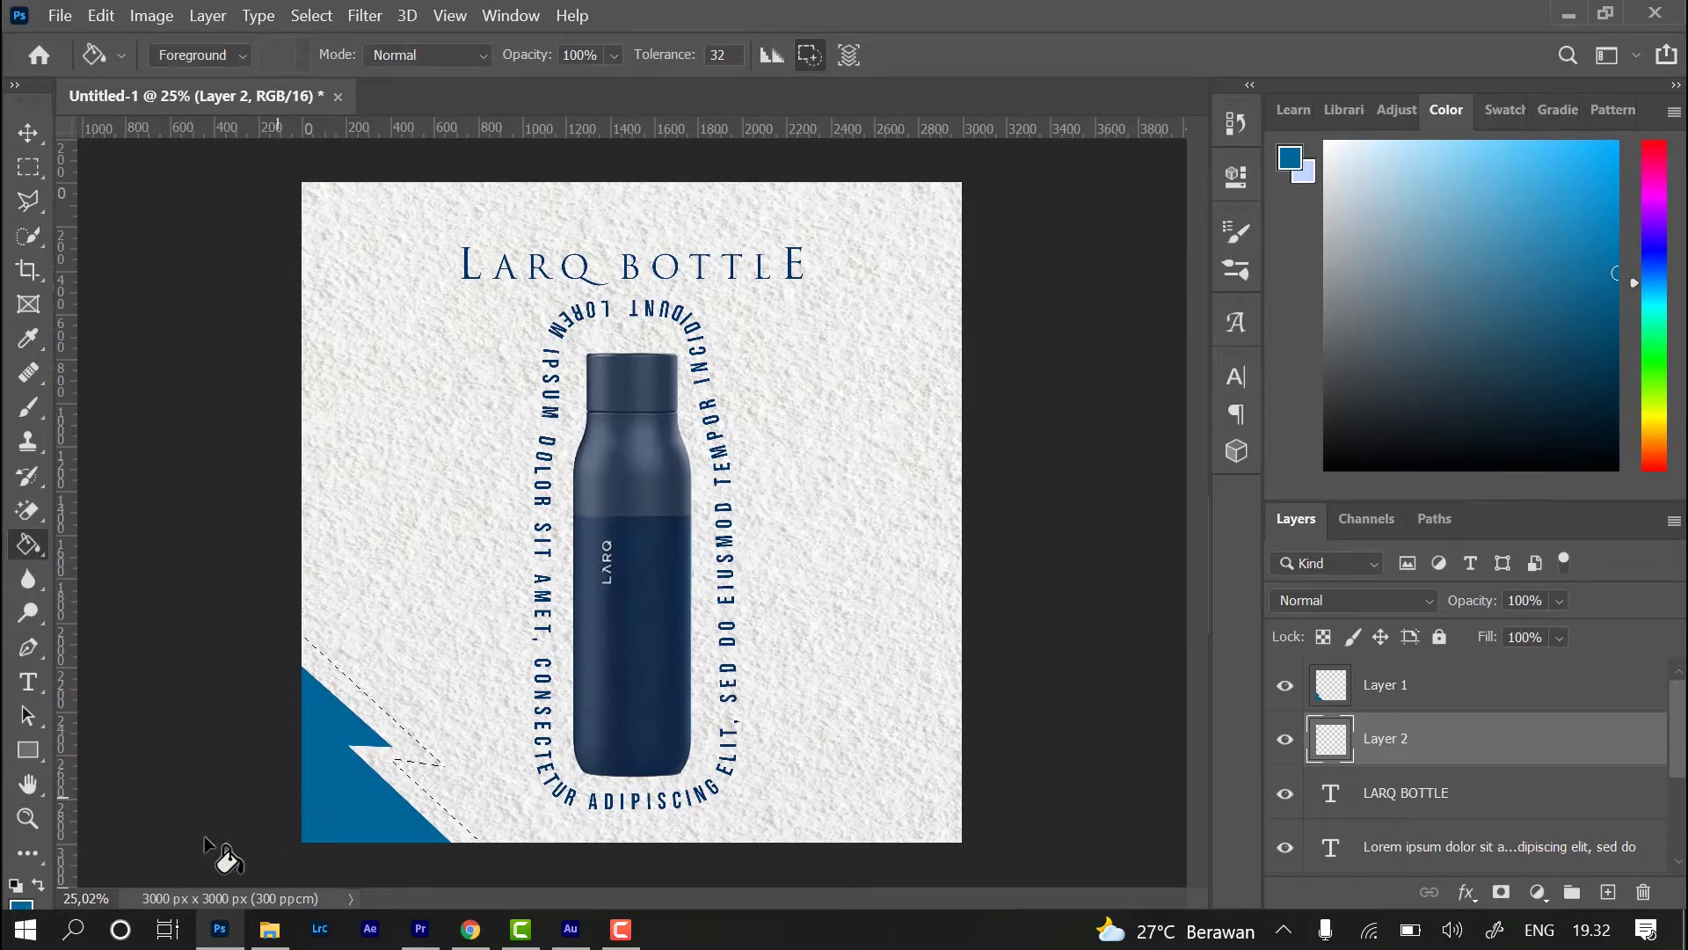
pyautogui.click(21, 909)
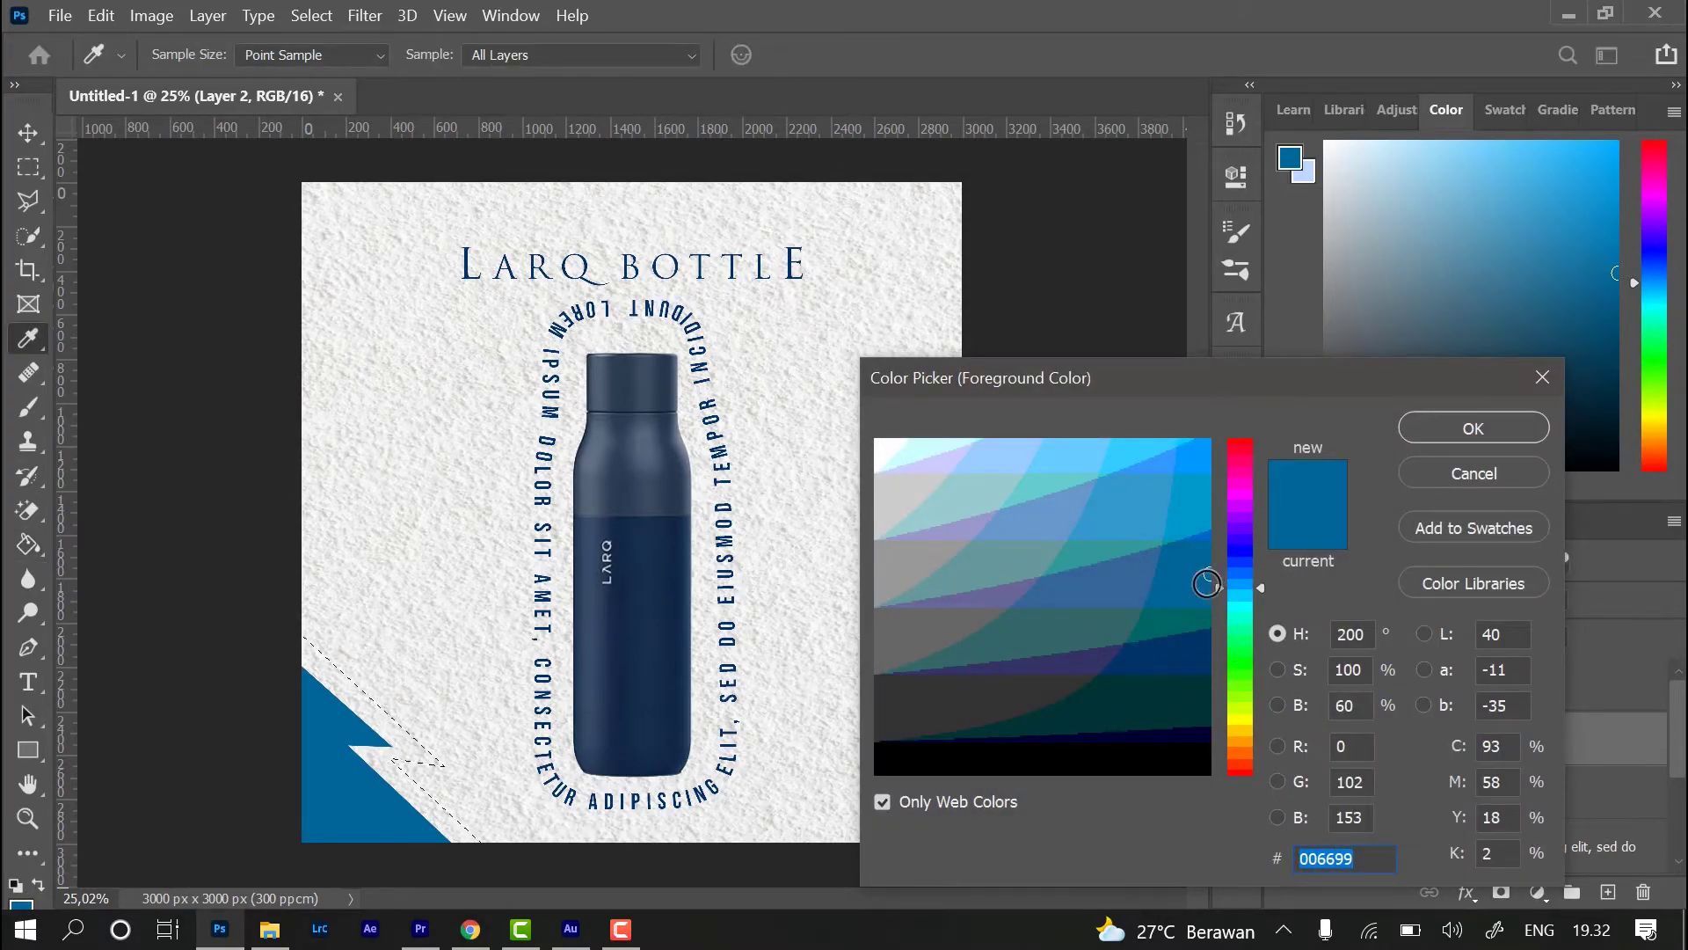
pyautogui.click(655, 649)
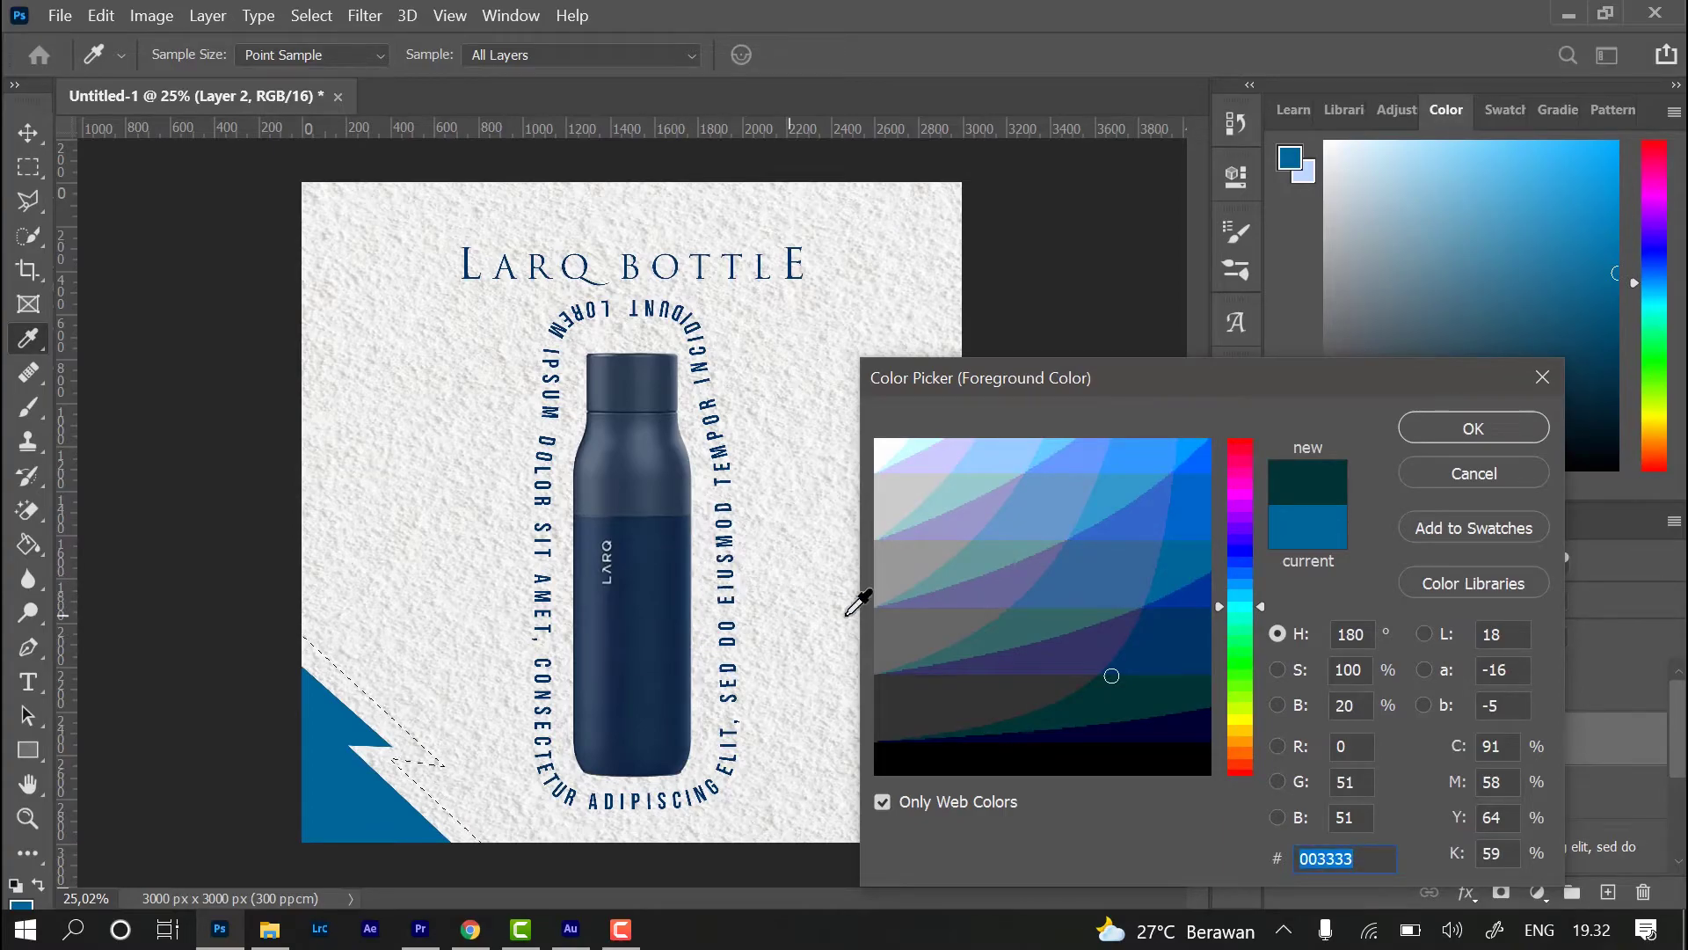
pyautogui.click(1194, 649)
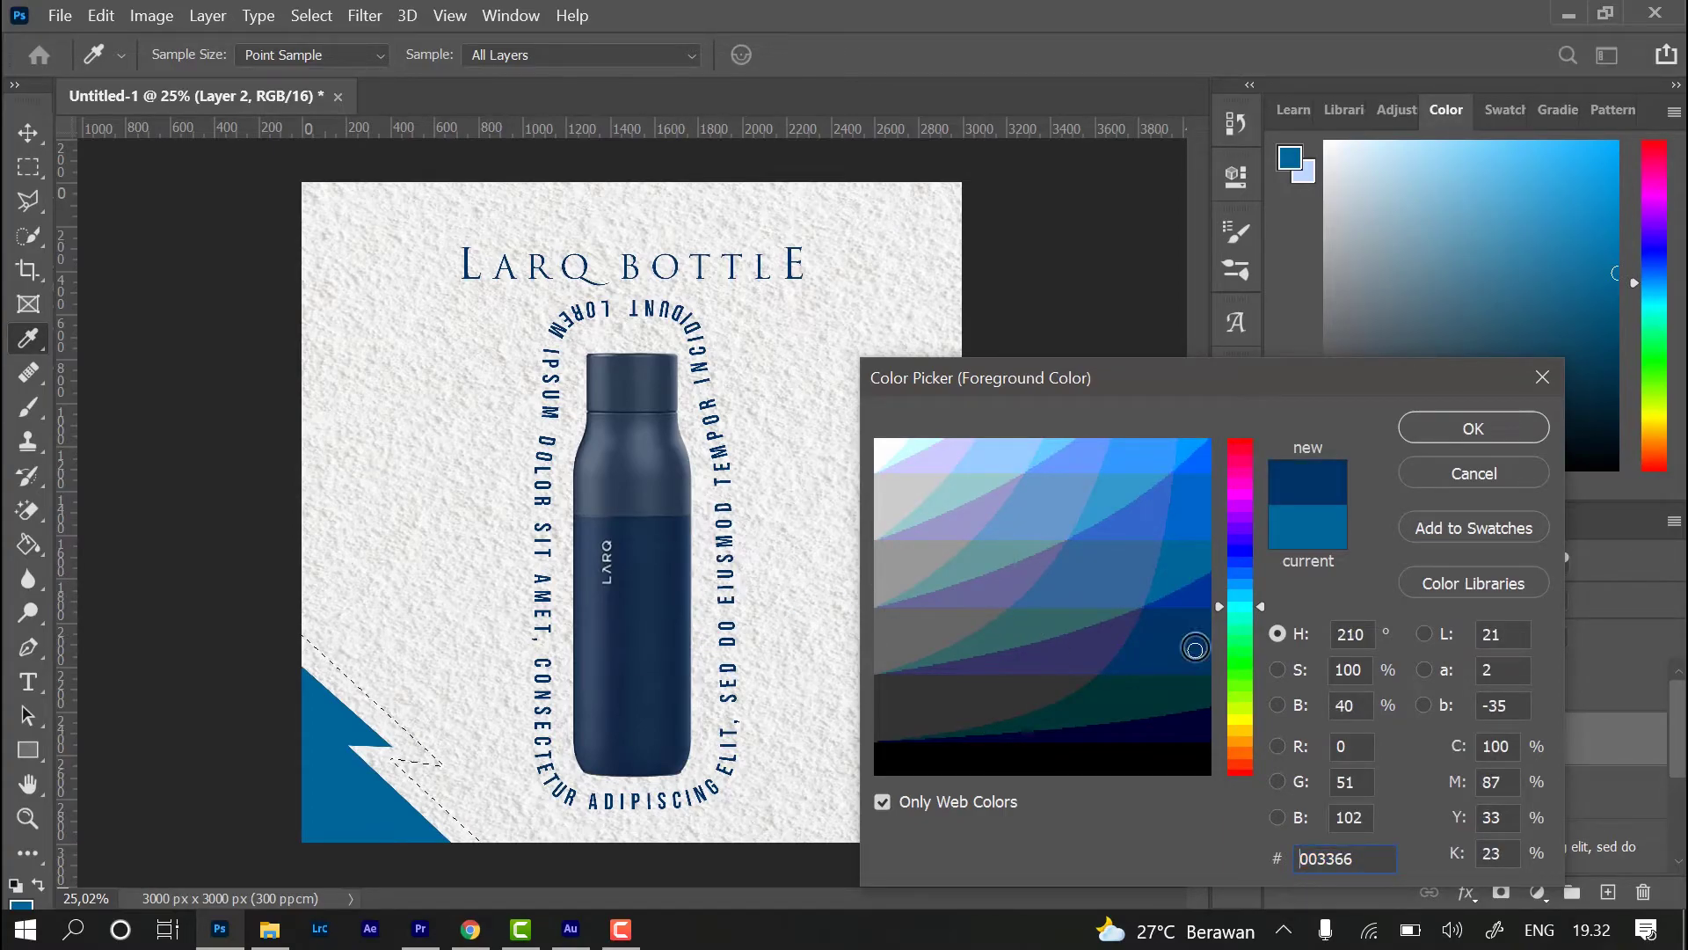
pyautogui.click(1470, 428)
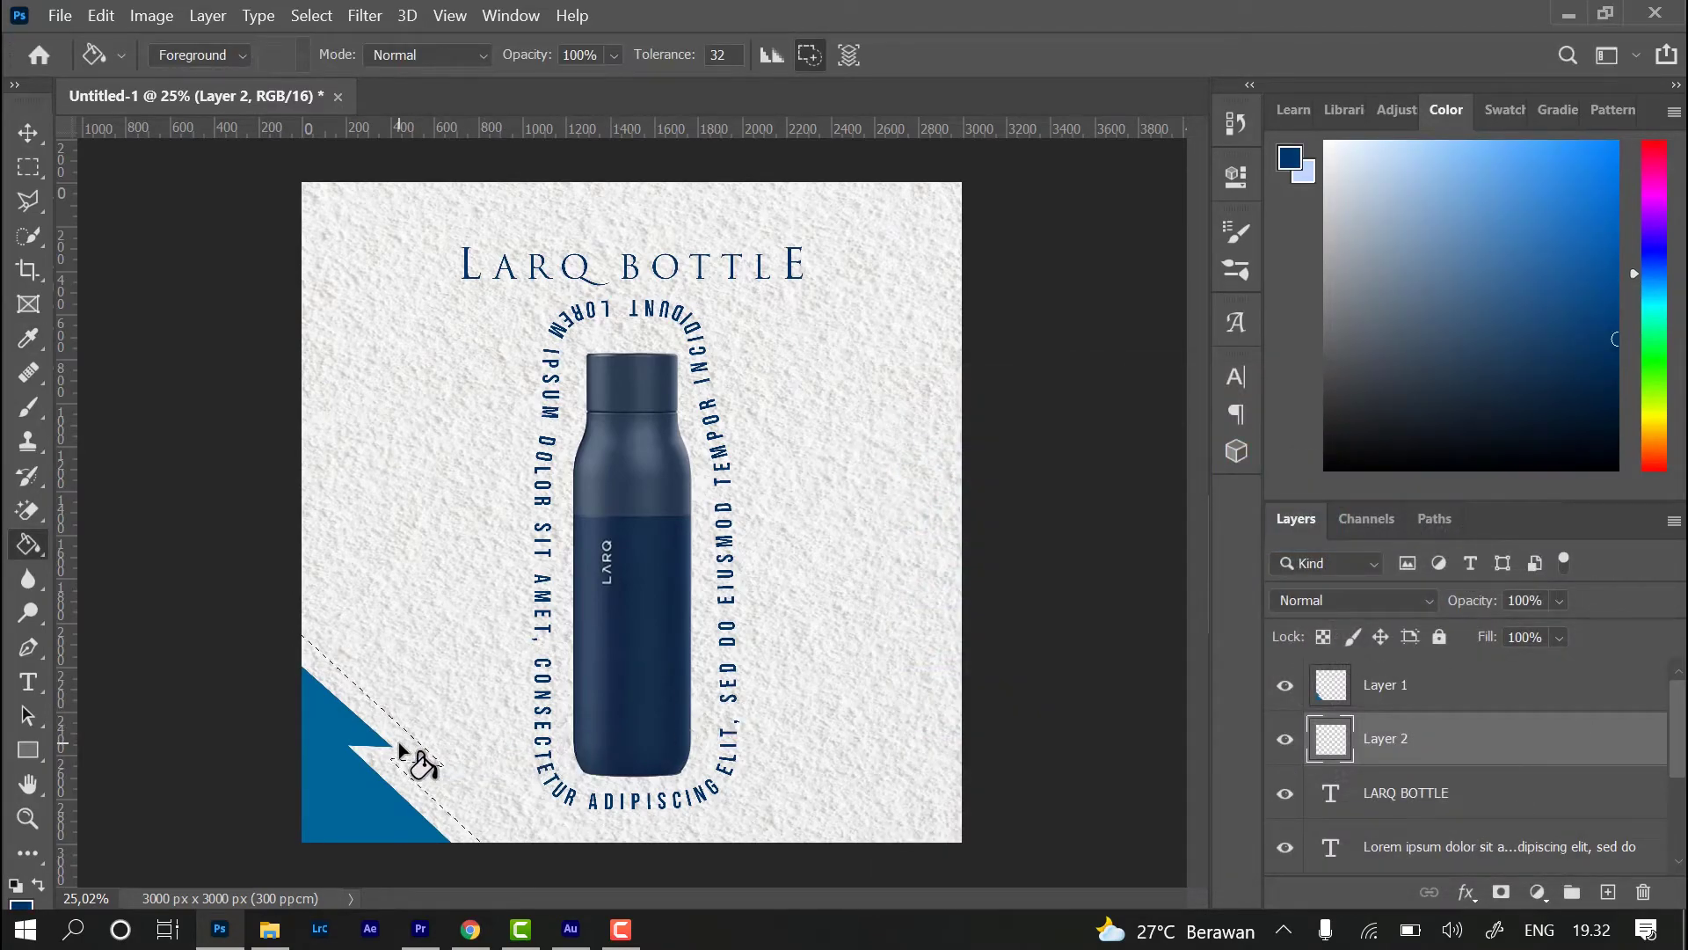
pyautogui.click(399, 748)
pyautogui.hotkey('ctrl', 'd')
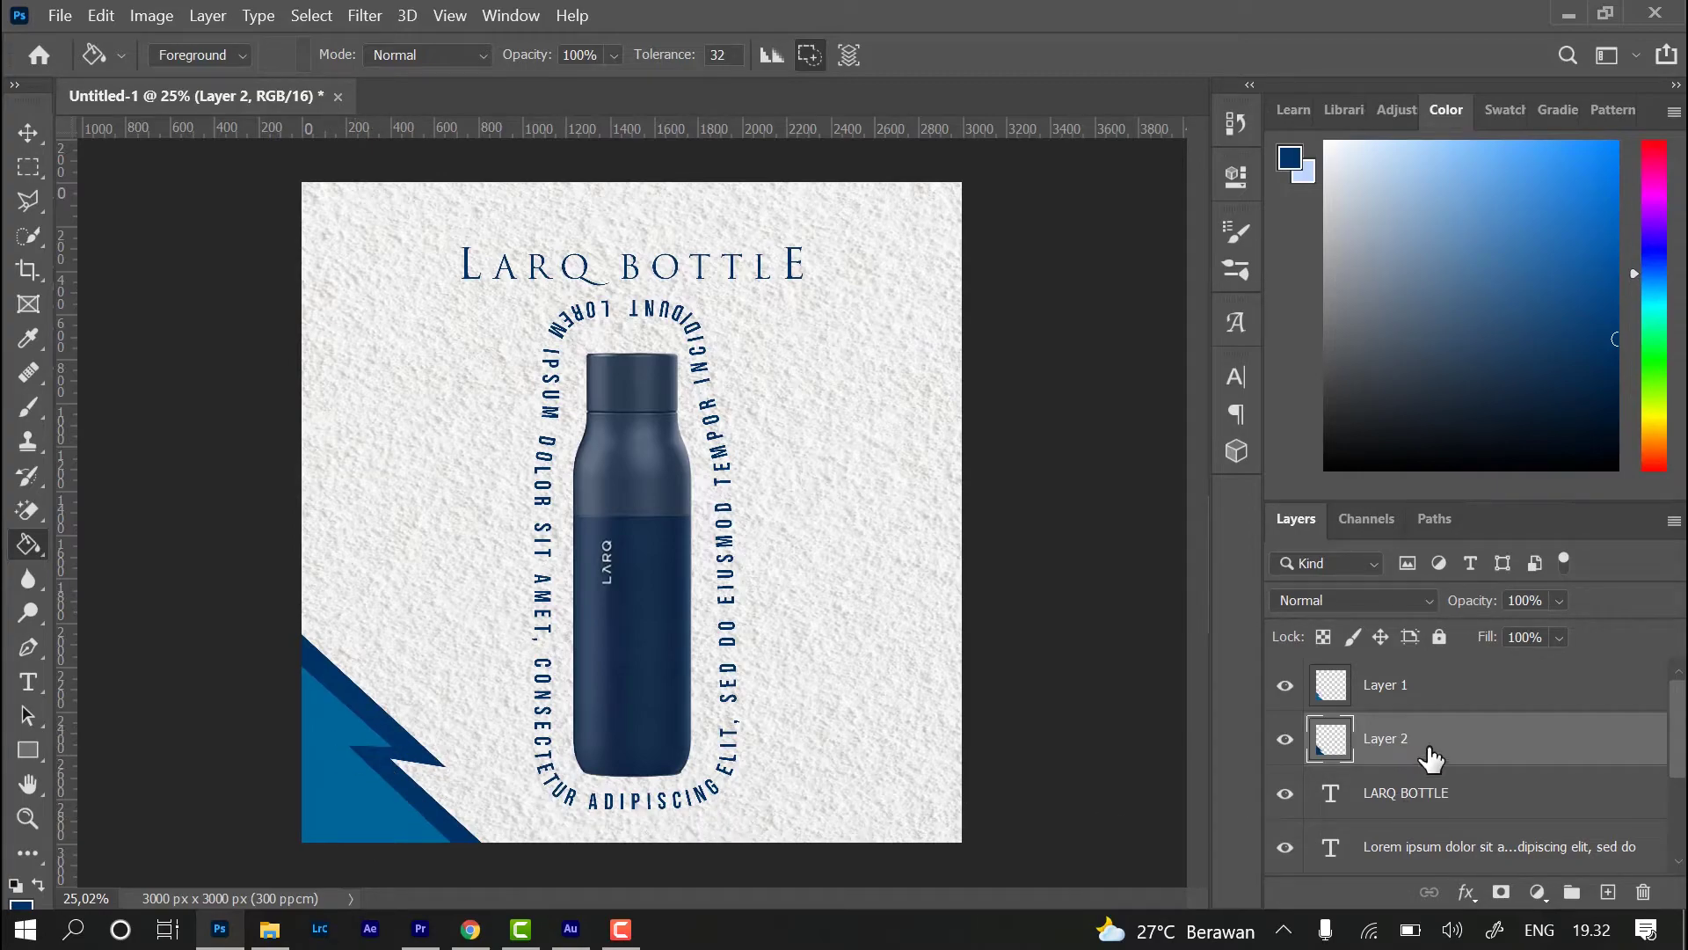
# - Add a new layer above the corner shapes and outline a zigzag-edged selection over the canvas's upper-right corner with the Polygonal Lasso
pyautogui.click(1460, 690)
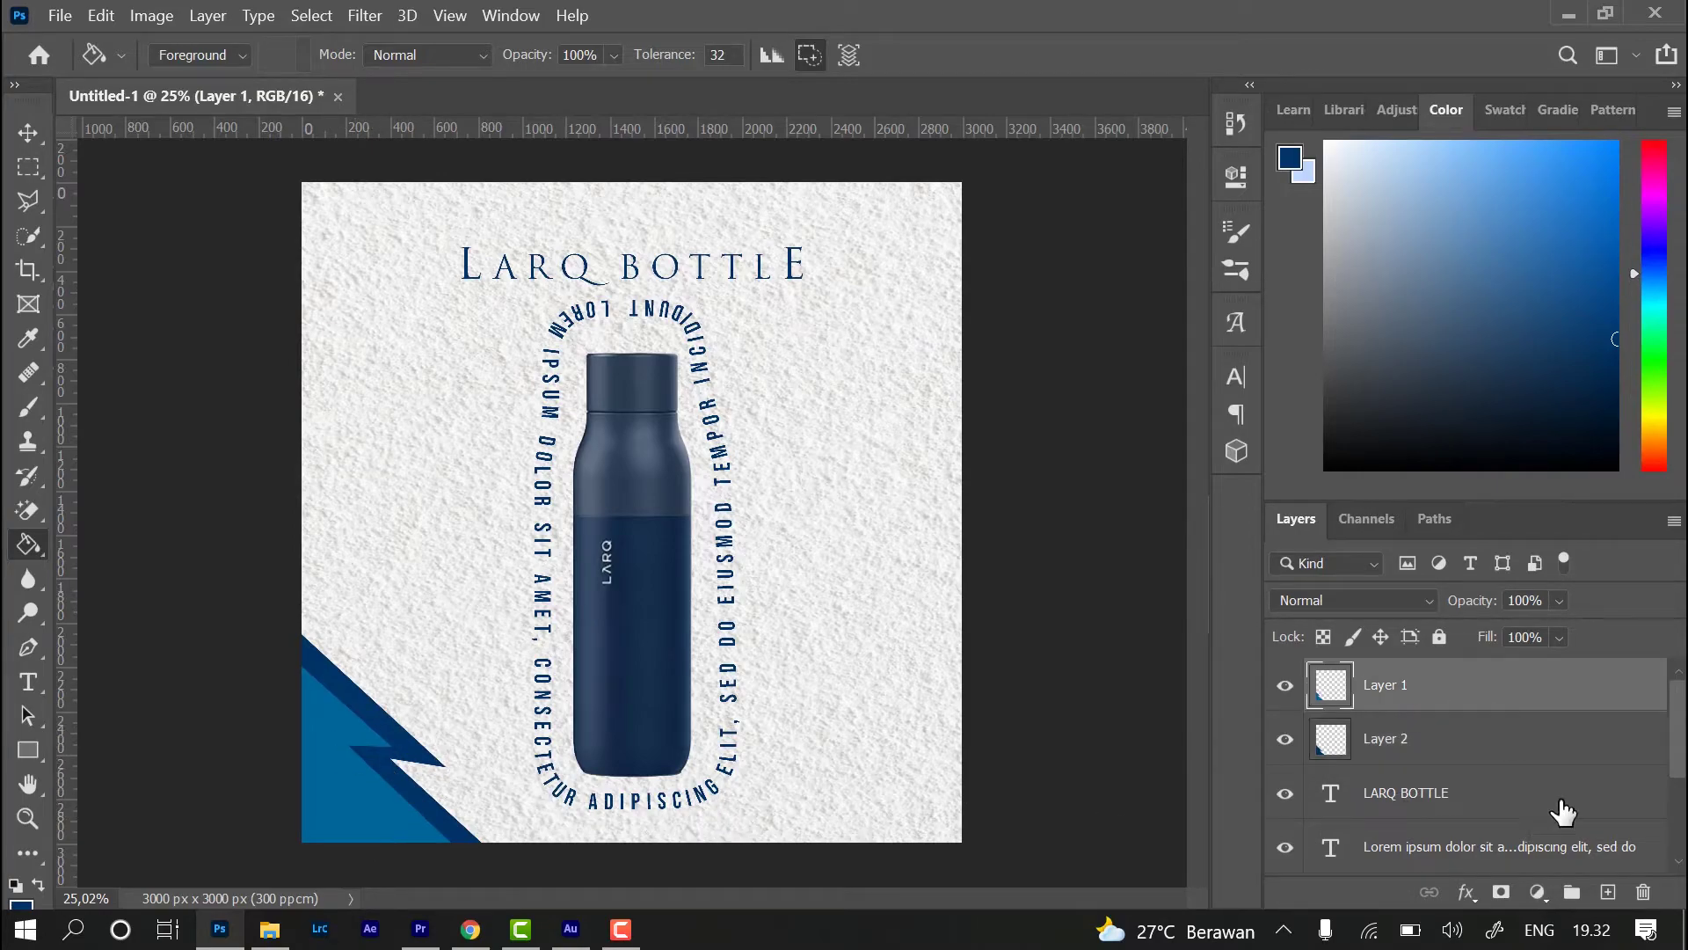
pyautogui.click(1611, 892)
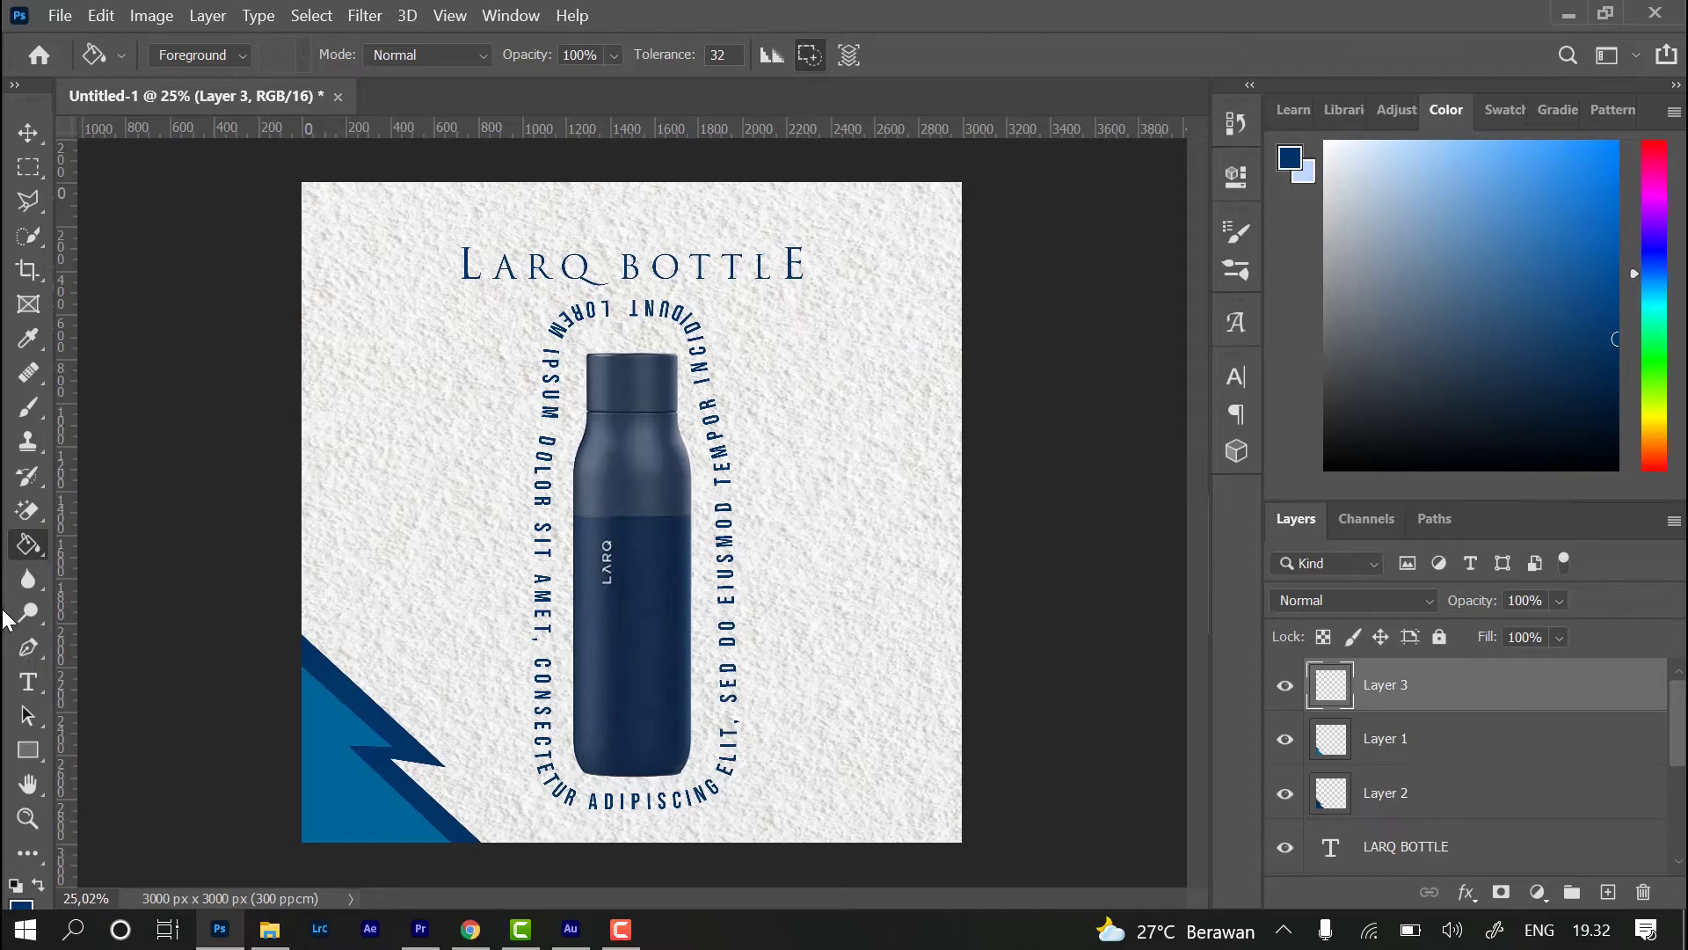
pyautogui.click(33, 202)
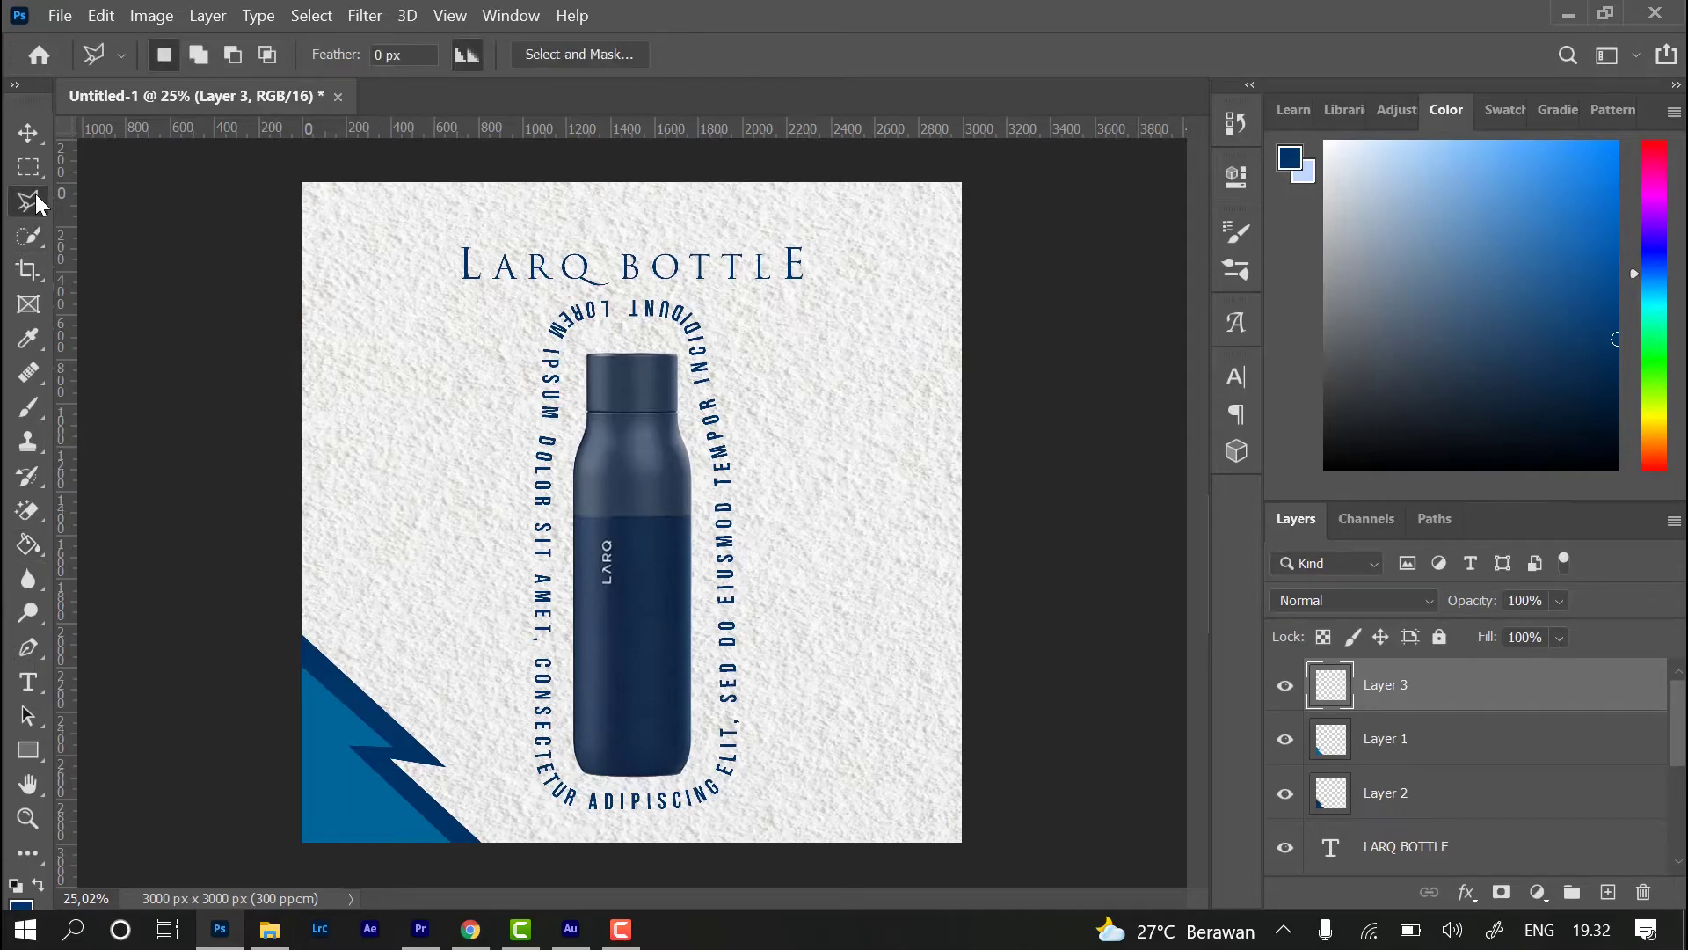
pyautogui.click(728, 172)
pyautogui.click(850, 258)
pyautogui.click(859, 308)
pyautogui.click(970, 396)
pyautogui.click(991, 162)
pyautogui.click(730, 173)
# - Fill the upper-right zigzag selection with the lighter blue of the lower-left corner shape
pyautogui.press('i')
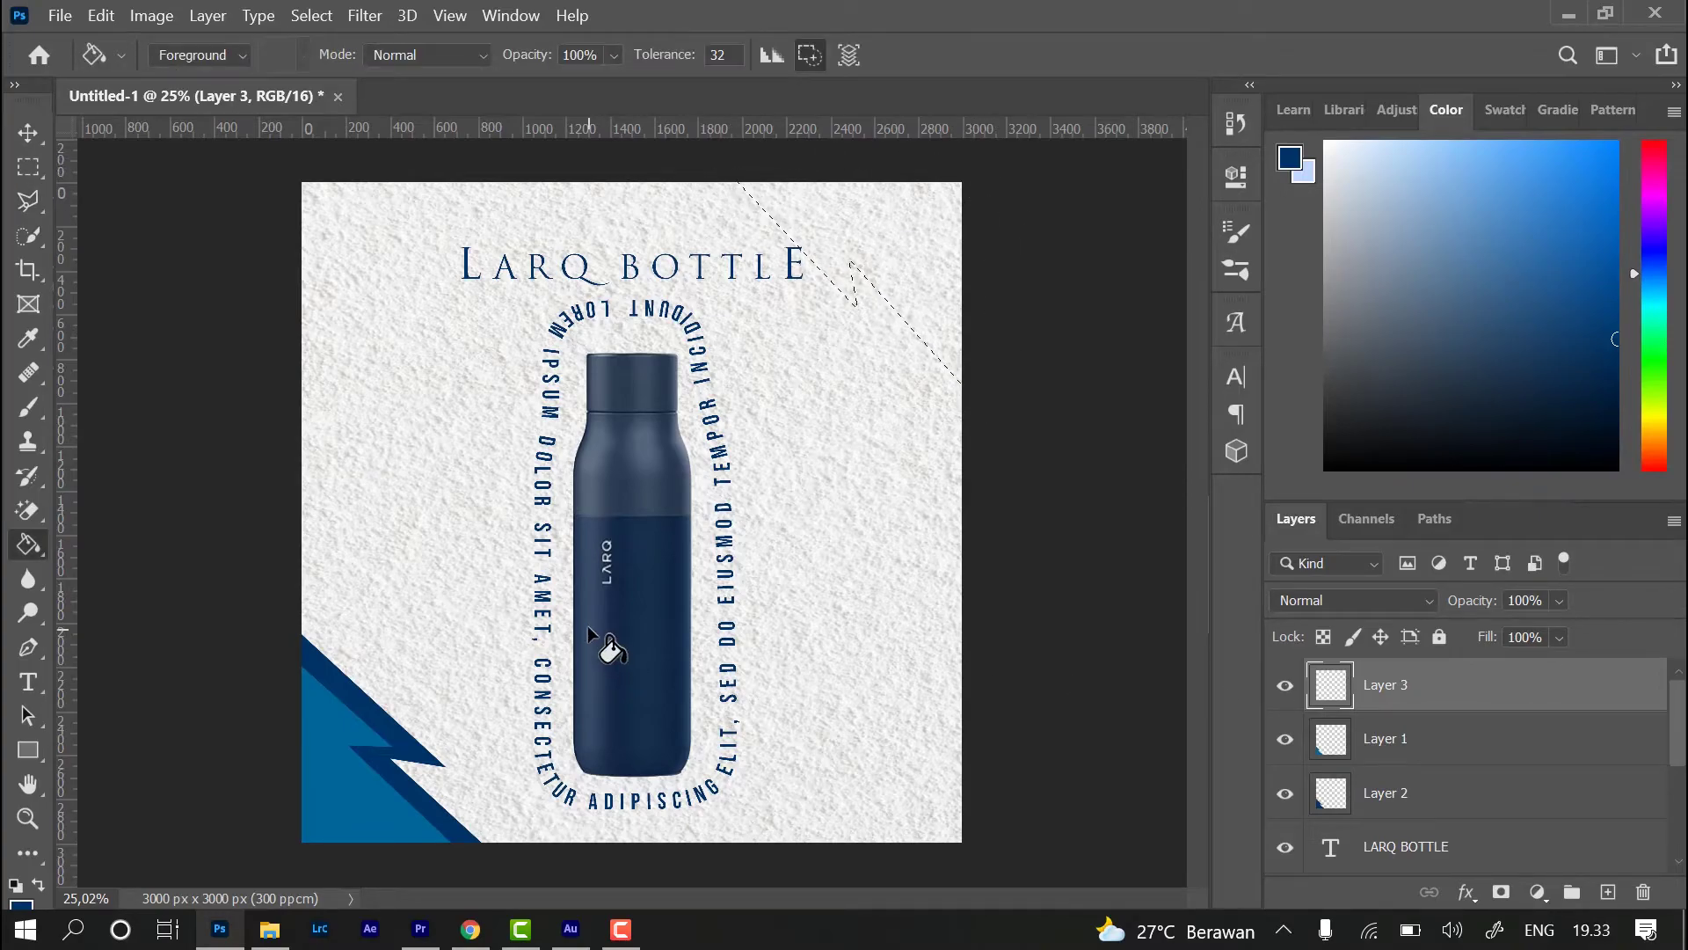
pyautogui.click(19, 902)
pyautogui.press('Return')
pyautogui.press('g')
pyautogui.click(914, 229)
# - Outline a larger zigzag selection around the upper-right corner shape with the Polygonal Lasso and add a new layer for it
pyautogui.press('l')
pyautogui.click(714, 185)
pyautogui.click(879, 378)
pyautogui.click(961, 426)
pyautogui.press('g')
pyautogui.hotkey('ctrl', 'shift', 'alt', 'n')
# - Fill the selection with the dark blue sampled from the lower-left border, deselect, and place the lighter upper-right shape's layer above it
pyautogui.click(18, 903)
pyautogui.click(395, 792)
pyautogui.press('Return')
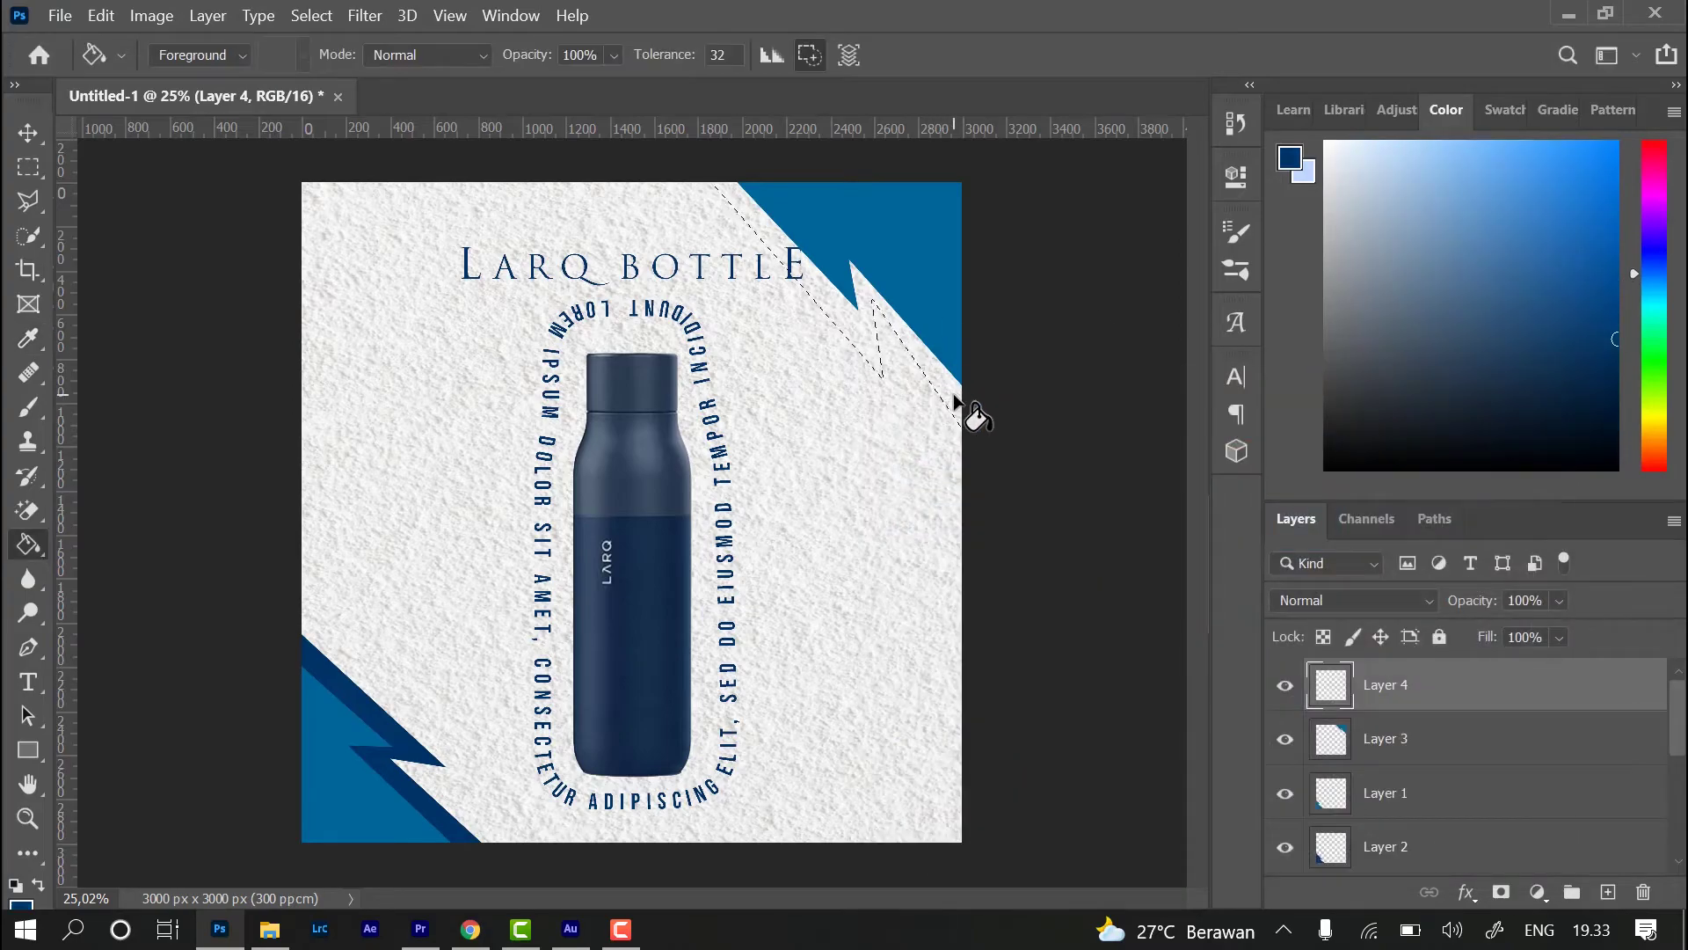
pyautogui.click(954, 407)
pyautogui.hotkey('ctrl', 'd')
pyautogui.moveTo(1381, 739); pyautogui.dragTo(1433, 683)
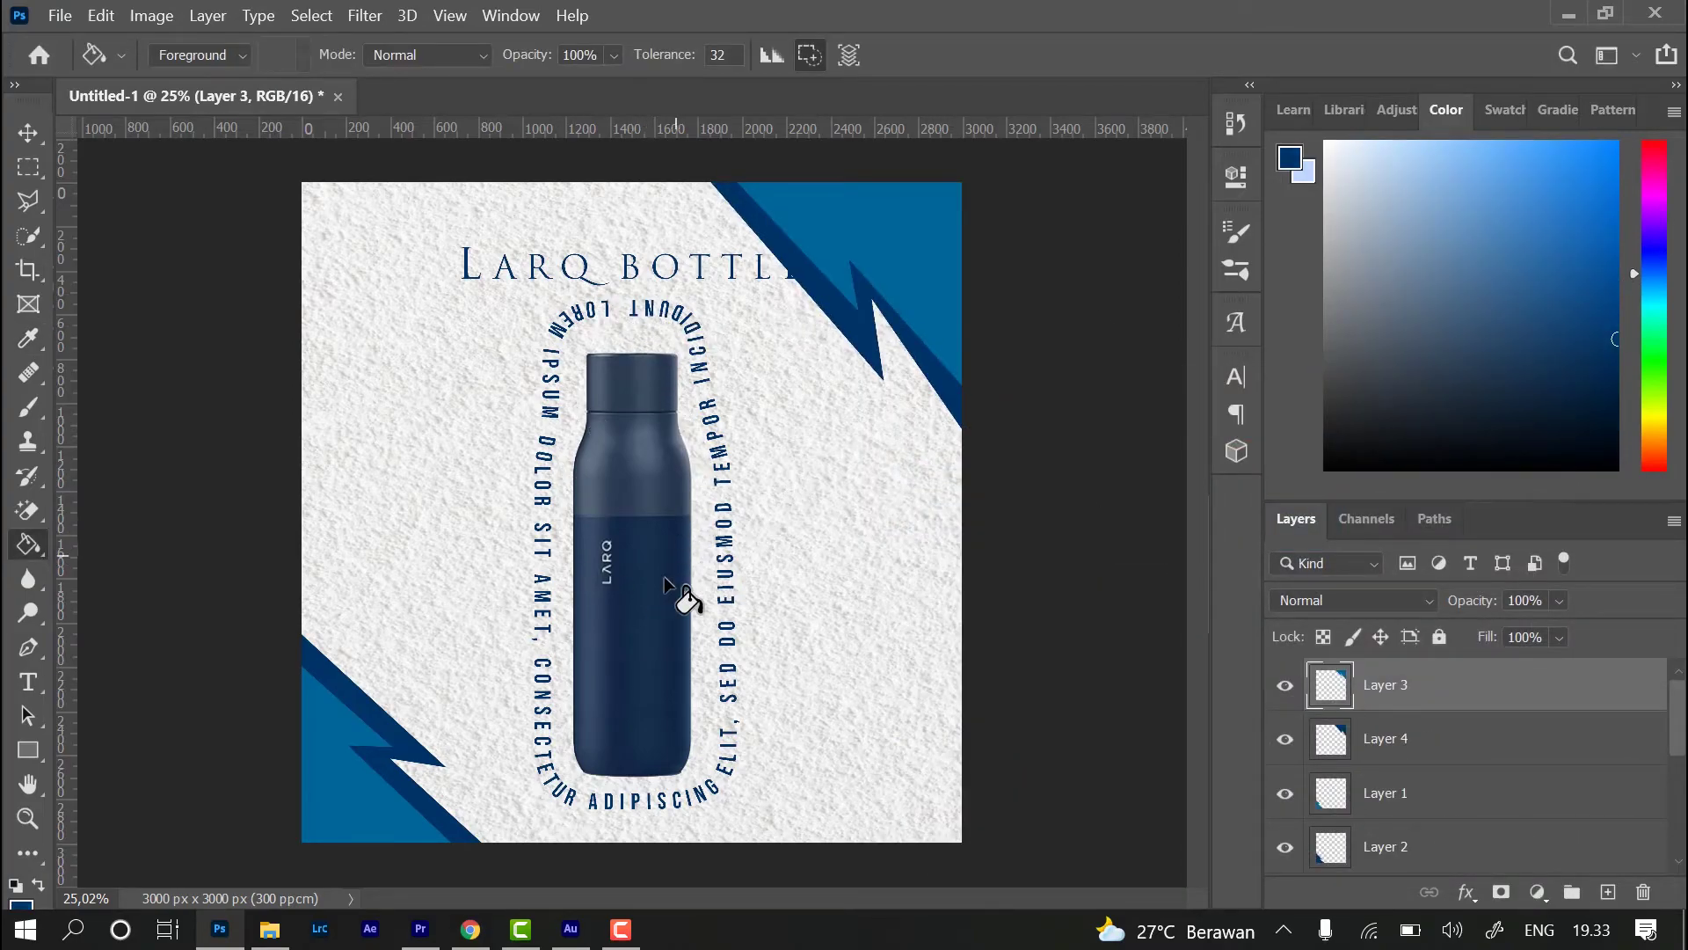
# - Select the four corner-shape layers, Layer 3 through Layer 2, and merge them into one layer
pyautogui.click(29, 134)
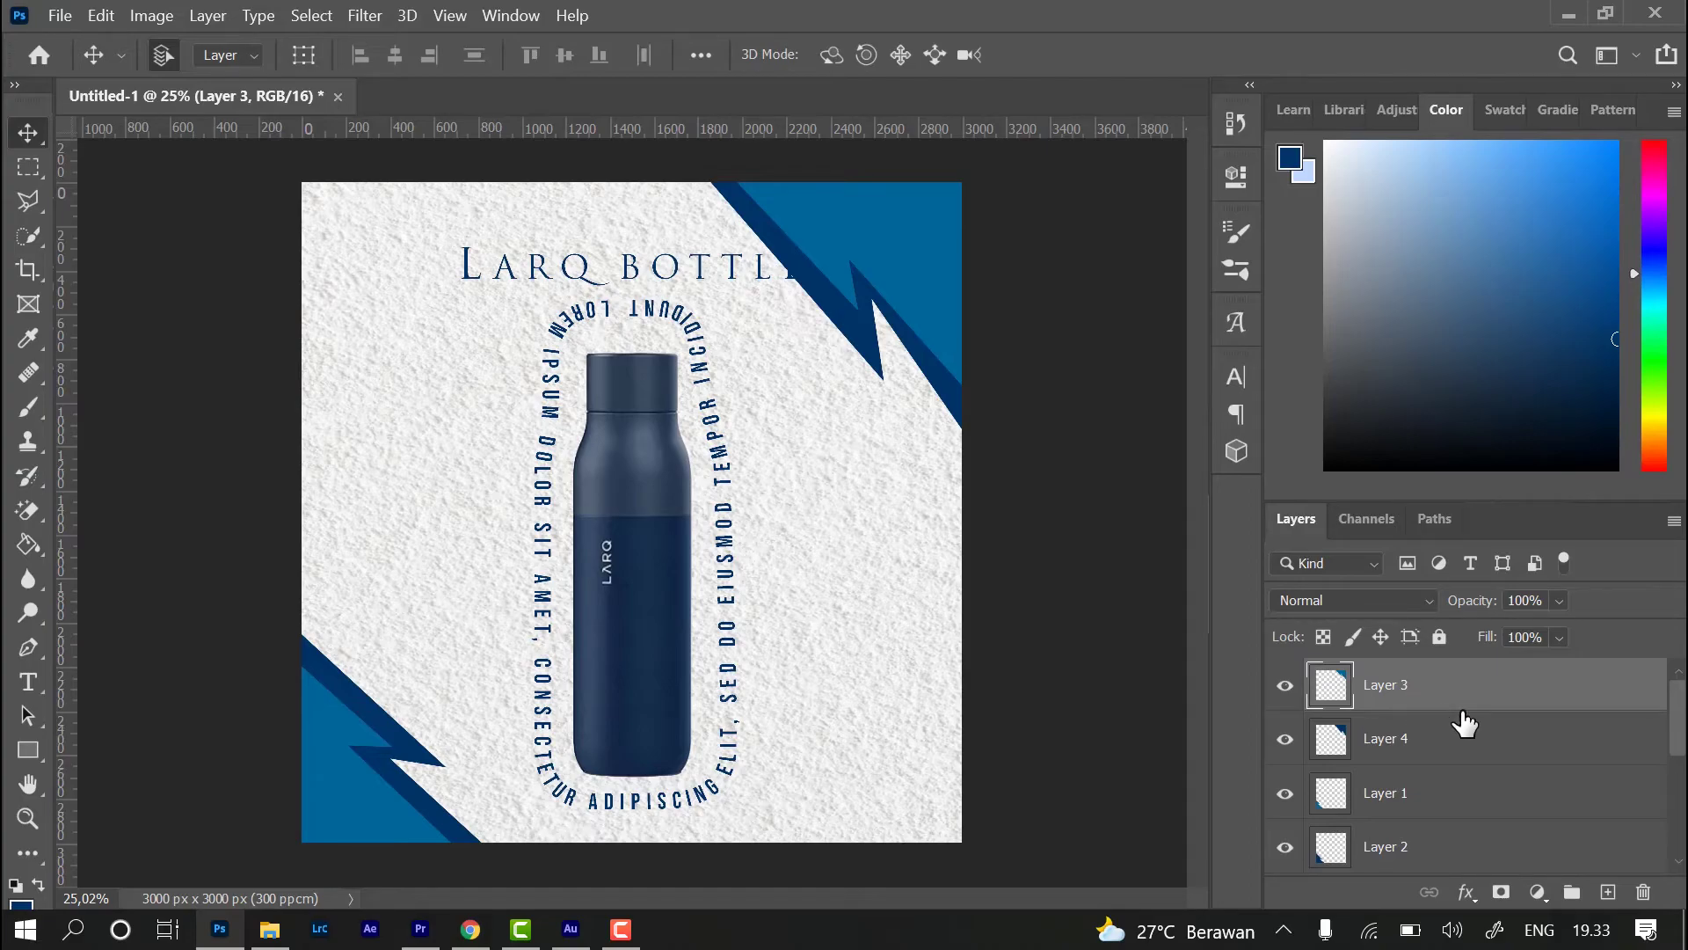
pyautogui.scroll(-1, 1451, 787)
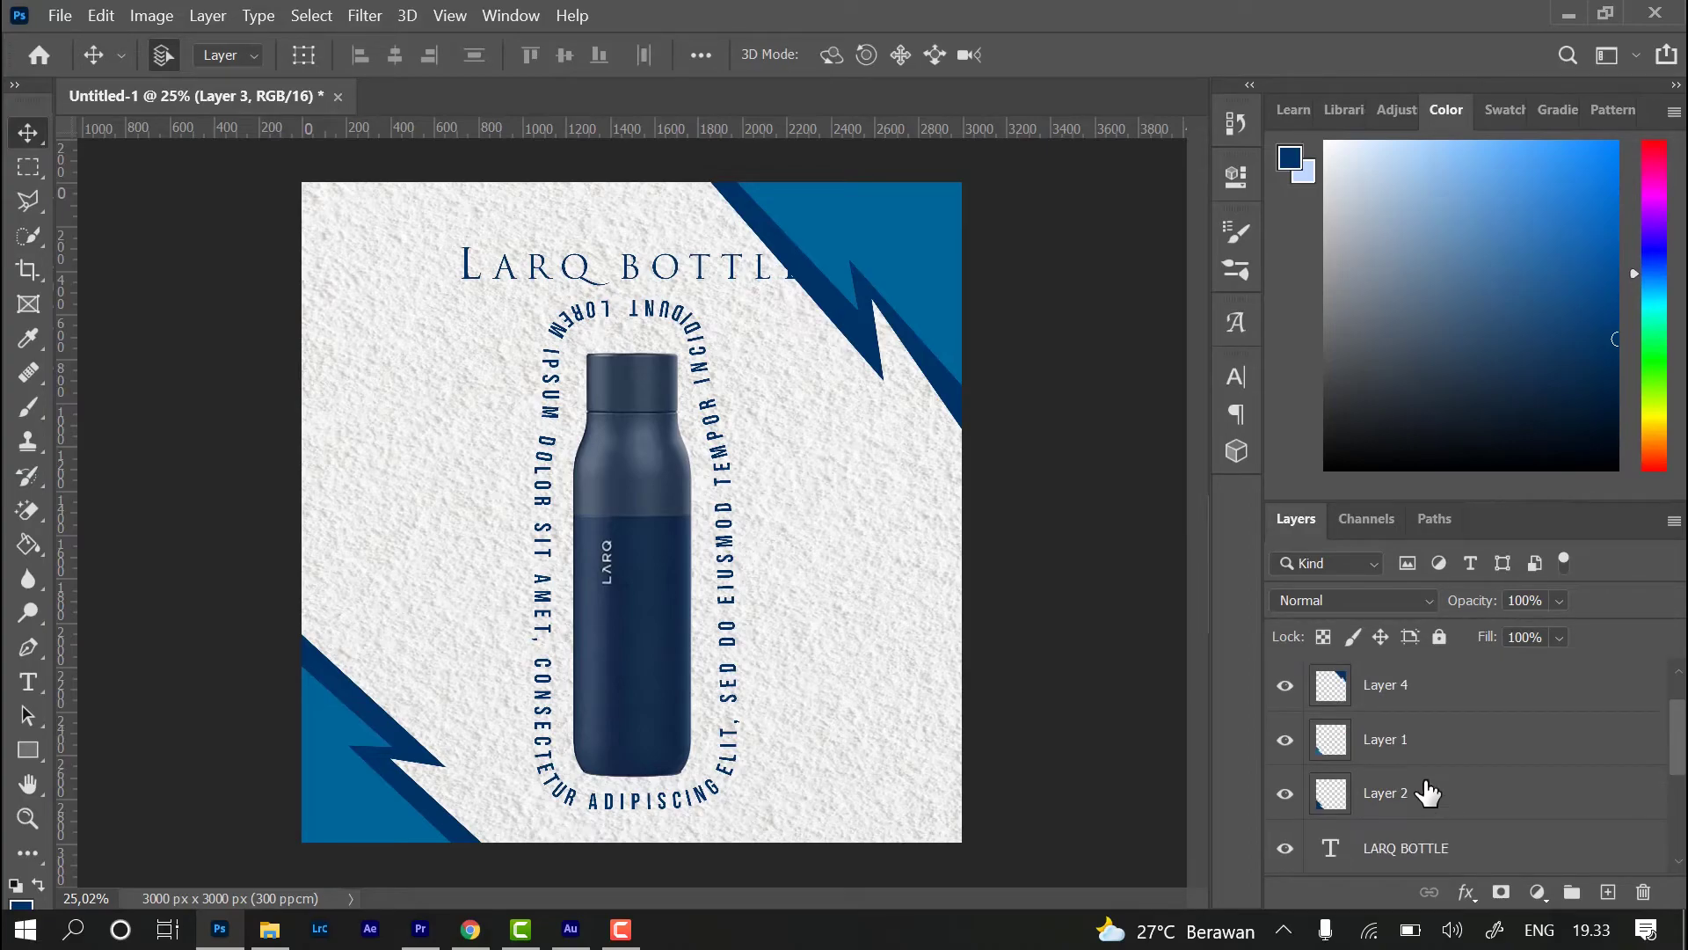
pyautogui.click(1427, 793)
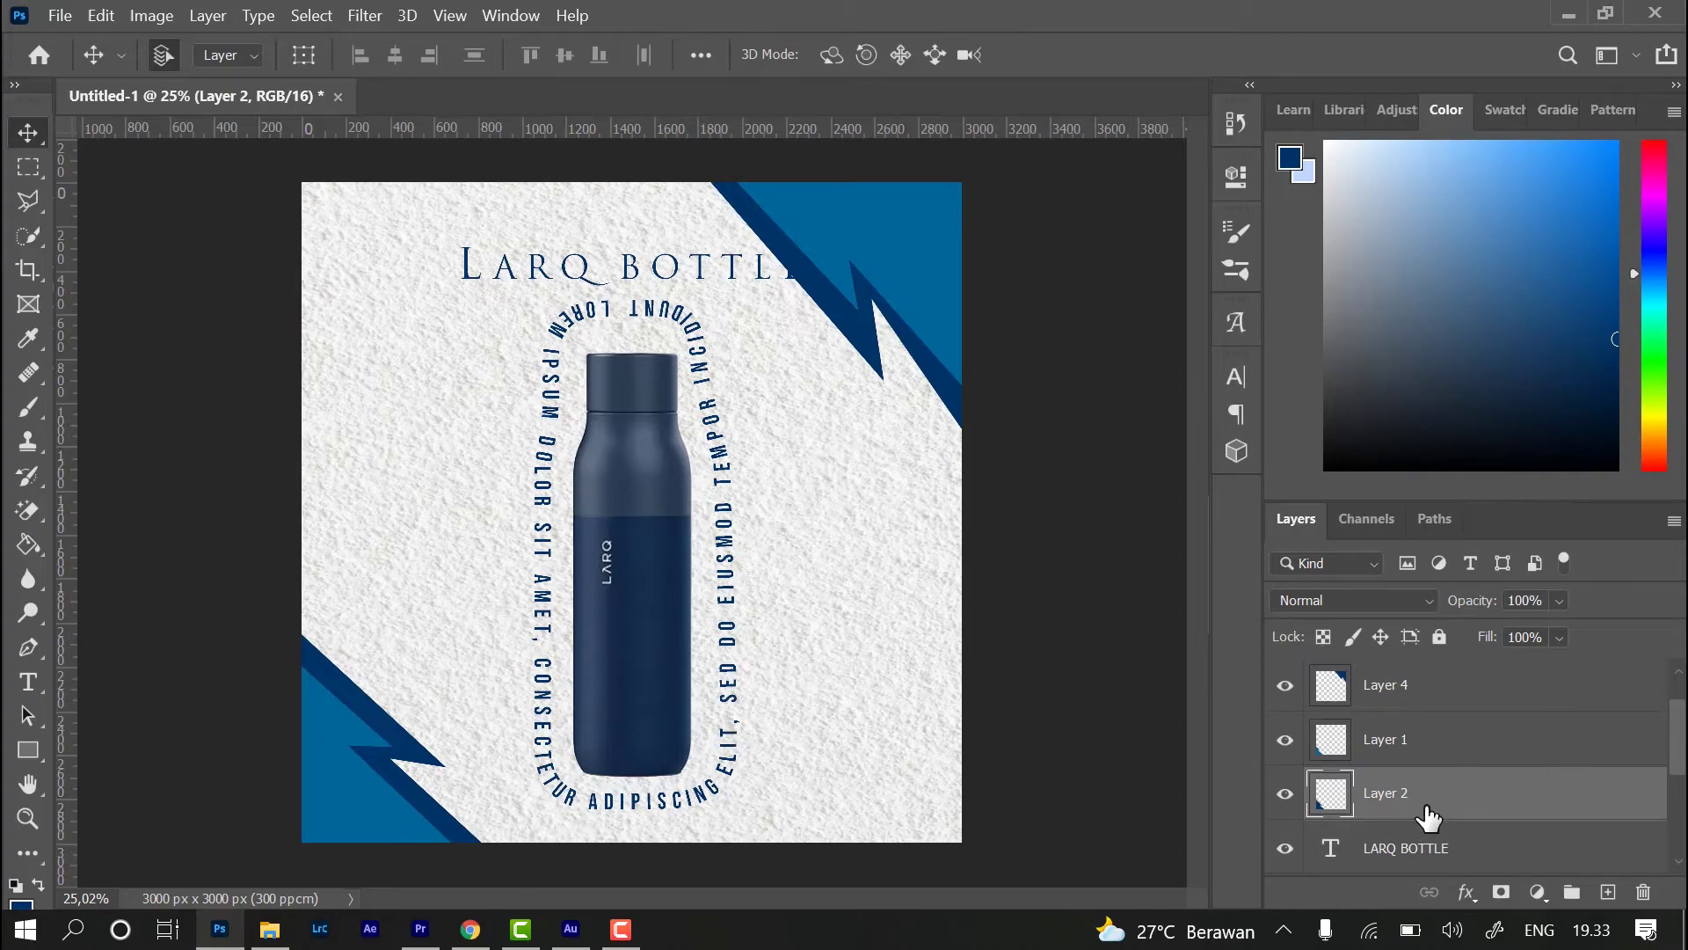
pyautogui.scroll(1, 1425, 816)
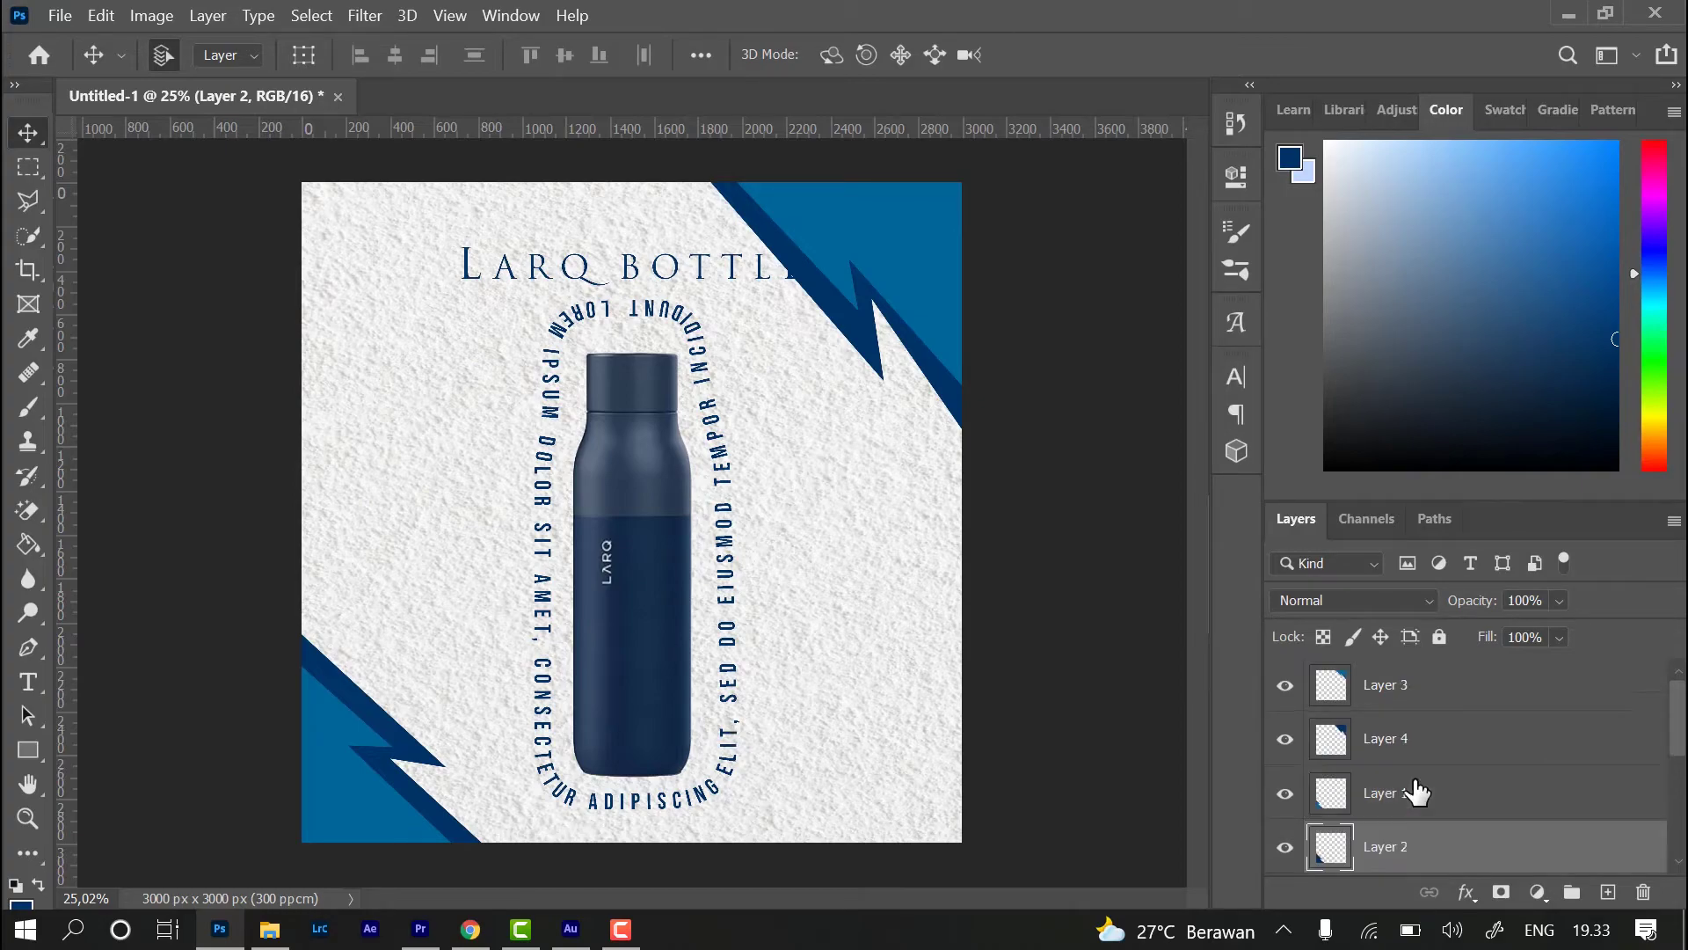
pyautogui.click(1398, 701)
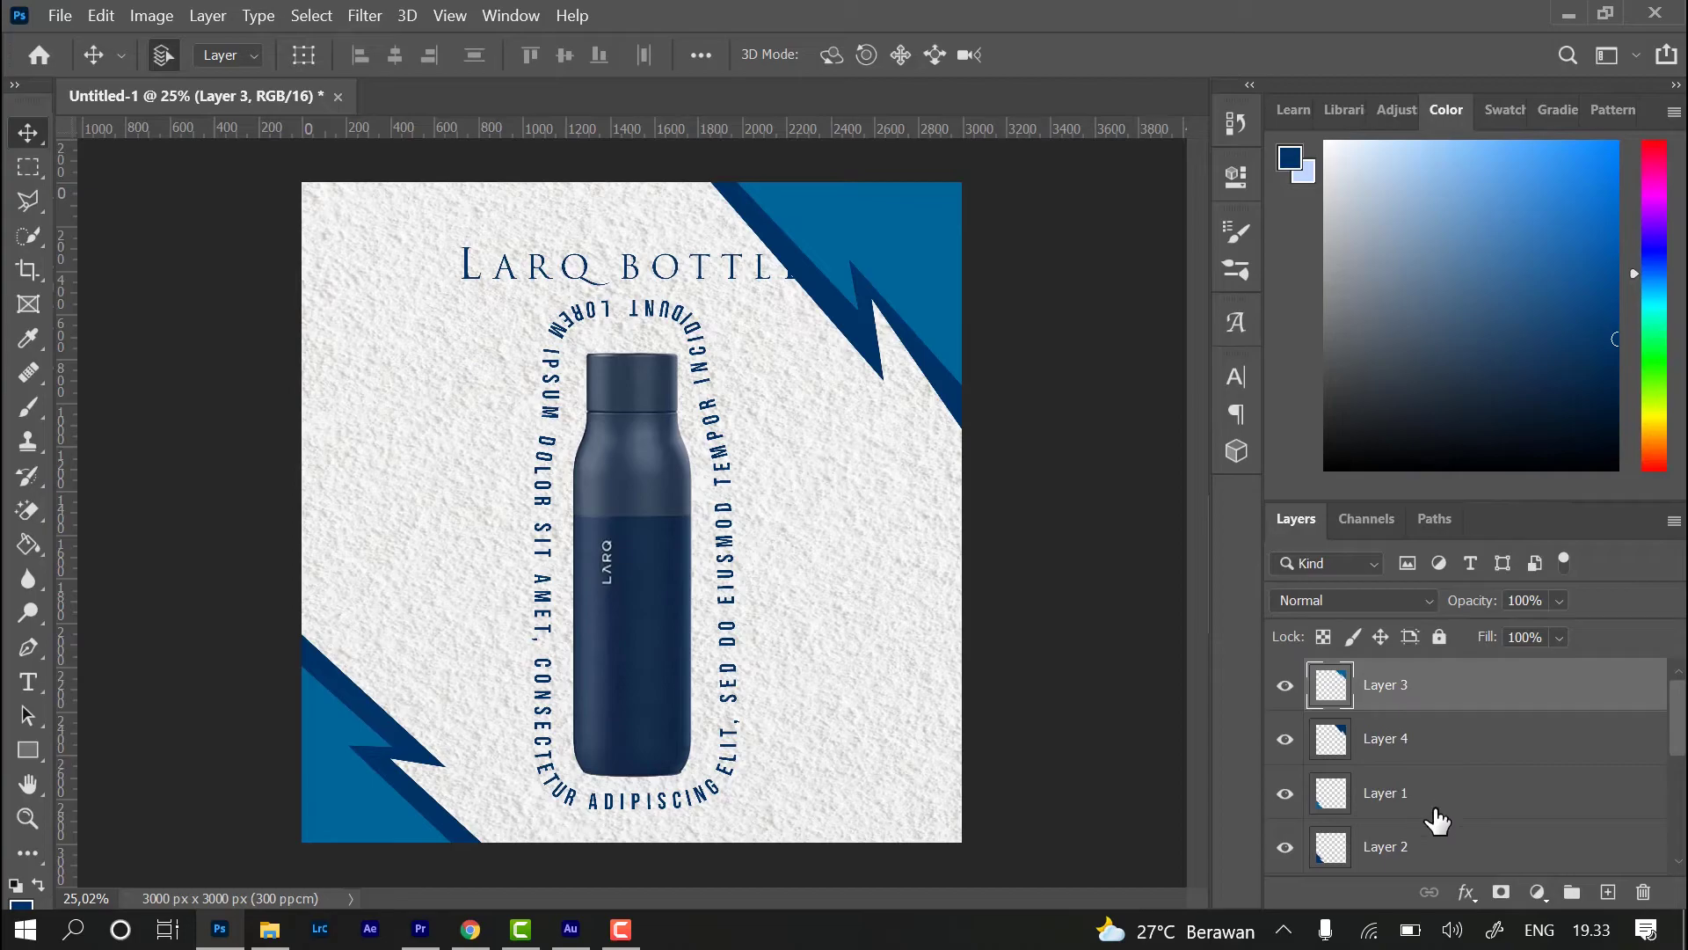
pyautogui.press('shift')
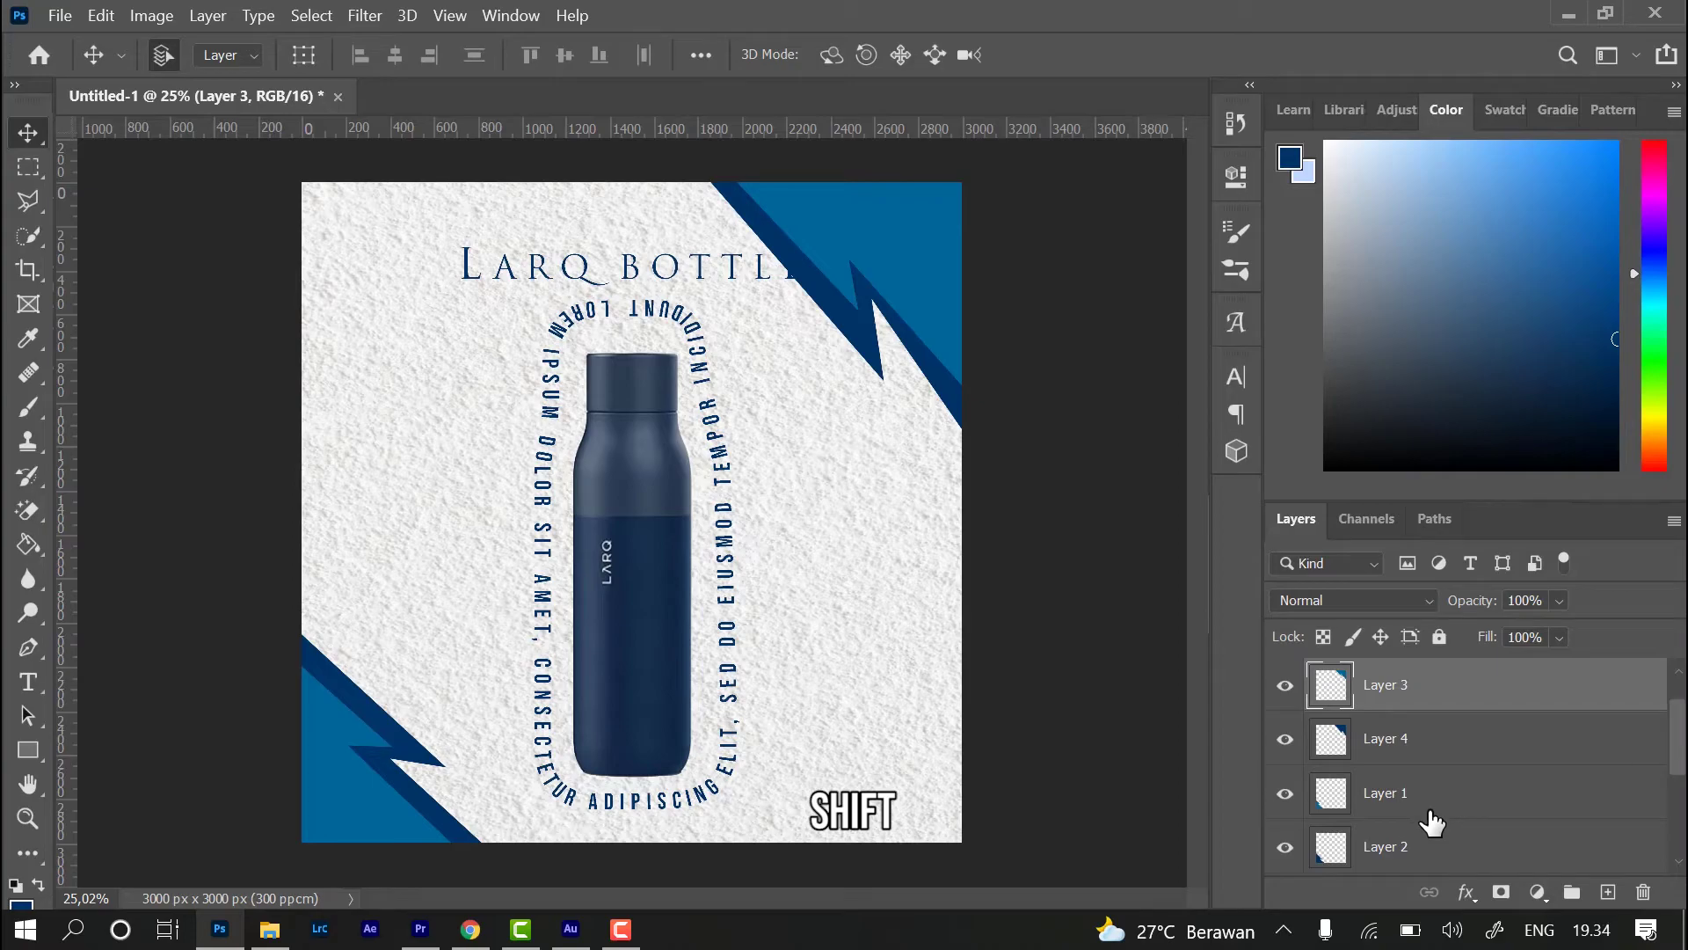
pyautogui.scroll(-1, 1428, 814)
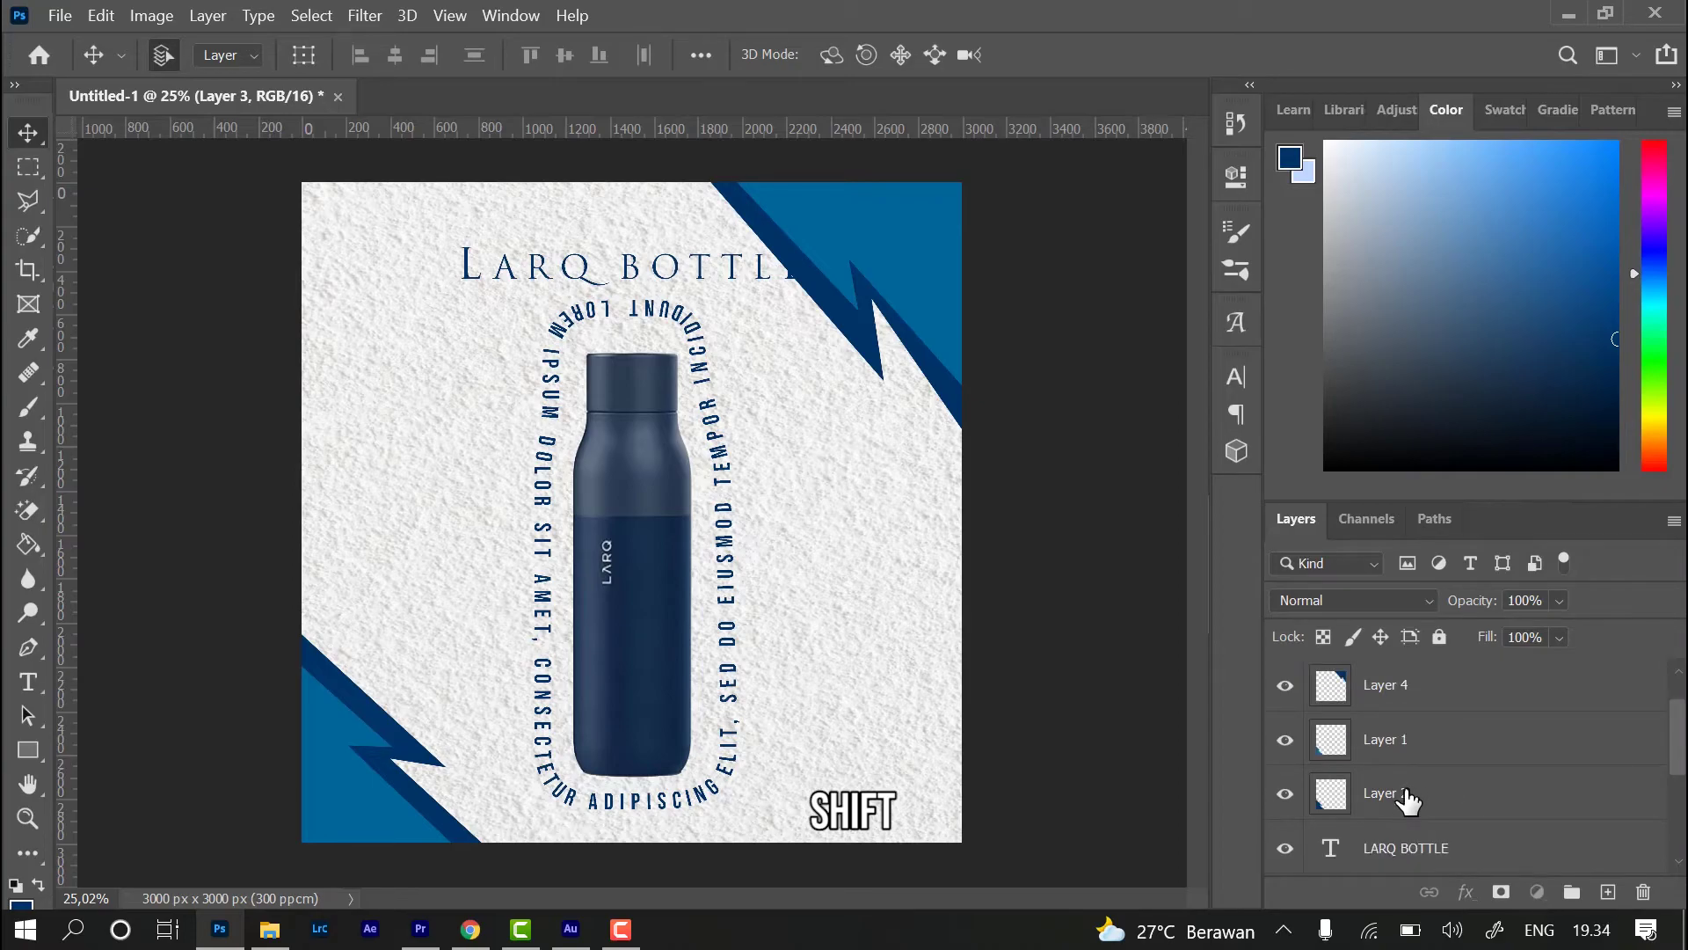
pyautogui.keyDown('shift'); pyautogui.click(1407, 799); pyautogui.keyUp('shift')
pyautogui.scroll(1, 1407, 796)
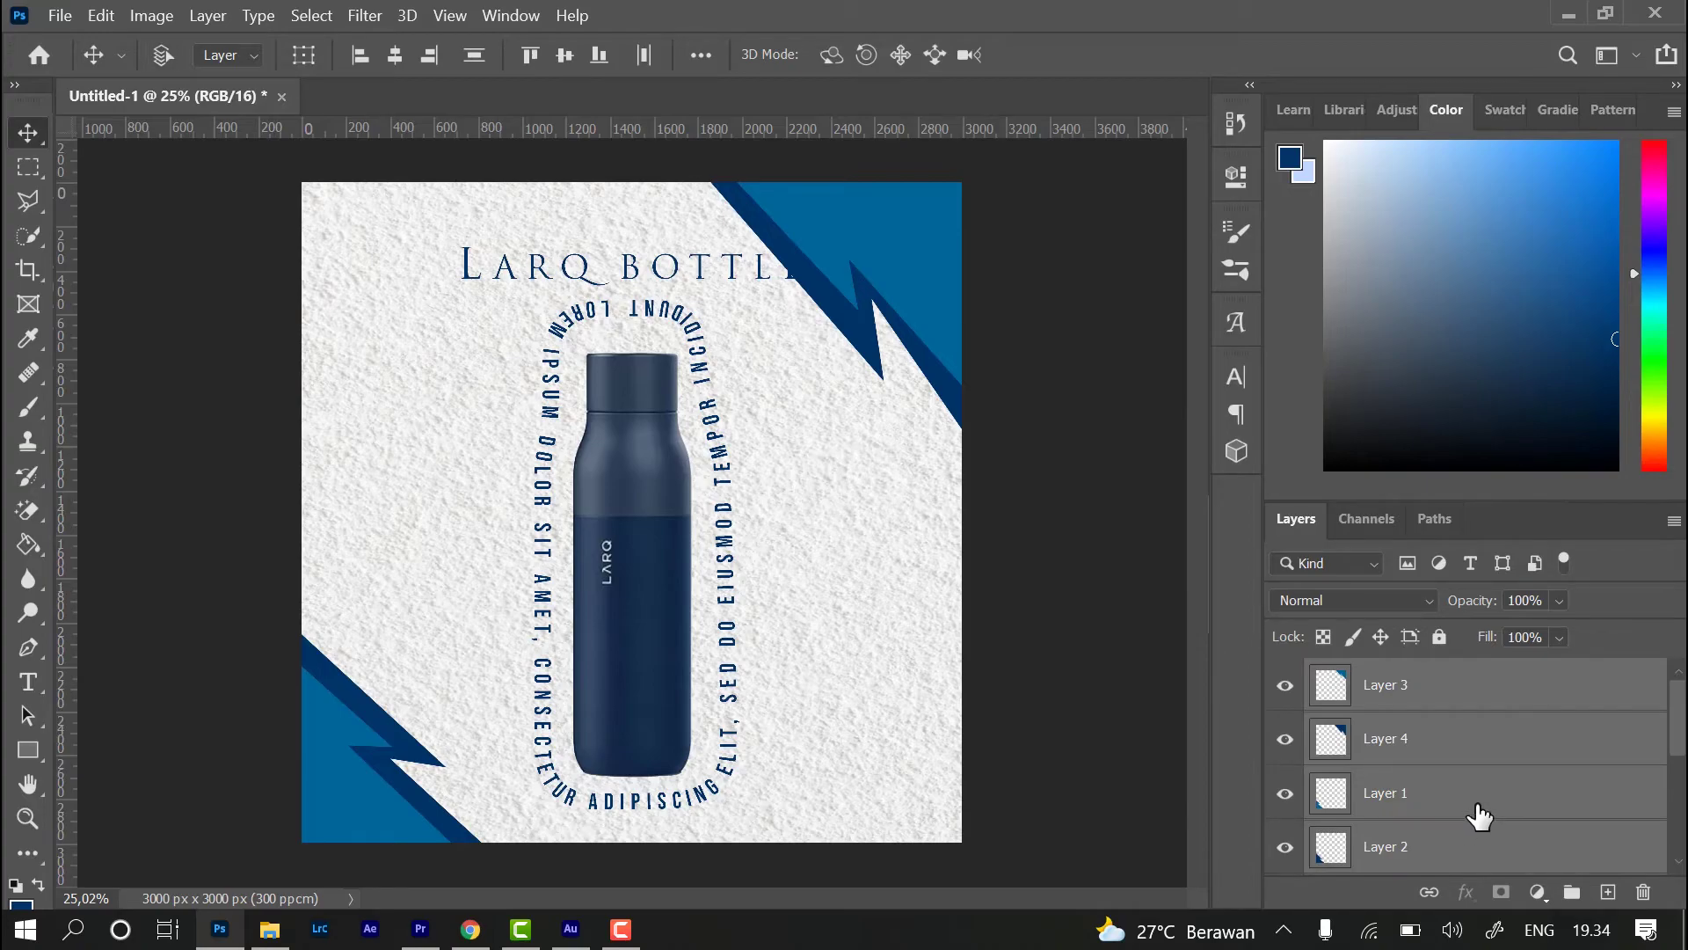
pyautogui.hotkey('ctrl', 'e')
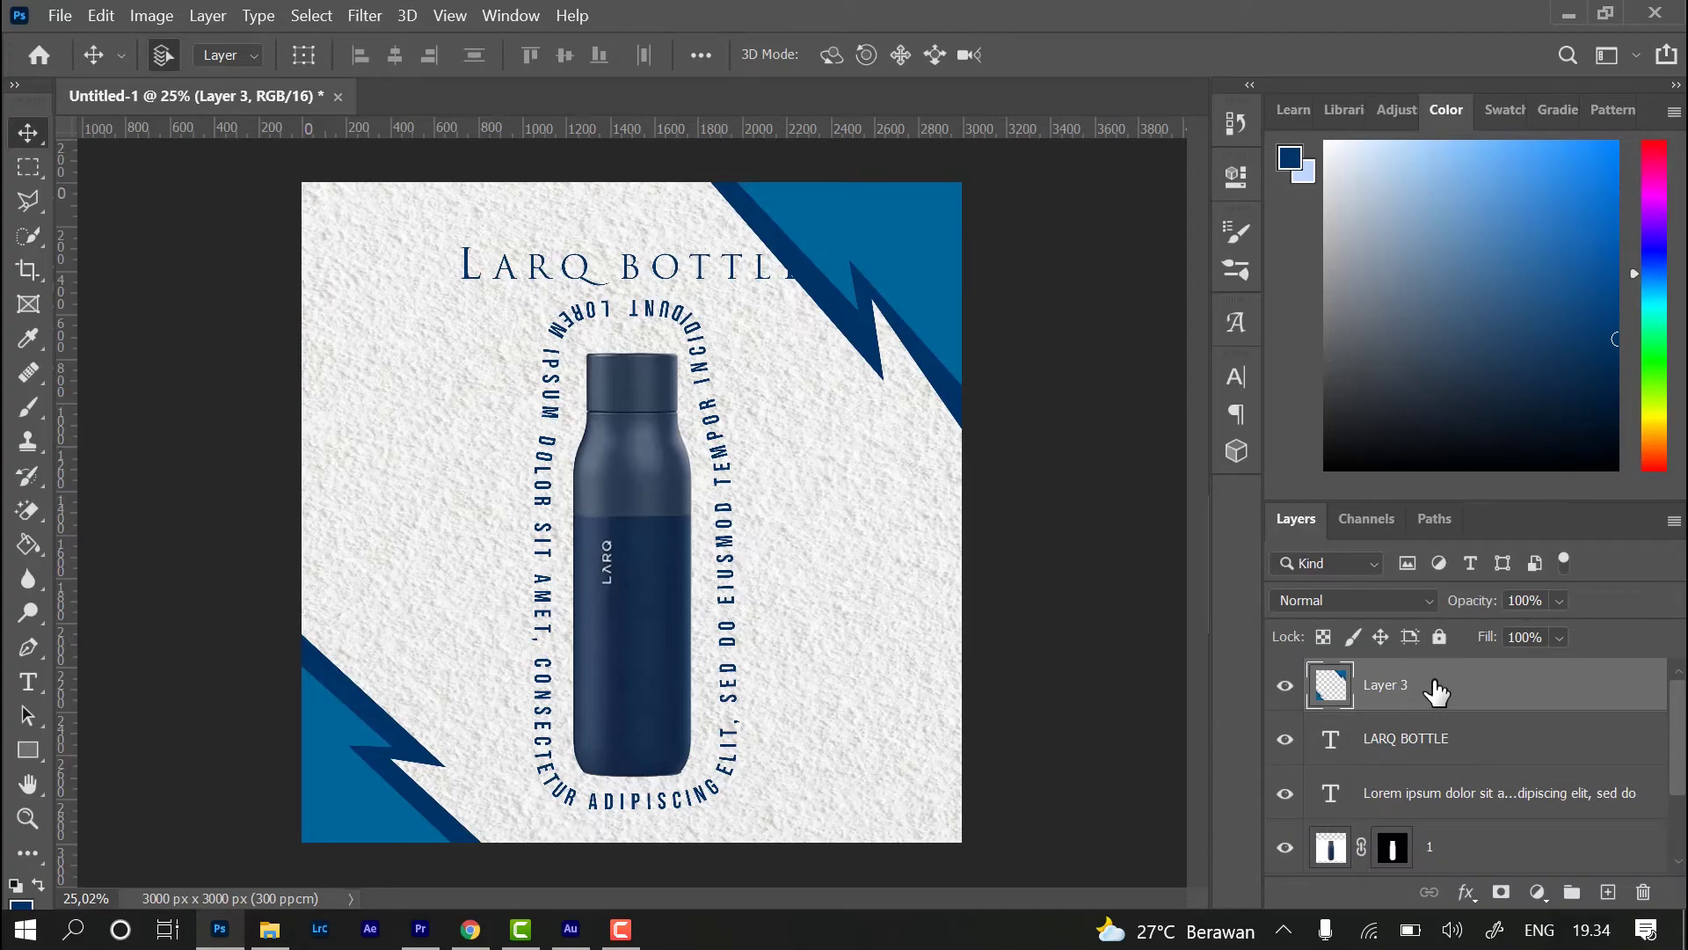
# - Move the merged corner-shape layer beneath the wall-texture layer, directly above the Background
pyautogui.scroll(-1, 1433, 677)
pyautogui.scroll(1, 1426, 686)
pyautogui.moveTo(1425, 686); pyautogui.dragTo(1463, 809)
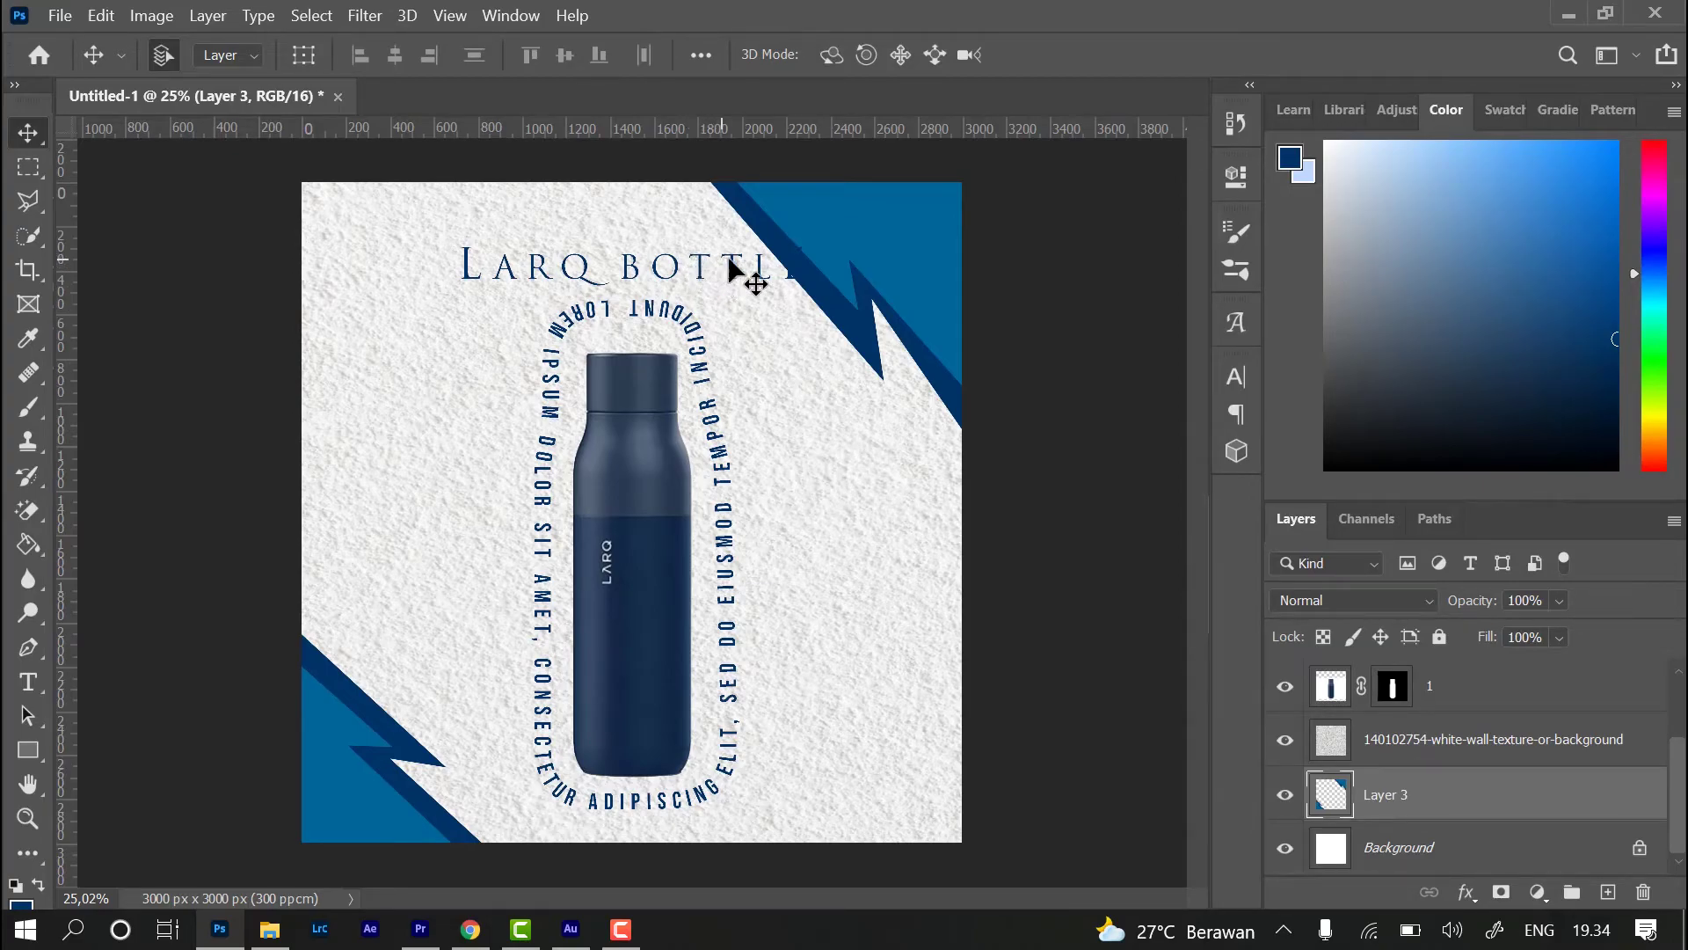
# - Select the LARQ BOTTLE title, the path text and the bottle layers and nudge them slightly downward together
pyautogui.scroll(2, 1377, 723)
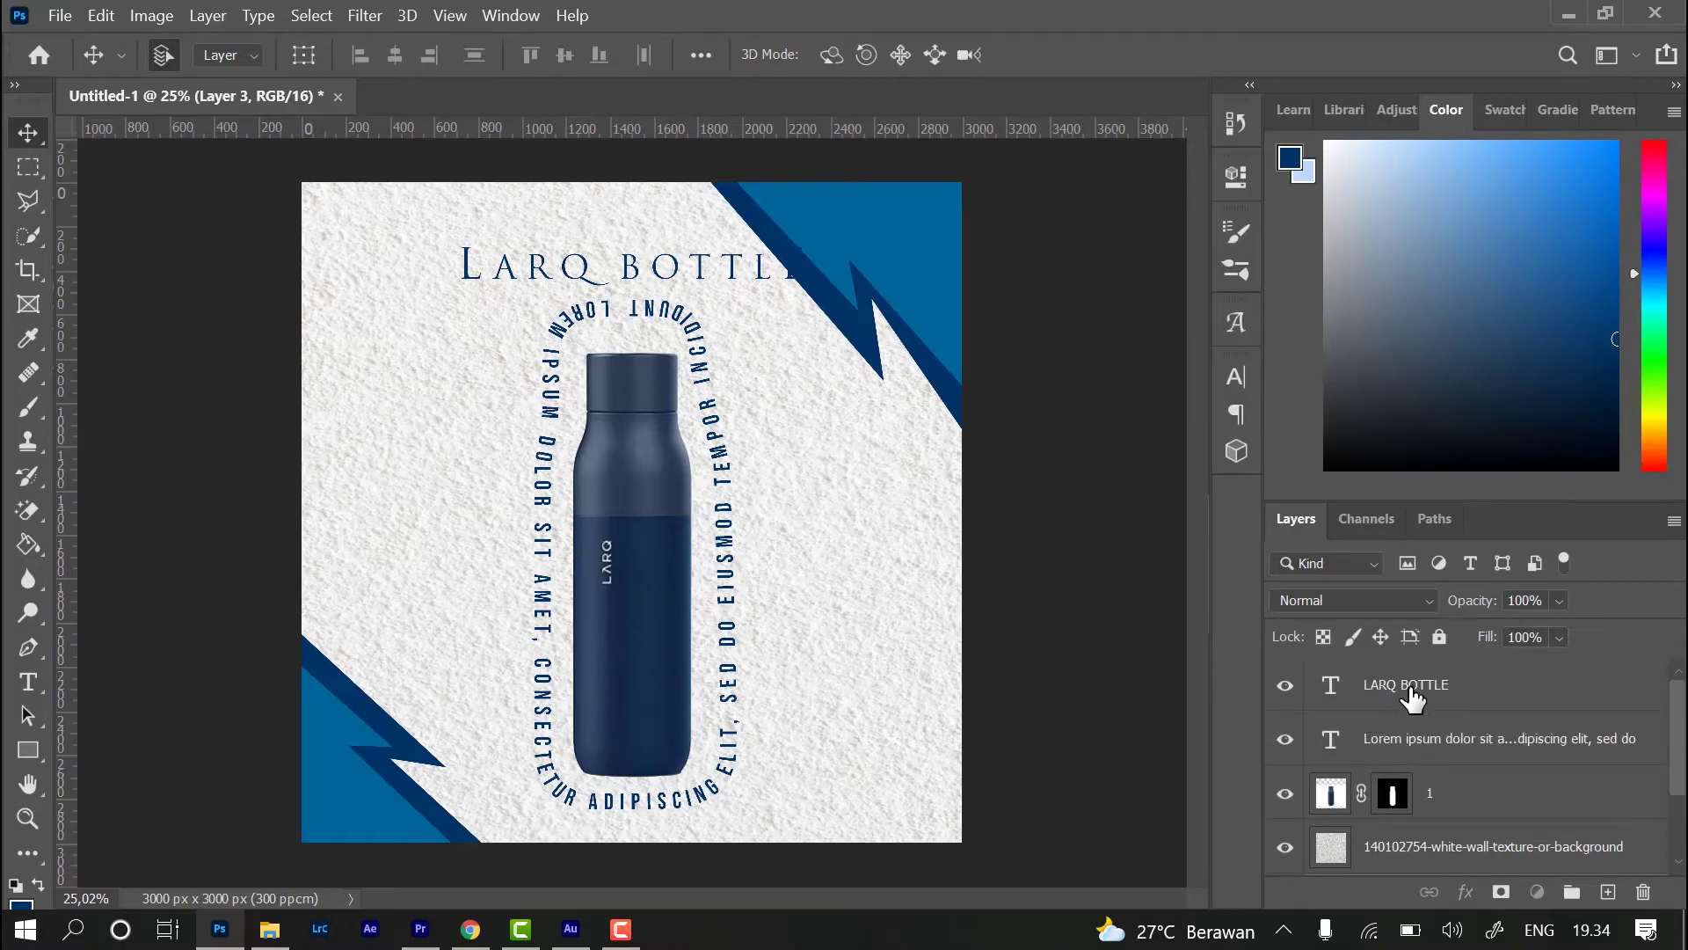
pyautogui.click(770, 269)
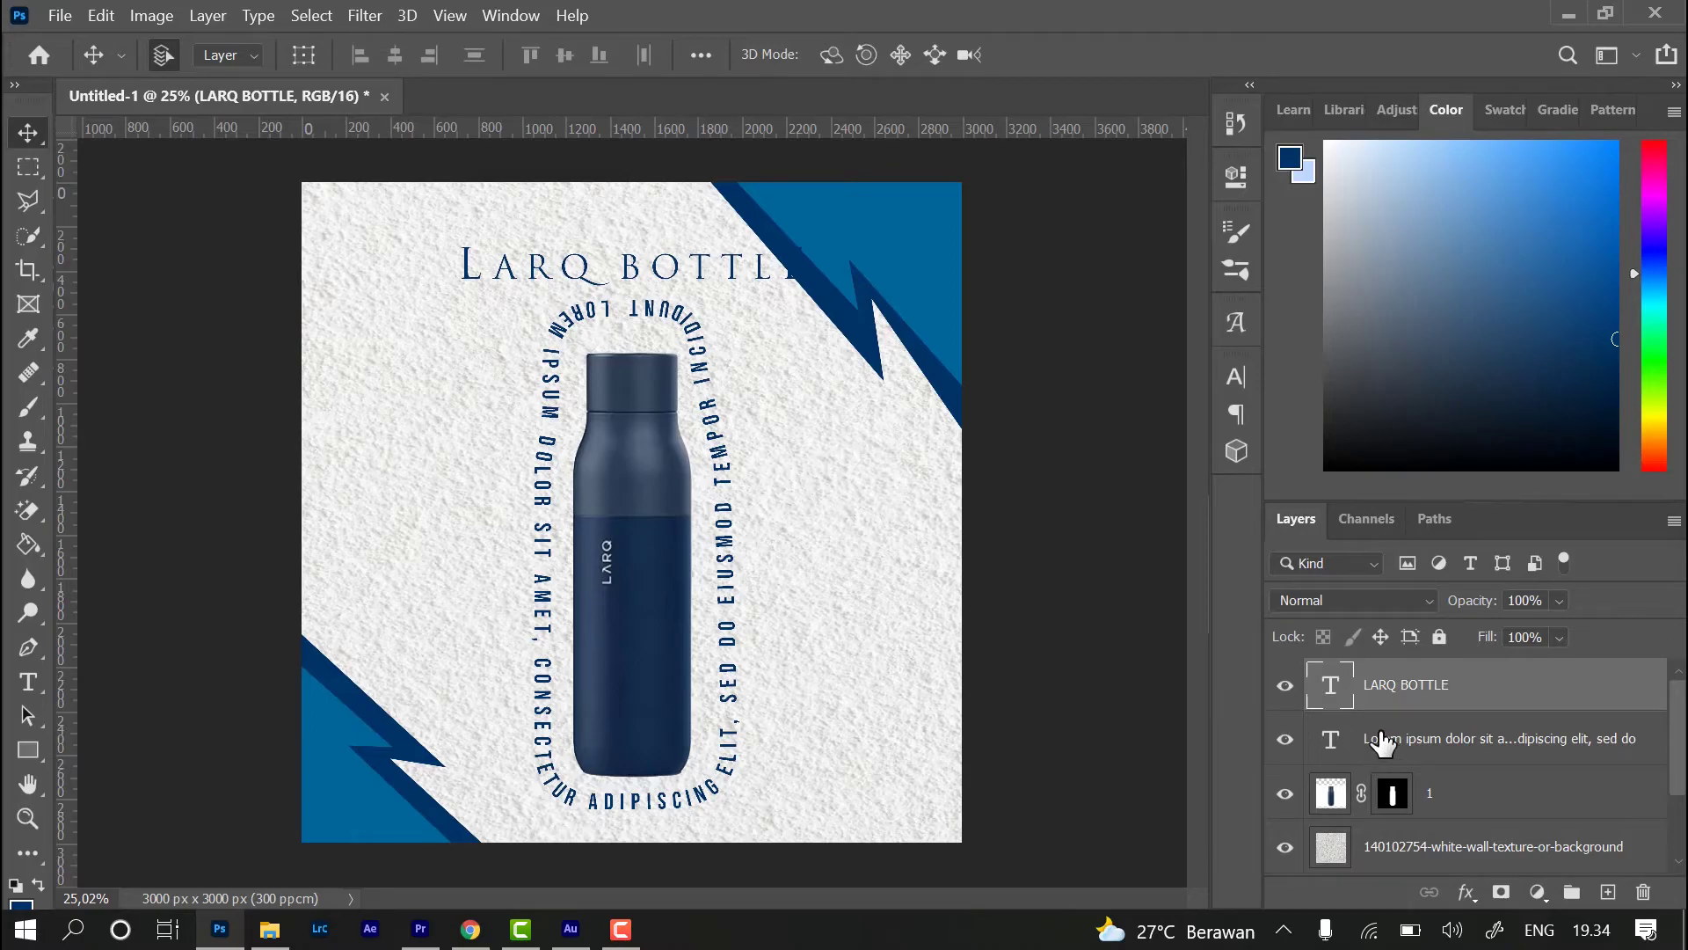
pyautogui.keyDown('shift'); pyautogui.click(1511, 809); pyautogui.keyUp('shift')
pyautogui.press('Down')
pyautogui.press('Down')
pyautogui.press('Down')
pyautogui.press('Down')
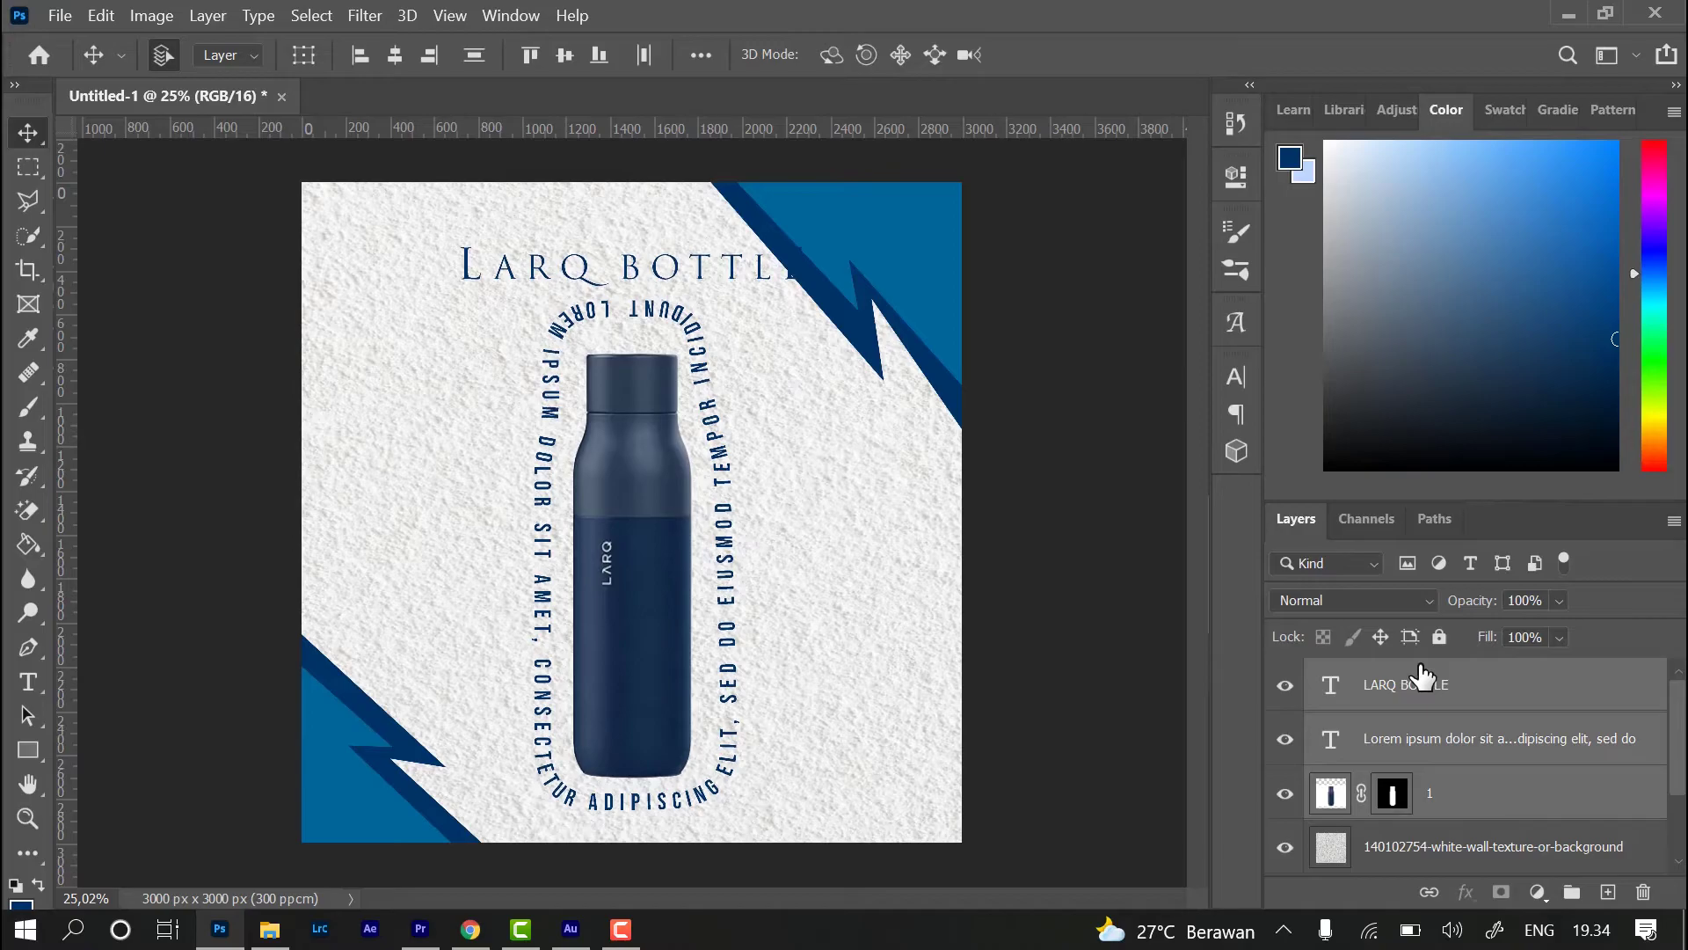
pyautogui.press('Down')
pyautogui.press('Down')
pyautogui.press('Down')
pyautogui.press('Down')
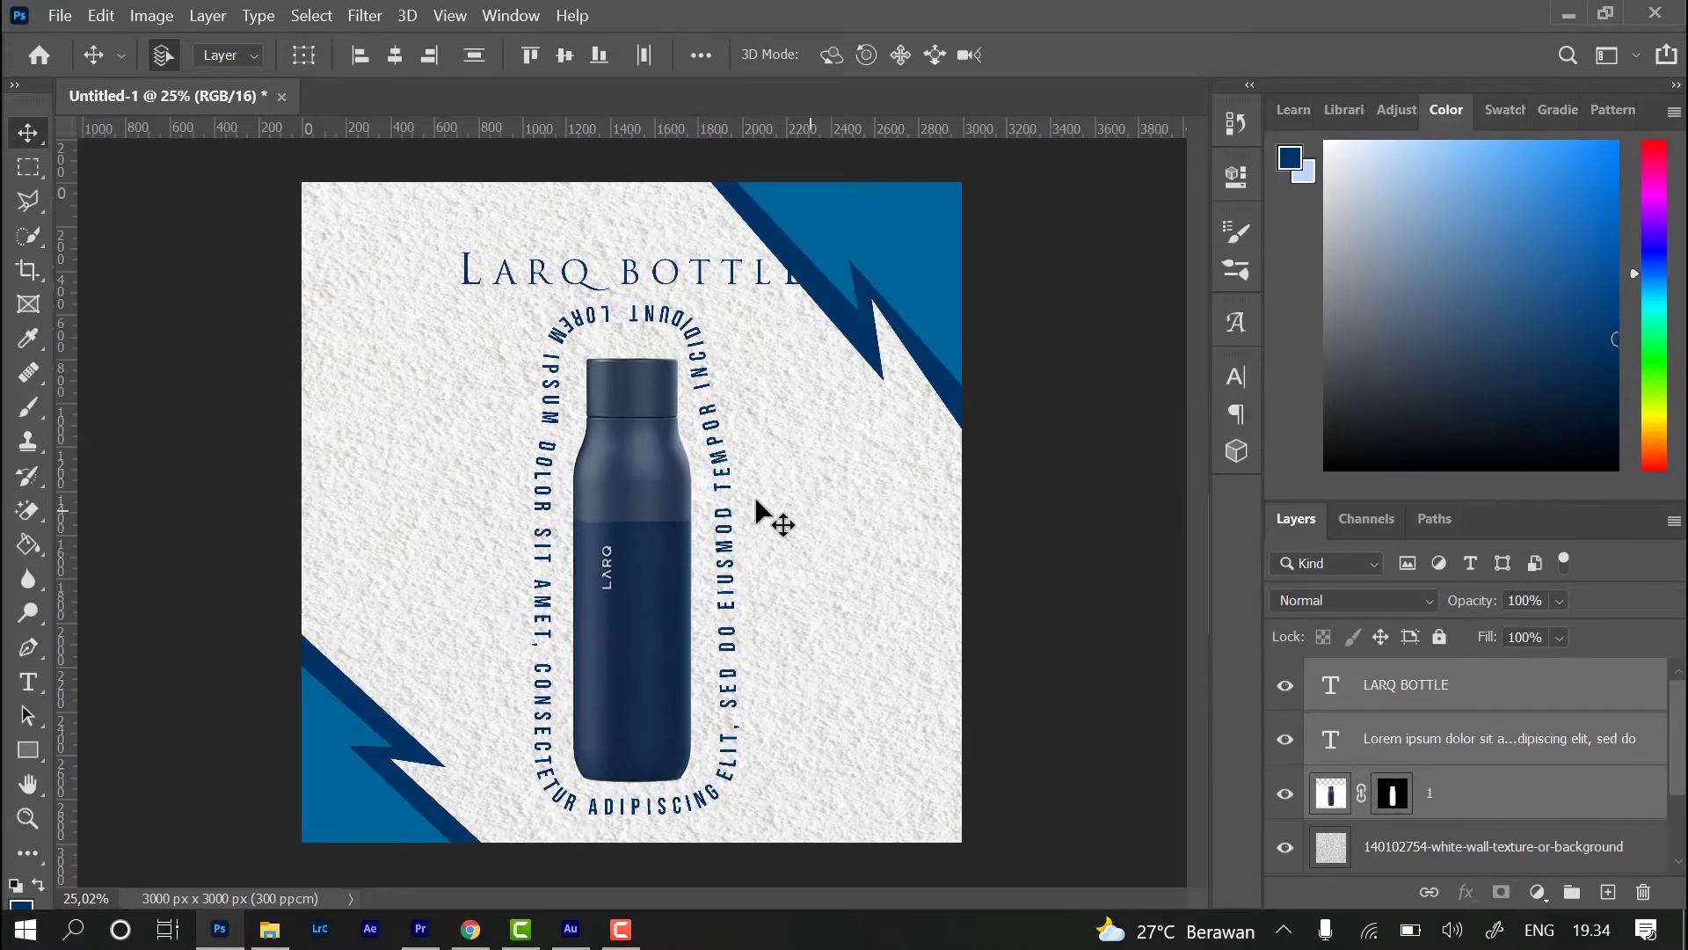
# - Reposition the title, path text and bottle together slightly lower on the canvas, finishing with a 234 px horizontal shift to the right
pyautogui.moveTo(646, 451); pyautogui.dragTo(606, 470)
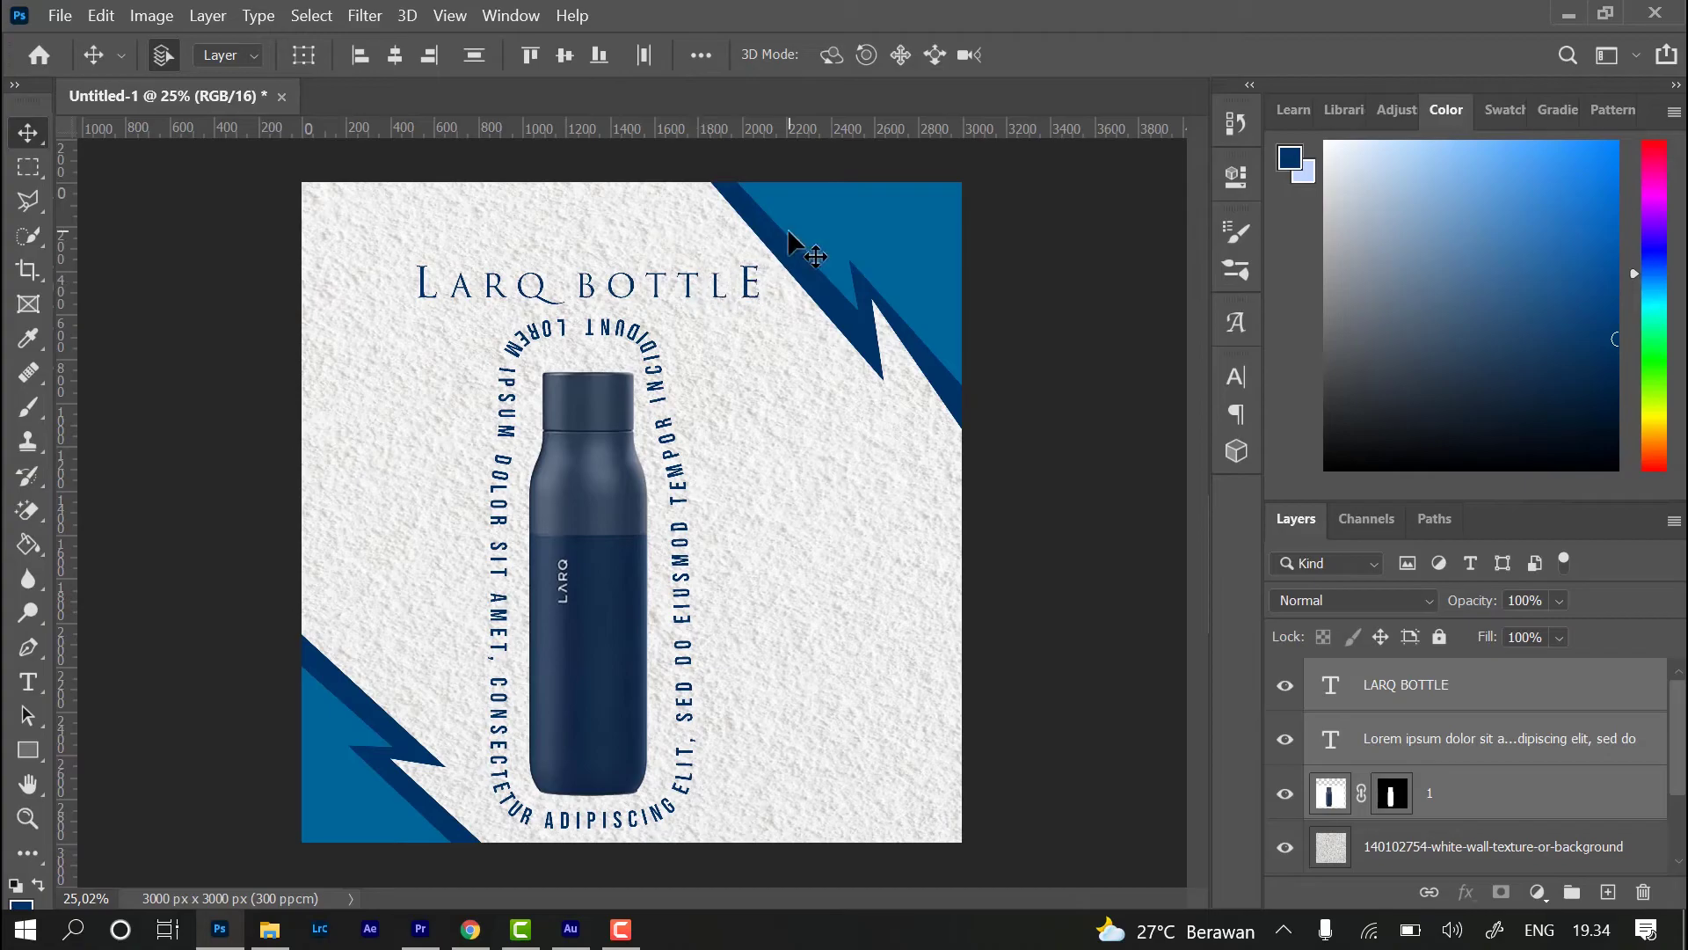
pyautogui.scroll(3, 802, 236)
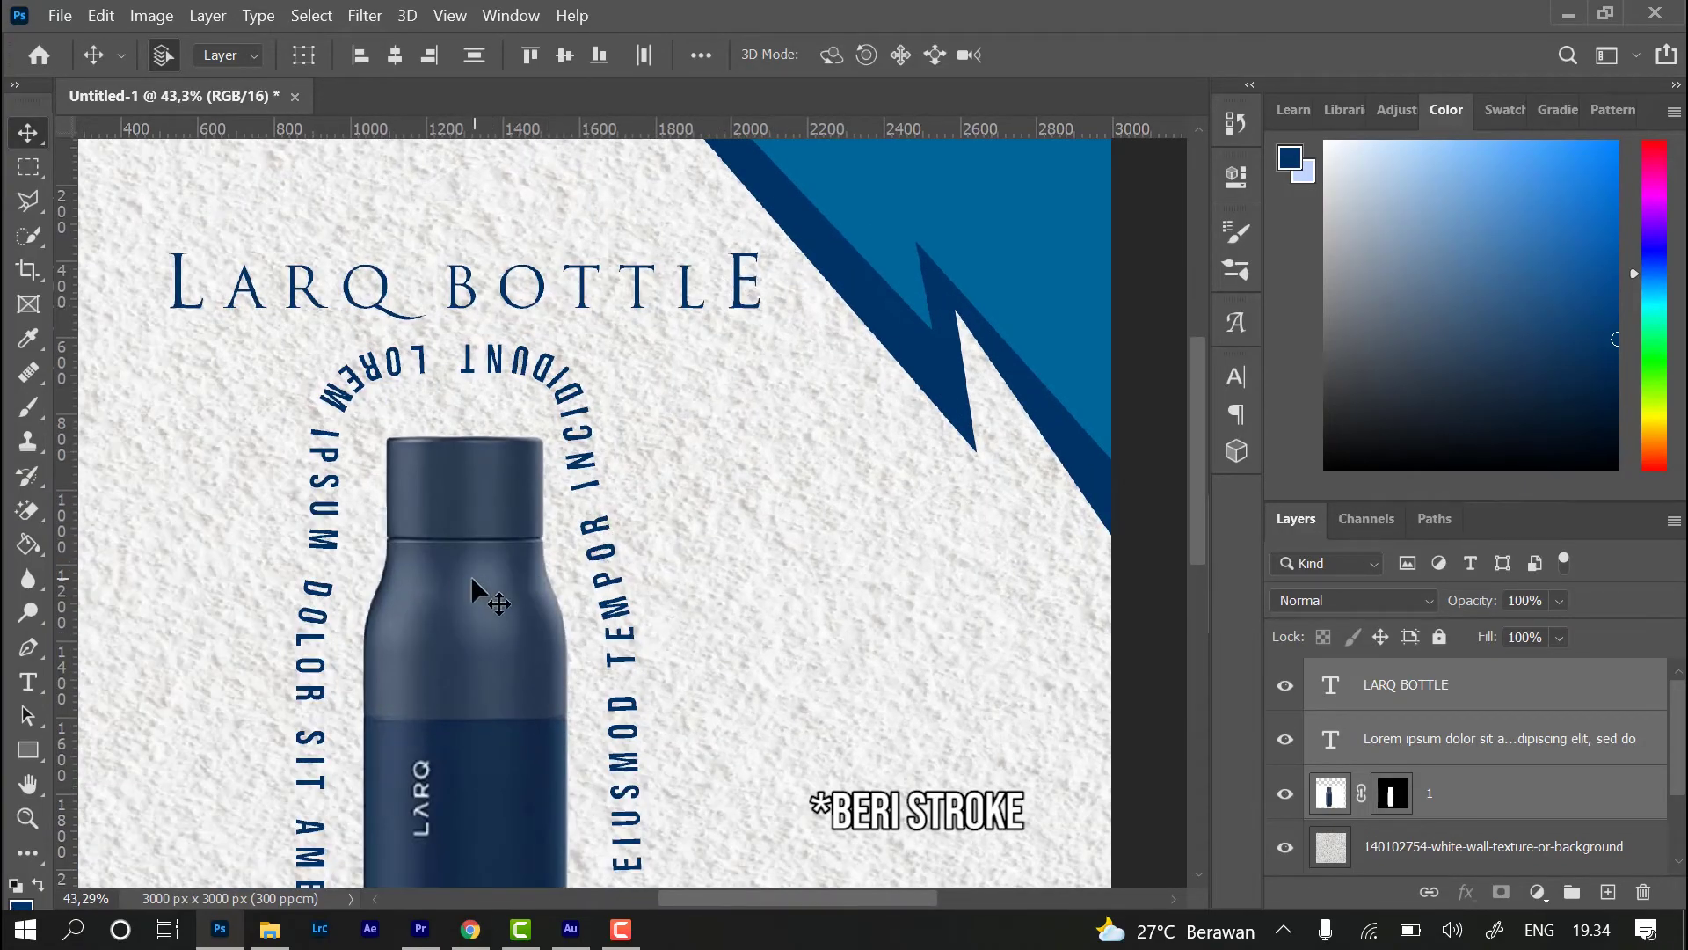
pyautogui.moveTo(488, 588); pyautogui.dragTo(547, 594)
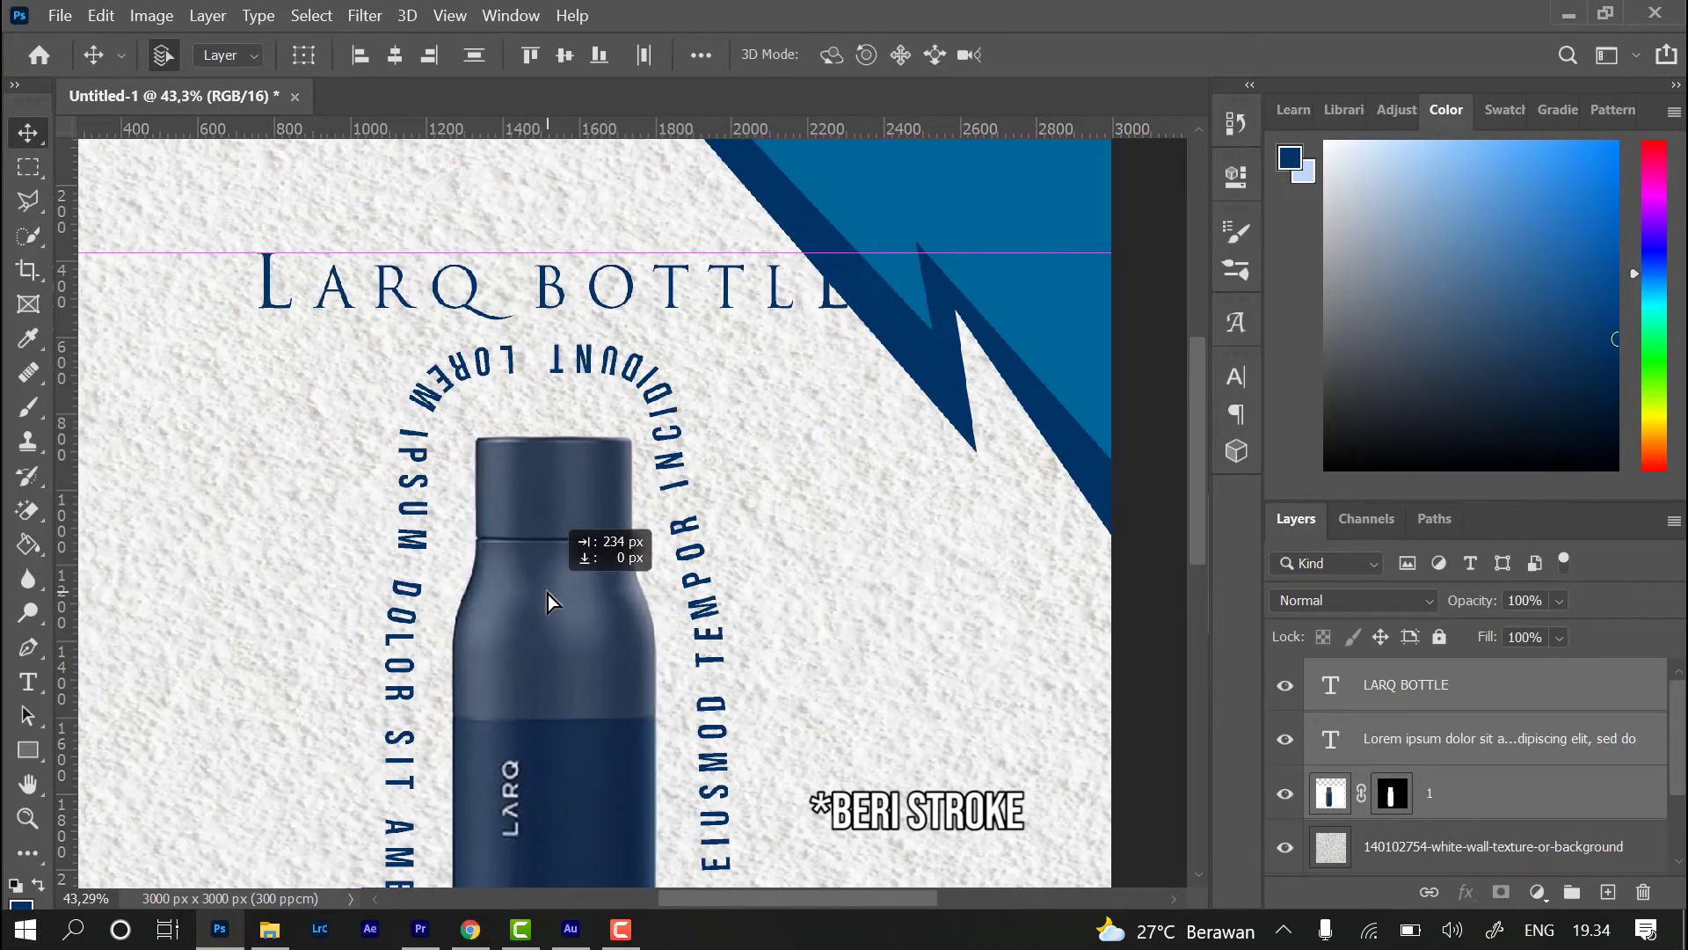
pyautogui.click(1455, 792)
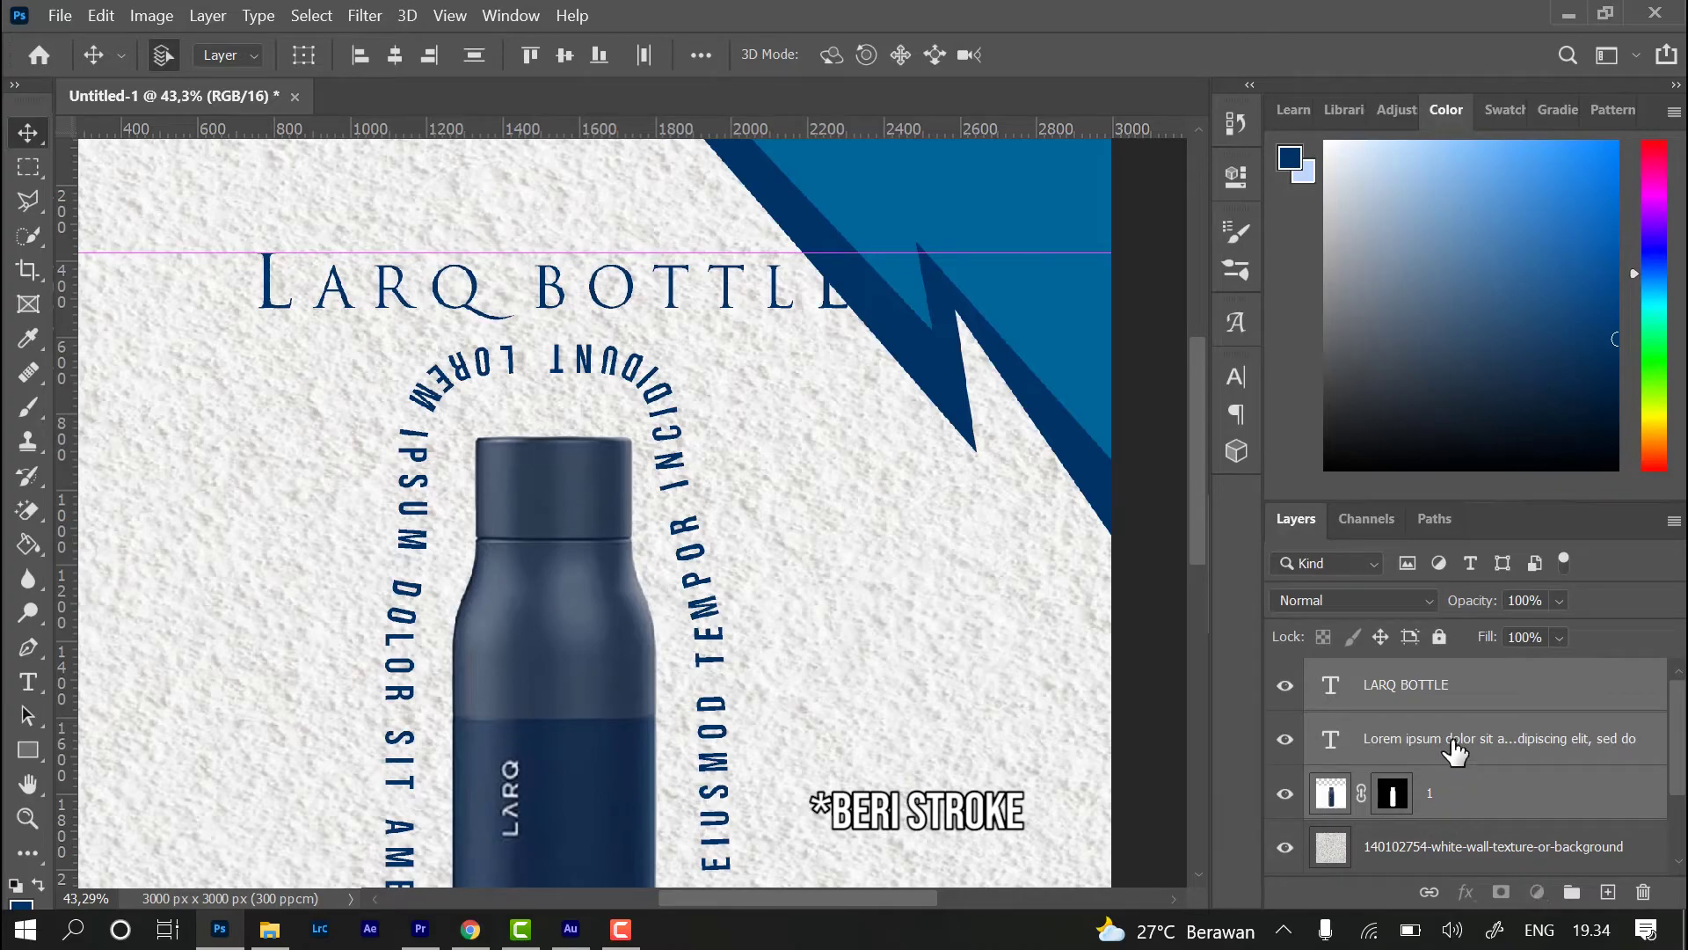
# - Add a Stroke layer effect to the LARQ BOTTLE title using its blending options
pyautogui.click(1442, 687)
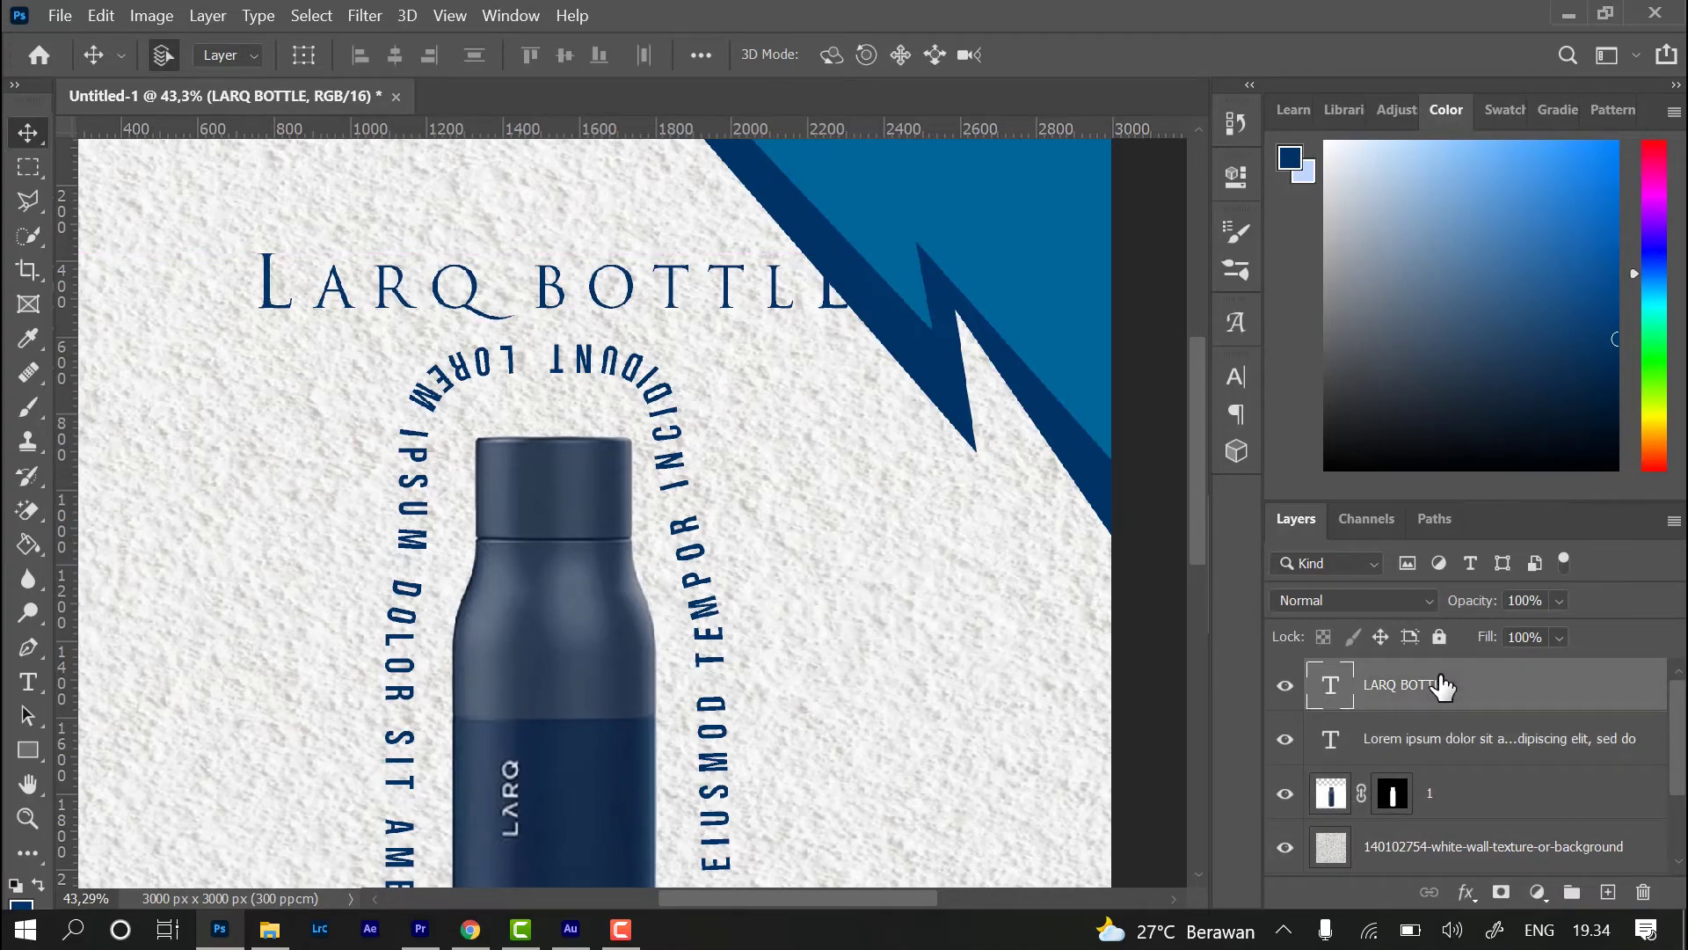
pyautogui.rightClick(1442, 687)
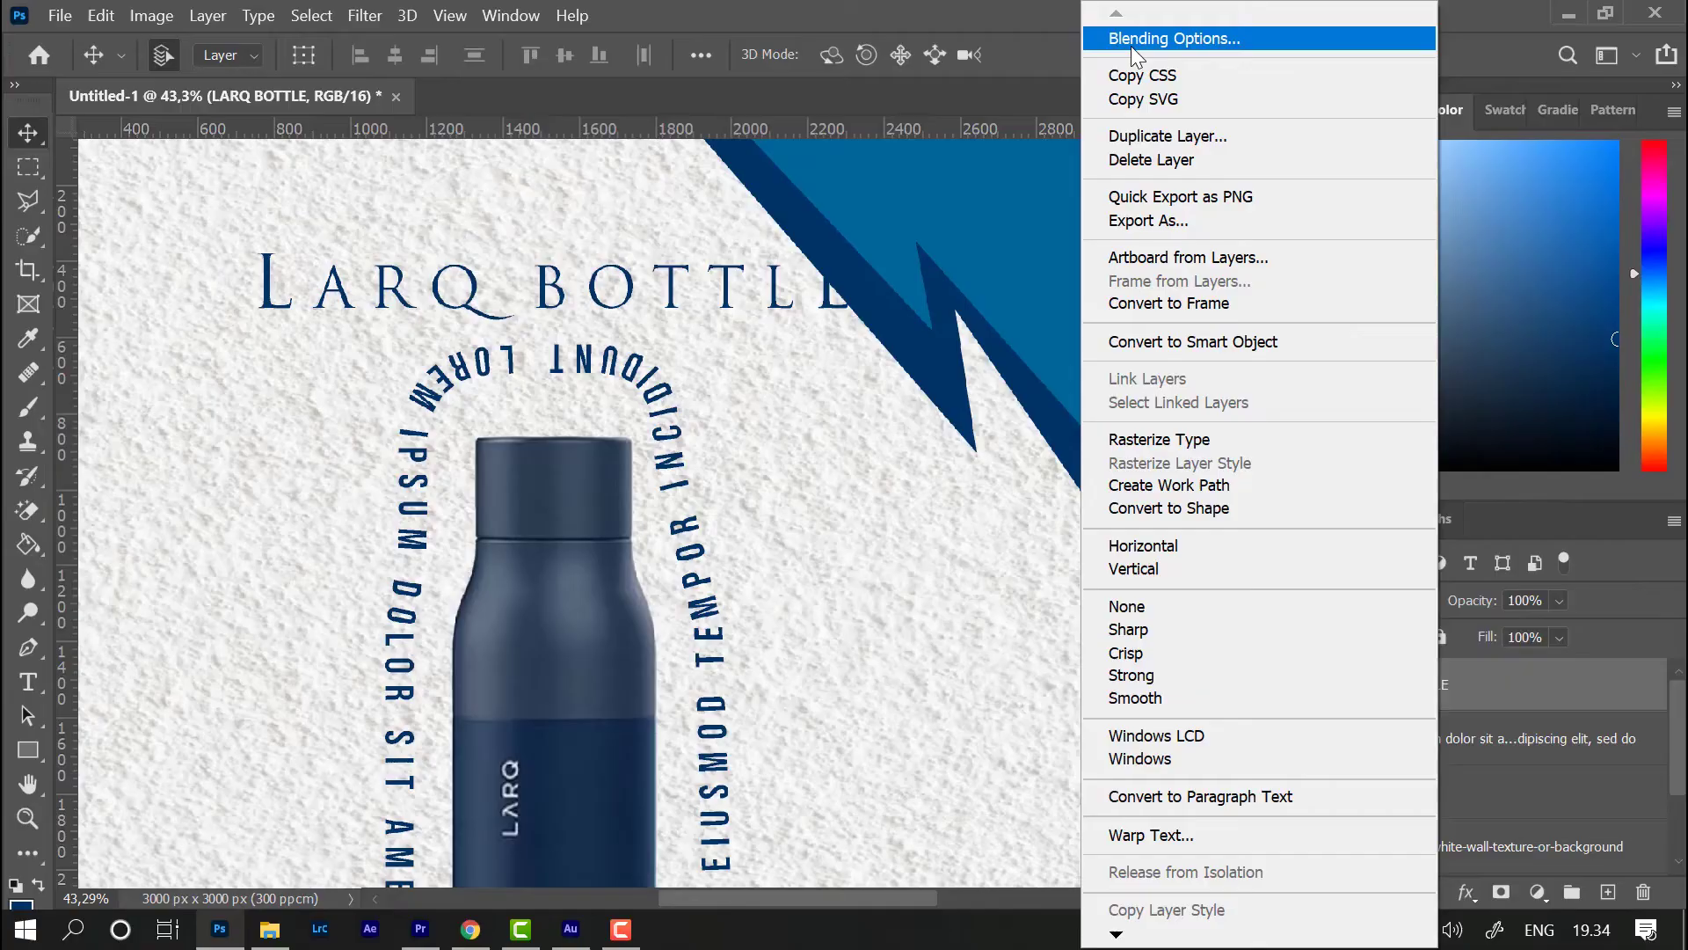
pyautogui.click(1130, 42)
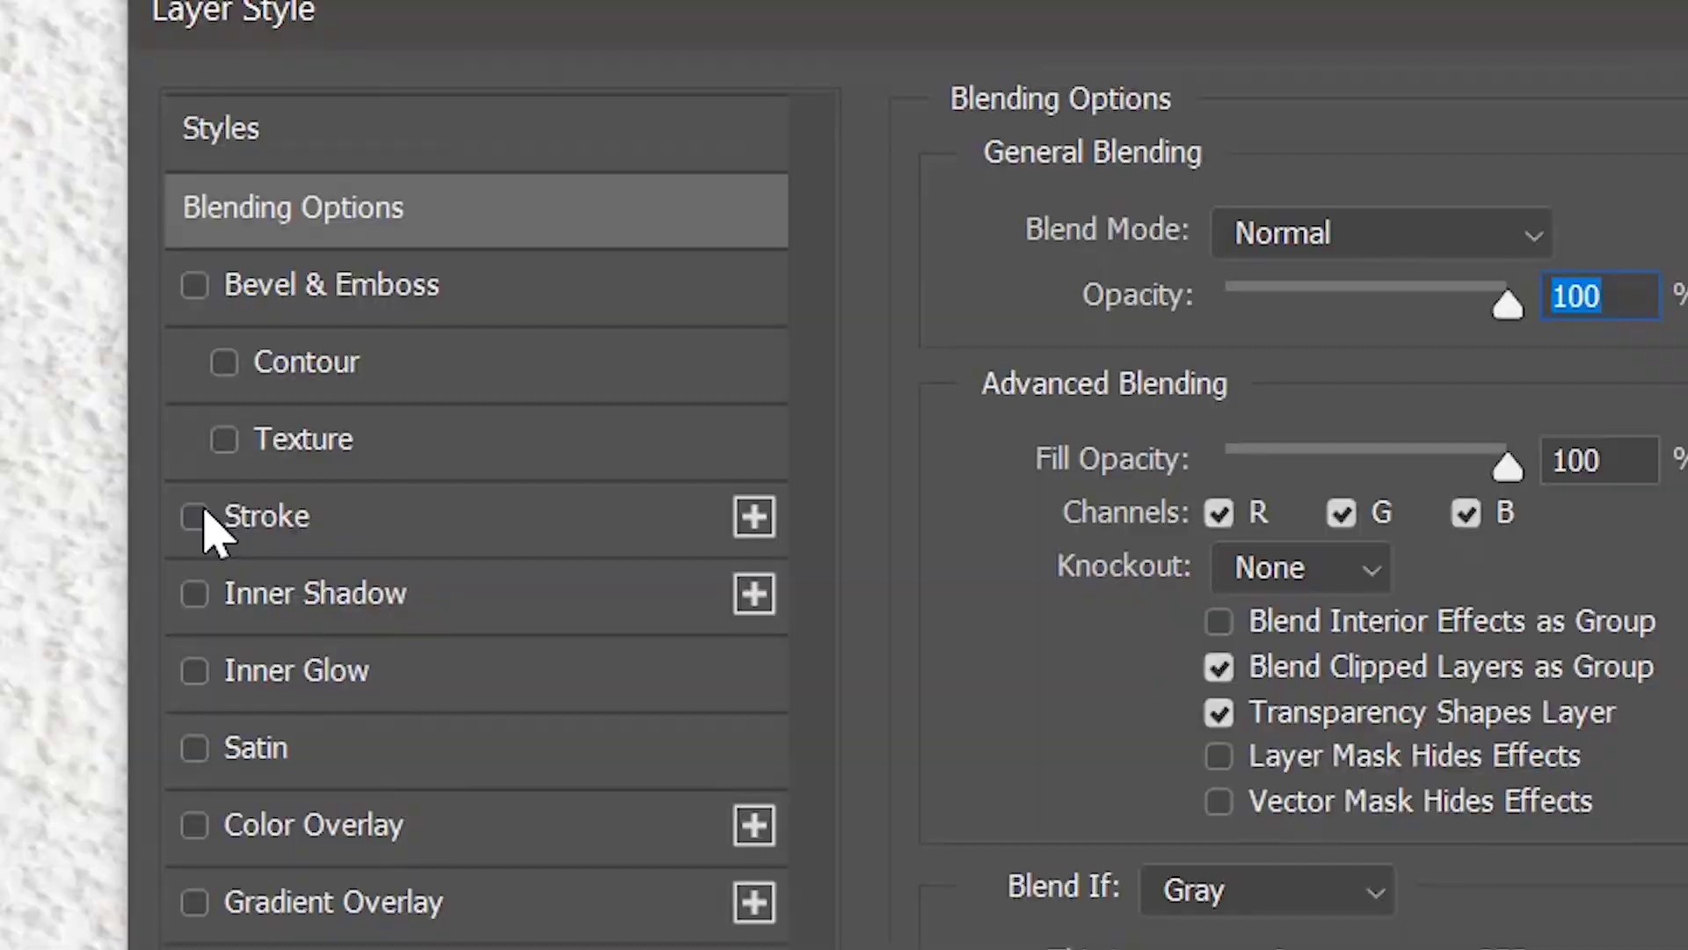
pyautogui.click(185, 489)
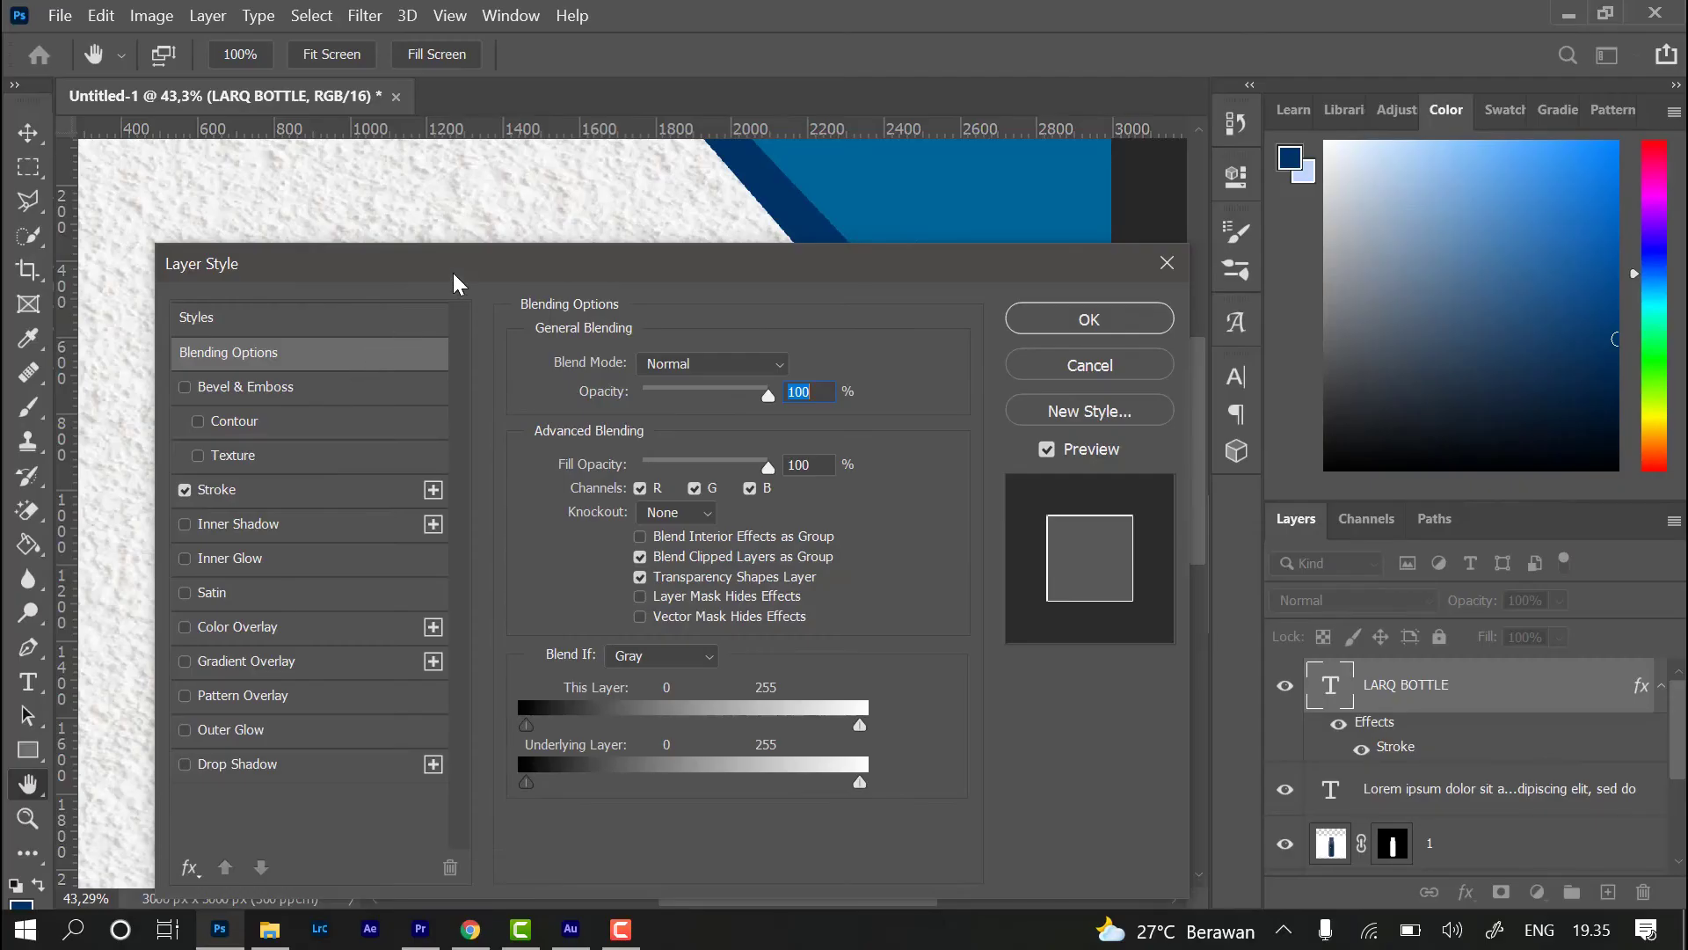
pyautogui.moveTo(472, 255); pyautogui.dragTo(521, 410)
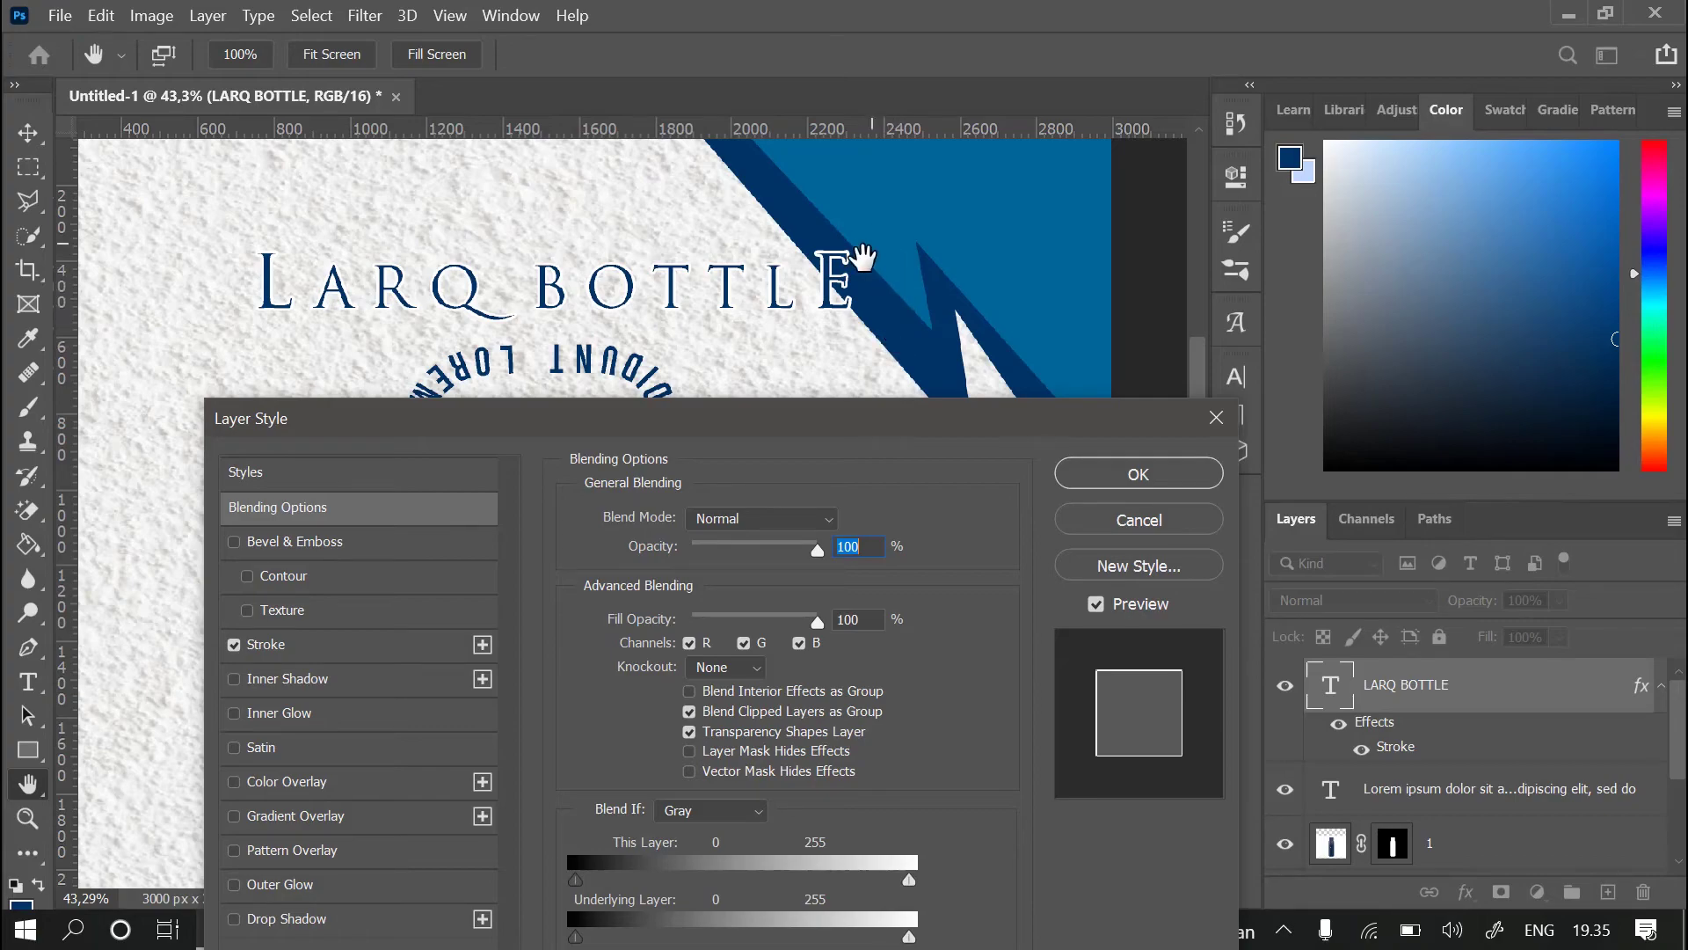
pyautogui.click(1176, 479)
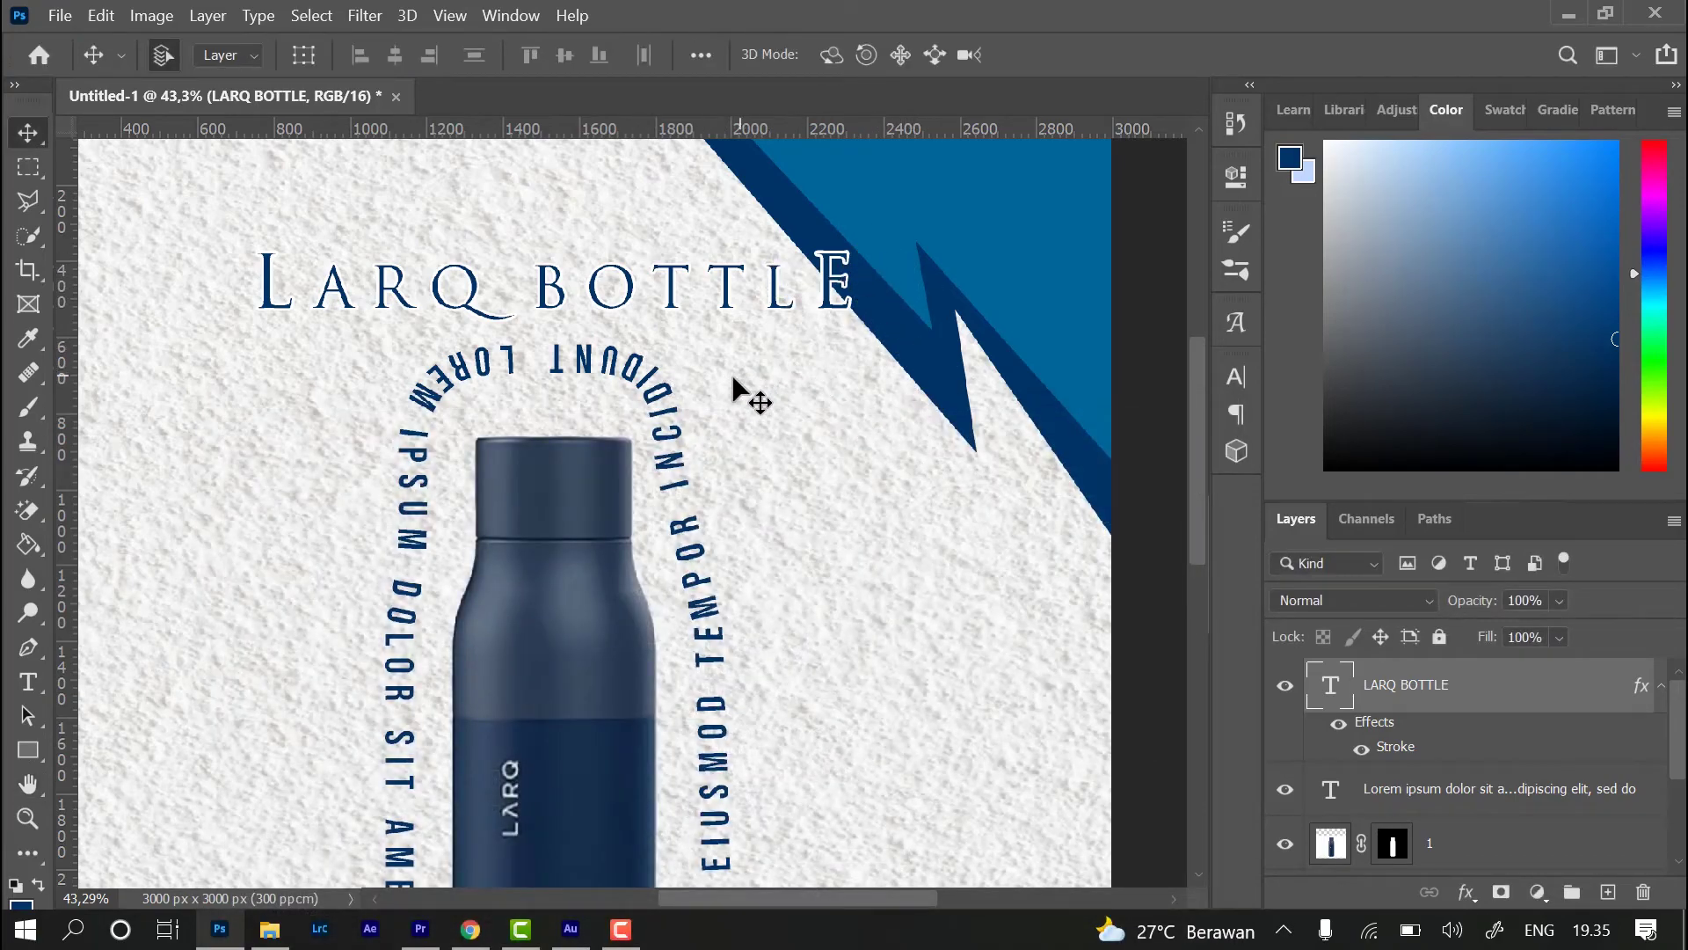
pyautogui.scroll(-4, 686, 376)
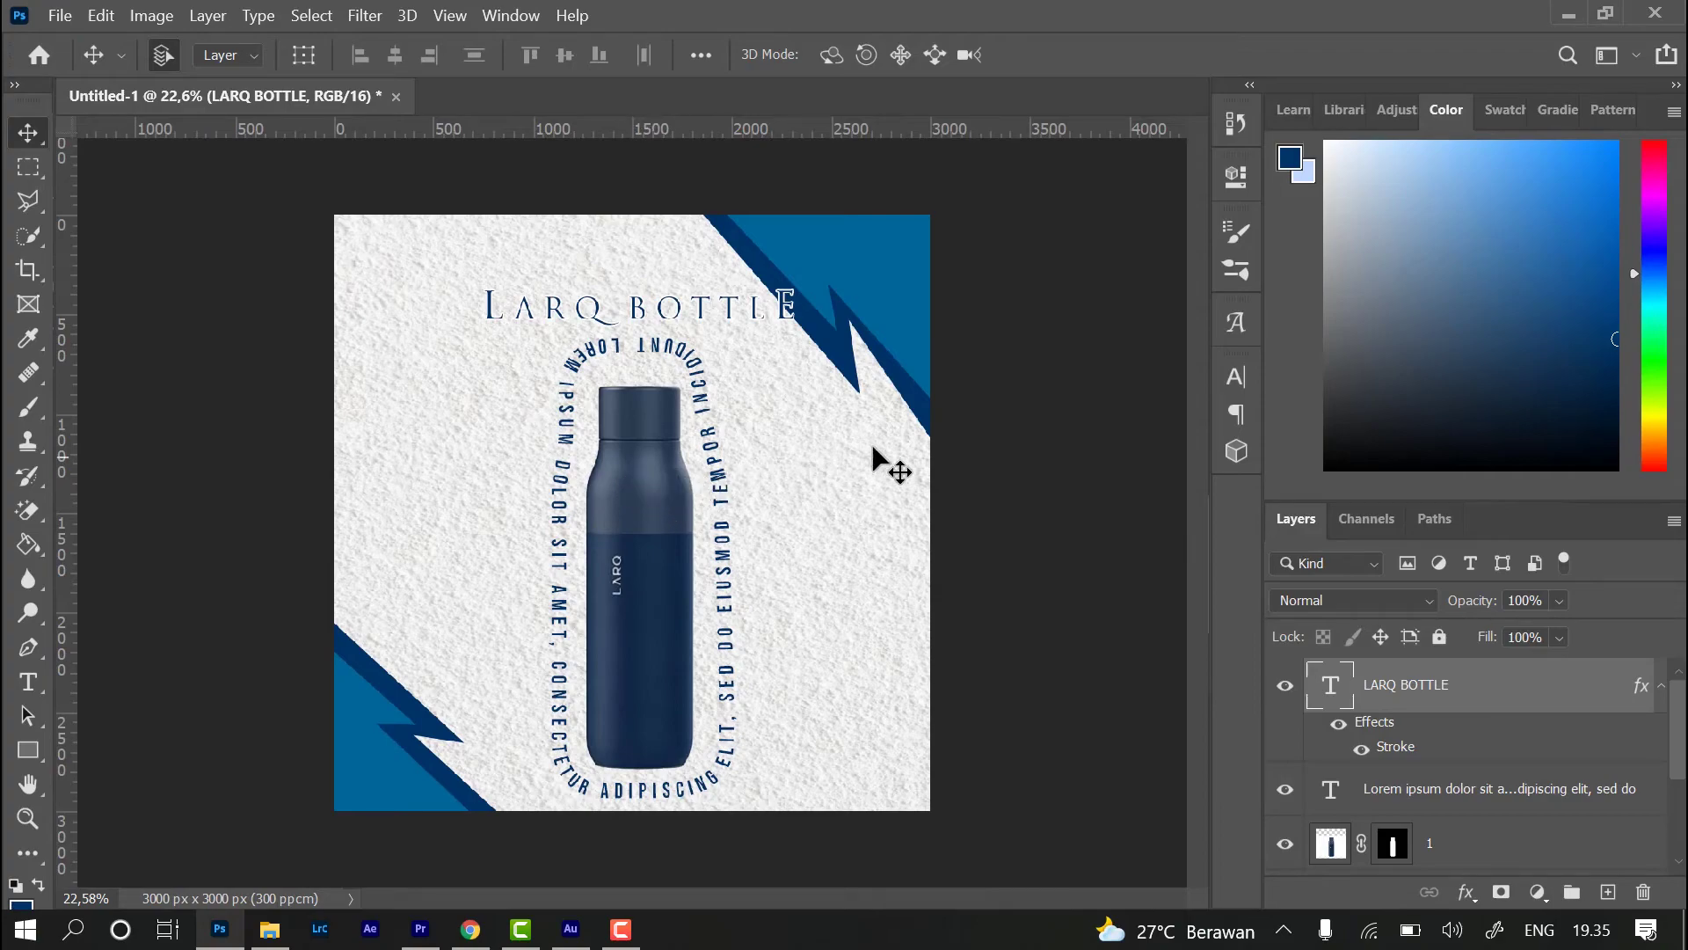
# - Hide the title's layer effects and shift the title, path text and bottle together leftward and slightly up, clear of the corner shape
pyautogui.click(1336, 728)
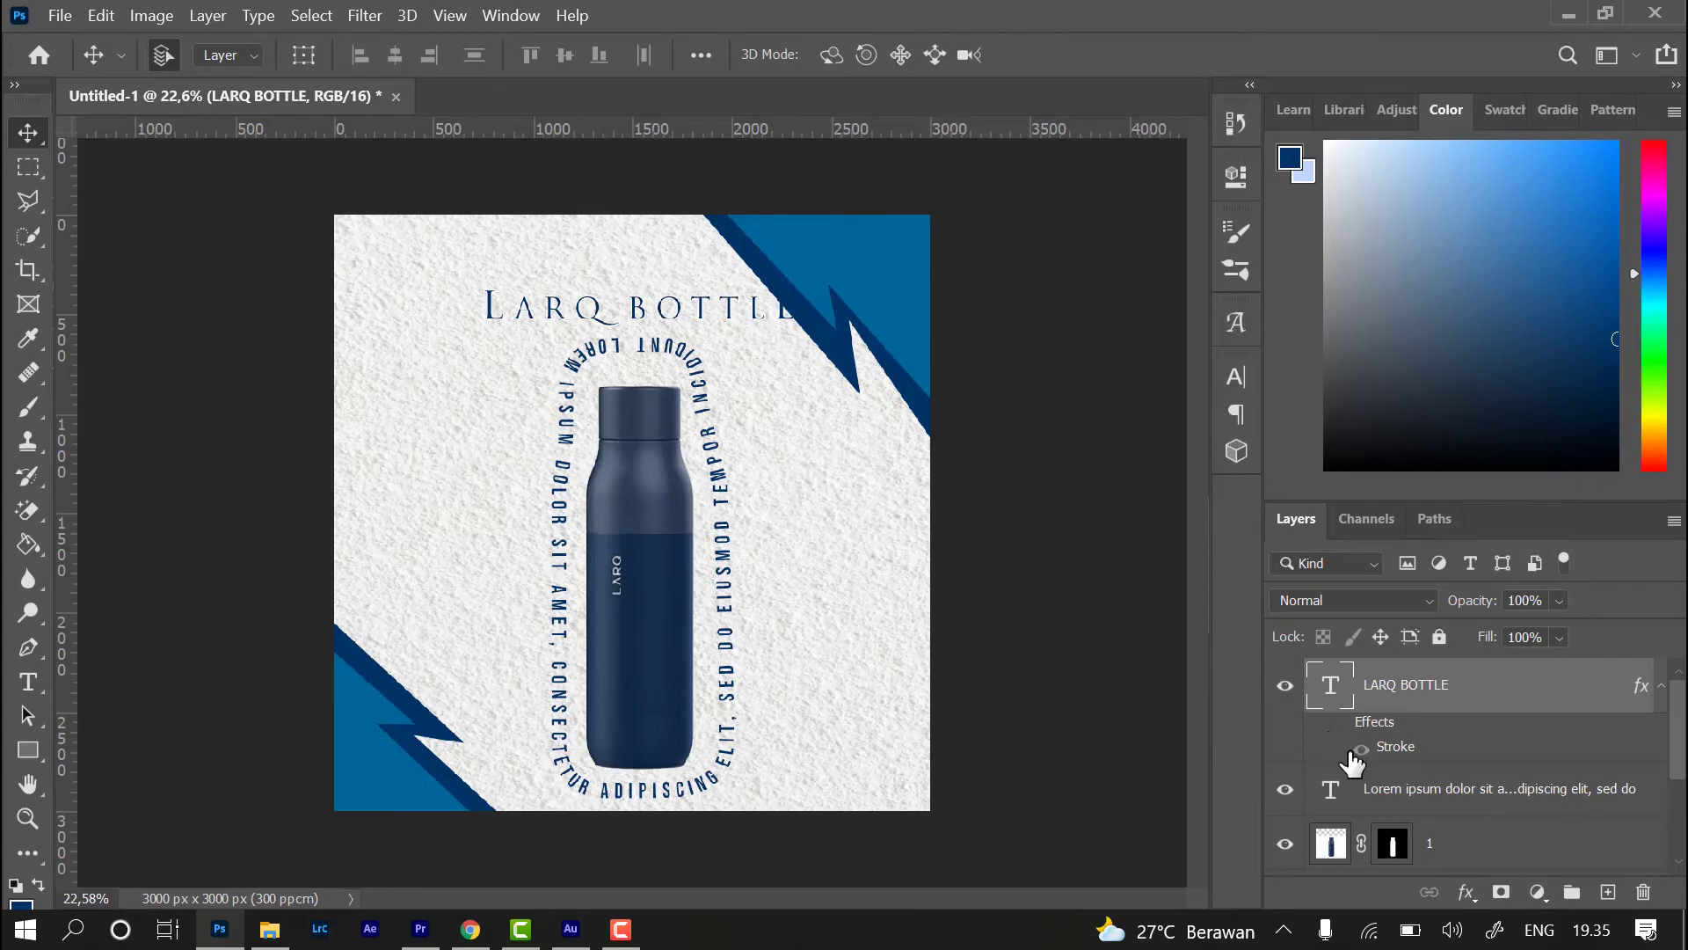
pyautogui.keyDown('shift'); pyautogui.click(1330, 847); pyautogui.keyUp('shift')
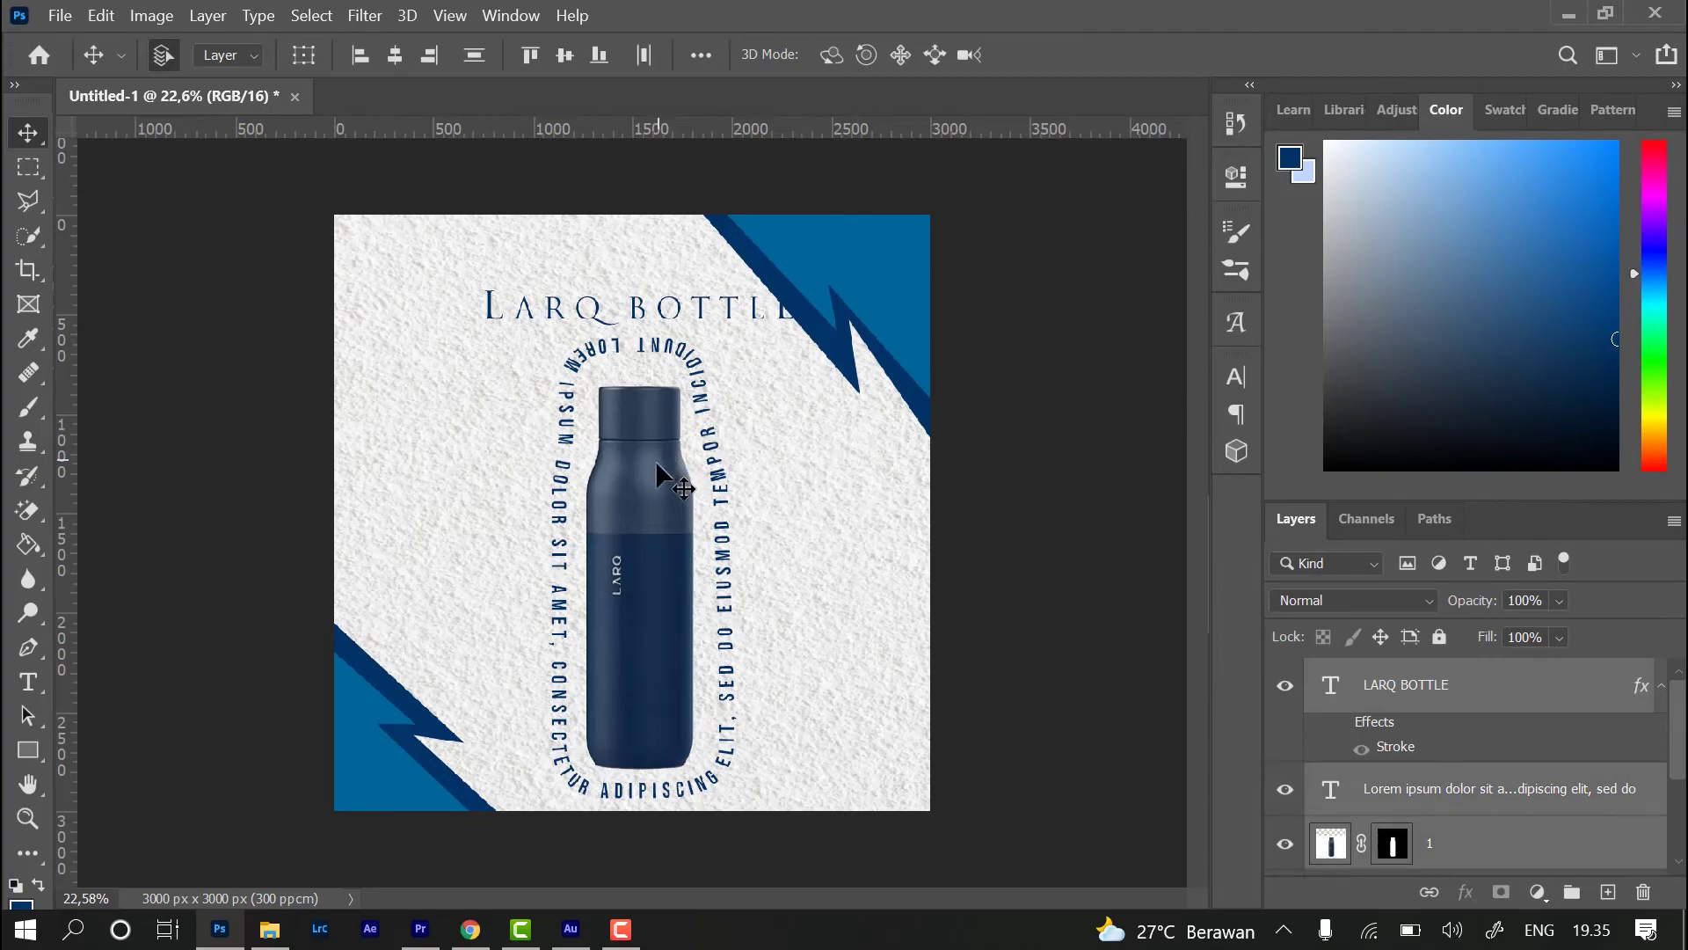
pyautogui.moveTo(652, 468); pyautogui.dragTo(608, 472)
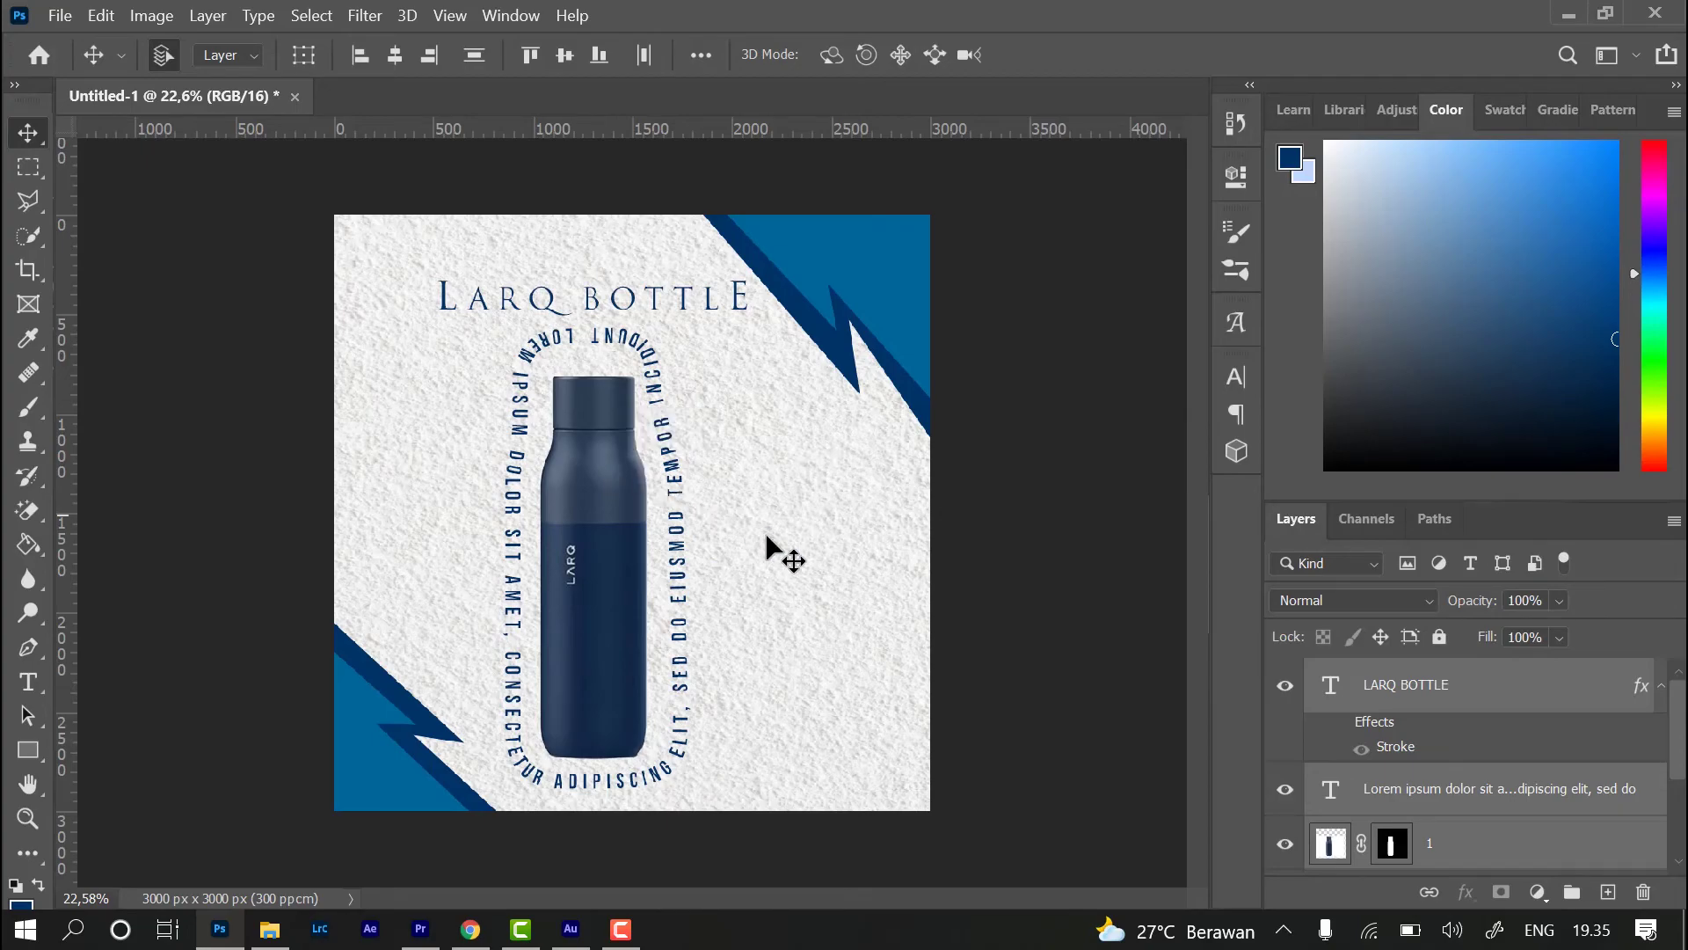
# - Add the text "Spesialis Botol" in the poster's lower-right corner and set its size to 6 pt
pyautogui.press('t')
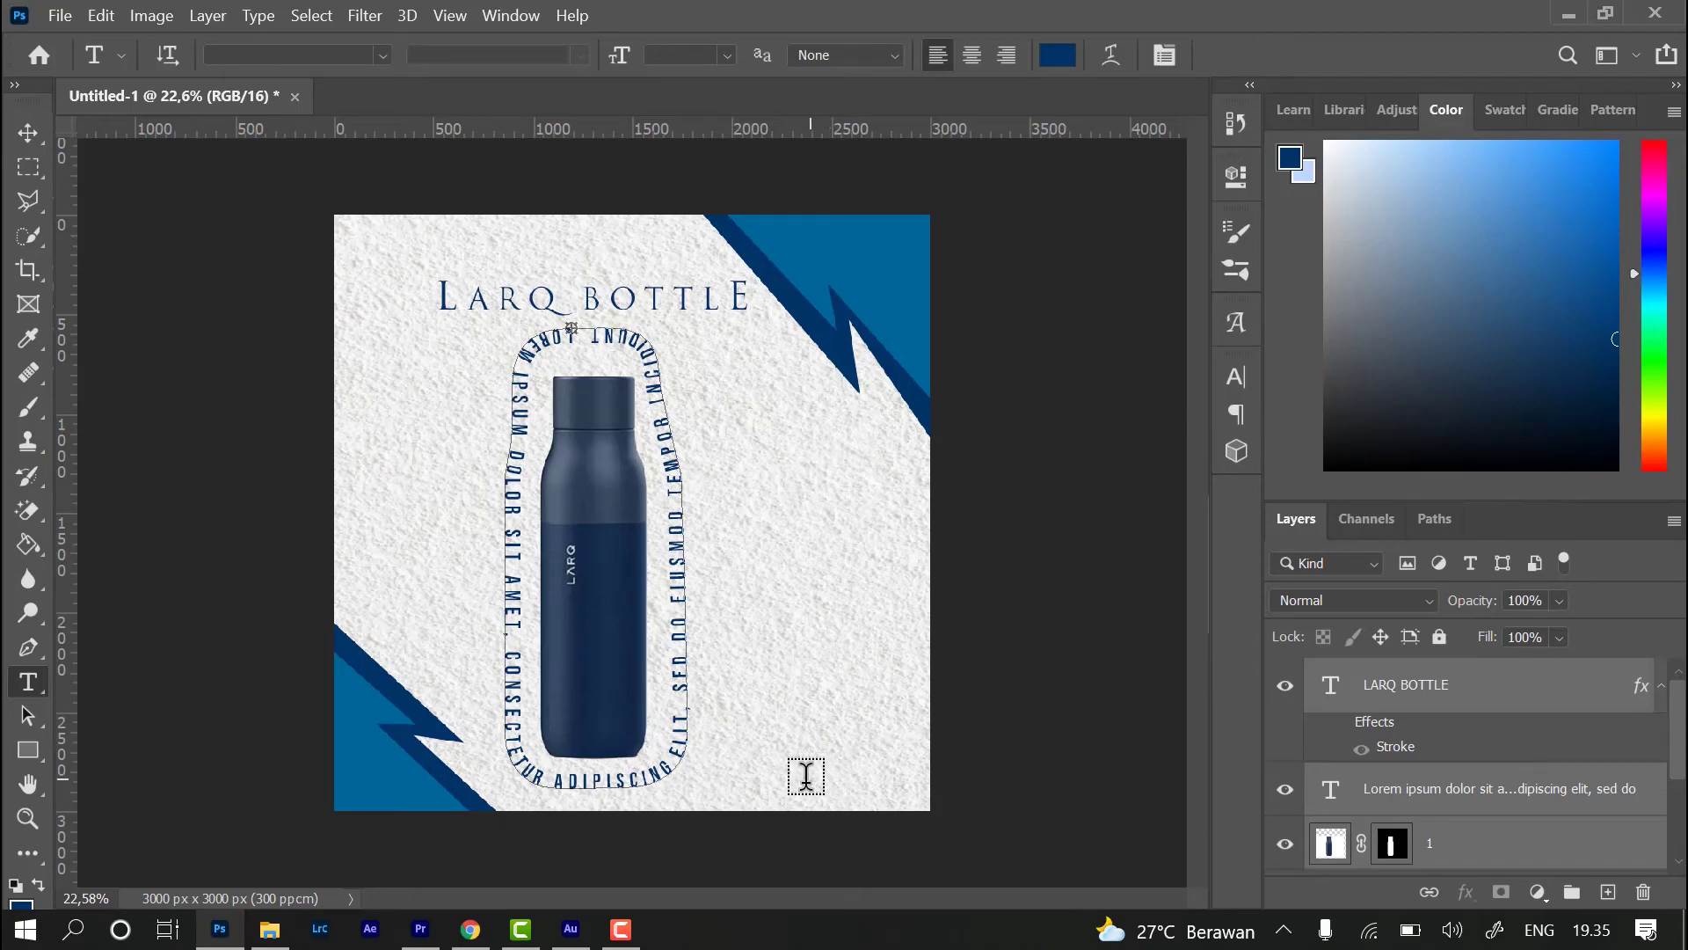
pyautogui.click(811, 777)
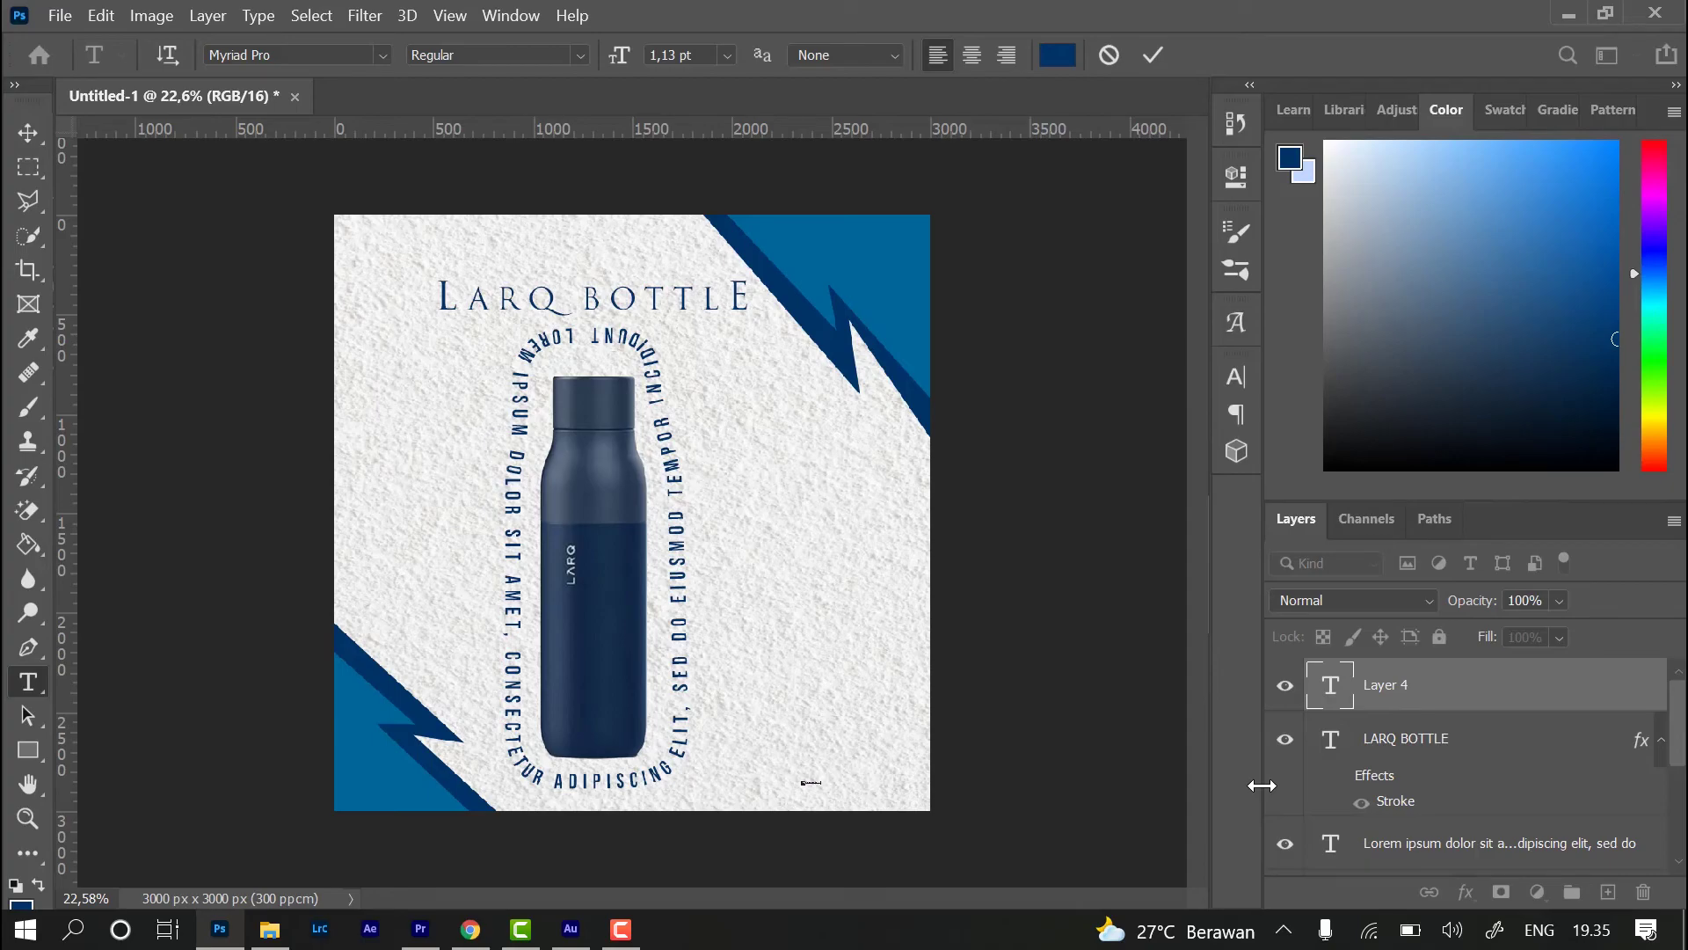
pyautogui.click(668, 55)
pyautogui.write('6')
pyautogui.press('Return')
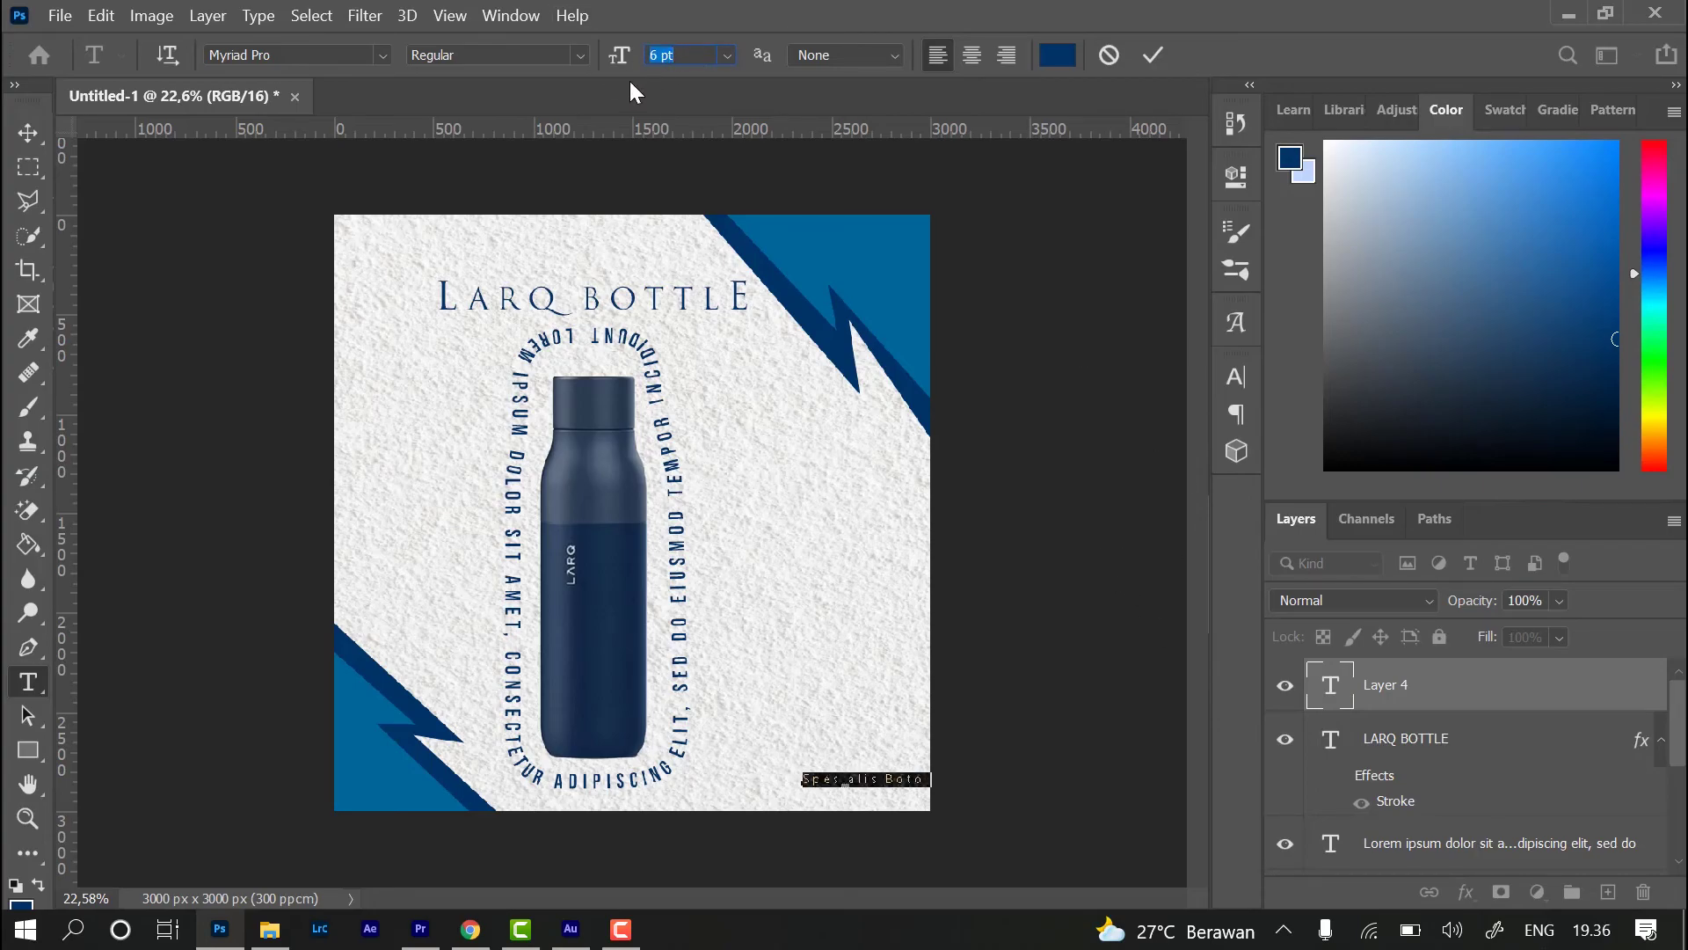
# - Set the font of the Spesialis Botol text to Antarry and commit the text
pyautogui.click(384, 55)
pyautogui.scroll(2, 428, 233)
pyautogui.moveTo(712, 506); pyautogui.dragTo(698, 130)
pyautogui.click(535, 161)
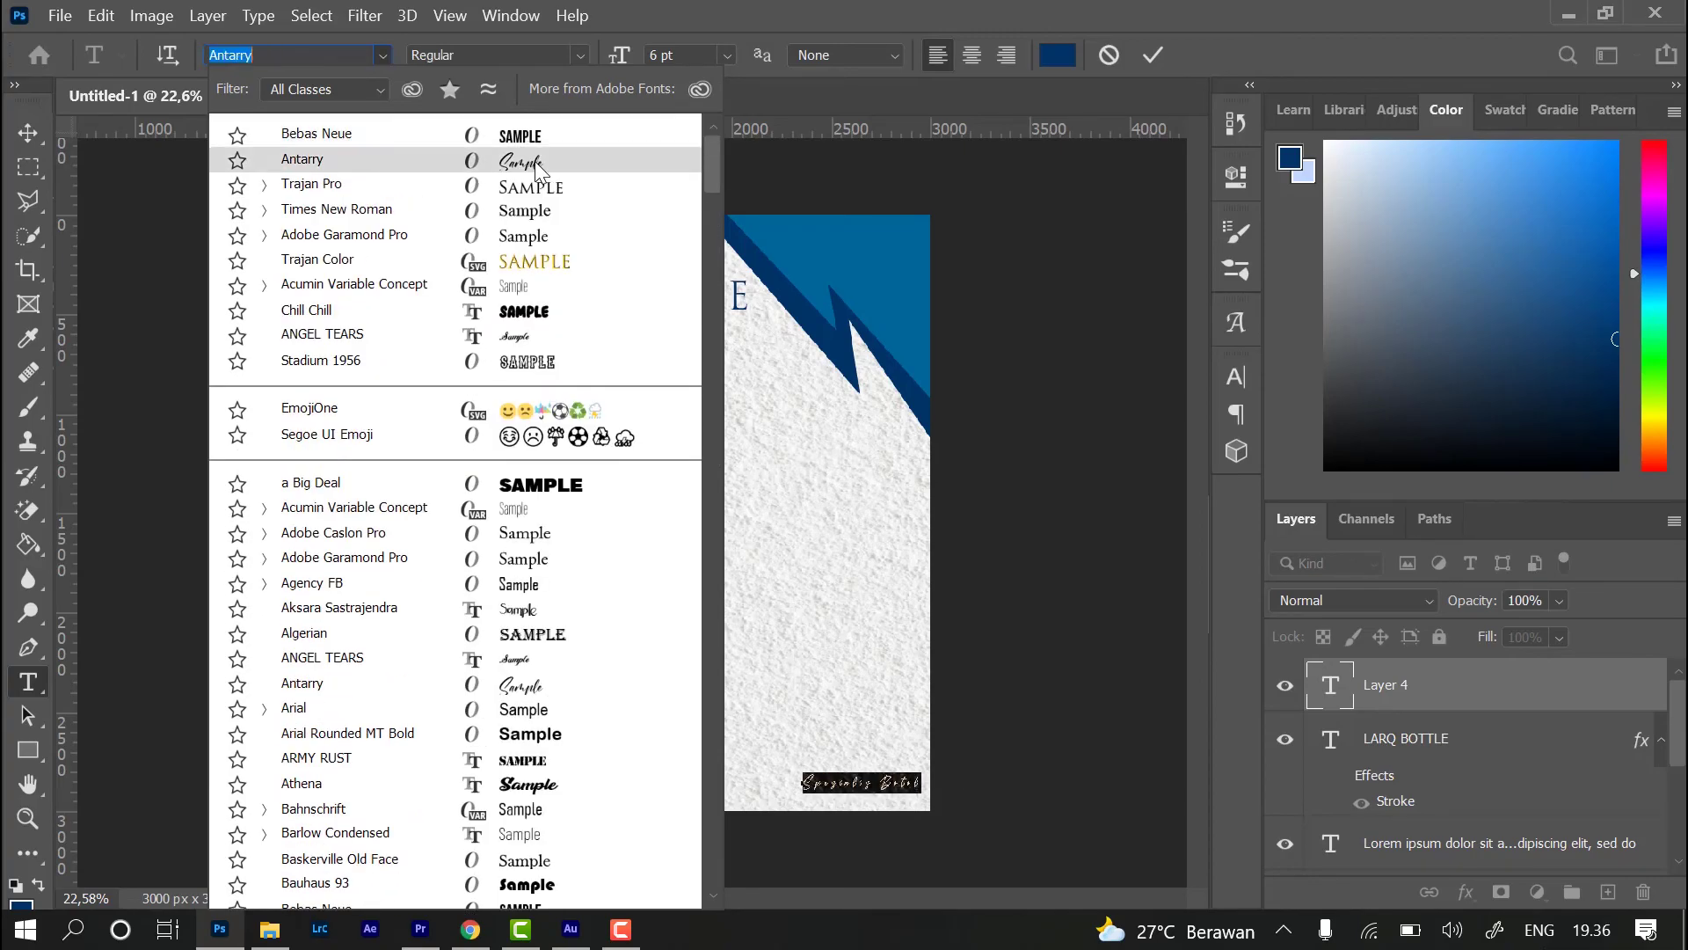
pyautogui.click(534, 161)
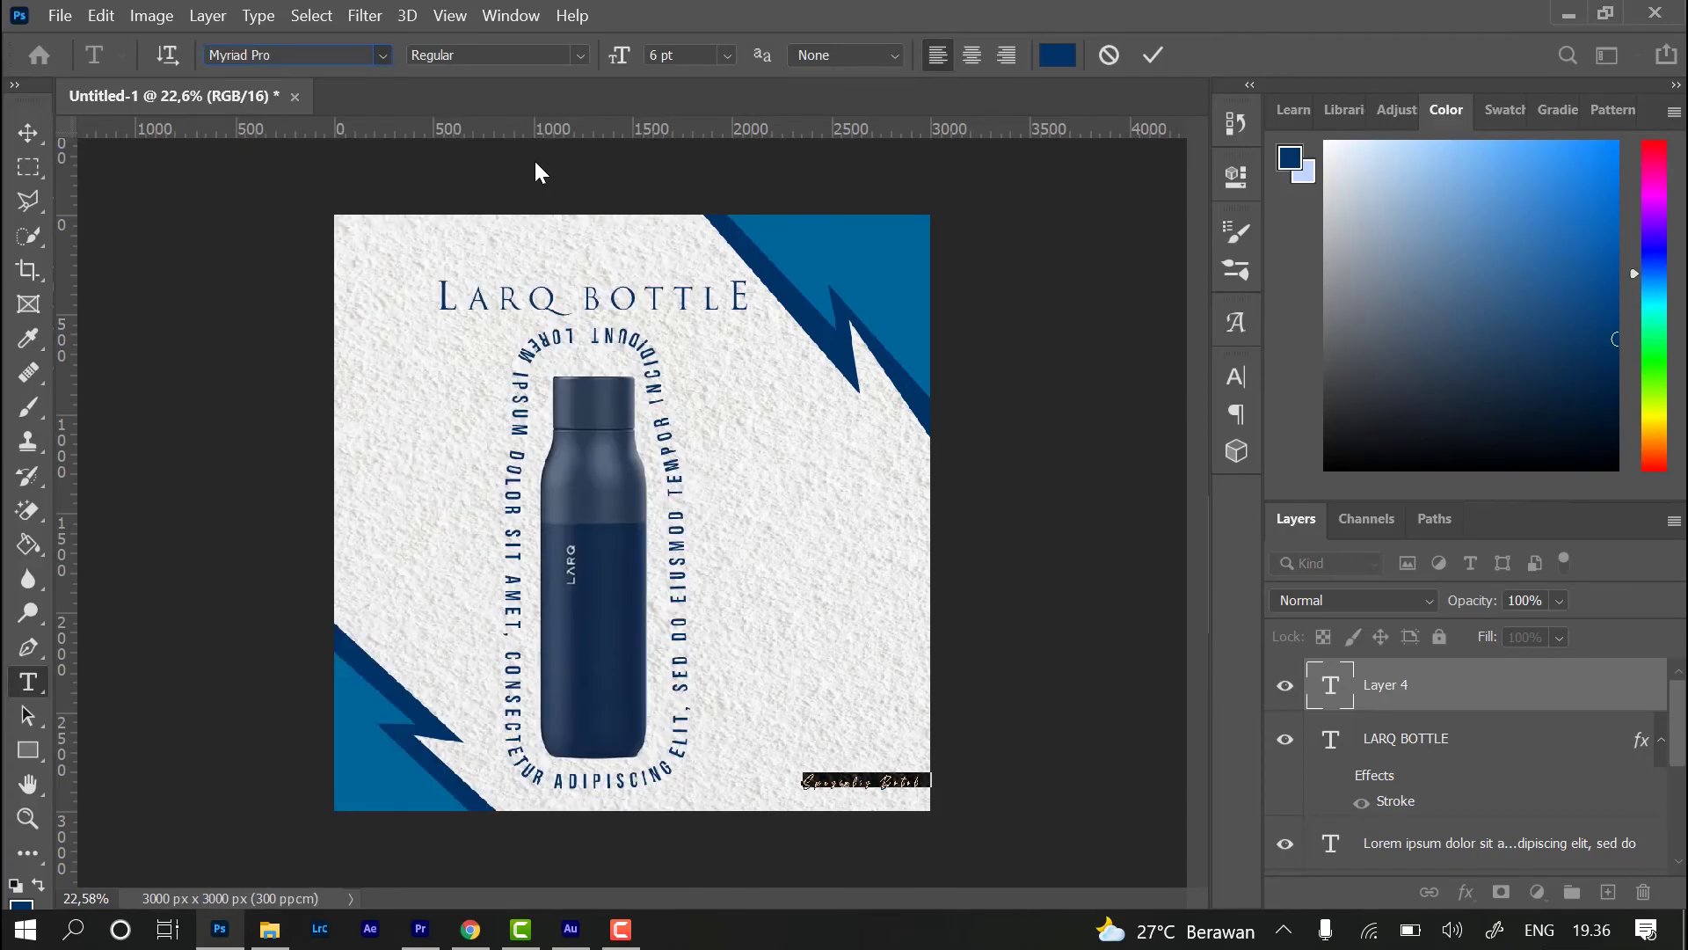
pyautogui.click(1146, 51)
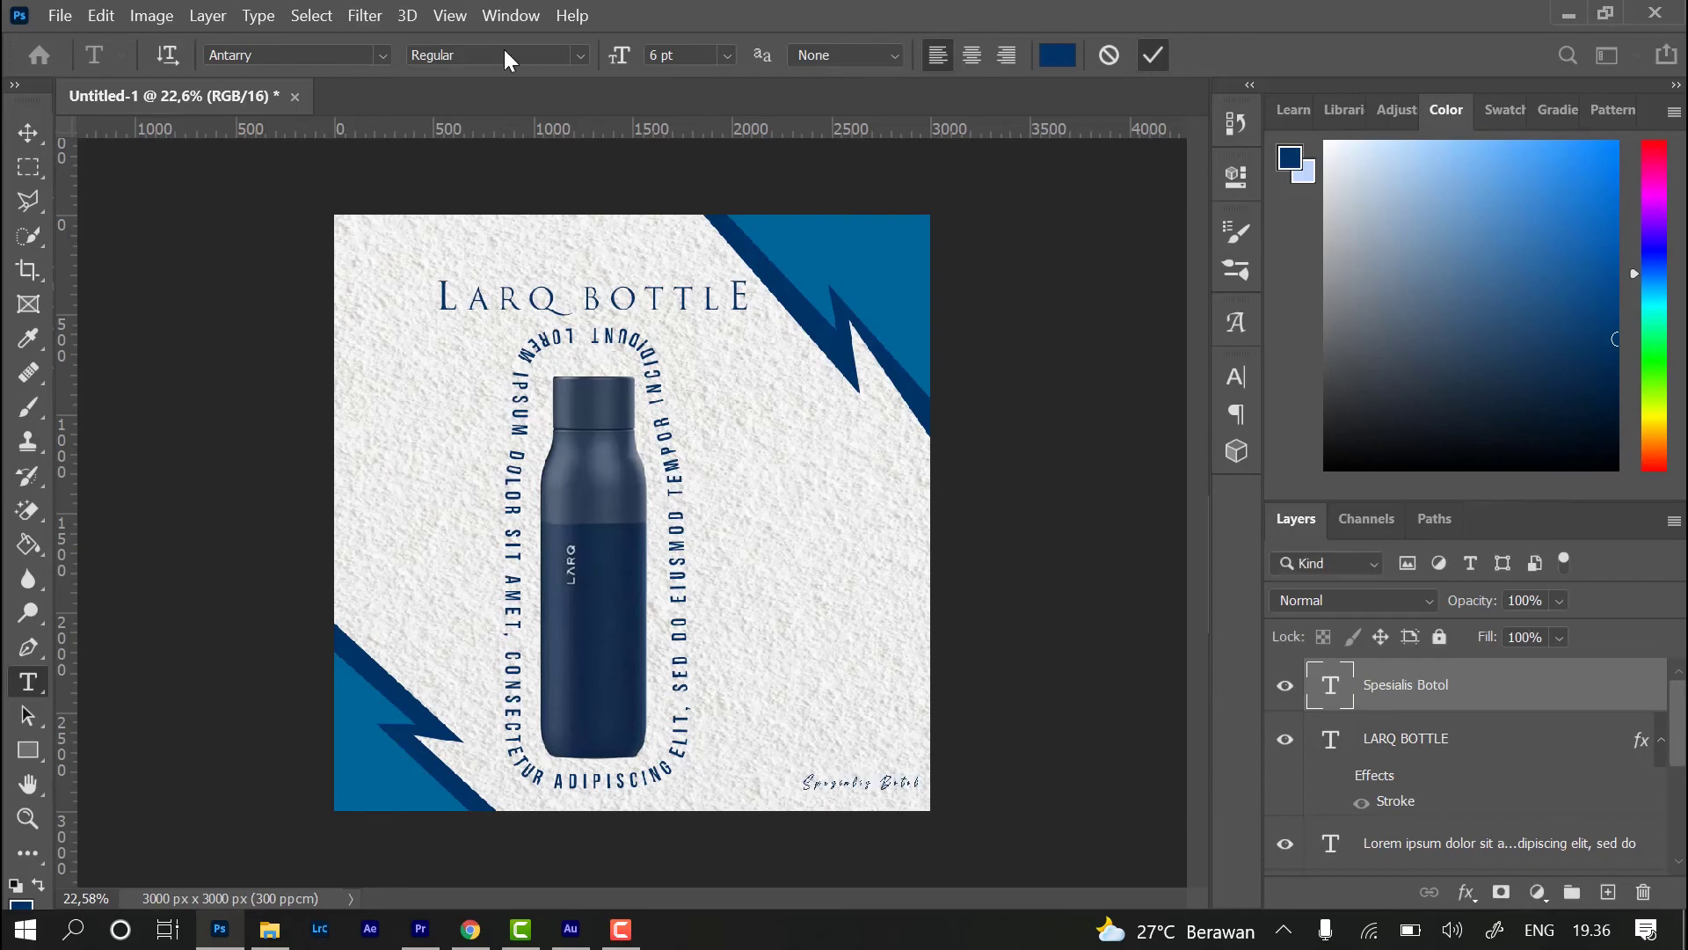
# - Move the Spesialis Botol text leftward within the poster's lower-right corner and enlarge its lettering
pyautogui.click(27, 134)
pyautogui.scroll(3, 783, 748)
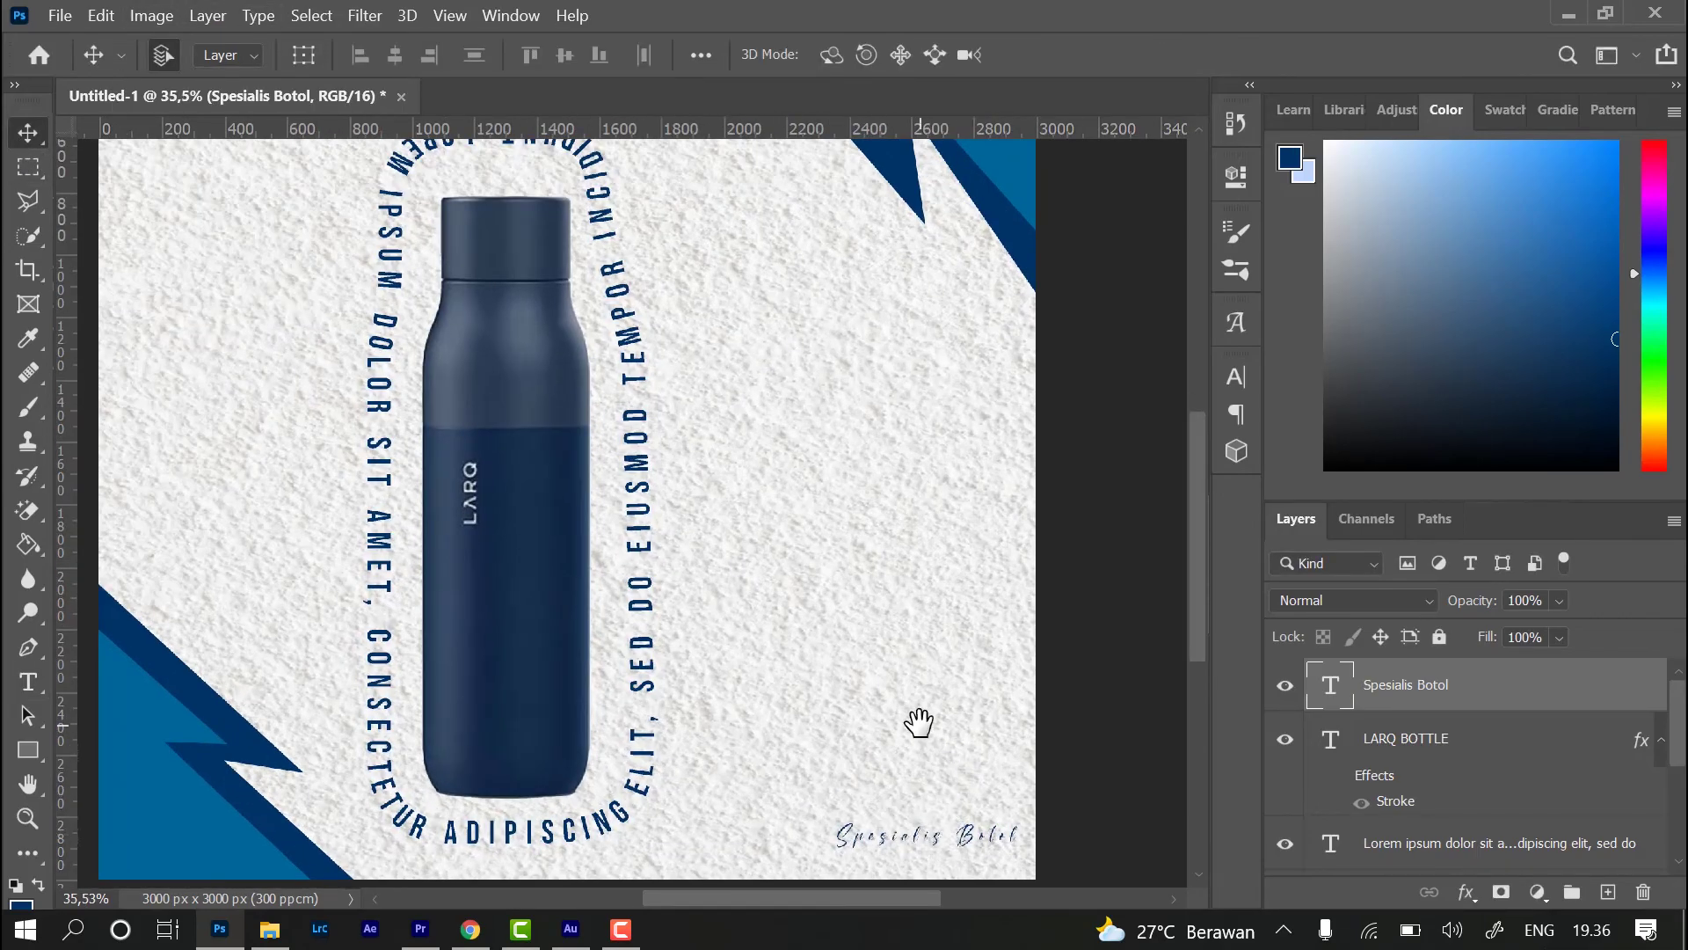
pyautogui.moveTo(923, 739); pyautogui.dragTo(836, 603)
pyautogui.moveTo(862, 705); pyautogui.dragTo(831, 737)
pyautogui.doubleClick(796, 747)
pyautogui.hotkey('ctrl', 'a')
pyautogui.hotkey('ctrl', 'shift', ',')
pyautogui.click(1154, 55)
pyautogui.press('v')
pyautogui.hotkey('ctrl', '0')
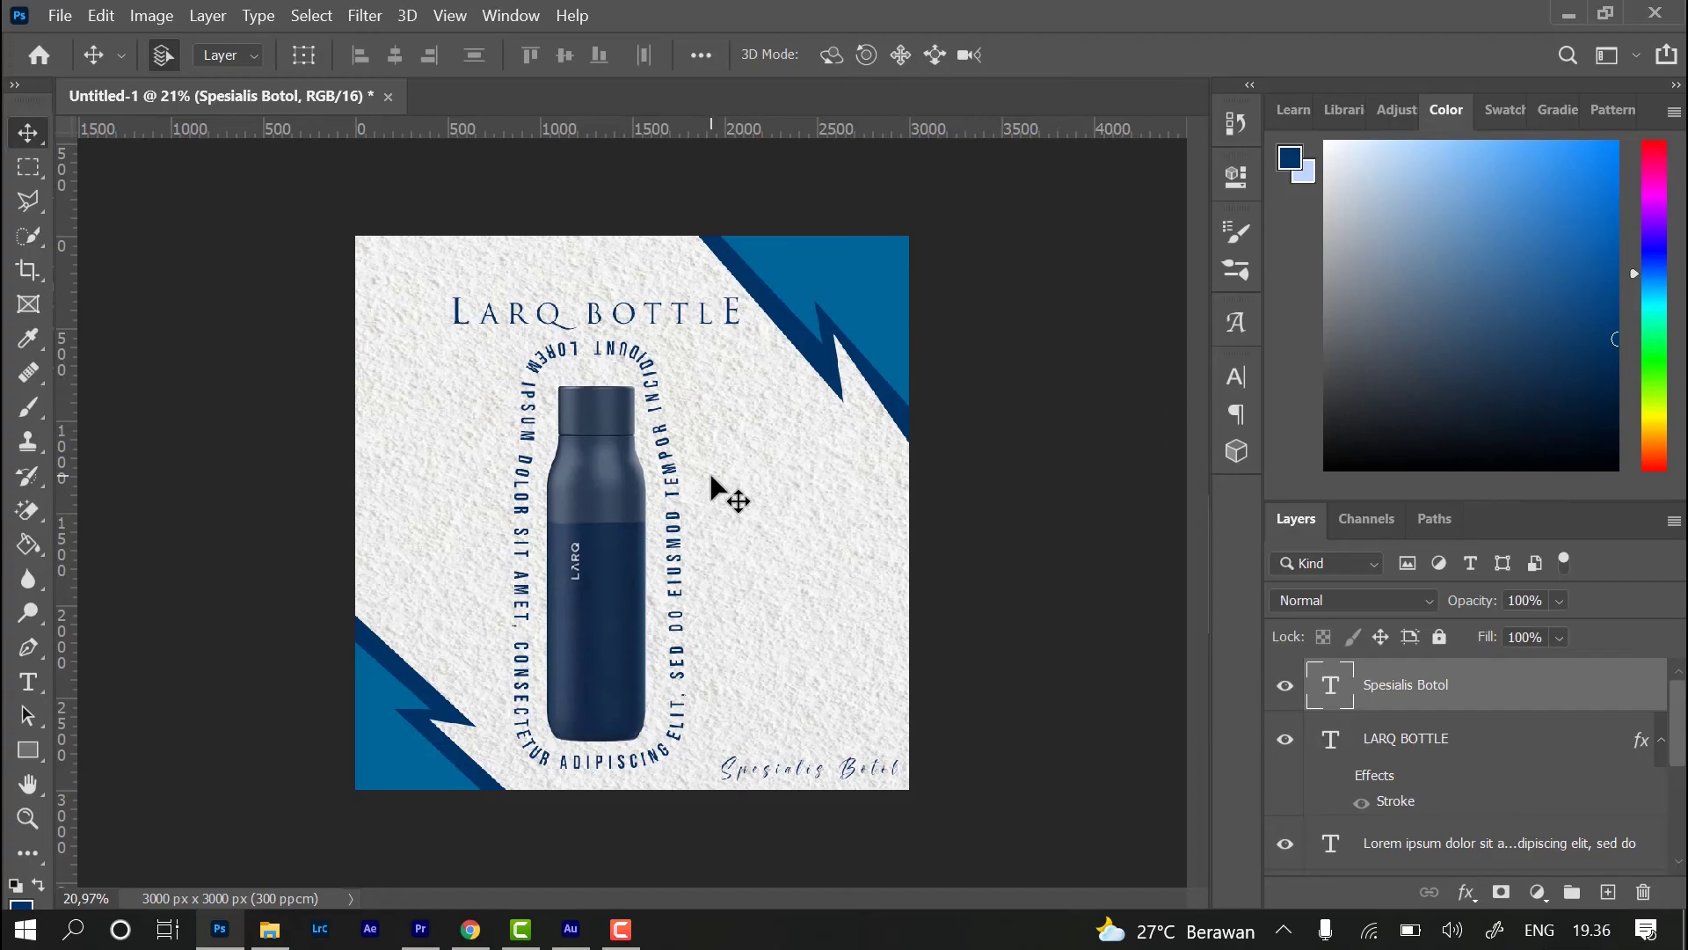